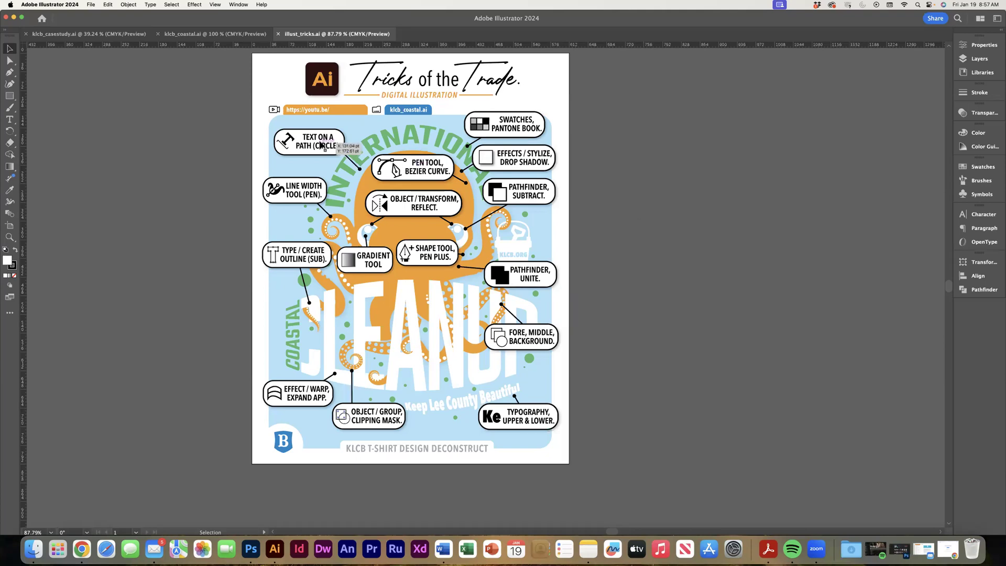
Switch to the klcb_casestudy.ai document and look over its artboards.
left_click(115, 35)
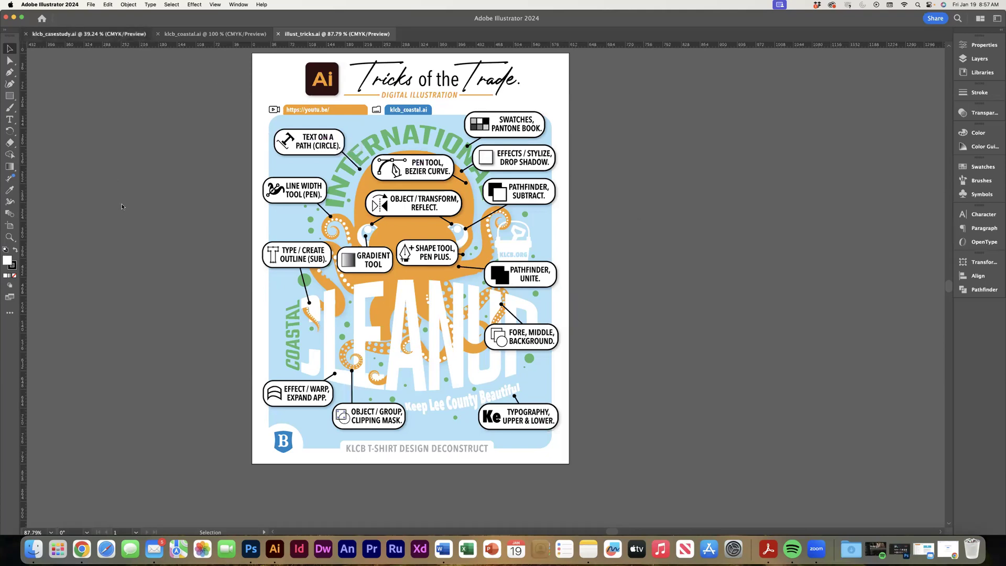
left_click(131, 223)
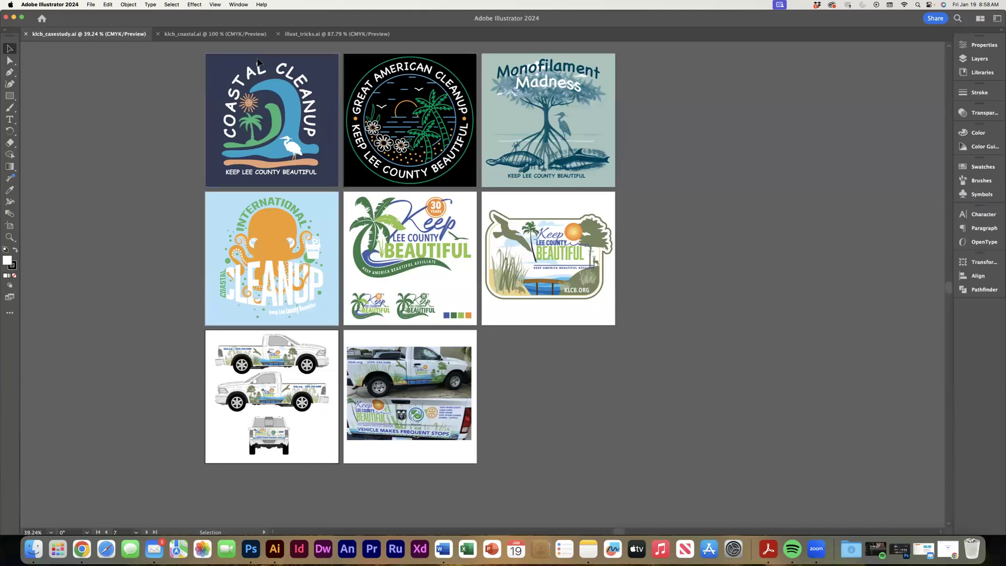
Switch to klcb_coastal.ai, bring the faded octopus template into view, and check the document's layers.
left_click(238, 35)
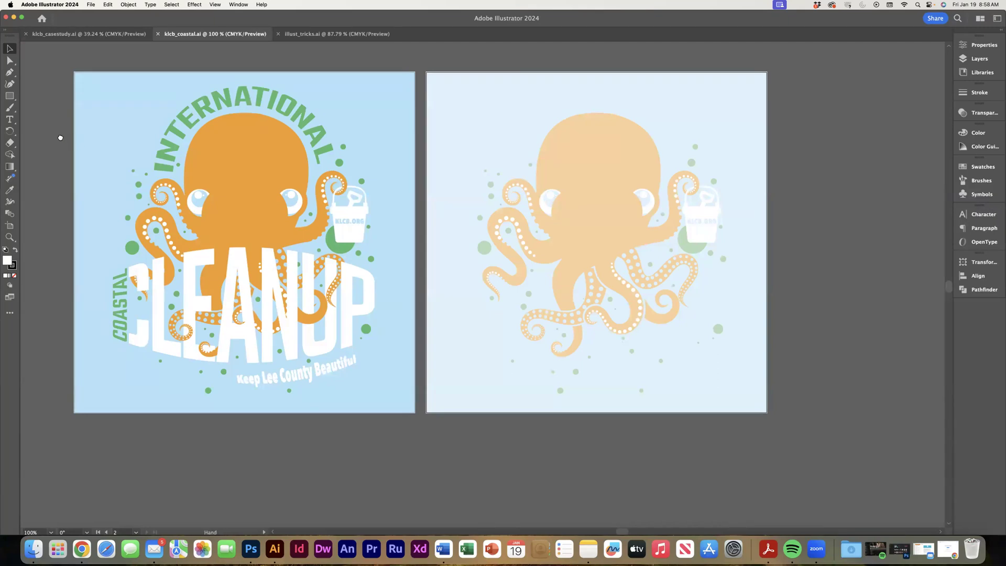
left_click_drag(58, 134, 115, 150)
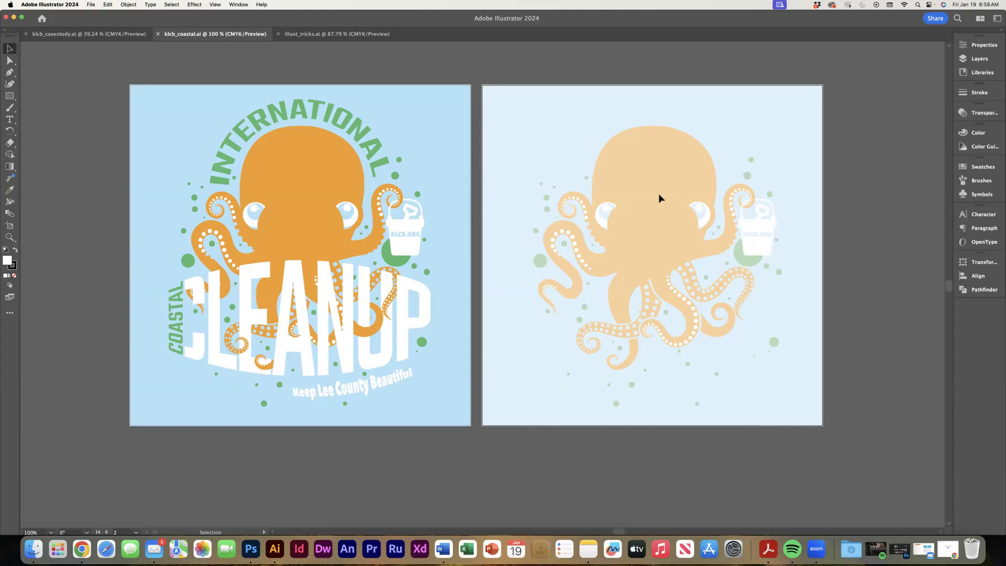
left_click_drag(590, 196, 515, 211)
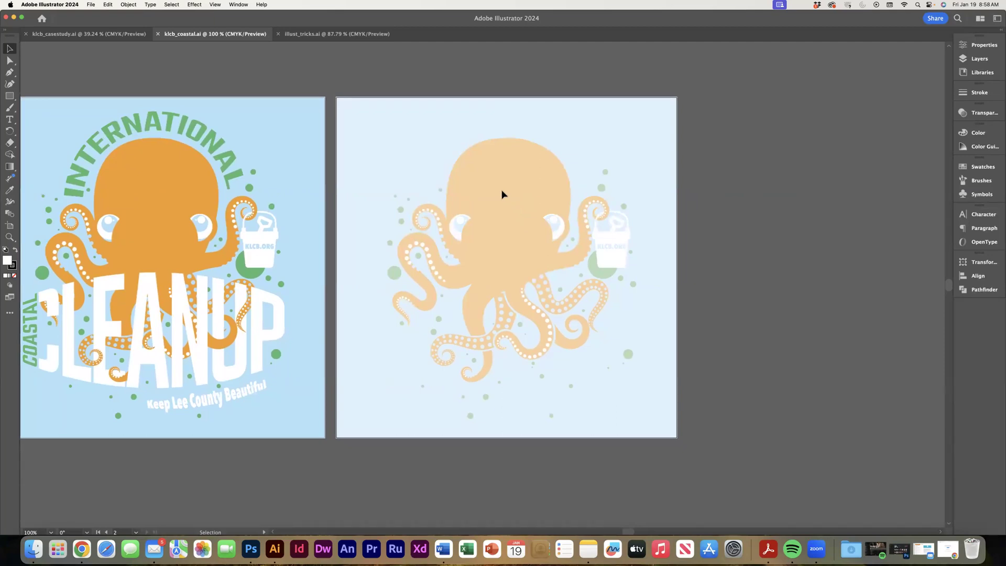
left_click(979, 59)
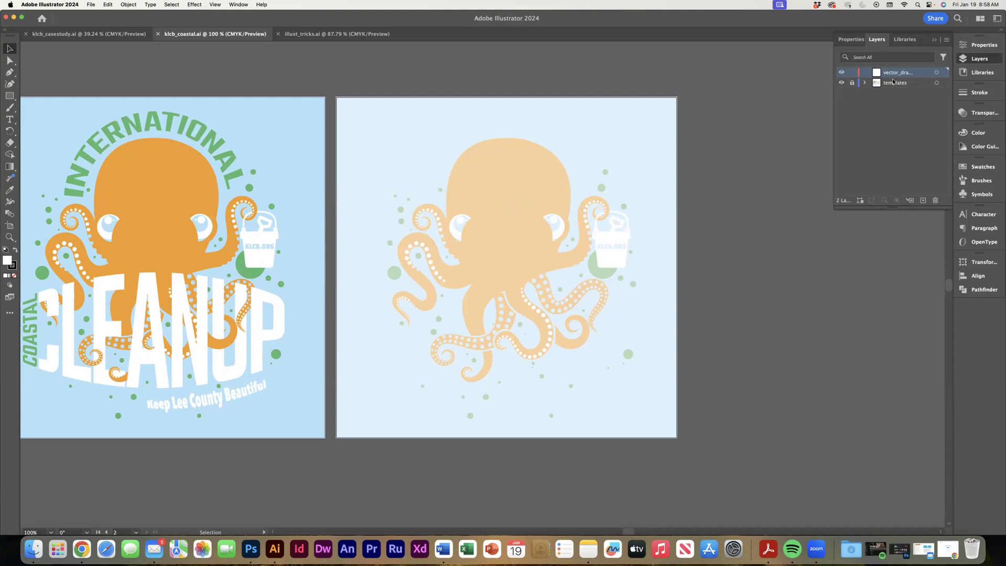
left_click(683, 180)
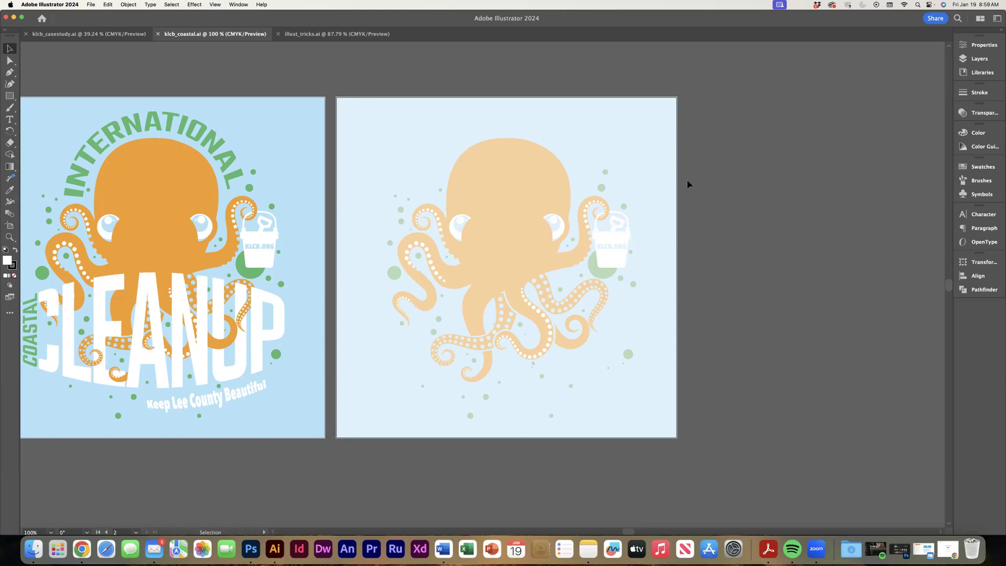
Draw a circle with no fill from its centre over the head of the faded octopus template.
left_click(9, 96)
left_click(41, 108)
left_click(14, 276)
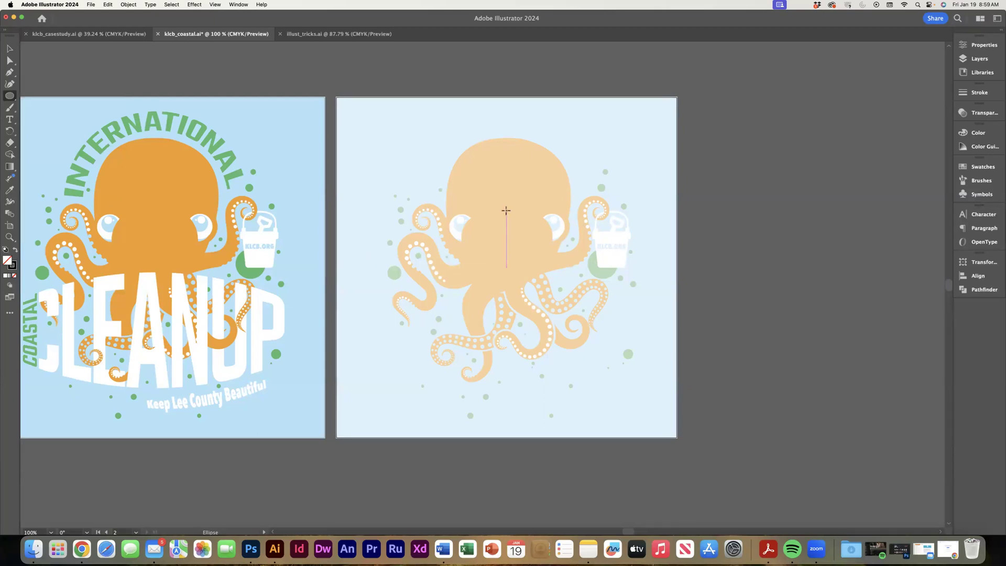
left_click_drag(506, 211, 445, 178)
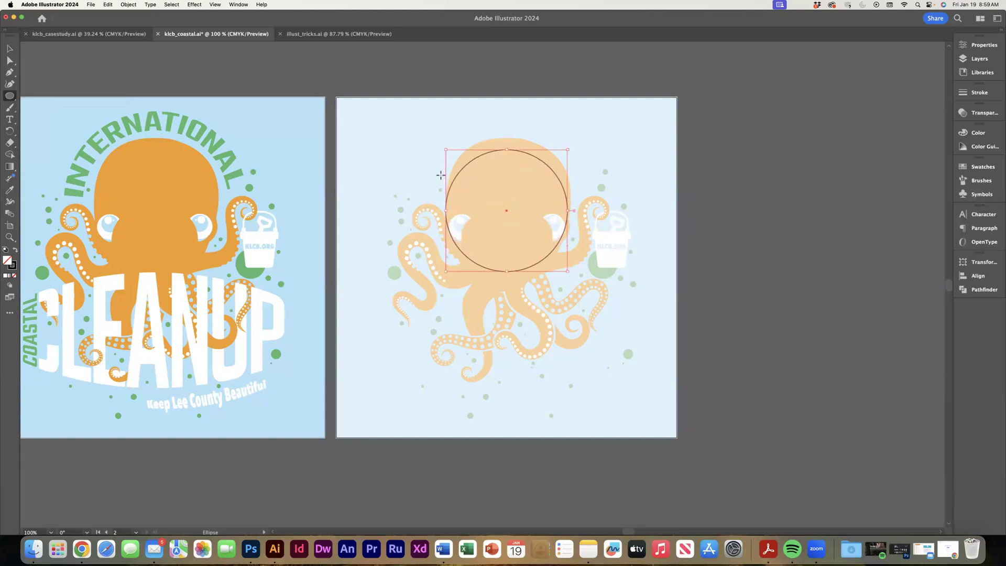
Nudge the circle up and slightly sideways so that it lines up with the top of the octopus head.
key("Up")
key("Up")
key("Up")
key("Up")
key("Up")
key("Up")
key("Up")
key("Up")
key("Up")
key("Up")
key("Up")
key("Up")
key("Up")
key("Up")
key("Up")
key("Up")
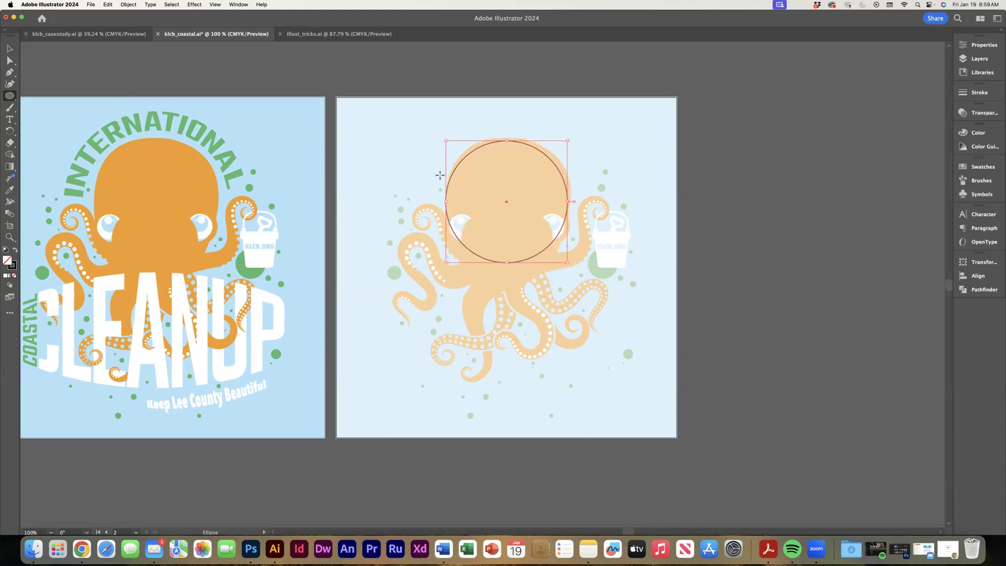
key("Right")
key("Right")
key("Right")
key("Right")
key("Left")
key("Left")
key("Left")
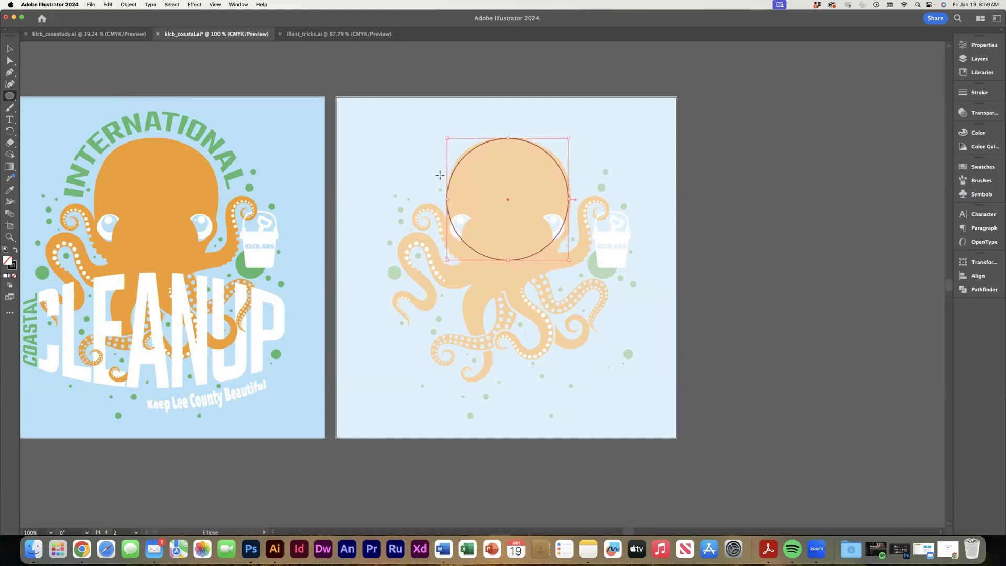
key("Right")
Widen the circle slightly and evenly on both sides to match the head's width.
left_click(10, 48)
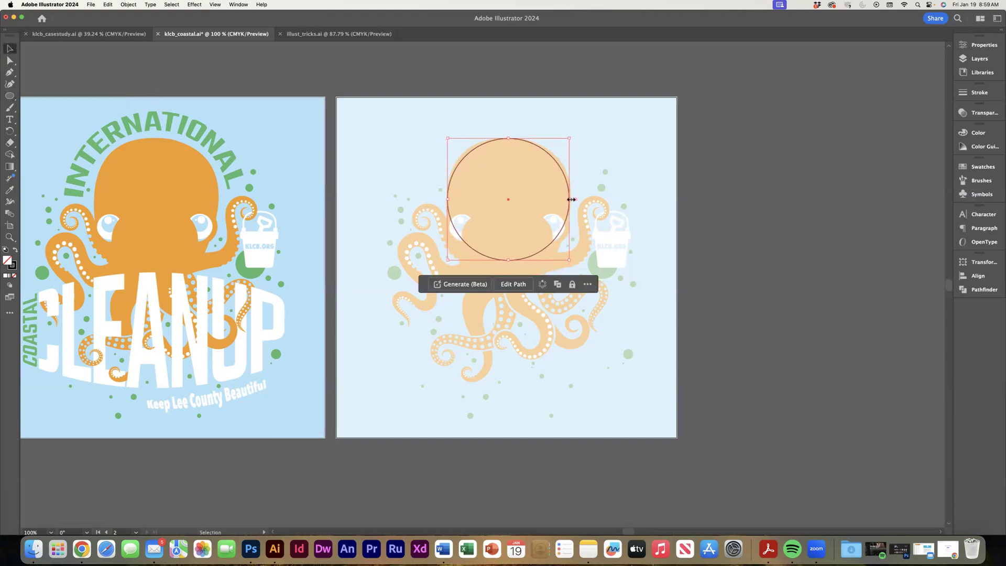
left_click_drag(570, 199, 572, 199)
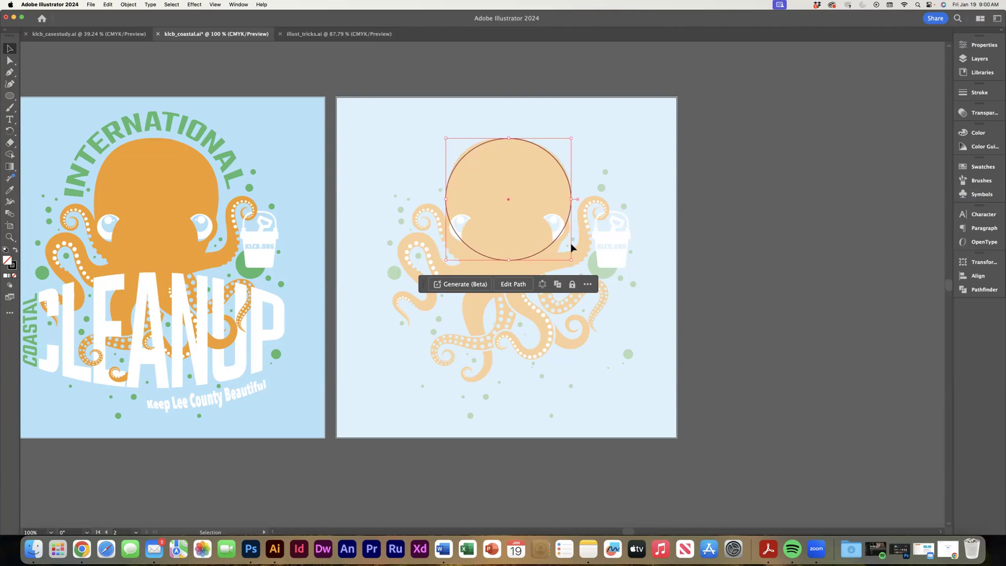
scroll(544, 202, "up", 1)
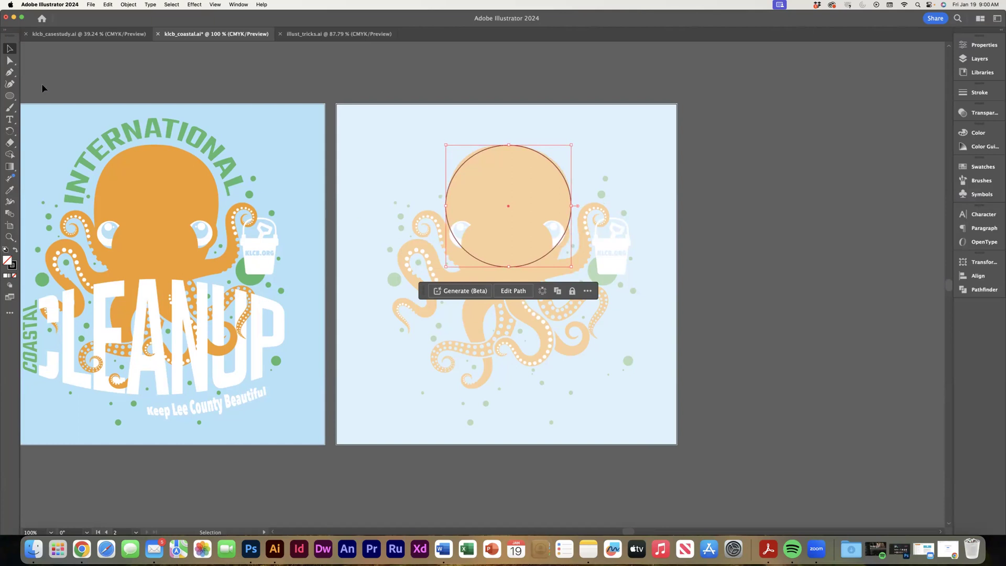
Add anchor points on both lower sides of the head outline and move its lower part down to lengthen the shape.
left_click(9, 74)
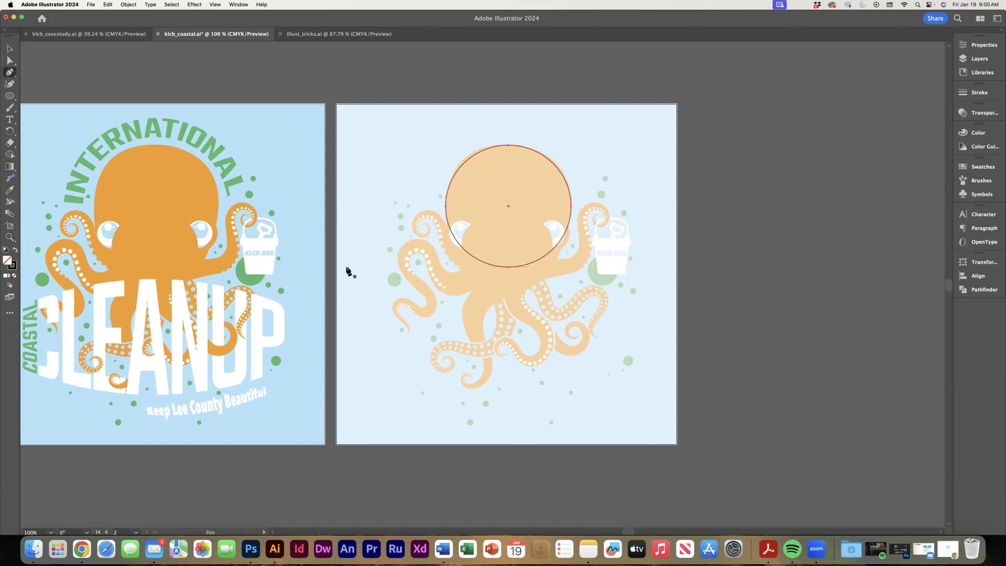
left_click(461, 247)
left_click(9, 60)
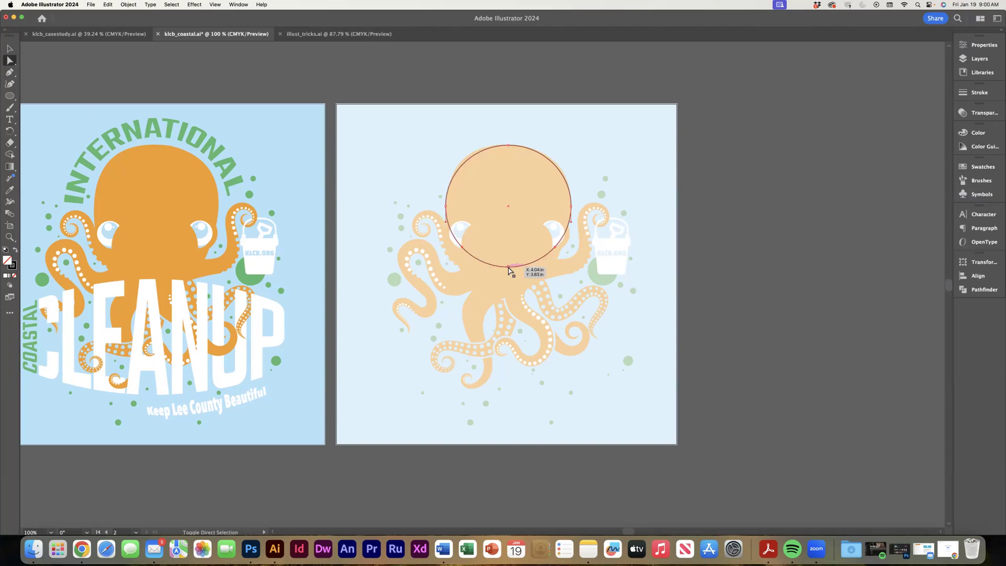
key("Down")
key("Down")
key("Down")
key("Down")
key("Down")
key("Down")
key("Down")
key("Down")
key("Down")
key("Down")
key("Down")
key("Down")
key("Down")
key("Down")
key("Down")
key("Down")
key("Down")
key("Down")
key("Down")
key("Down")
key("Down")
key("Down")
key("Down")
key("Down")
key("Down")
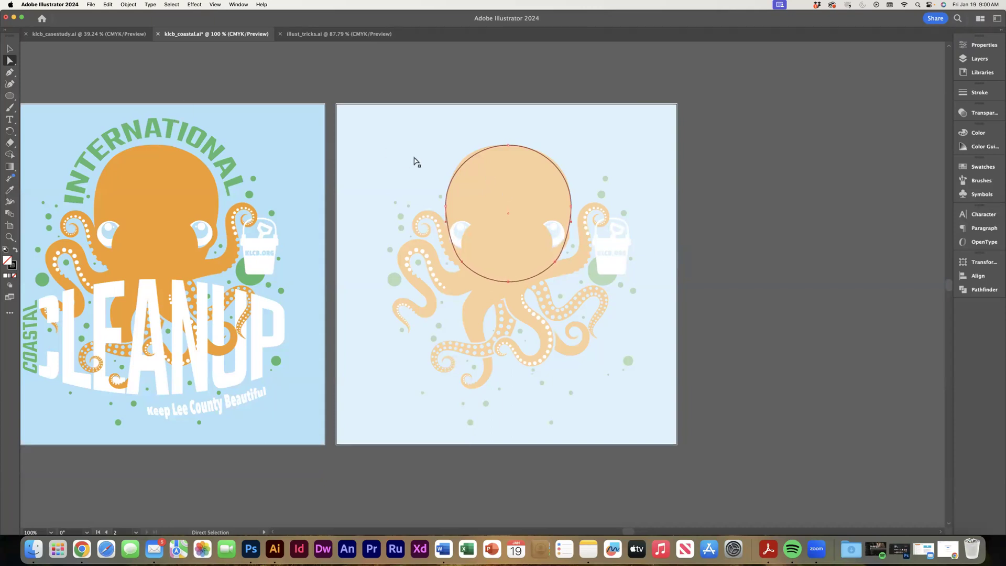
Add anchor points on both upper sides of the head outline and shift them outward to match the template's rounder crown.
left_click(10, 72)
left_click(461, 166)
left_click(553, 163)
left_click(7, 62)
left_click(461, 167)
left_click(461, 166)
left_click(552, 166)
left_click(463, 166)
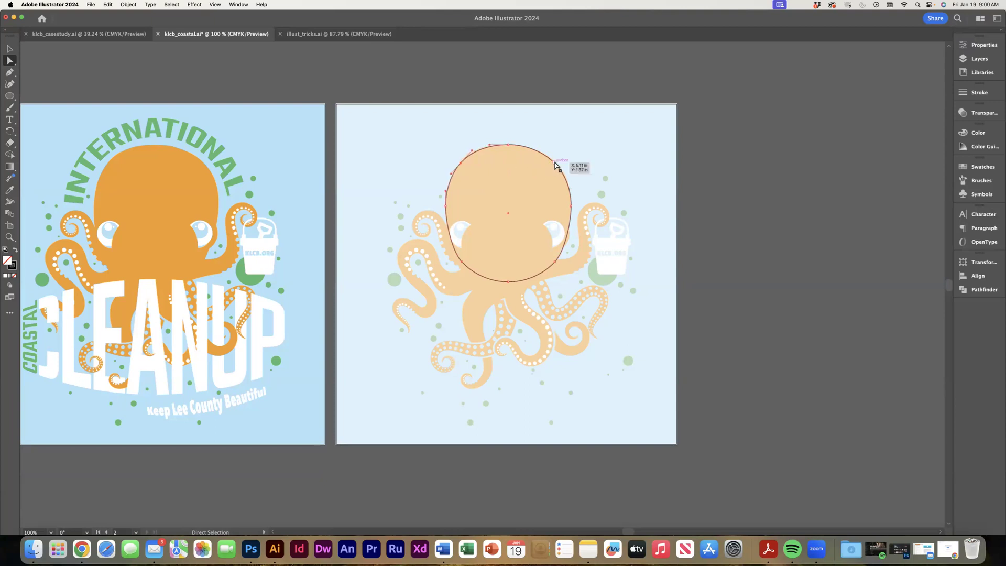
left_click(580, 139)
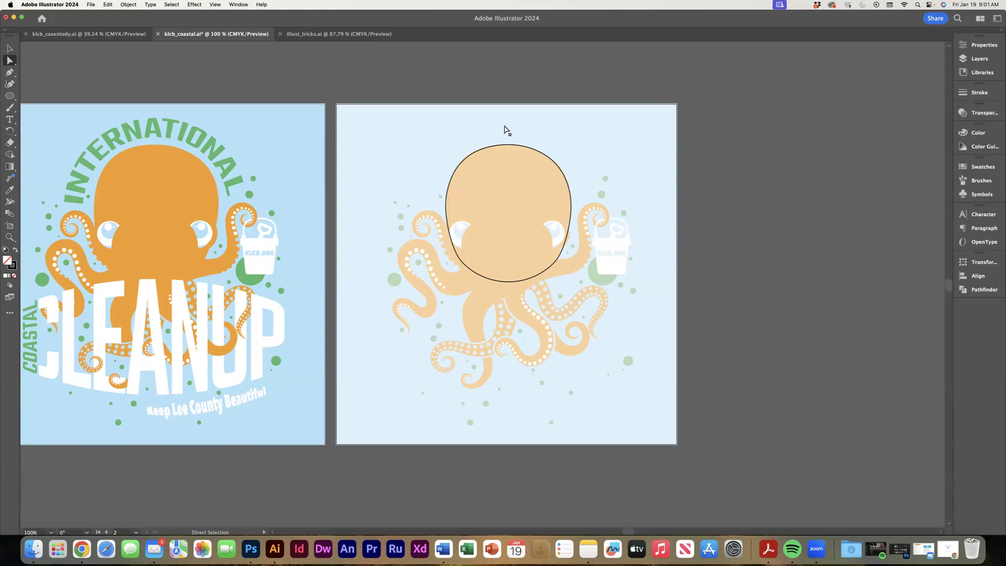
Draw an open Pen path along the tentacle holding the bucket, from the lower head to its curled tip.
left_click(10, 48)
left_click(10, 74)
left_click(538, 268)
left_click_drag(581, 259, 587, 247)
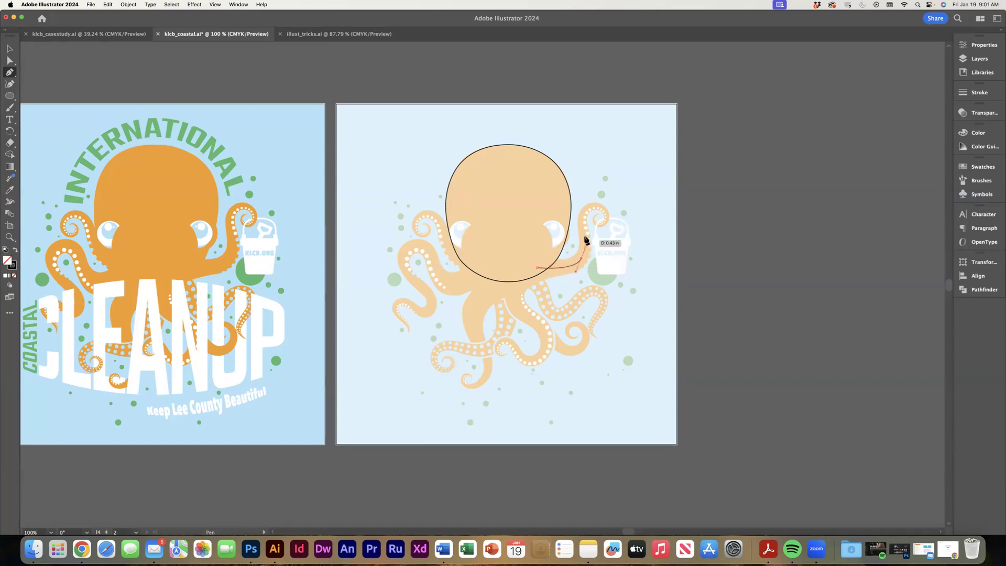
left_click_drag(585, 213, 590, 209)
left_click(606, 212)
left_click(601, 226, "super")
left_click(600, 218, "super")
left_click(603, 213)
left_click(11, 49)
left_click(380, 90)
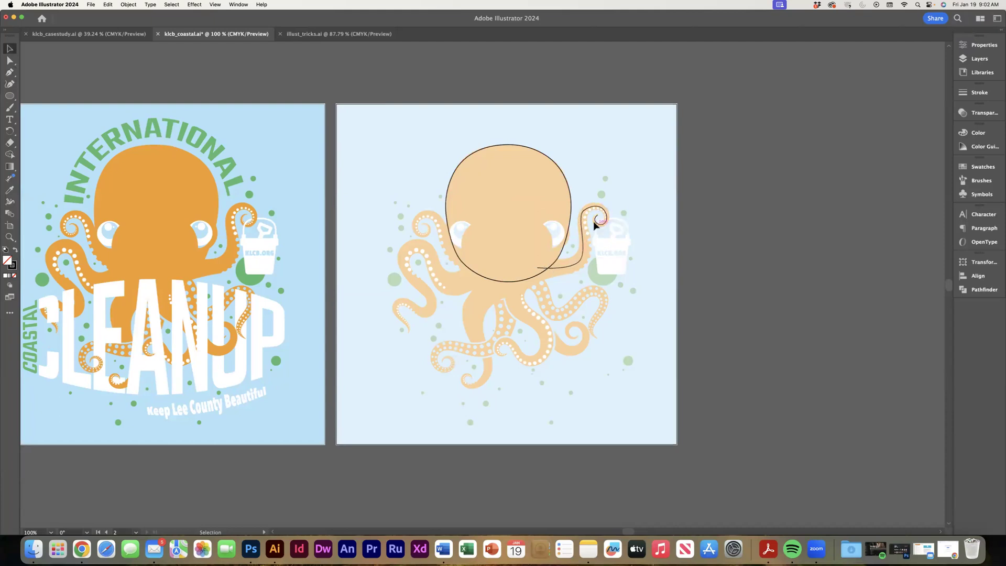
Select the tentacle path and float its Stroke settings beside the faded octopus artboard.
left_click(575, 267)
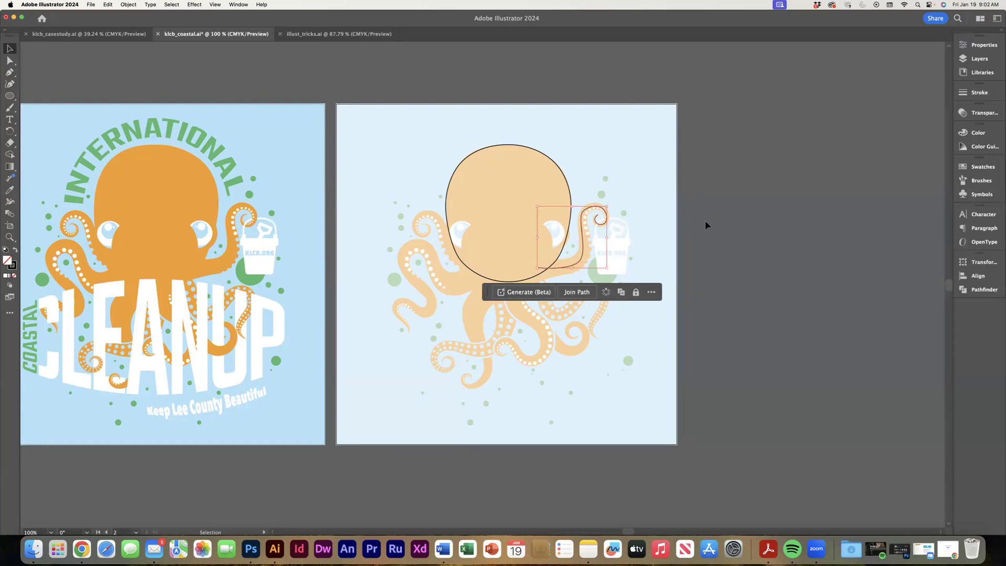
left_click(978, 92)
left_click_drag(900, 83, 804, 136)
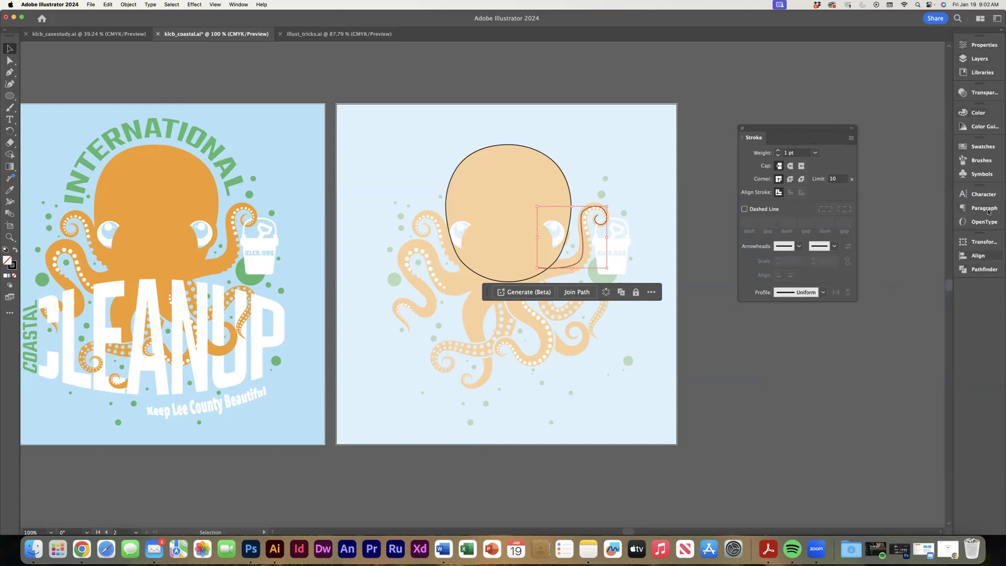
mouse_move(800, 130)
left_mouse_down()
mouse_move(781, 121)
mouse_move(758, 187)
left_mouse_up()
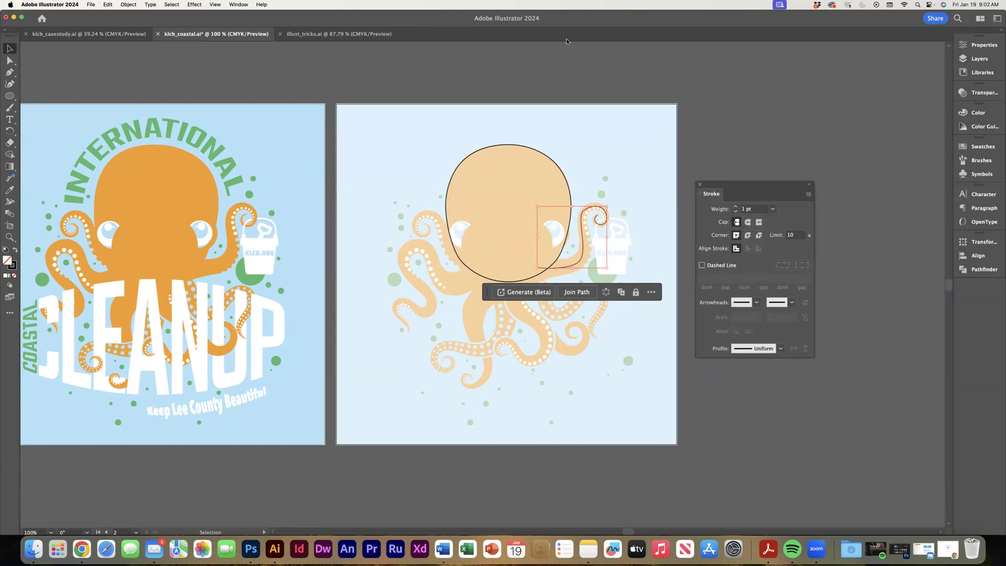
left_click(238, 4)
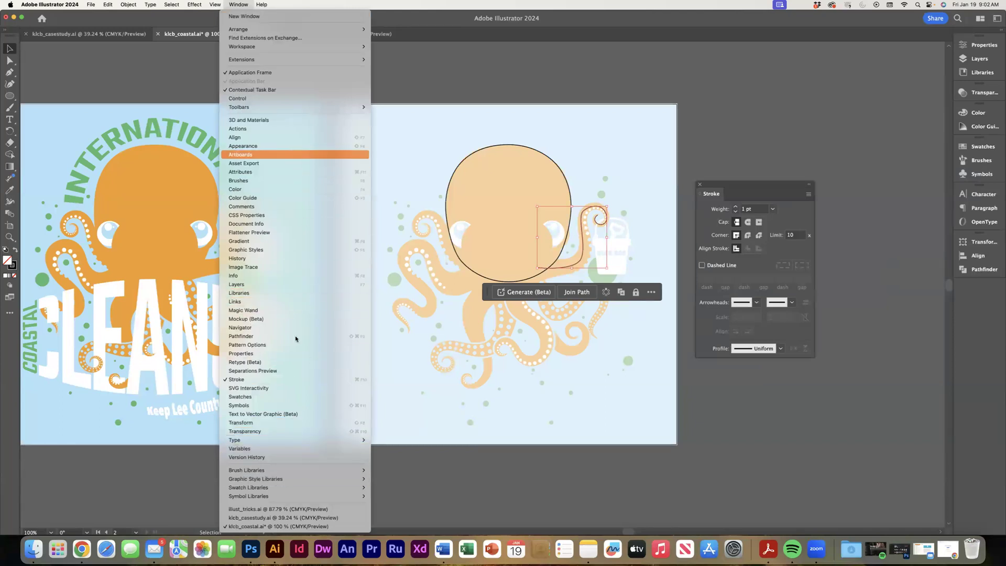
left_click(244, 5)
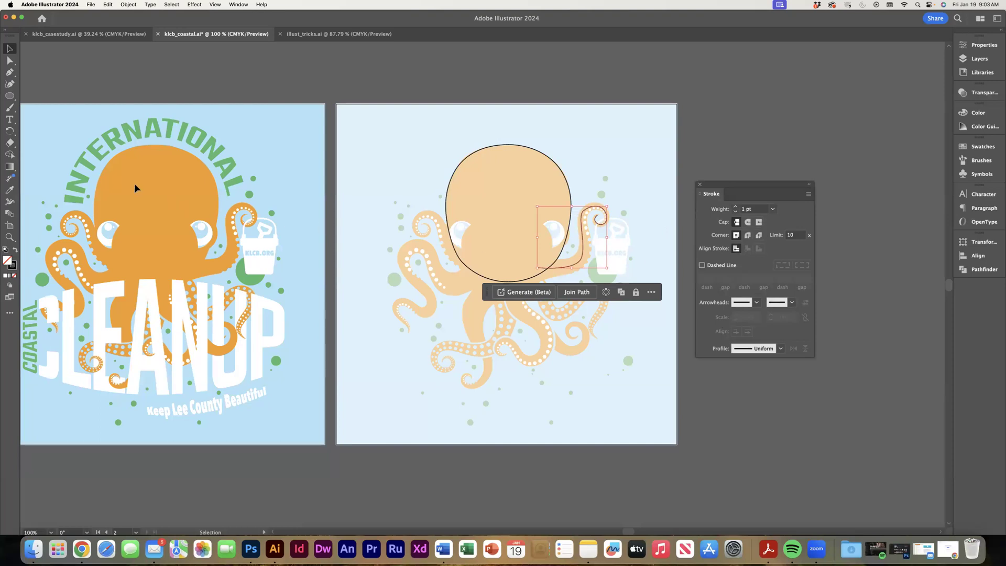
Widen the tentacle's base to about 34 pt with the Width tool, and apply a round cap and round corners to its stroke.
left_click(9, 203)
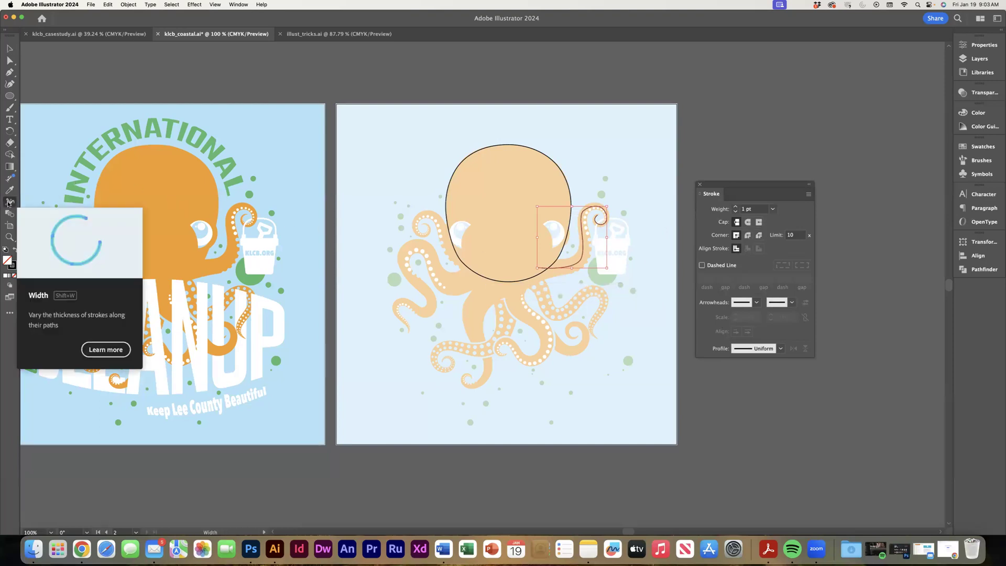
left_click_drag(538, 268, 534, 262)
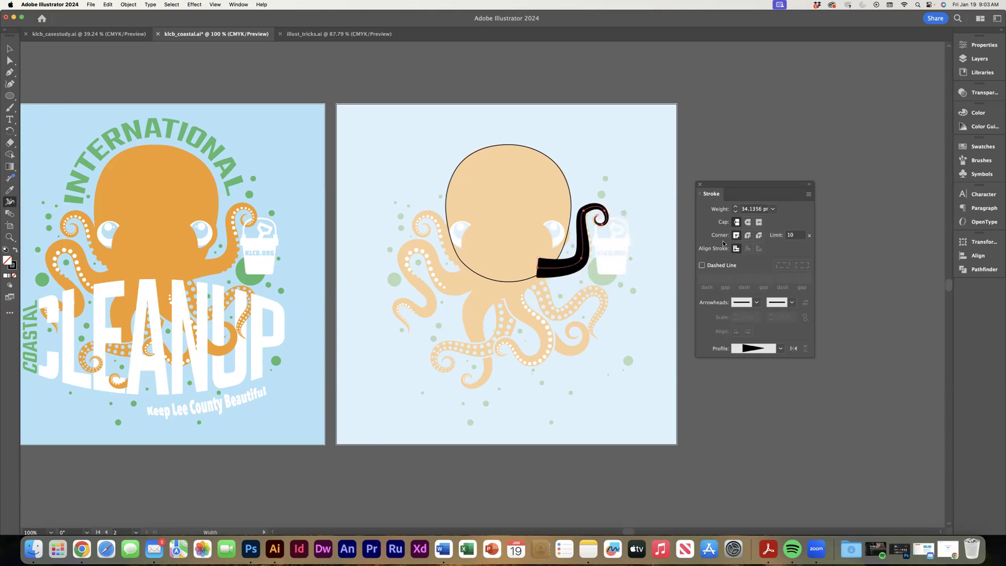
left_click(749, 222)
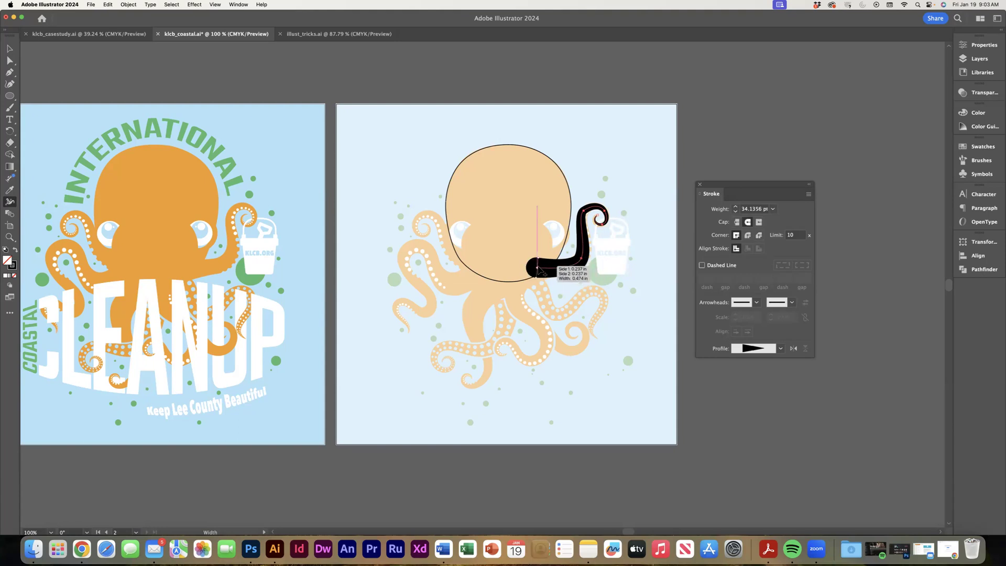
left_click(747, 236)
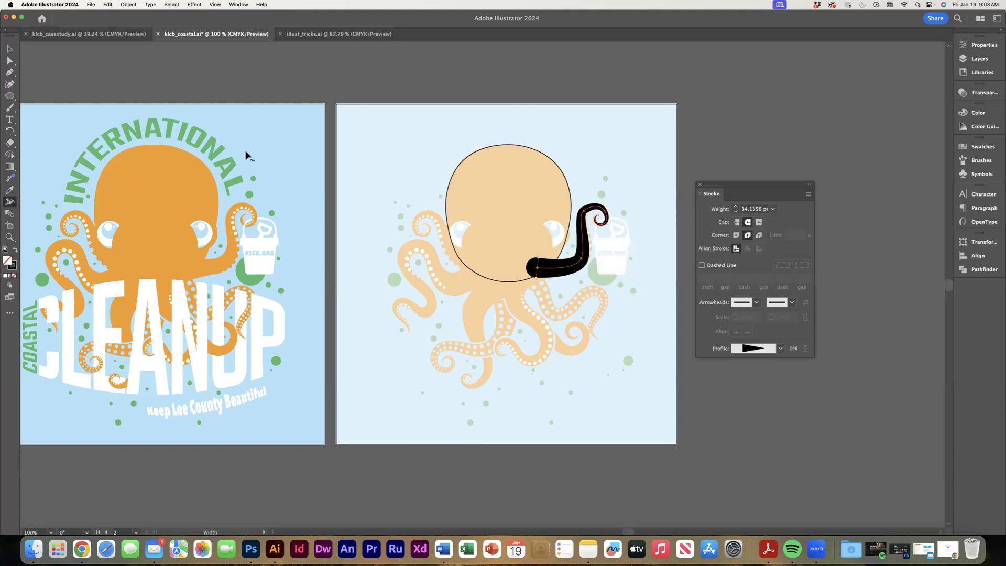
left_click(10, 48)
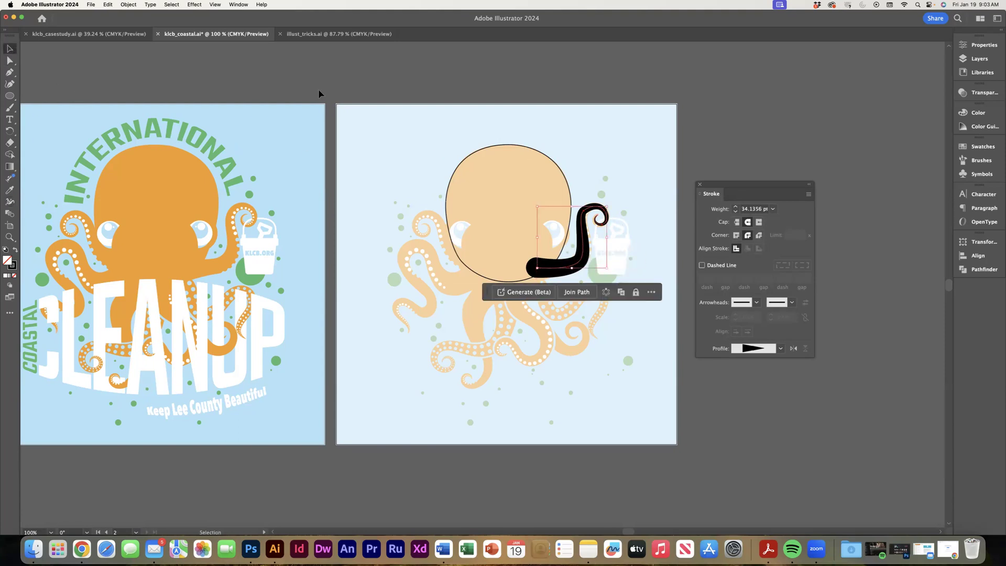
left_click(391, 209)
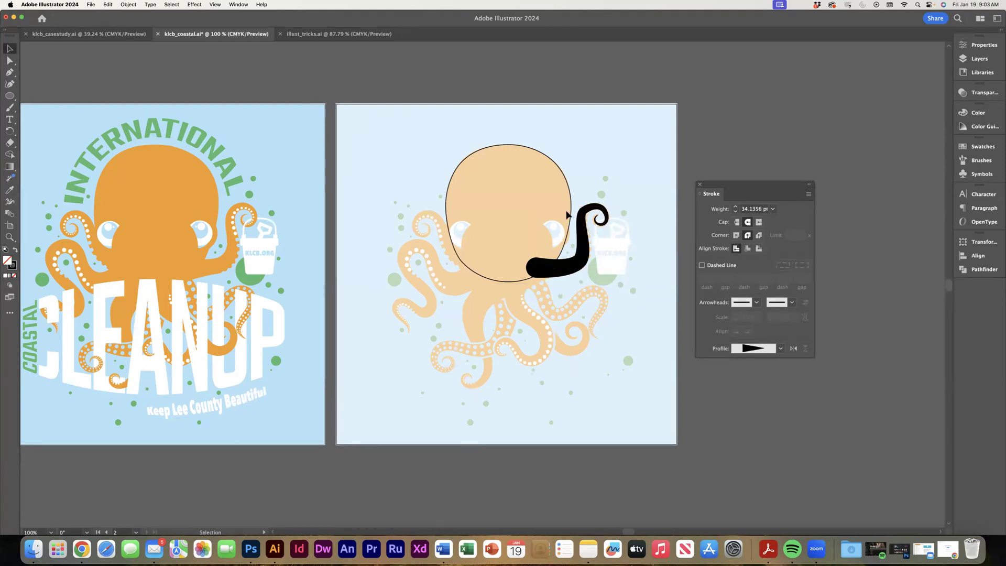
Expand the tentacle's tapered stroke into a filled shape and inspect its anchor points.
left_click(577, 264)
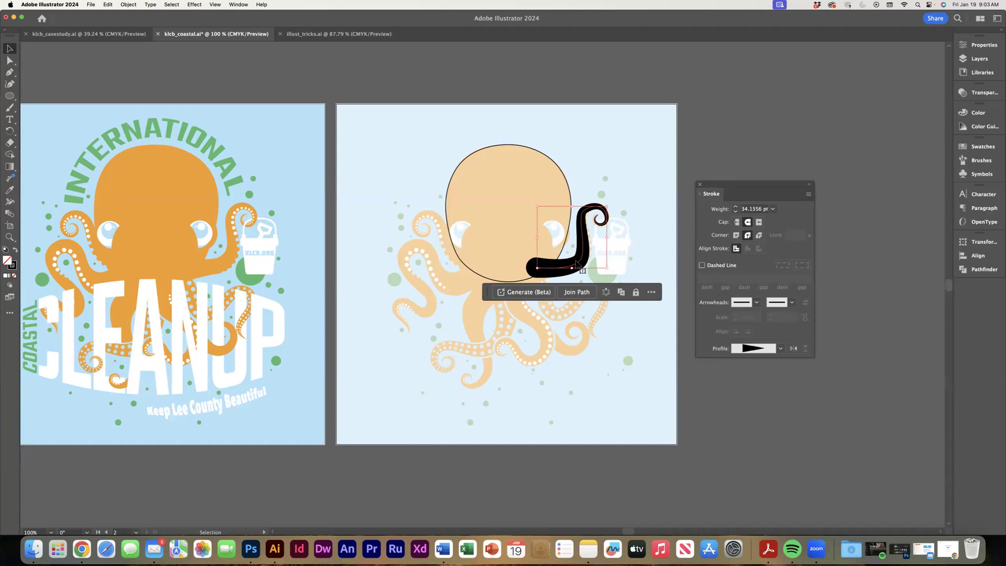
left_click(127, 4)
left_click(152, 120)
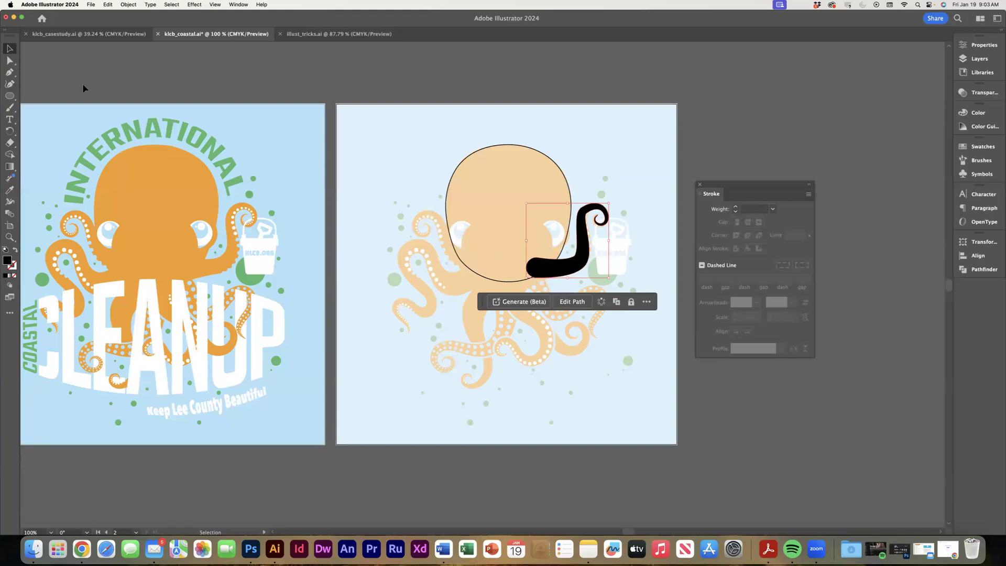
left_click(11, 61)
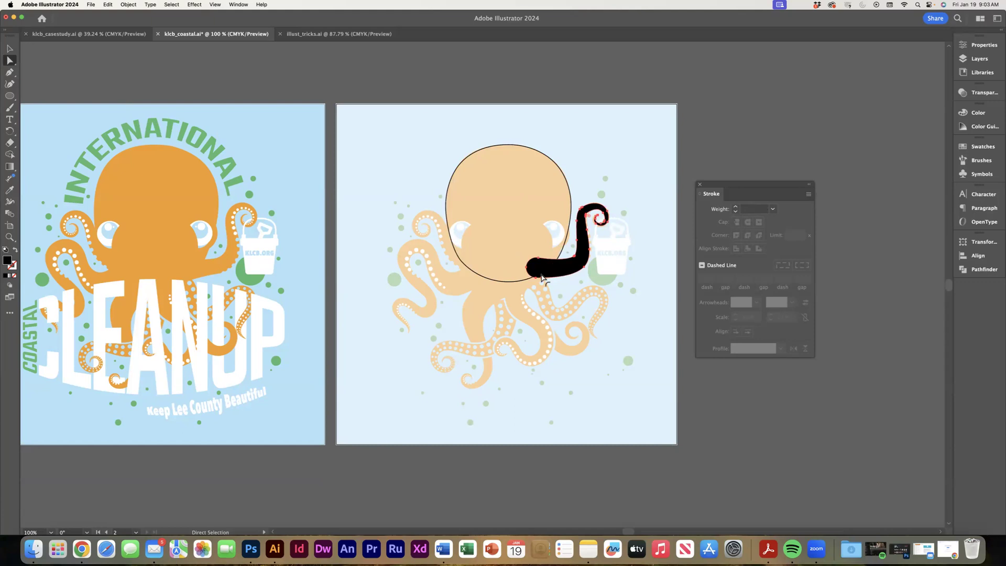
key("v")
left_click(351, 96)
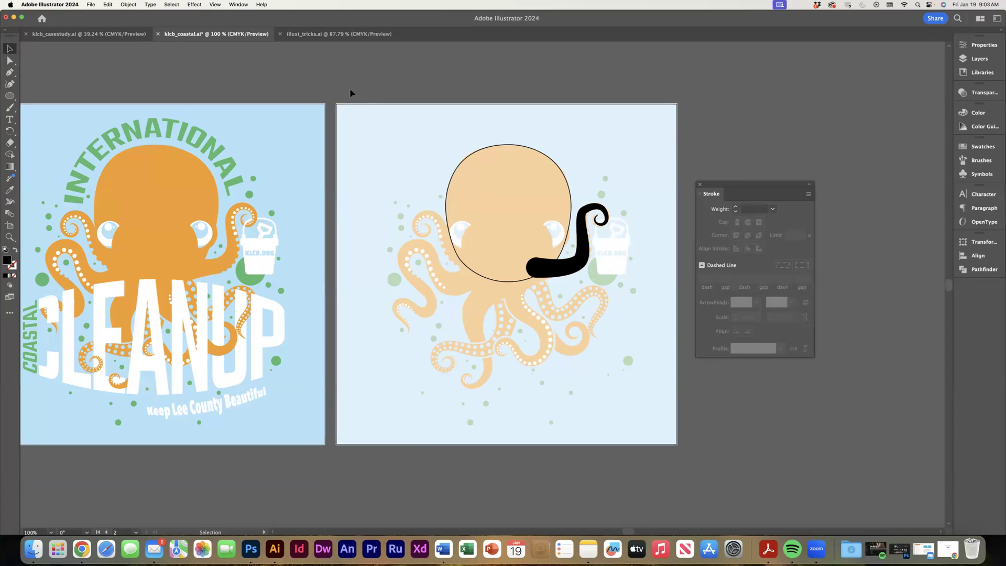
Unite the head and the bucket-holding tentacle into one shape with Pathfinder, and swap its fill and stroke to leave an unfilled black outline.
left_click(573, 267)
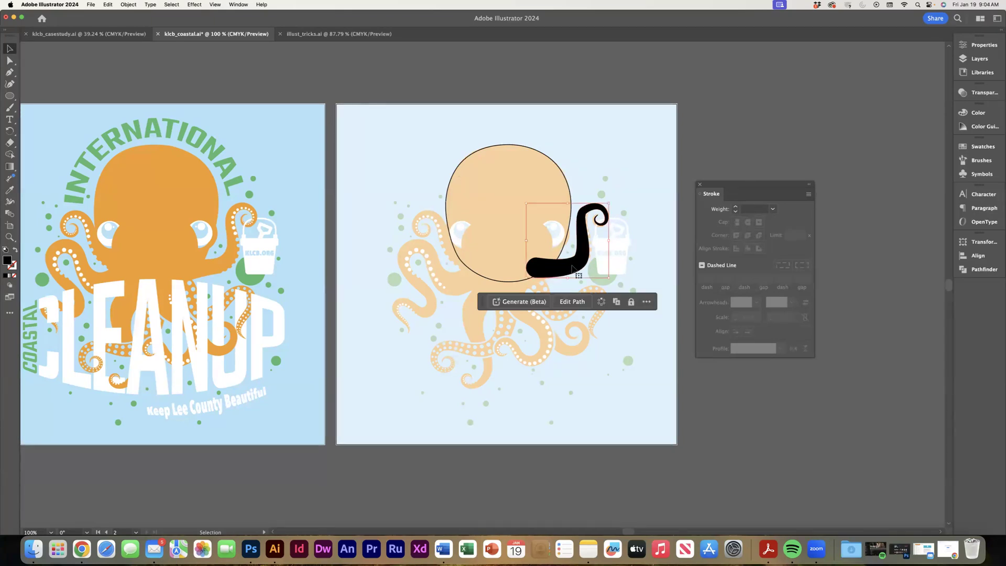
key("shift")
left_click(566, 180, "shift")
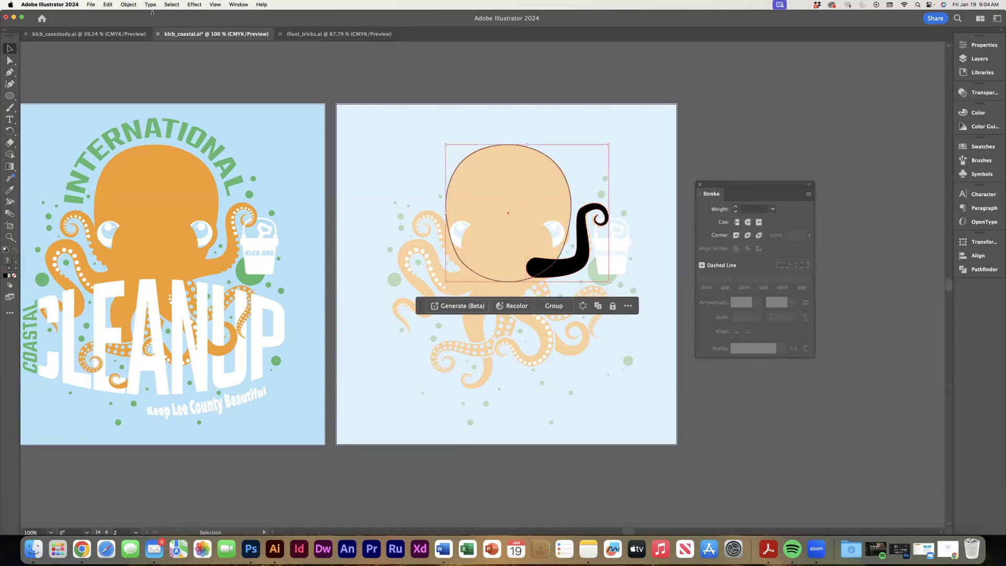
left_click(978, 270)
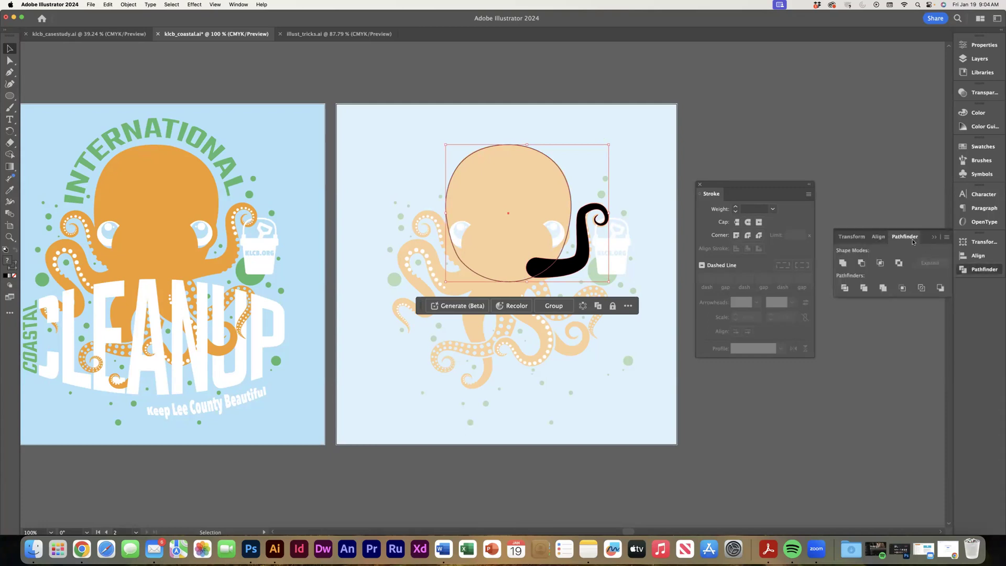
left_click_drag(926, 234, 825, 82)
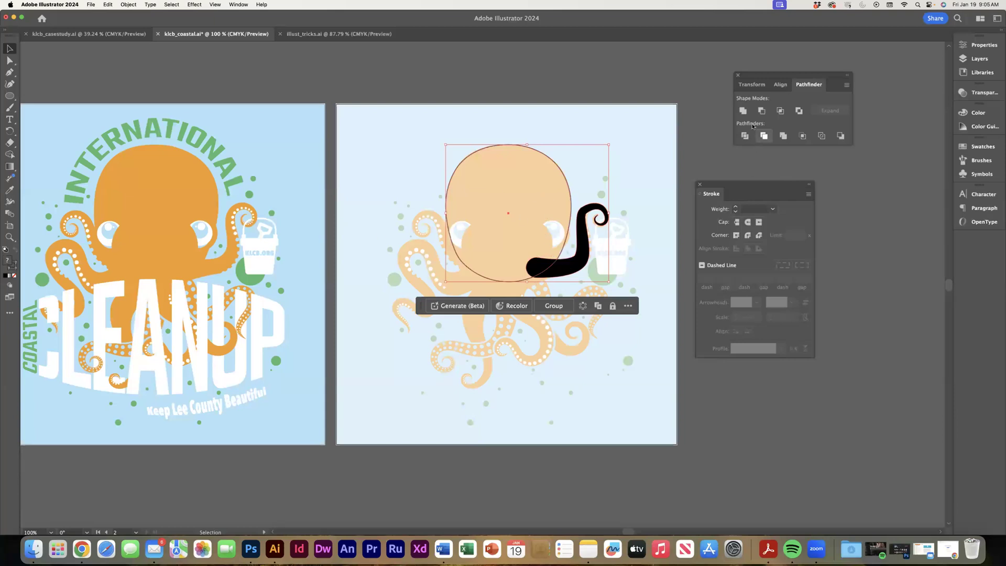
left_click(742, 111)
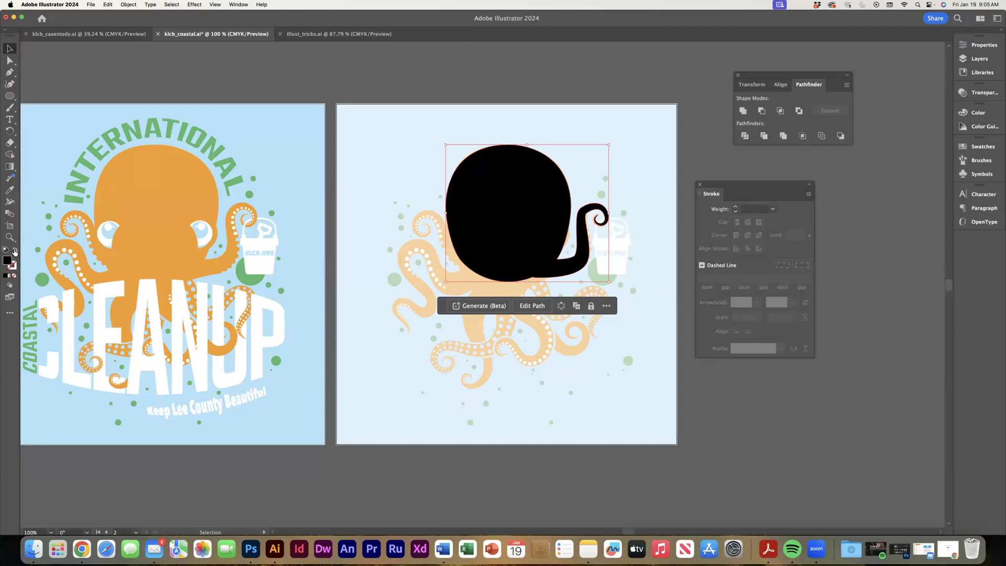
left_click(15, 251)
left_click(361, 74)
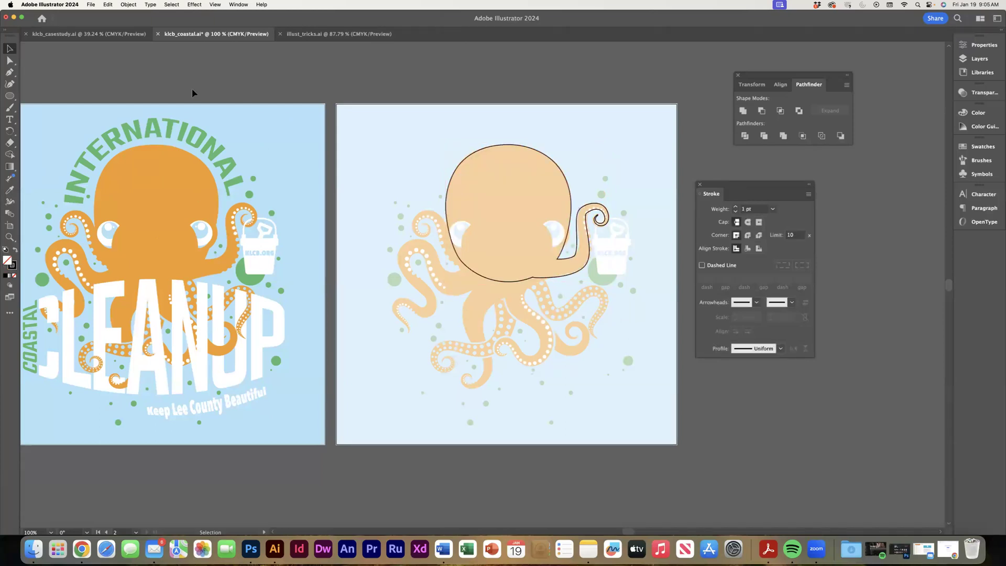
Draw an open Pen path along the wavy tentacle below the bucket, from inside the lower head to its tip.
left_click(9, 72)
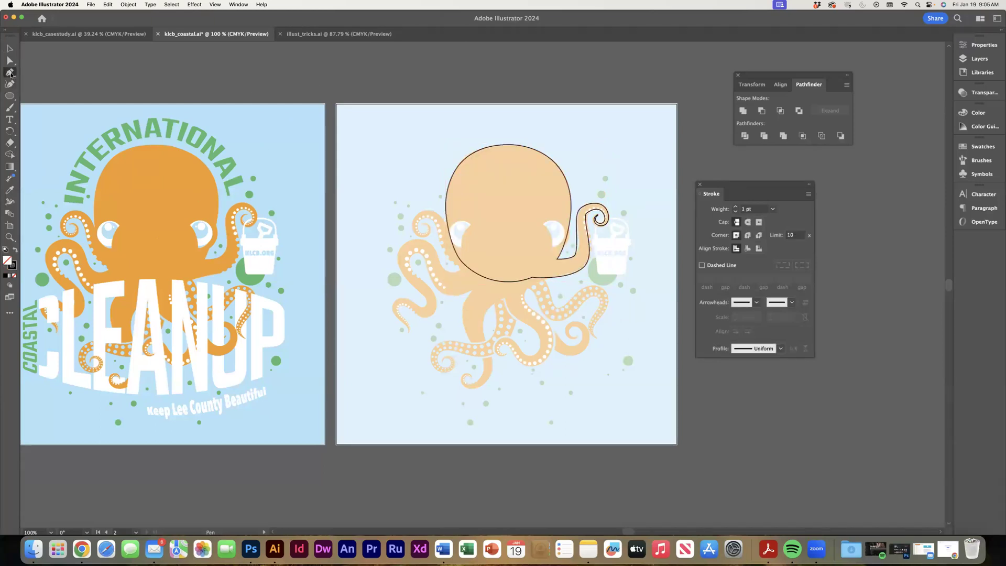
left_click(527, 272)
left_click_drag(546, 306, 549, 322)
left_click_drag(577, 304, 597, 341)
left_click(603, 342)
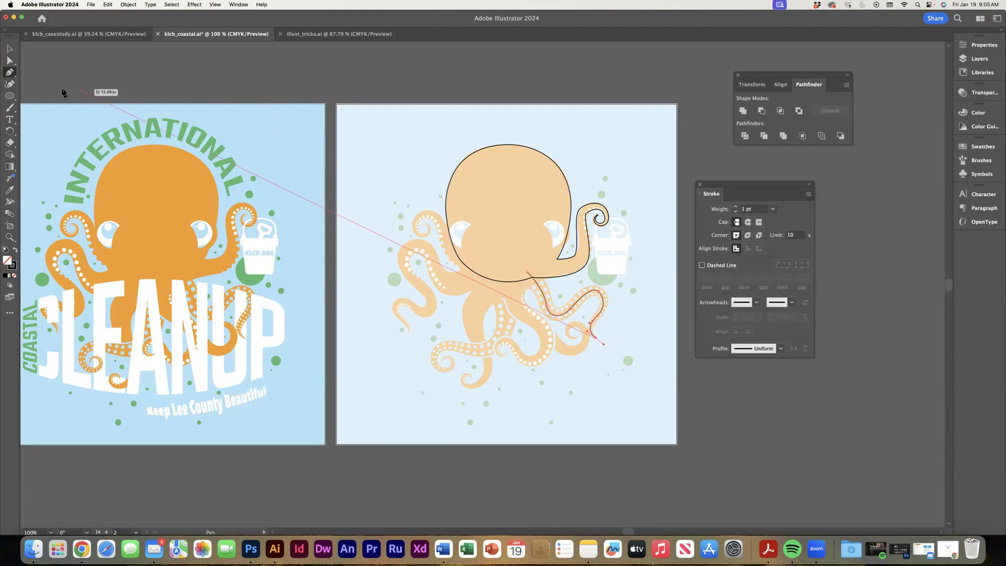
left_click(8, 51)
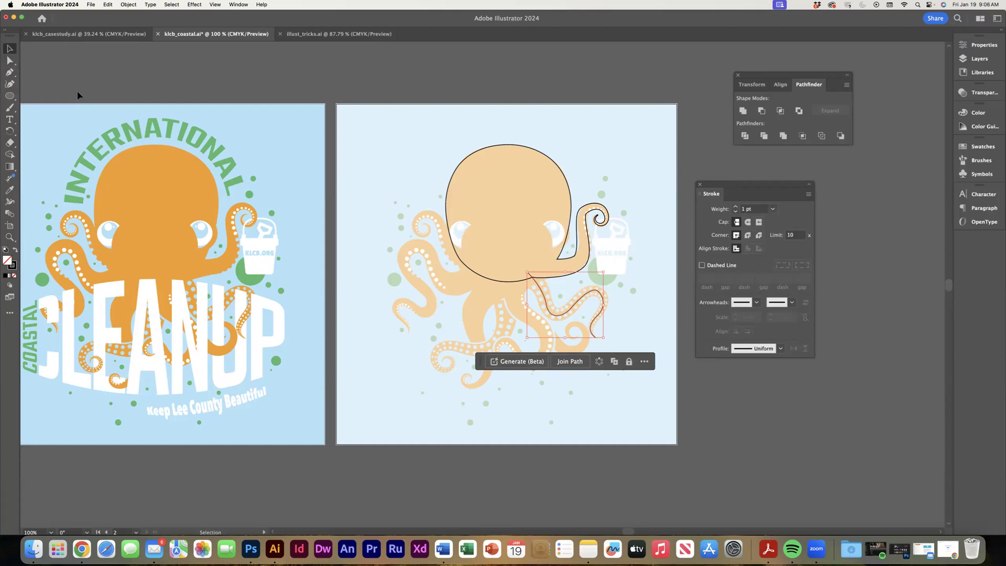
Widen the base of the tentacle path below the bucket to about 31 pt, with a round cap and round corners.
left_click(9, 202)
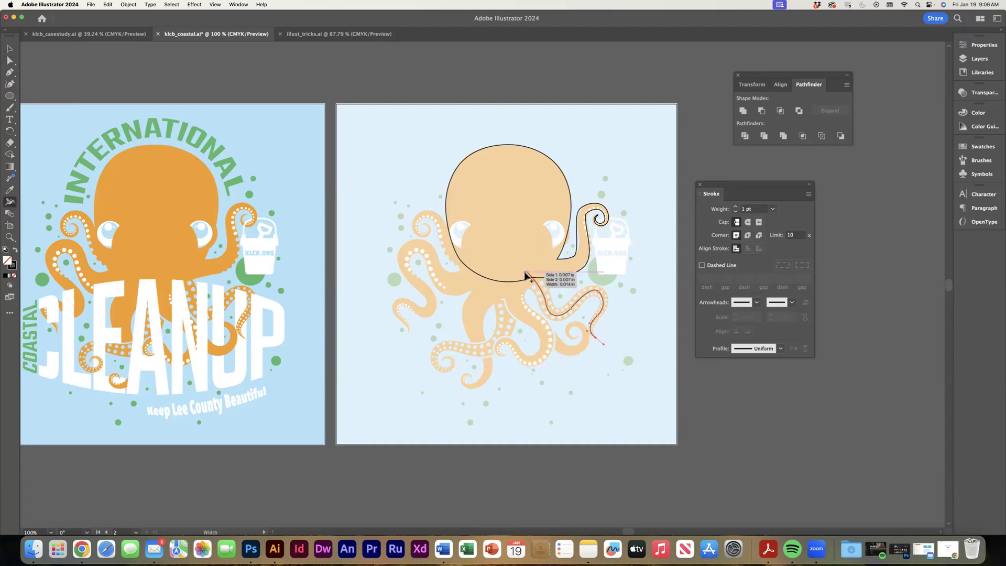
left_click_drag(527, 275, 517, 278)
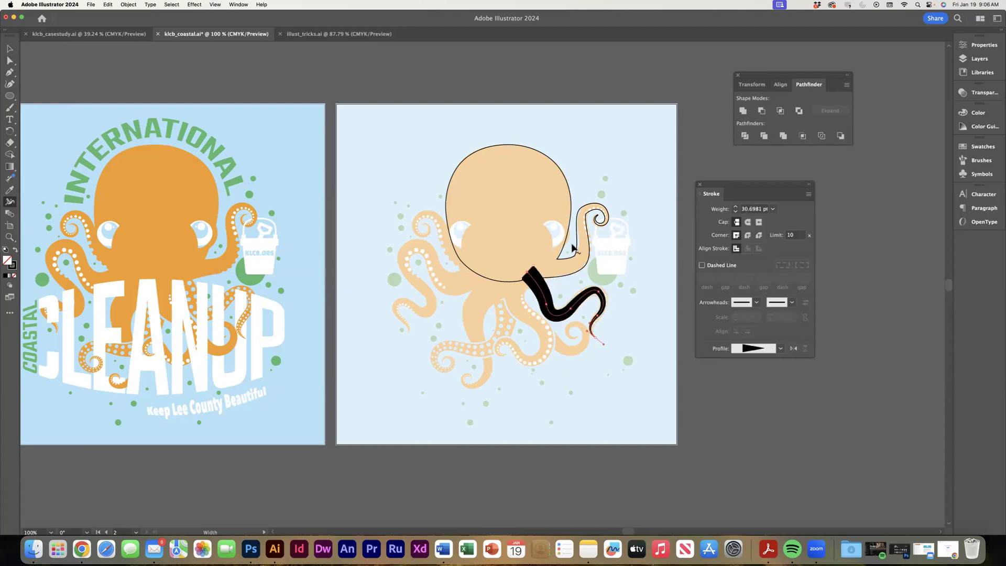
left_click(747, 222)
left_click(748, 235)
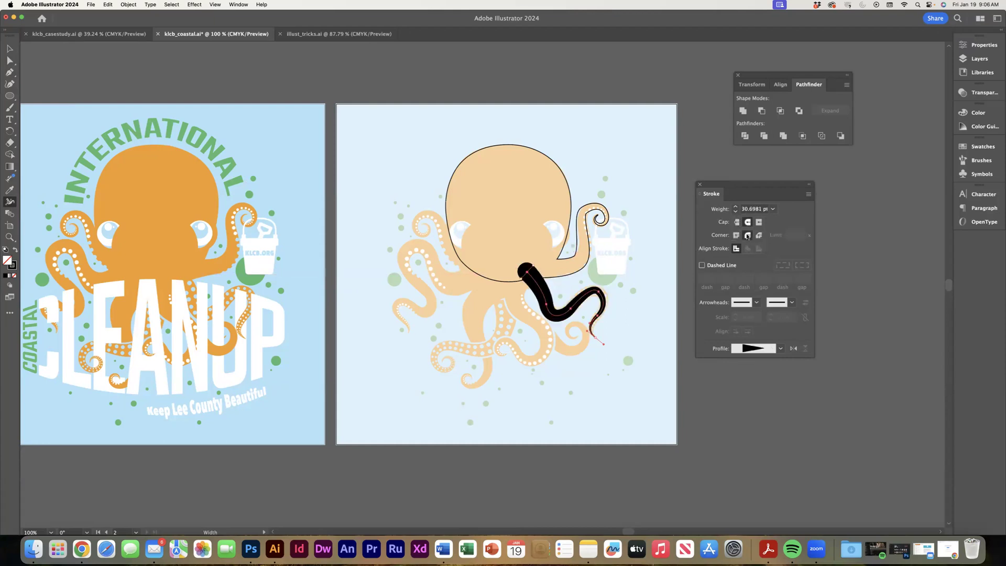
Expand the appearance of the tapered tentacle below the bucket into a filled shape.
left_click(127, 4)
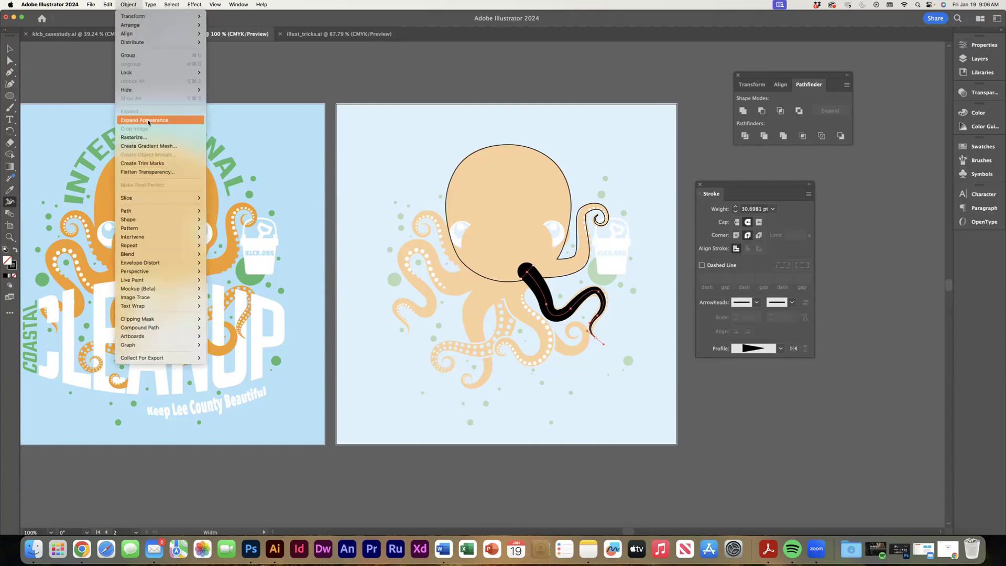
left_click(135, 120)
left_click(9, 48)
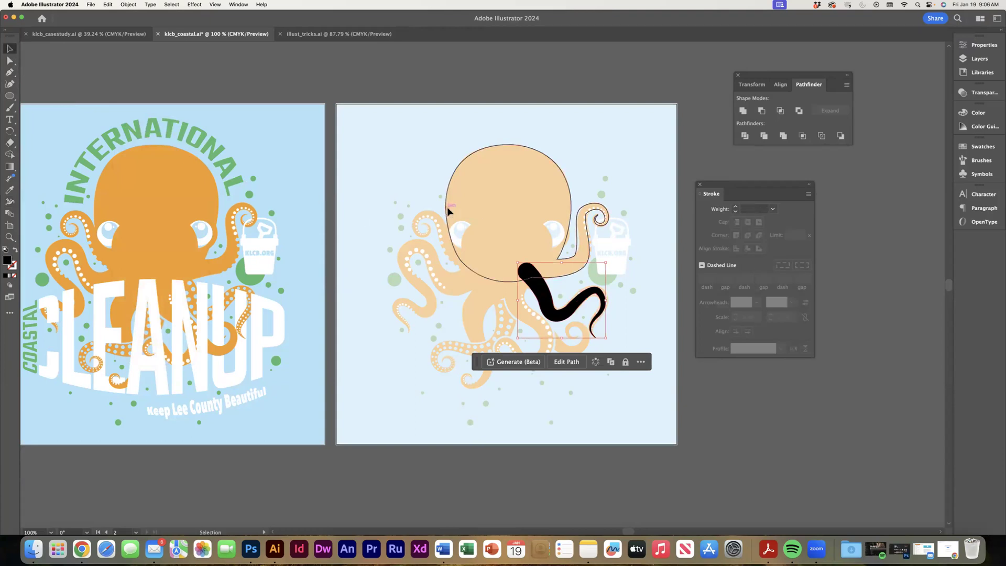
Unite the tentacle below the bucket with the octopus outline, and swap fill and stroke so the merged shape is outlined only.
left_click(447, 192, "shift")
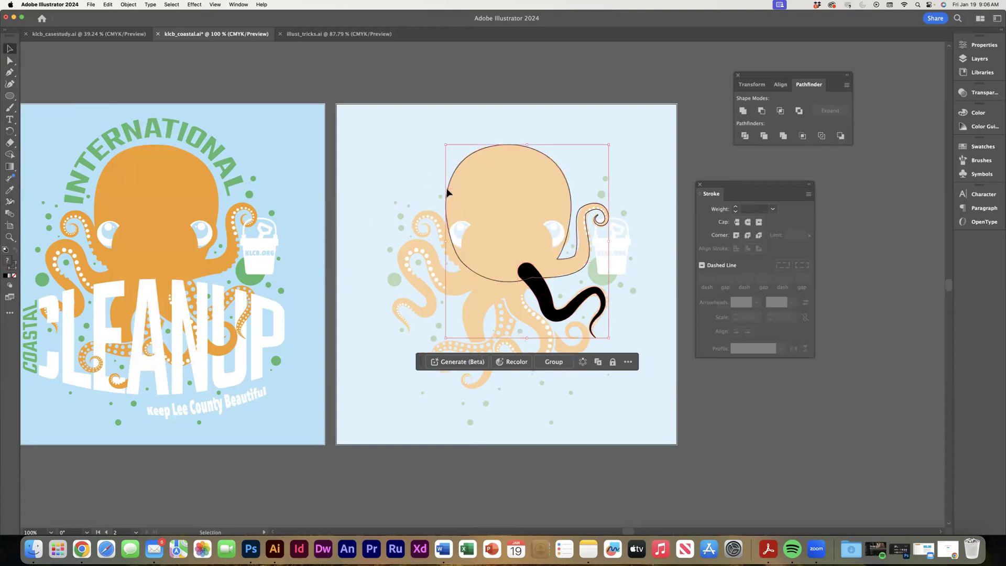
left_click(743, 111)
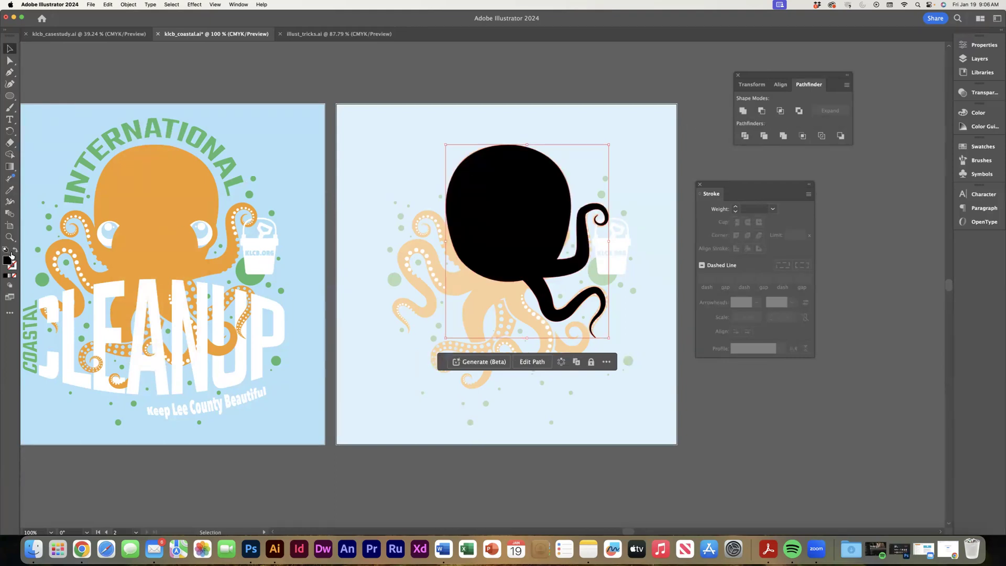
left_click(16, 251)
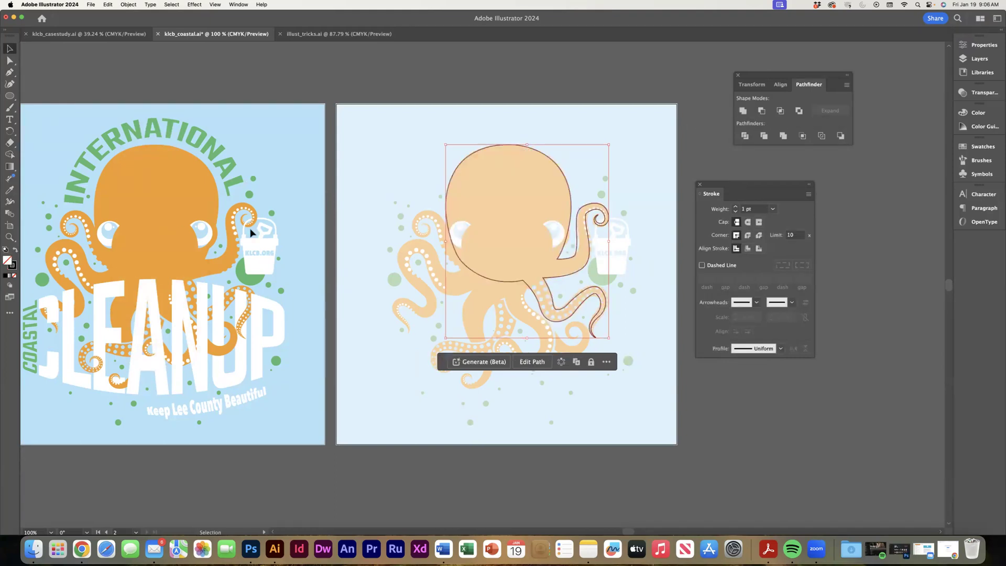
left_click(433, 63)
Draw an open Pen path along the central S-shaped tentacle, from the bottom of the head to its curled tip.
left_click(9, 72)
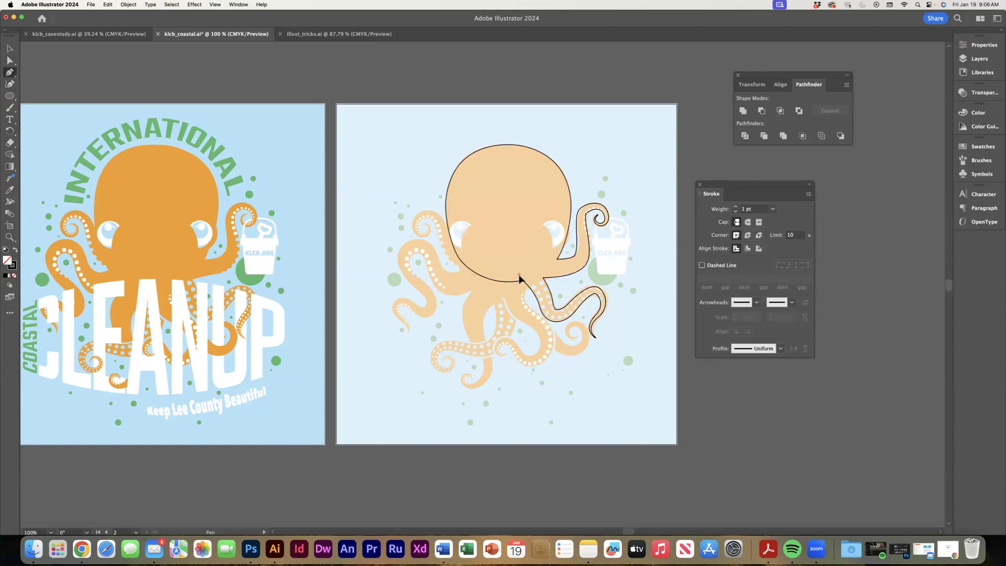
left_click_drag(526, 316, 543, 355)
left_click_drag(542, 355, 514, 351)
left_click_drag(502, 338, 499, 358)
left_click(507, 356)
left_click(9, 49)
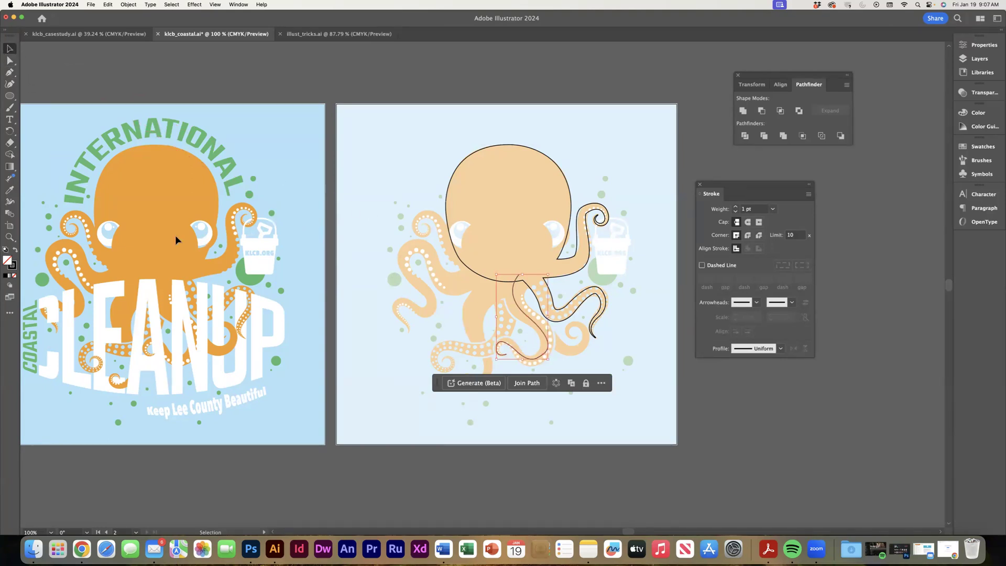
Widen the central tentacle's base to about 38 pt with the Width tool, and give its stroke a round cap and round corners.
left_click(10, 202)
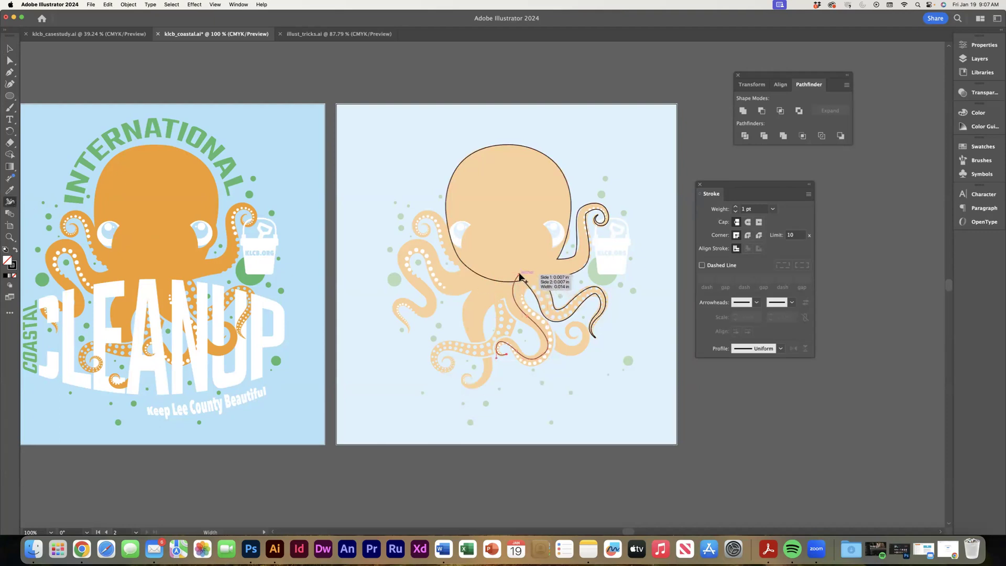
left_click_drag(520, 277, 507, 273)
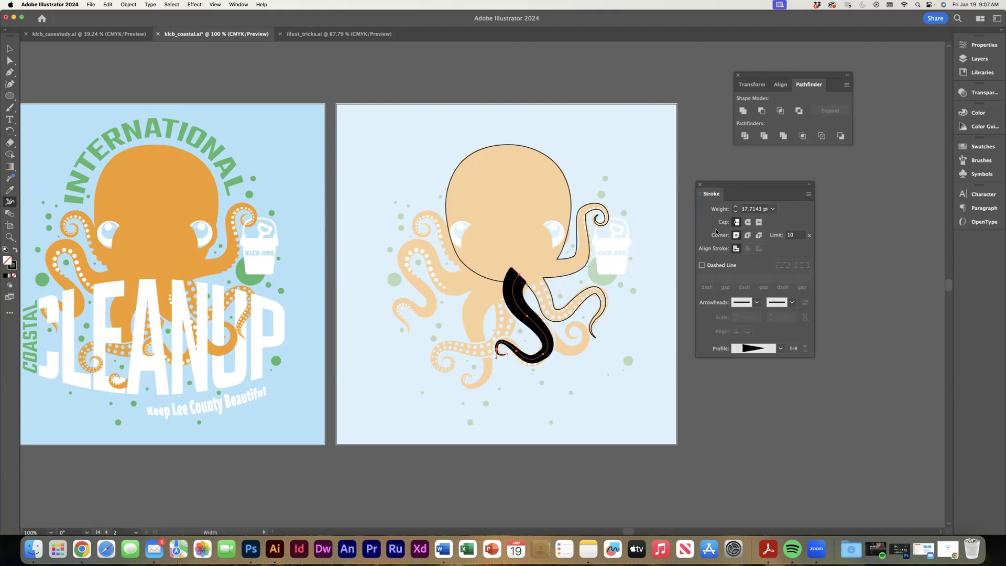
left_click(748, 221)
left_click(748, 234)
Expand the appearance of the central S-shaped tentacle into a filled shape.
left_click(9, 48)
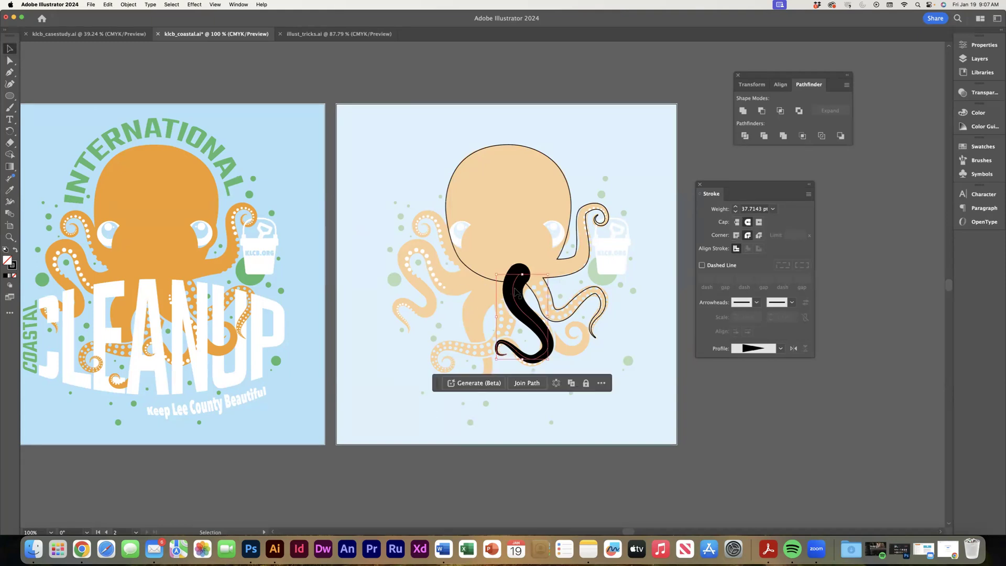
left_click(131, 5)
left_click(152, 117)
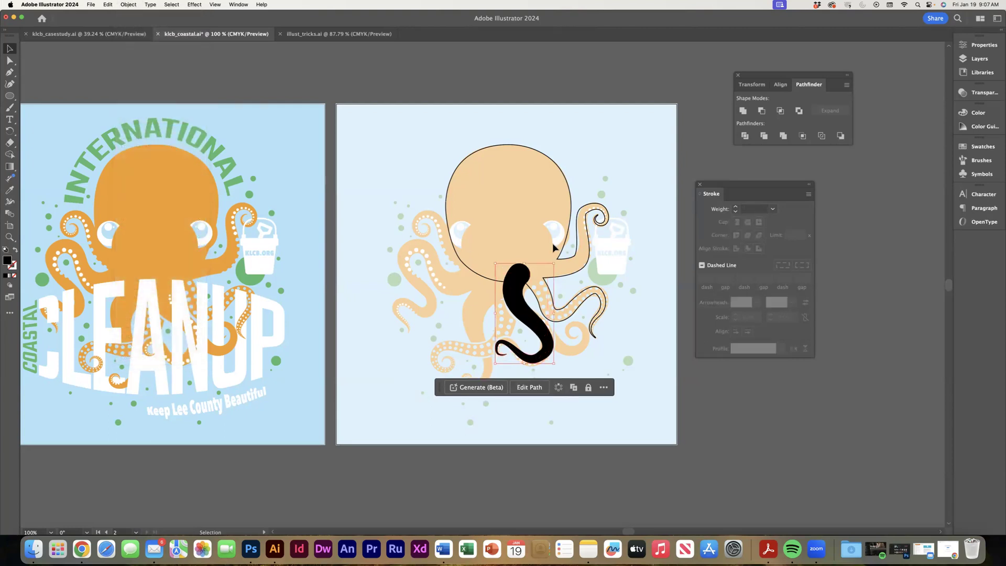
Merge the central tentacle into the octopus body with Unite, and swap fill and stroke to show only the outline.
left_click(743, 111)
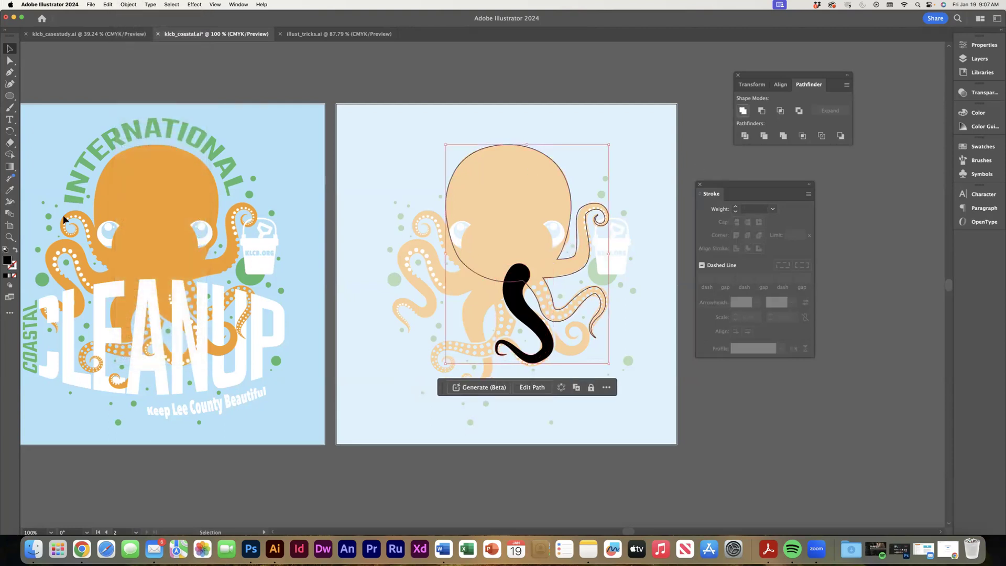
left_click(15, 250)
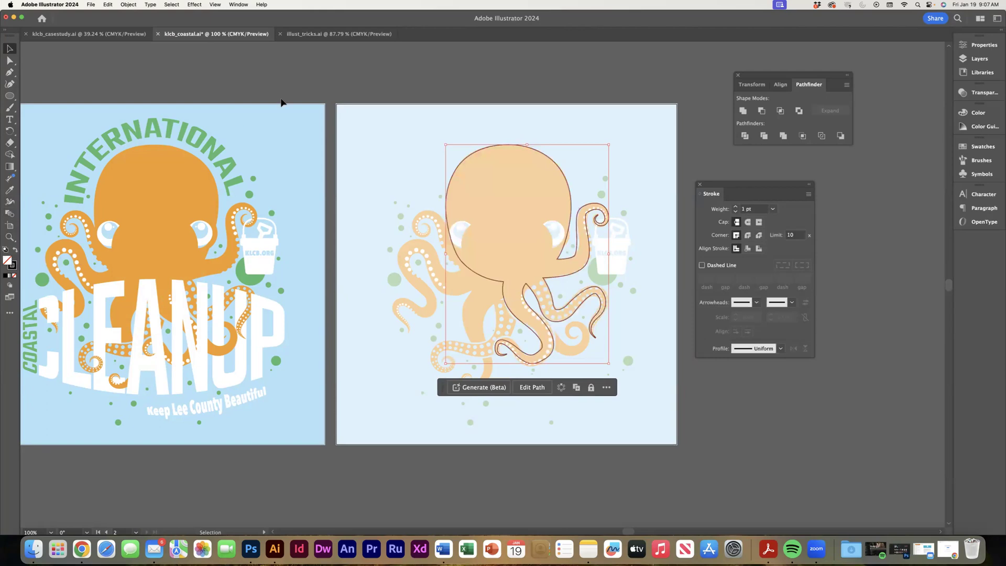
left_click(333, 129)
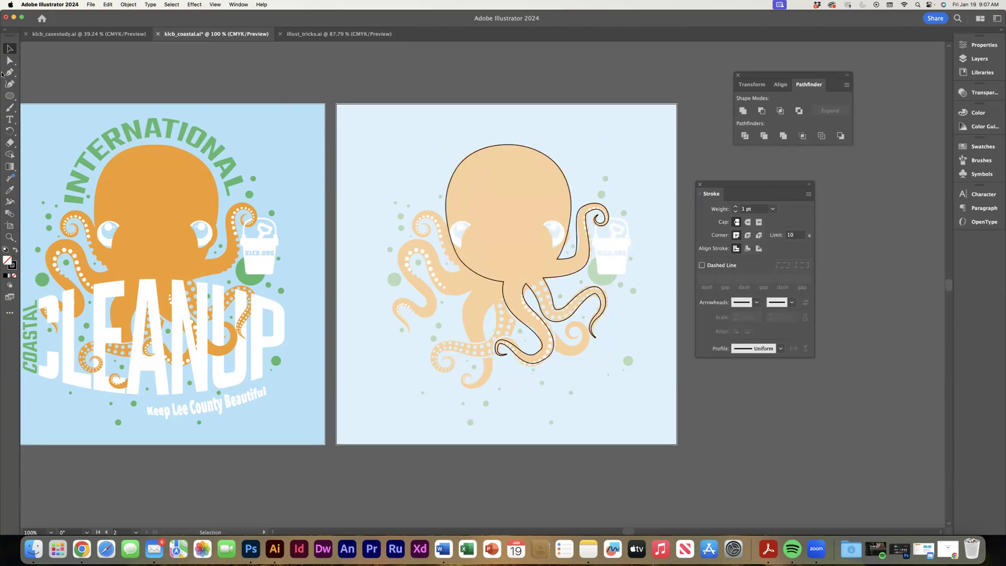
Draw an open Pen path along the long wavy tentacle on the octopus's left side, from the lower head to its tip.
left_click(8, 72)
left_click_drag(442, 278, 388, 255)
left_click(417, 284)
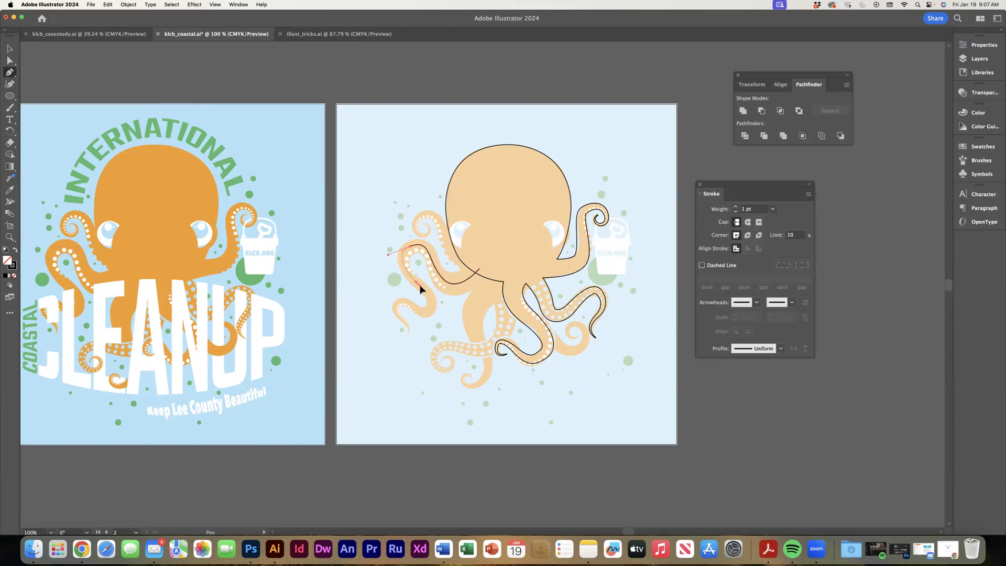
mouse_move(427, 310)
left_mouse_down()
mouse_move(416, 319)
mouse_move(398, 299)
mouse_move(392, 305)
mouse_move(417, 333)
left_mouse_up()
left_click(406, 341)
key("v")
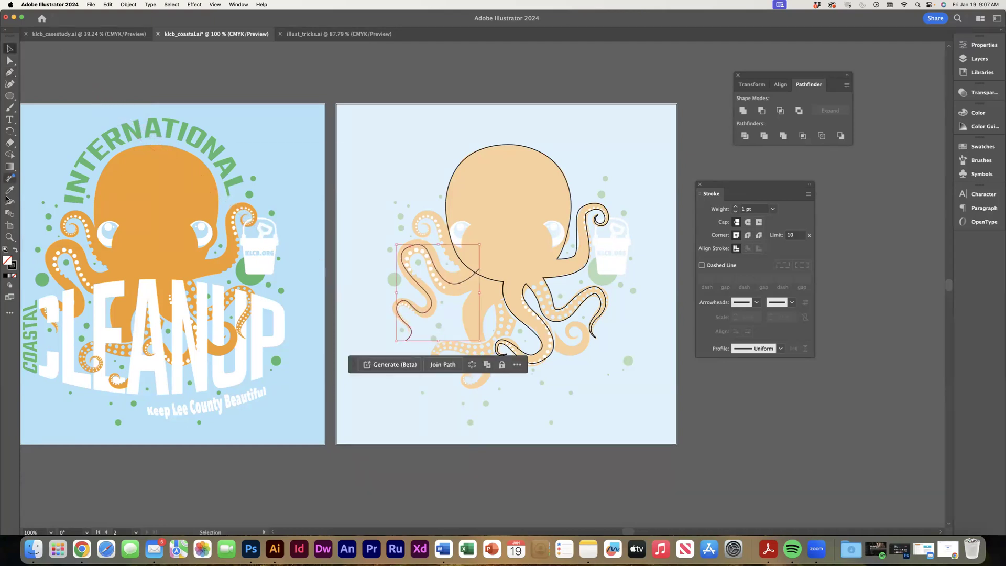
Widen the left wavy tentacle's base to about 38 pt, and apply a round cap and round corners to its stroke.
left_click(10, 201)
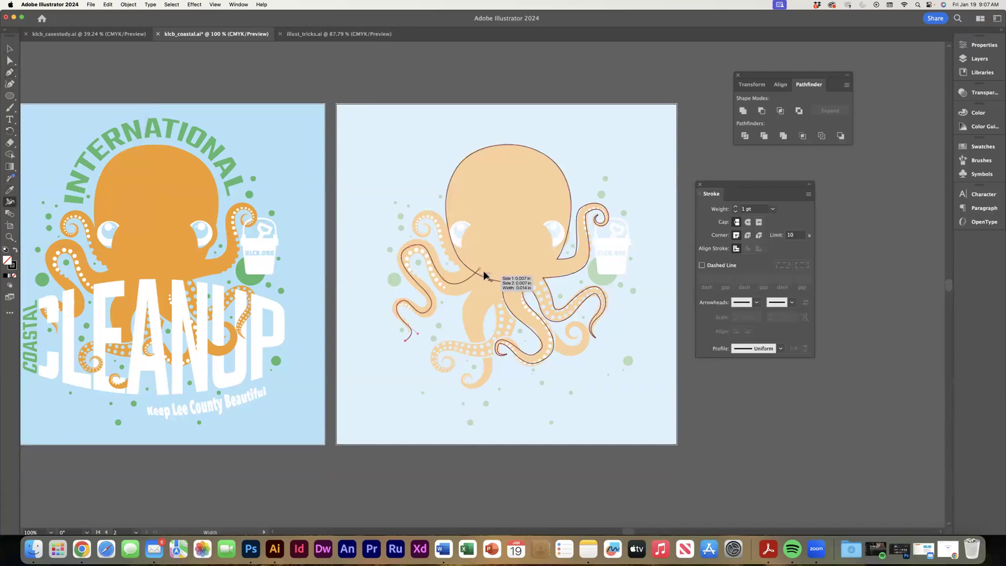
left_click_drag(478, 268, 471, 263)
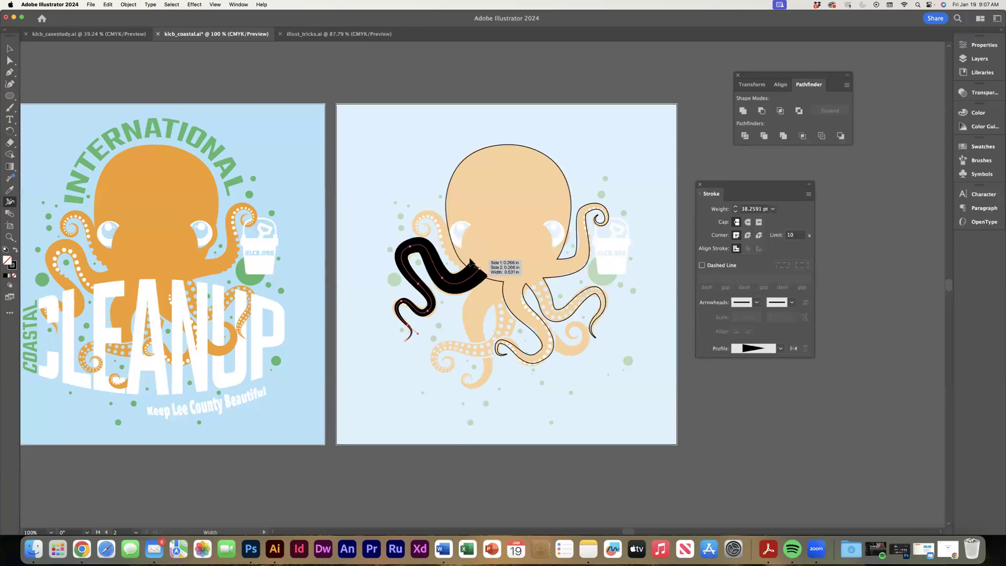
left_click(748, 222)
left_click(748, 236)
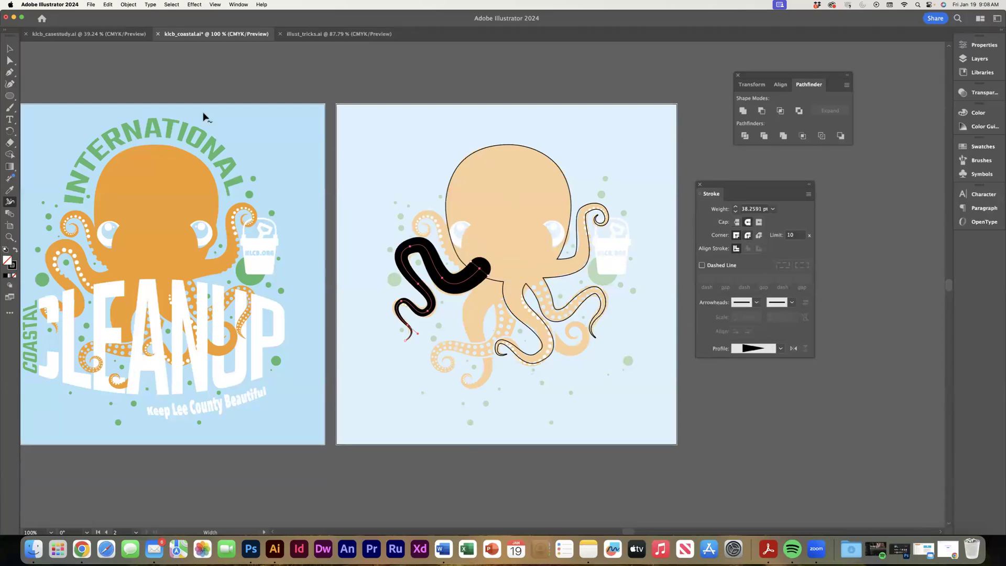
Expand the appearance of the left wavy tentacle into a filled shape.
key("v")
left_click(124, 6)
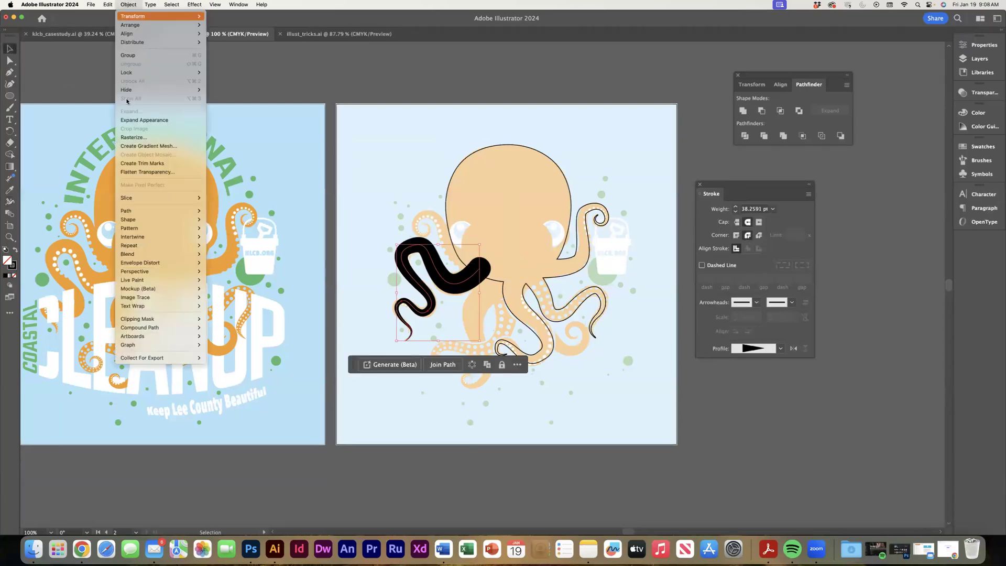
left_click(155, 119)
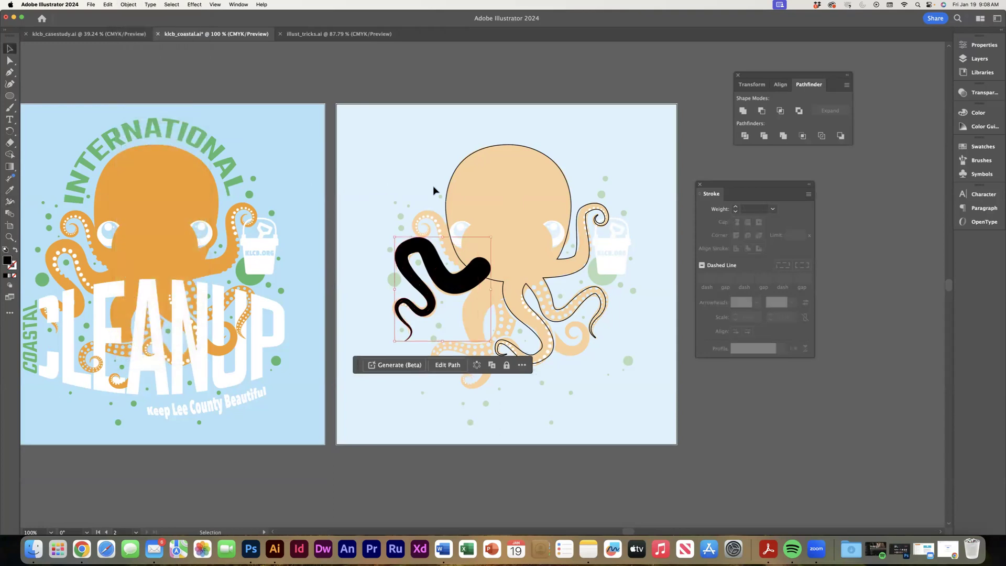
Unite the left wavy tentacle with the octopus body, and swap the combined shape's fill and stroke to leave an outline.
left_click(461, 220, "shift")
left_click(742, 111)
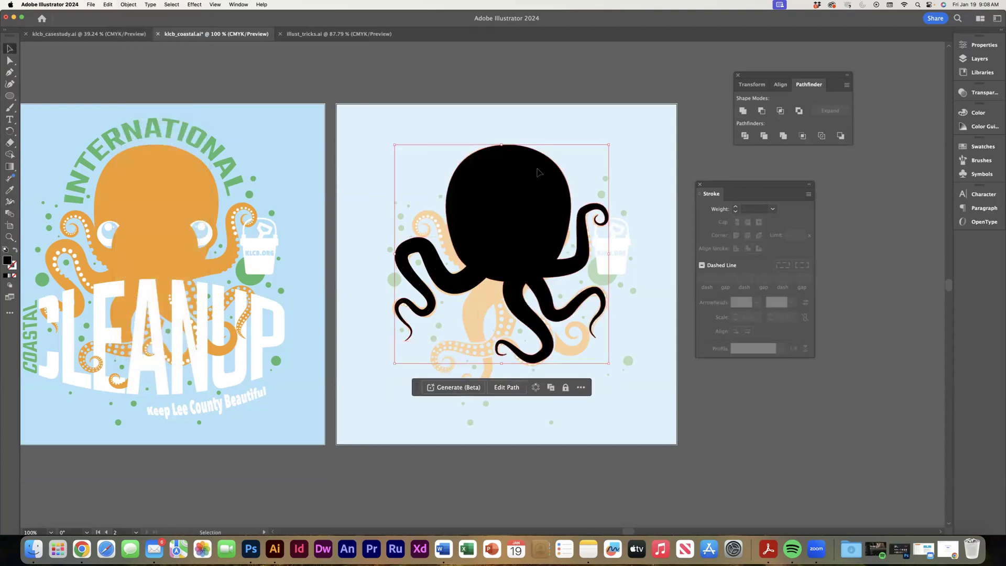
left_click(17, 252)
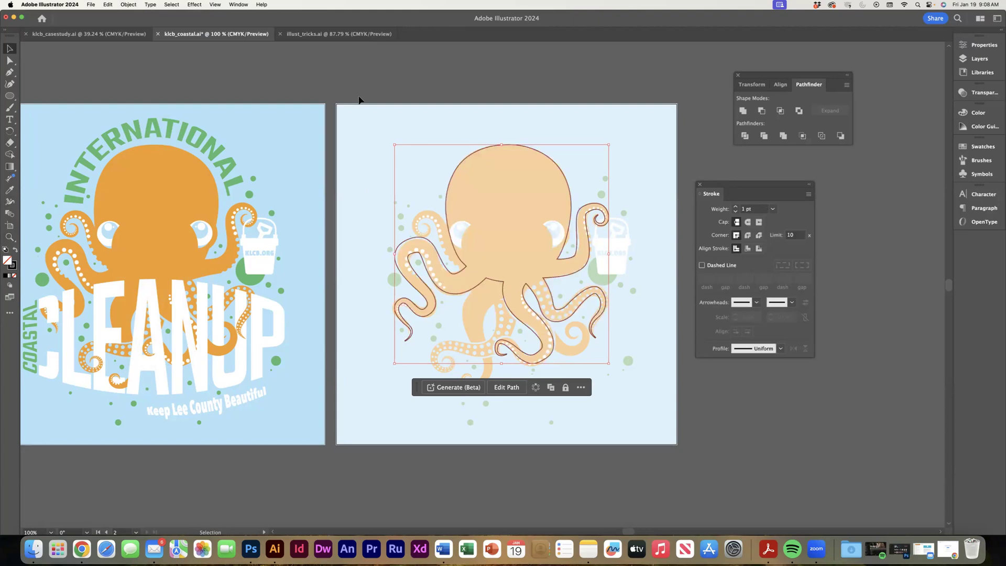
left_click(287, 98)
Draw an open Pen path along the upper curled tentacle on the octopus's left side, from the lower head to its spiral tip.
left_click(9, 72)
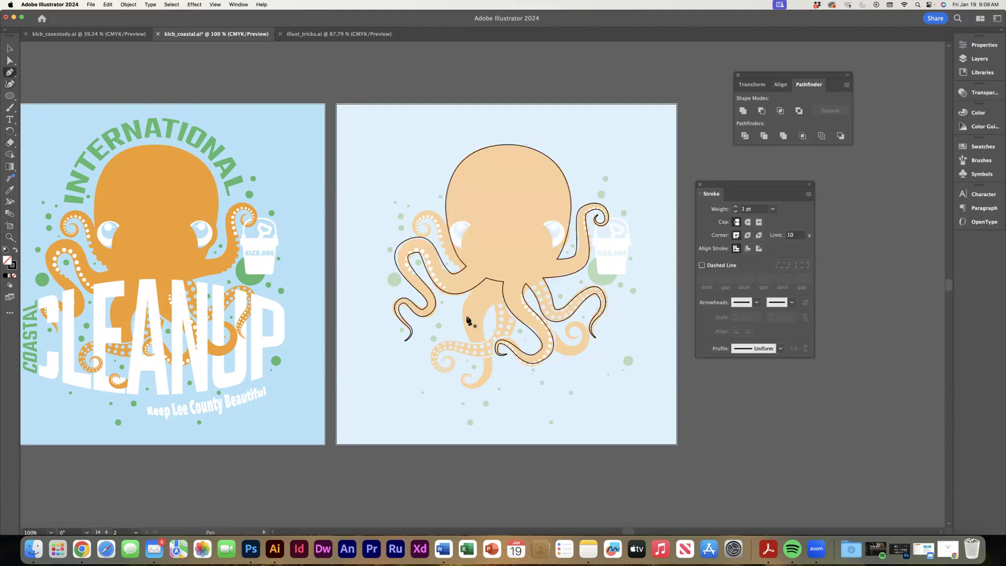
left_click(466, 261)
mouse_move(416, 219)
left_mouse_down()
mouse_move(429, 233)
mouse_move(421, 224)
left_mouse_up()
left_click(10, 50)
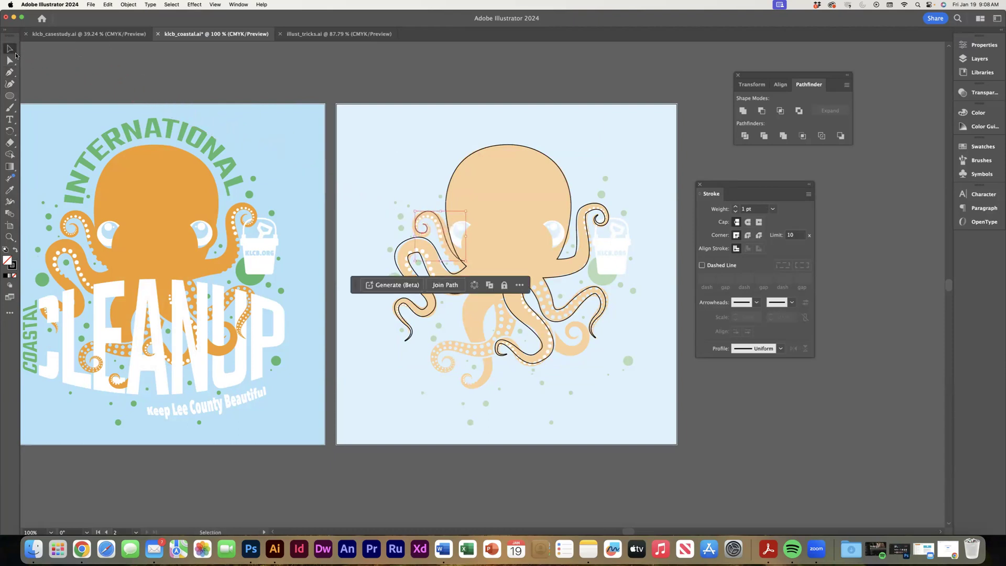
Widen the upper-left curled tentacle's base to about 31 pt with the Width tool, and apply a round cap and round corners.
left_click(9, 203)
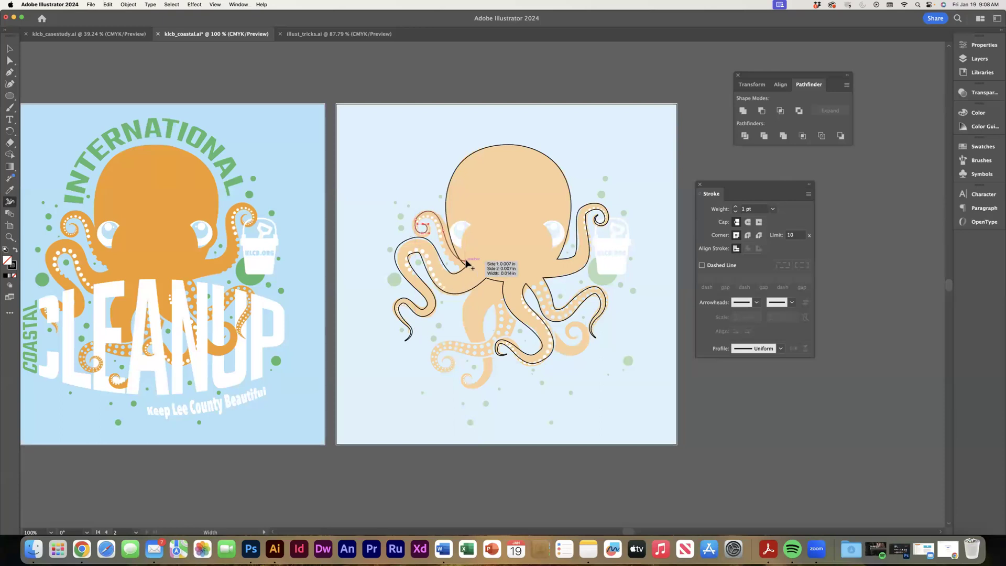
left_click_drag(467, 261, 468, 256)
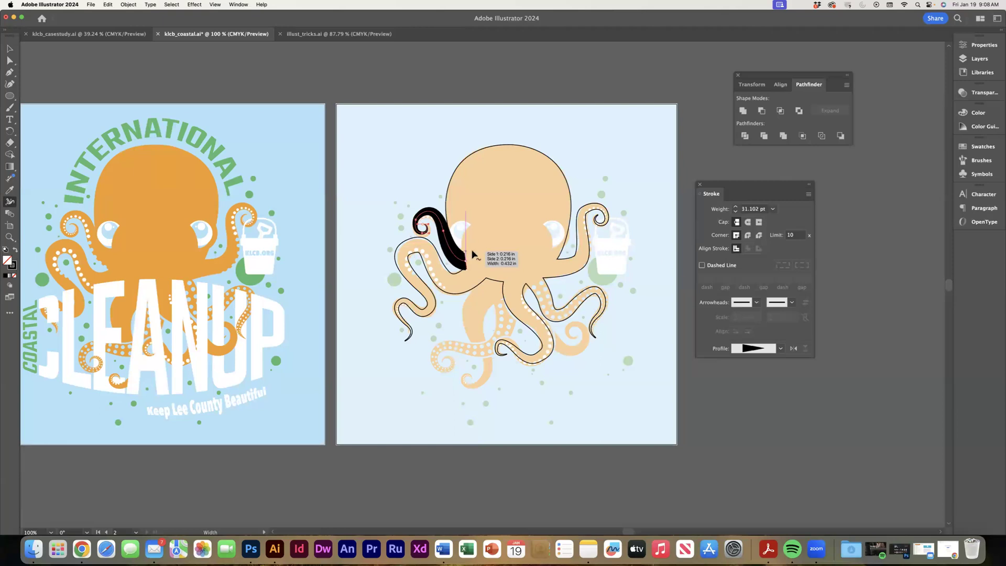
left_click(747, 223)
left_click(745, 235)
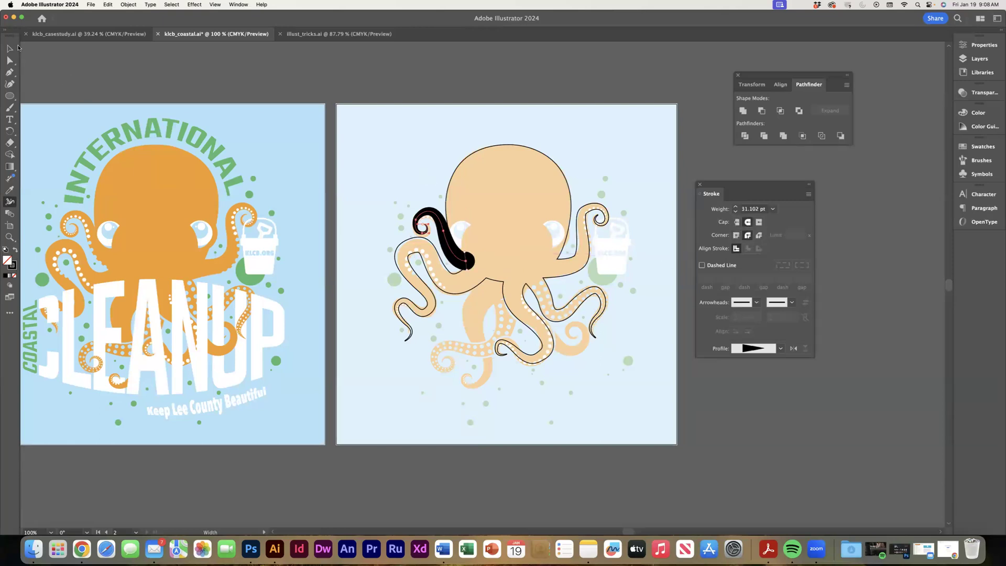
Expand the upper-left curled tentacle's appearance and unite it with the octopus body as one unfilled, black-outlined shape.
key("v")
left_click(131, 4)
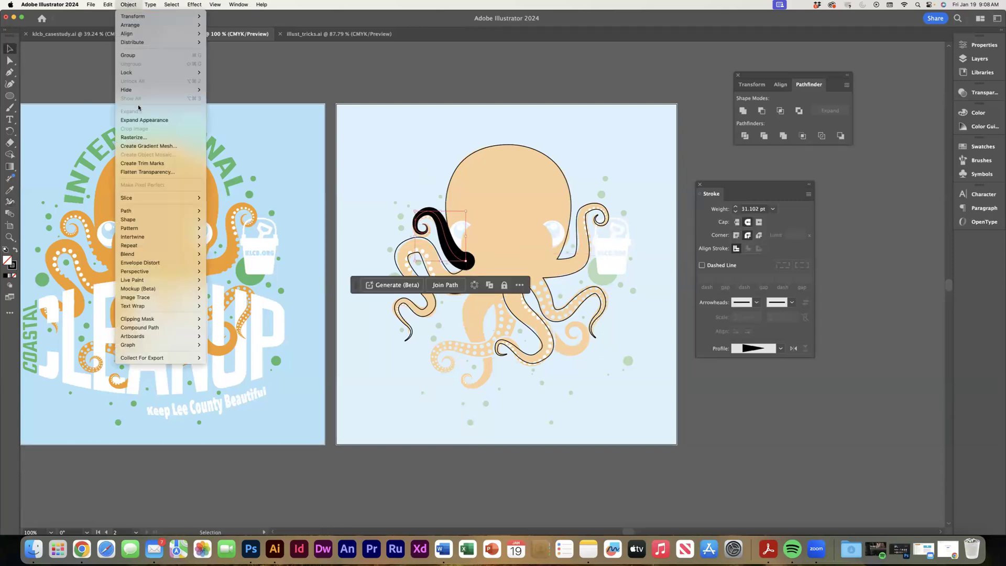
left_click(144, 120)
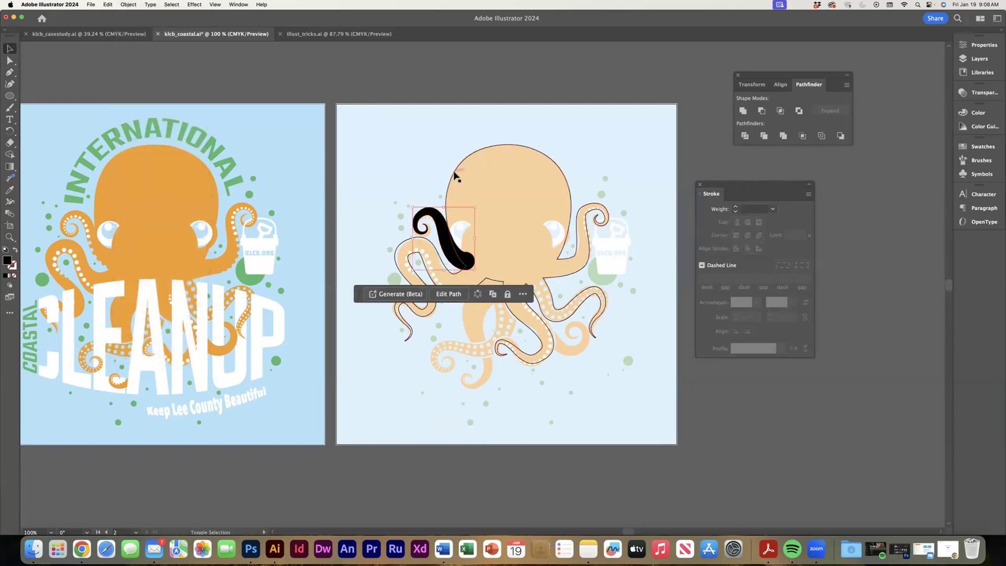
left_click(454, 174, "shift")
left_click(743, 112)
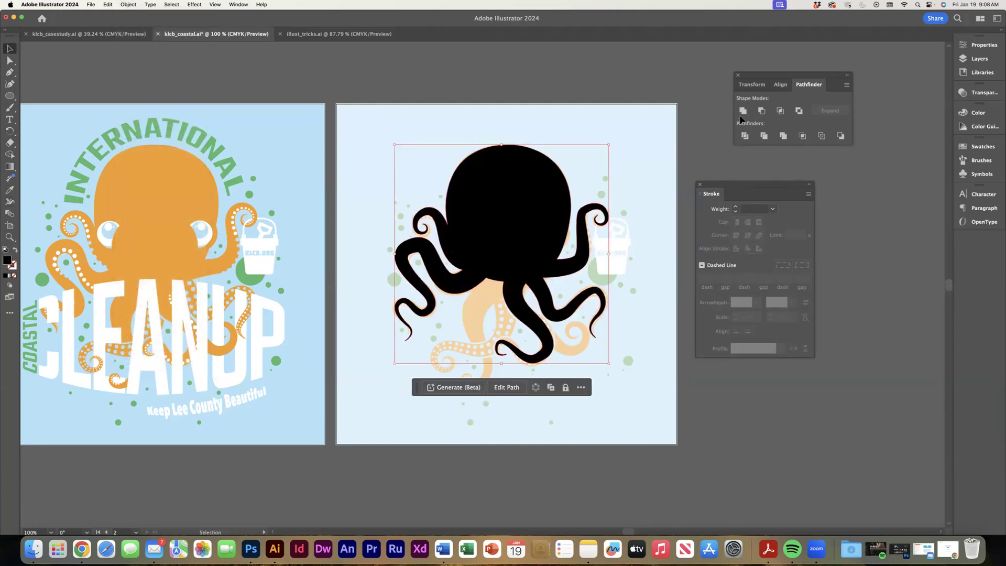
left_click(14, 251)
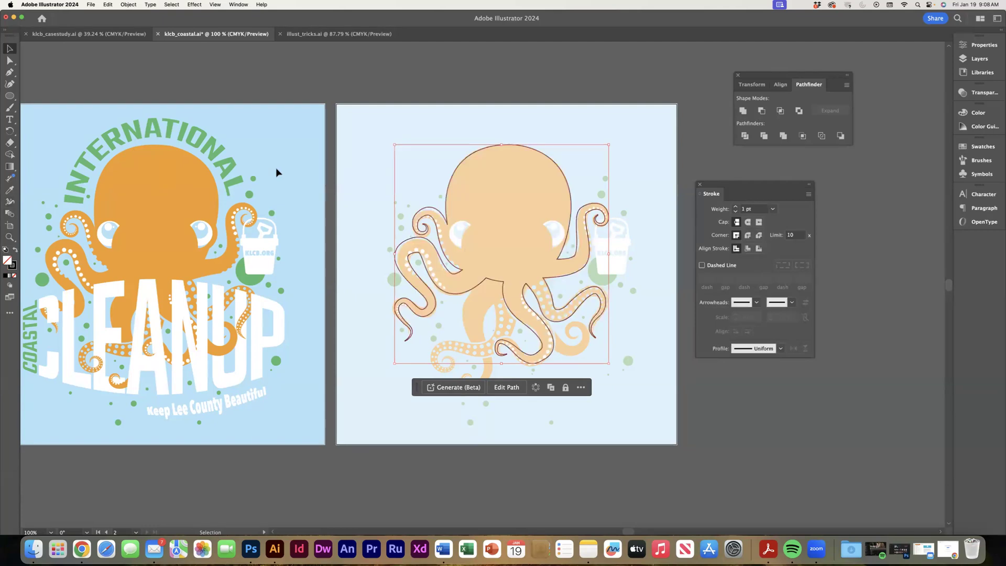
left_click(427, 76)
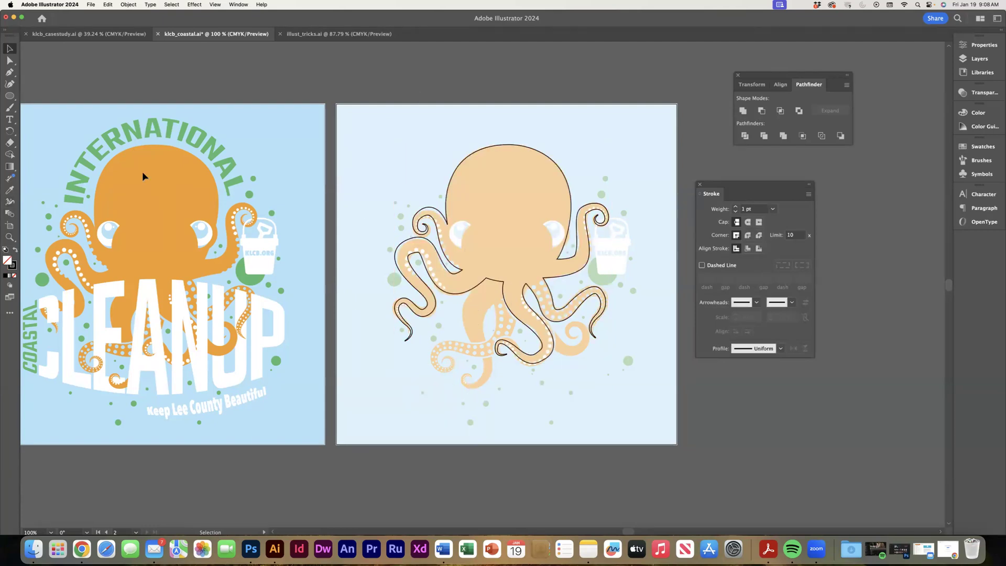
Draw an open Pen path along the lowest central tentacle, from beneath the head down to its hooked tip.
left_click(10, 71)
left_click(508, 276)
mouse_move(474, 320)
left_mouse_down()
mouse_move(489, 373)
mouse_move(474, 399)
mouse_move(466, 387)
mouse_move(474, 379)
left_mouse_up()
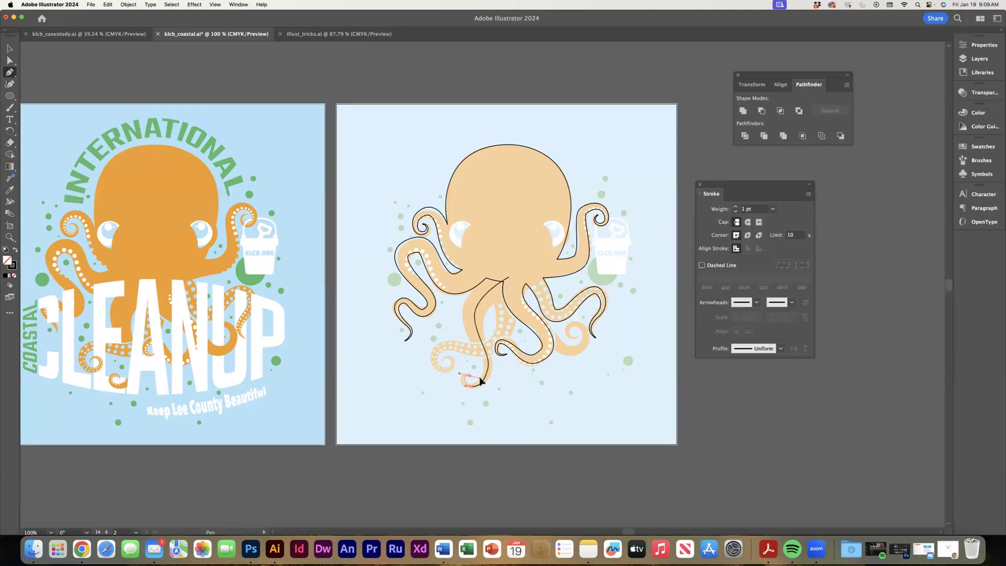
left_click(10, 50)
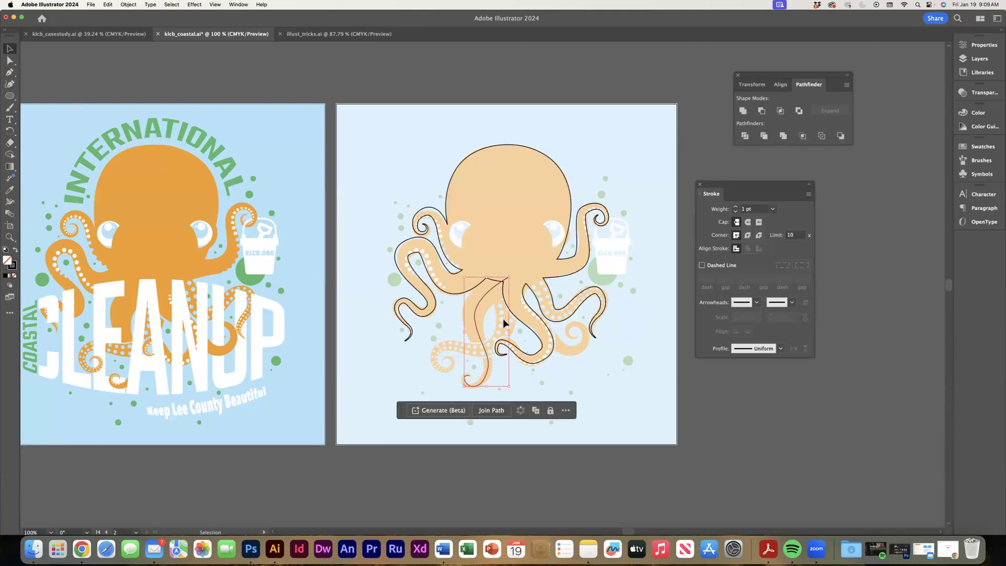
Widen the lowest central tentacle's base to about 55 pt with the Width tool, and apply a round cap and round corners.
left_click(10, 202)
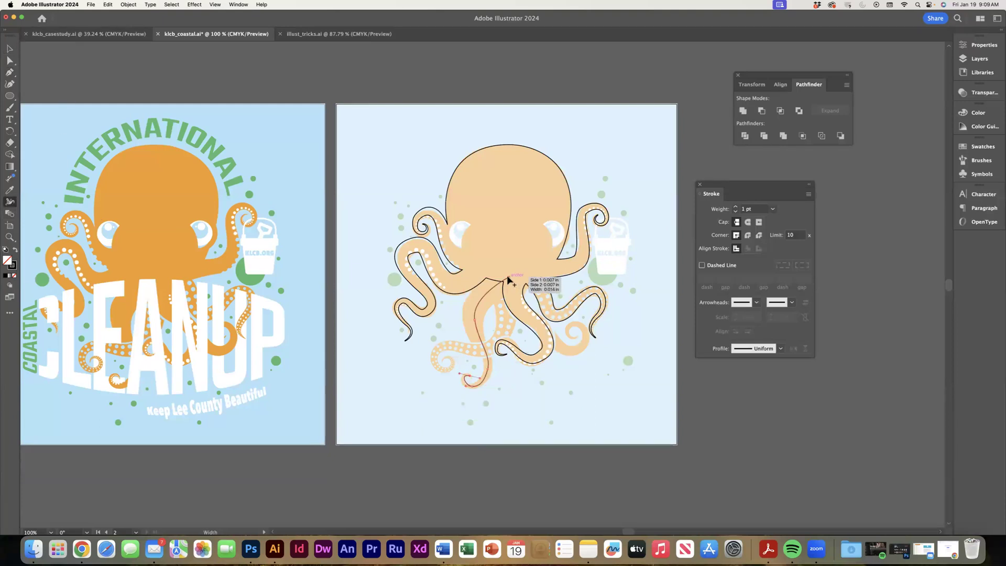
mouse_move(507, 275)
left_mouse_down()
mouse_move(495, 265)
mouse_move(547, 267)
left_mouse_up()
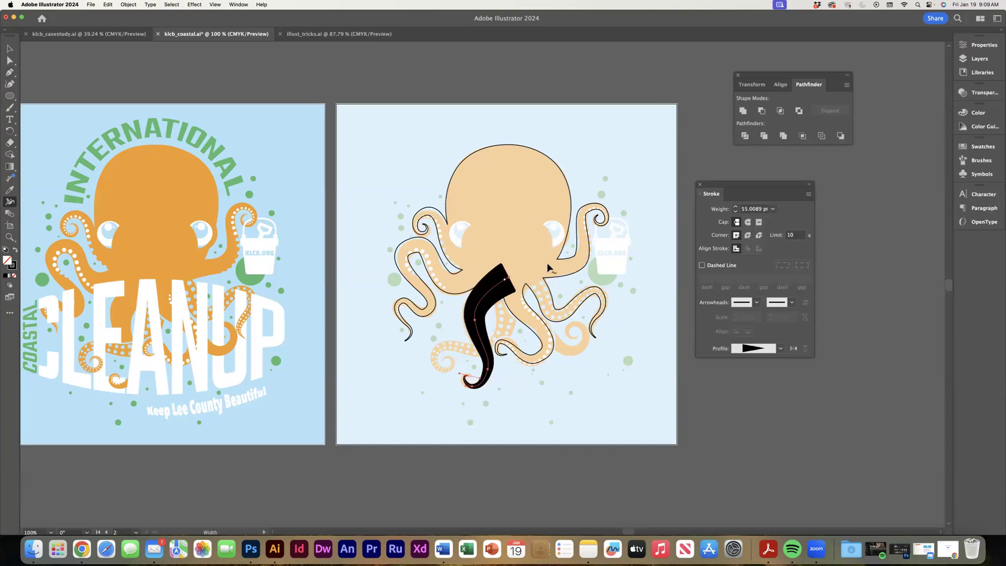
left_click(747, 221)
left_click(748, 235)
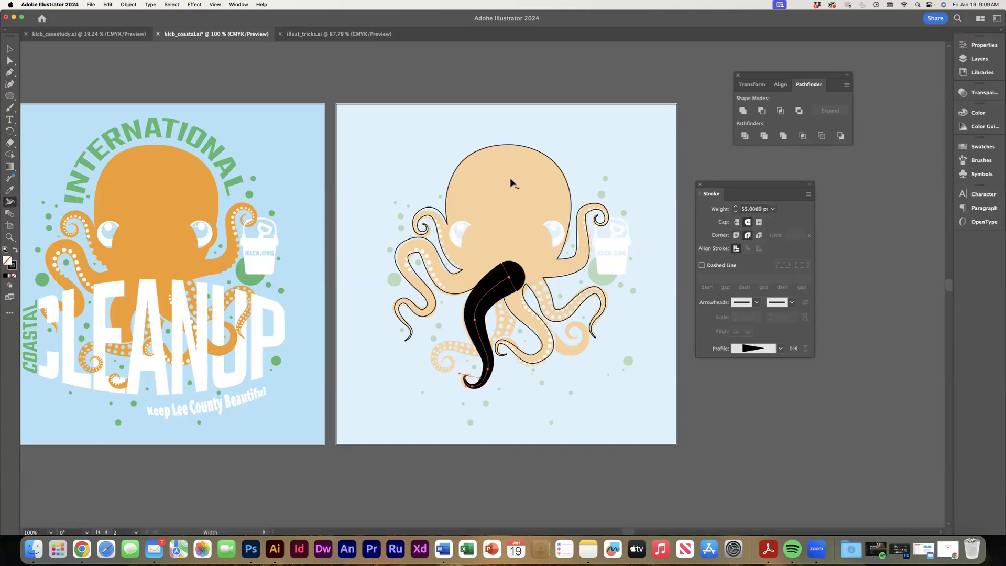
Expand the lowest central tentacle's appearance and unite it with the octopus body as one unfilled, black-outlined shape.
left_click(9, 49)
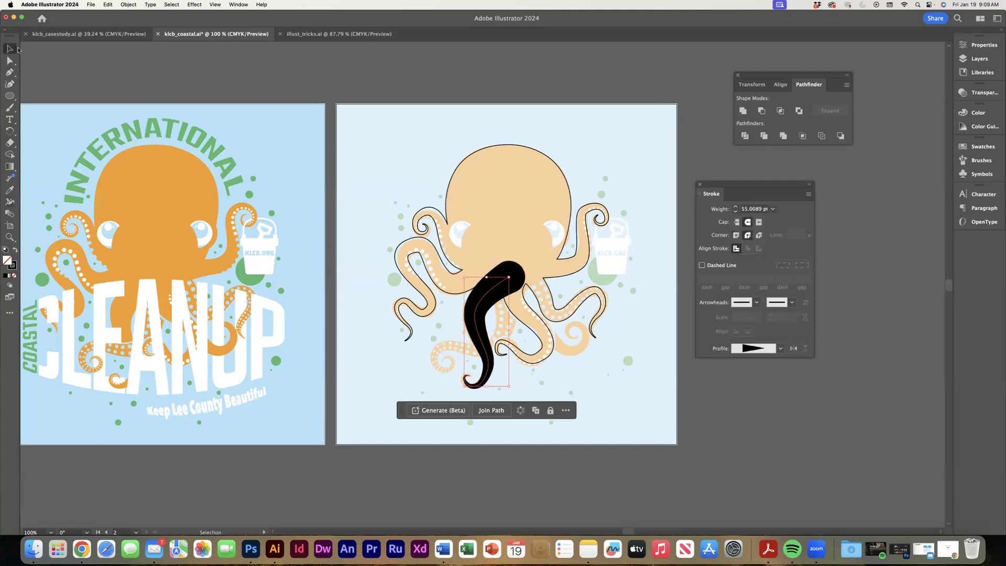
left_click(108, 6)
mouse_move(128, 4)
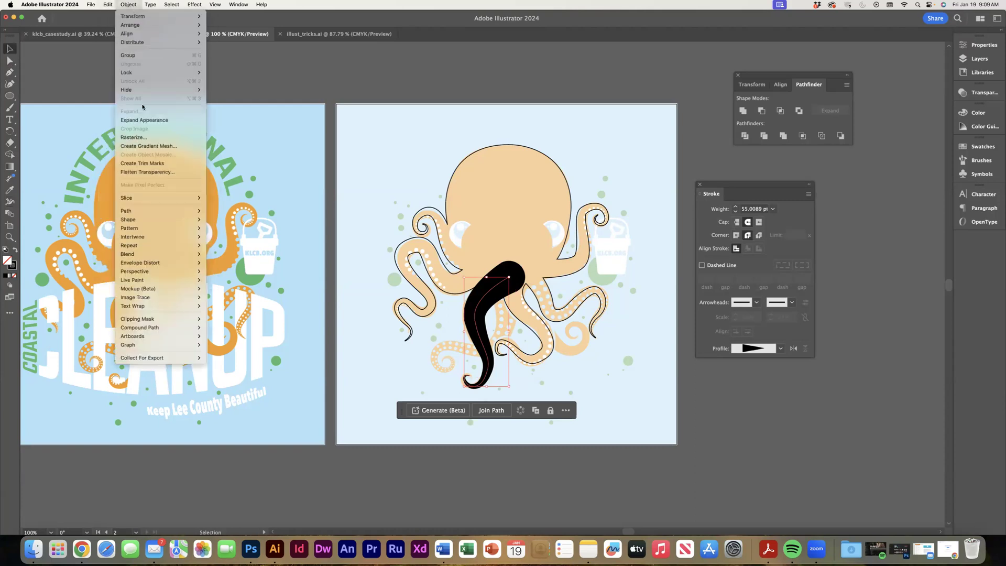
left_click(144, 120)
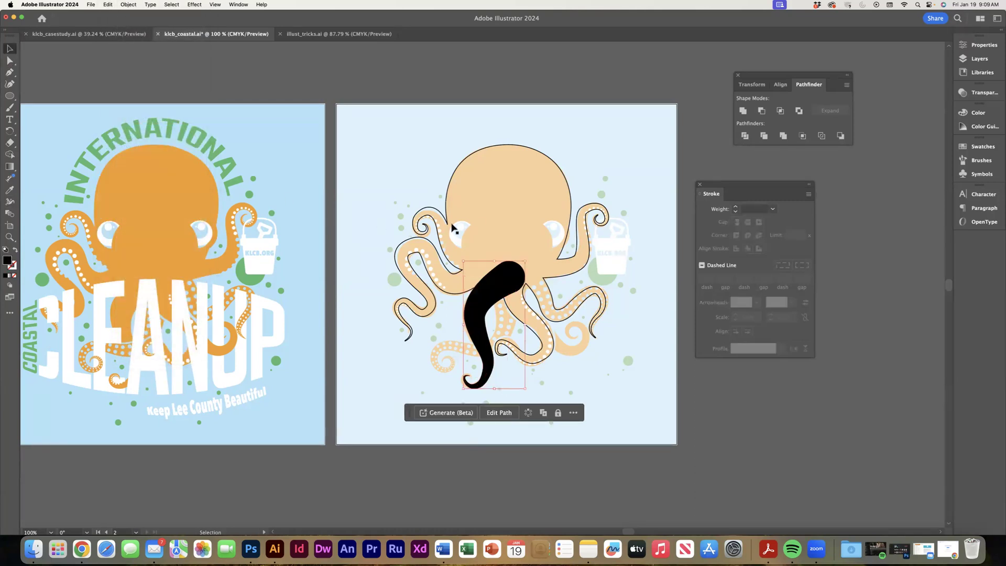
left_click(447, 200, "shift")
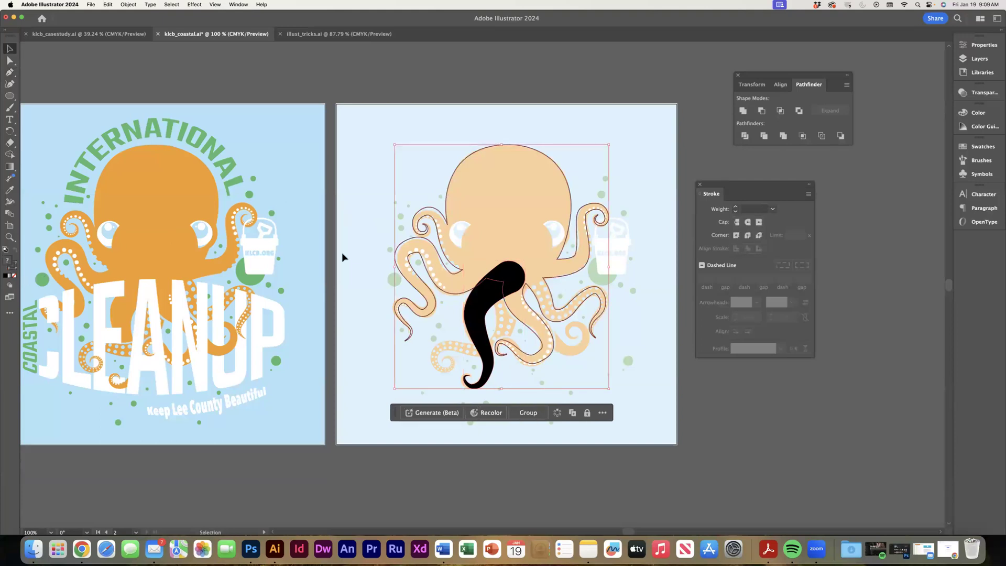
left_click(742, 110)
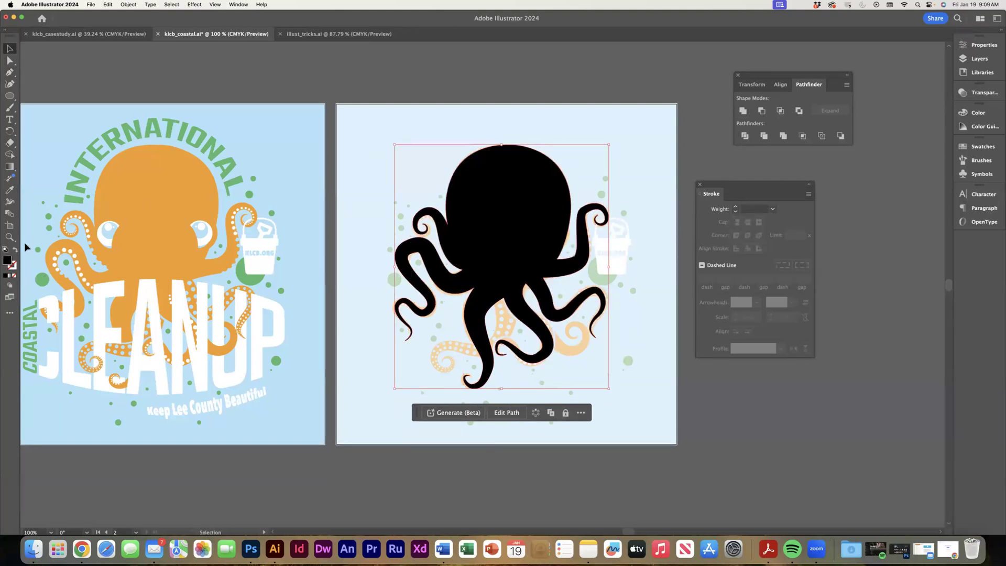
left_click(15, 251)
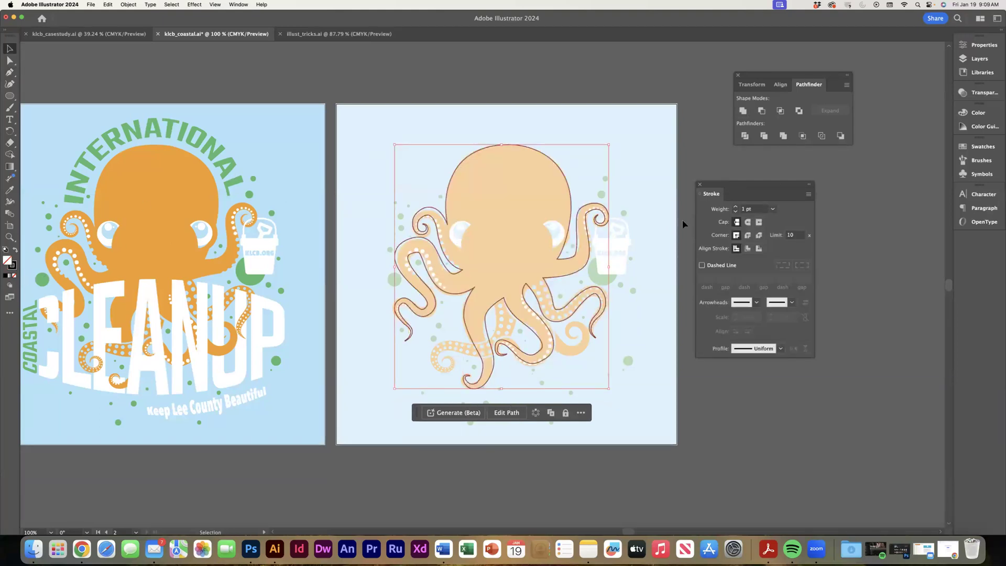
Hide the templates layer to examine the traced octopus outline by itself, and show the layer again.
left_click(963, 58)
left_click(841, 83)
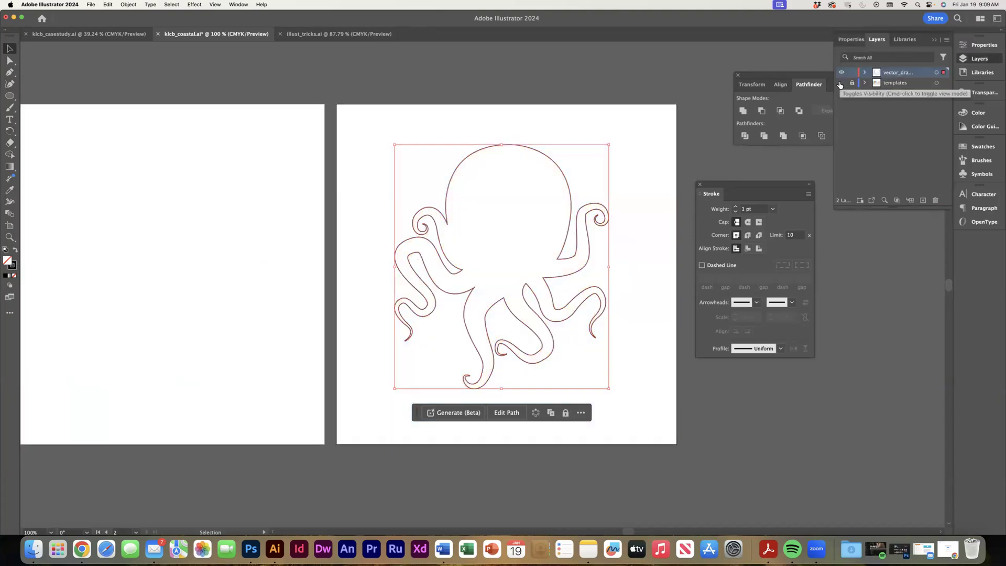
left_click(840, 83)
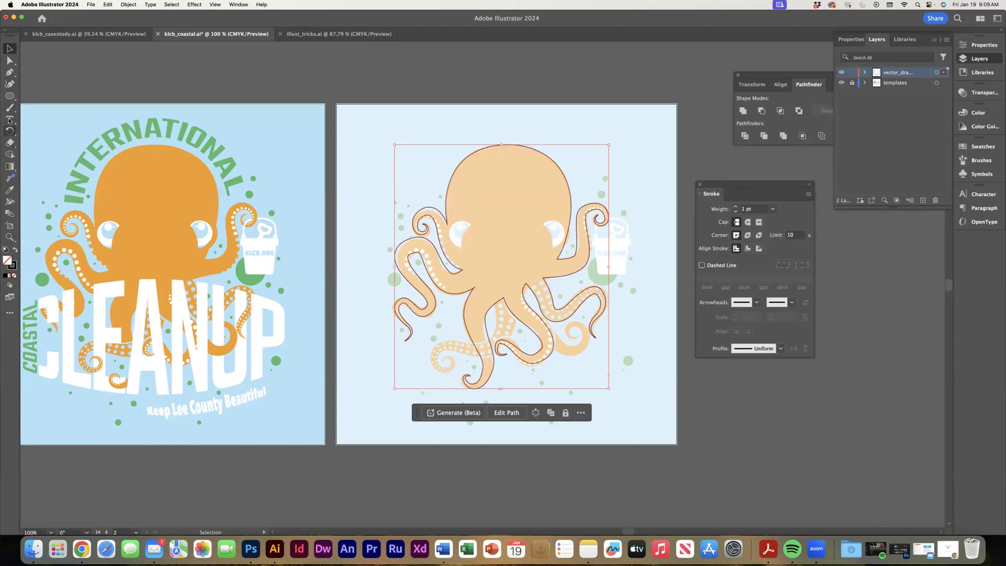
Draw an open Pen path along the dotted tentacle that crosses behind the lowest one, from the lower body to its spiral tip.
left_click(10, 72)
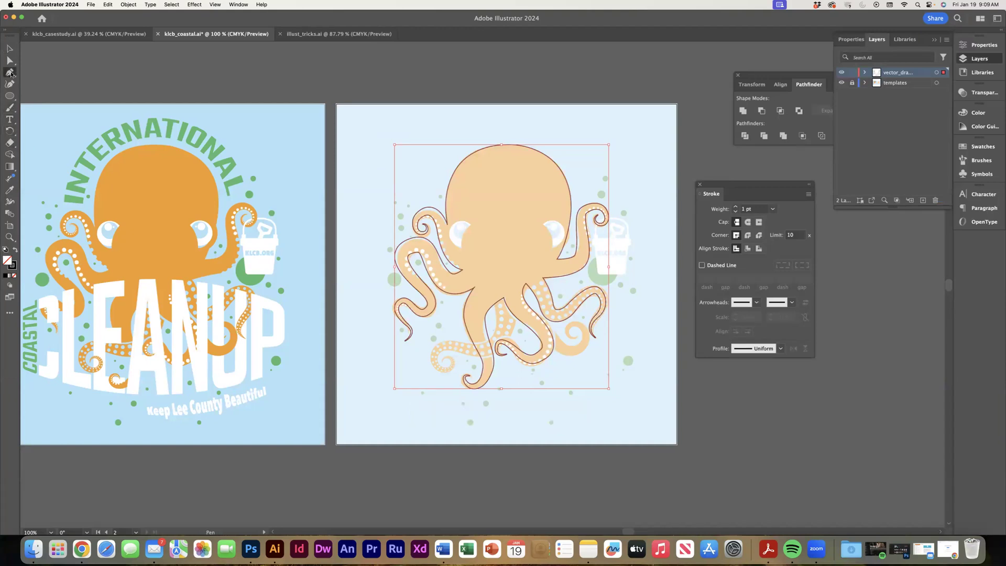
left_click(506, 290)
left_click_drag(486, 349, 468, 356)
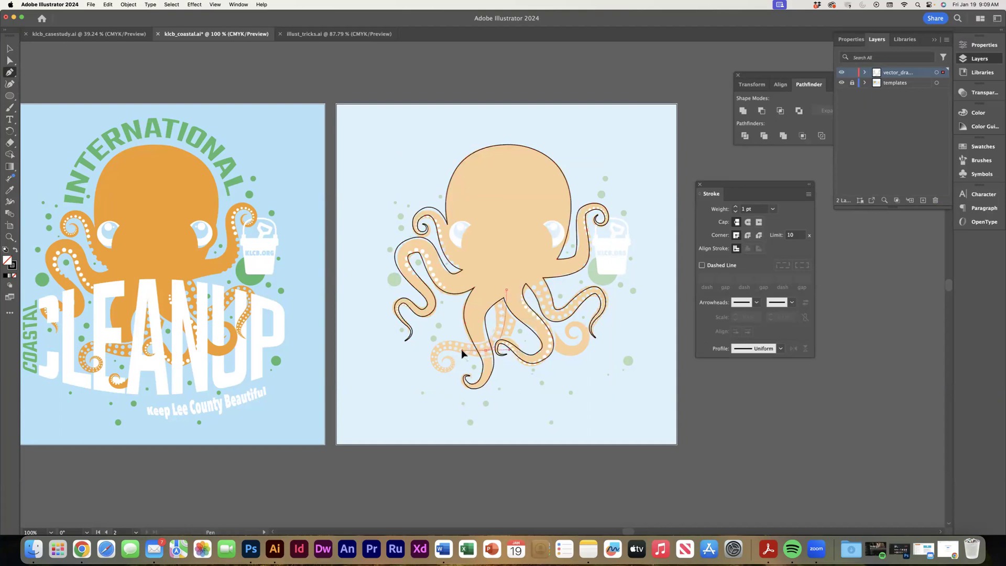
left_click_drag(462, 350, 451, 370)
left_click_drag(455, 371, 20, 57)
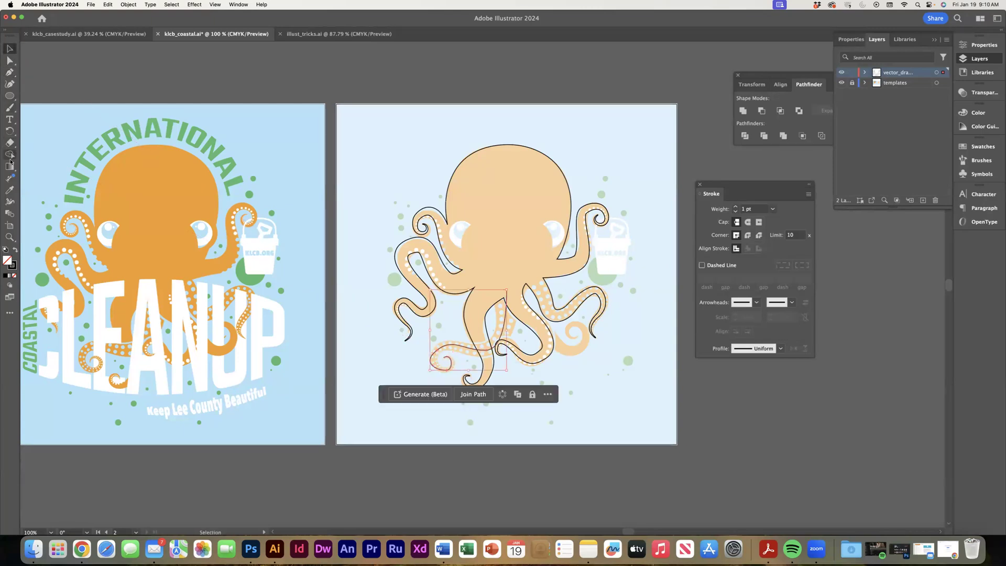
Widen the crossing dotted tentacle's base to about 38 pt with the Width tool, and apply a round cap and round corners.
left_click(10, 201)
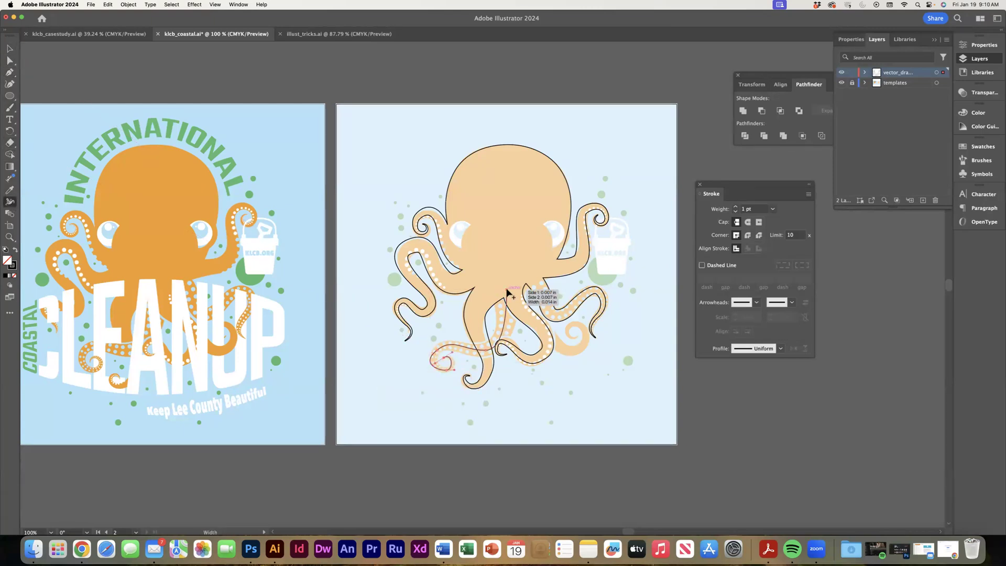
left_click_drag(506, 289, 495, 286)
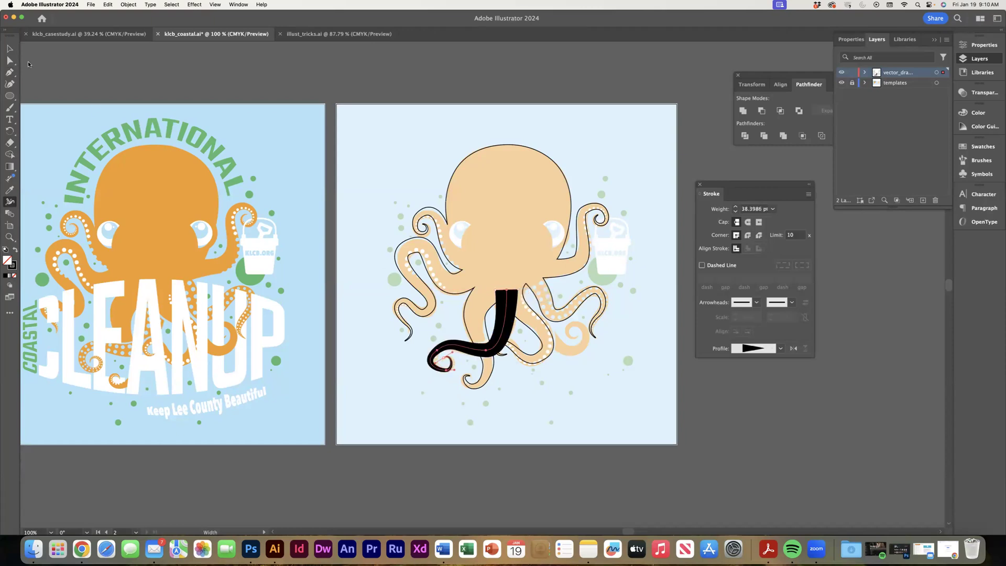
left_click(10, 51)
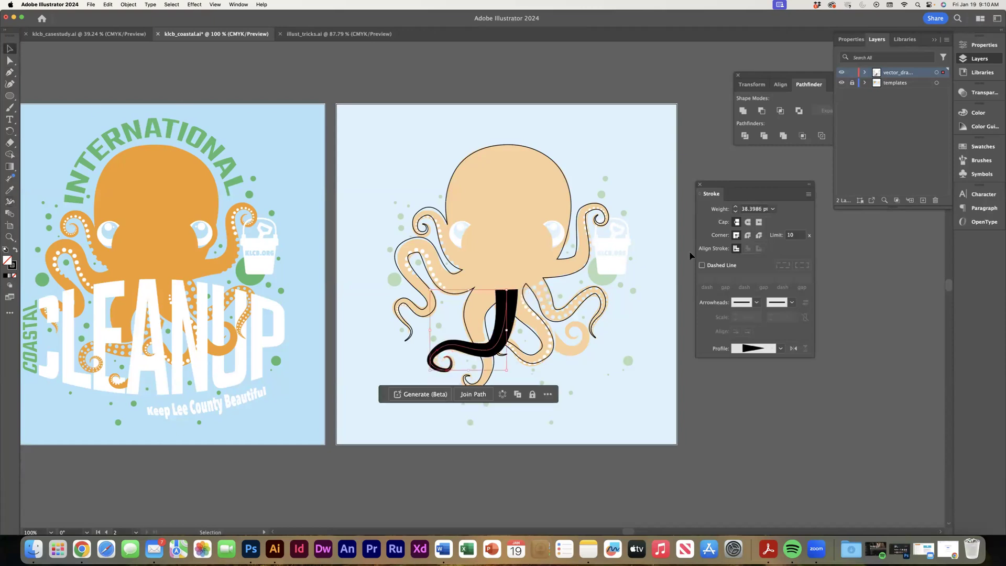
left_click(748, 221)
left_click(748, 235)
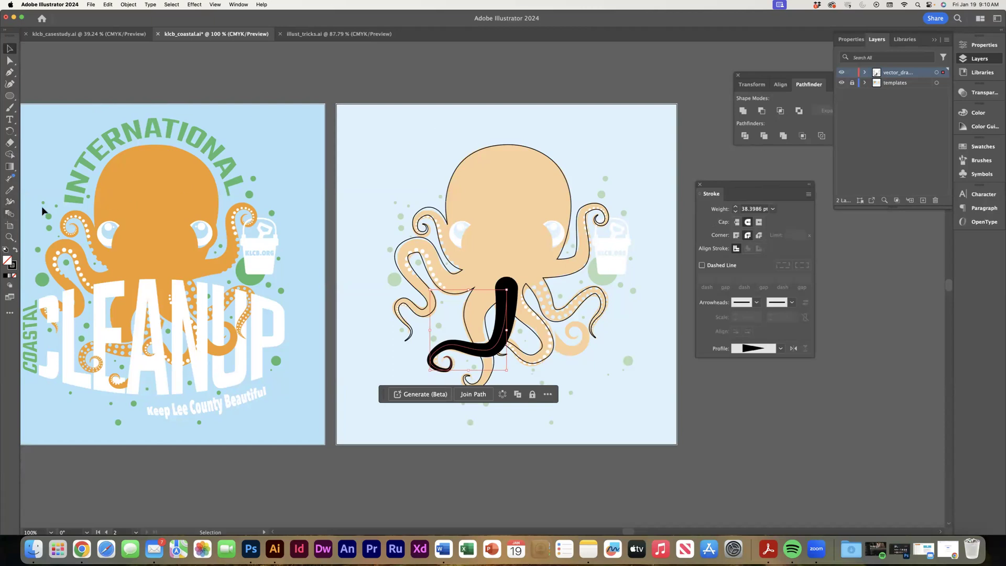
Expand the crossing dotted tentacle's appearance and unite it with the octopus body as one unfilled, black-outlined shape.
left_click(127, 4)
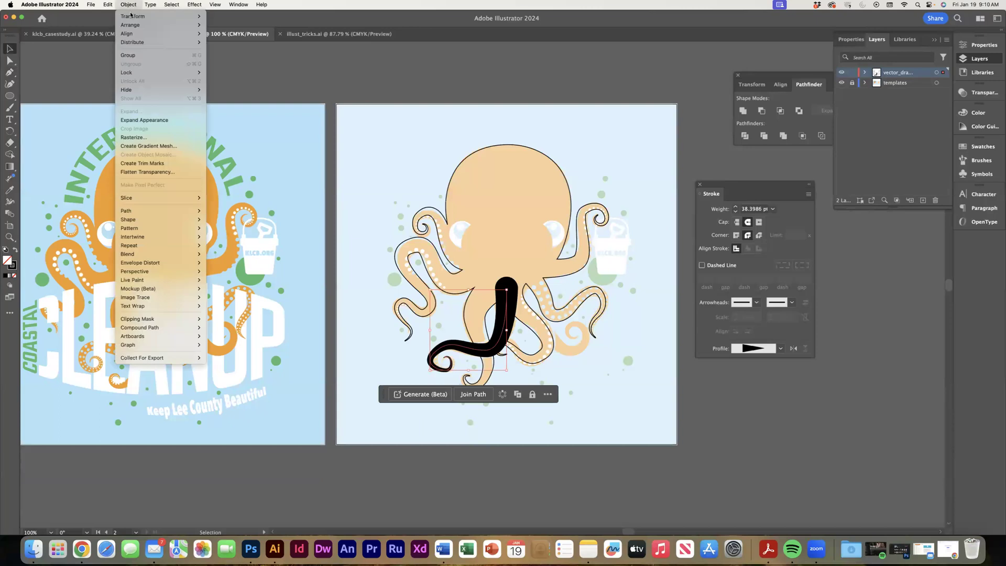
left_click(143, 120)
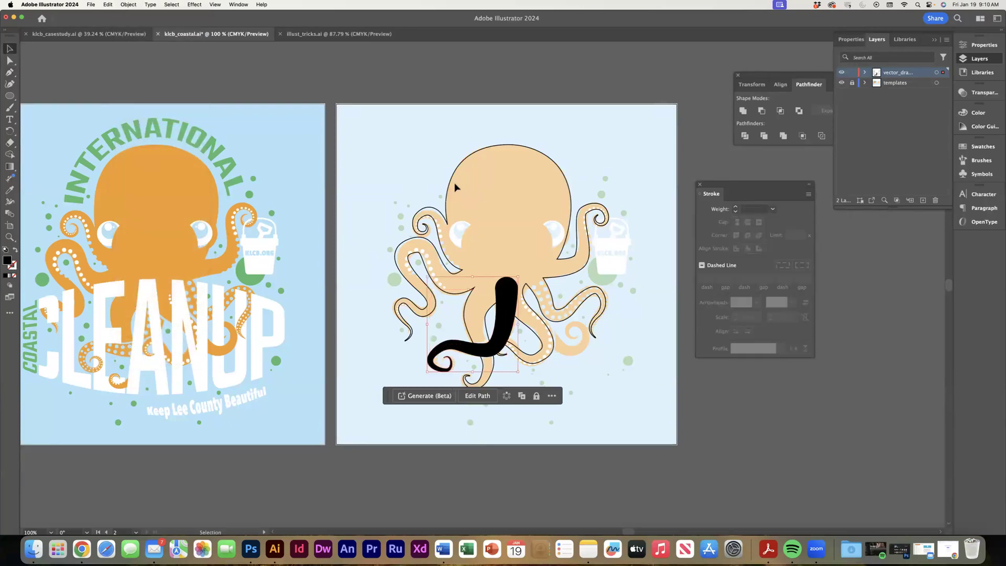
left_click(450, 184, "shift")
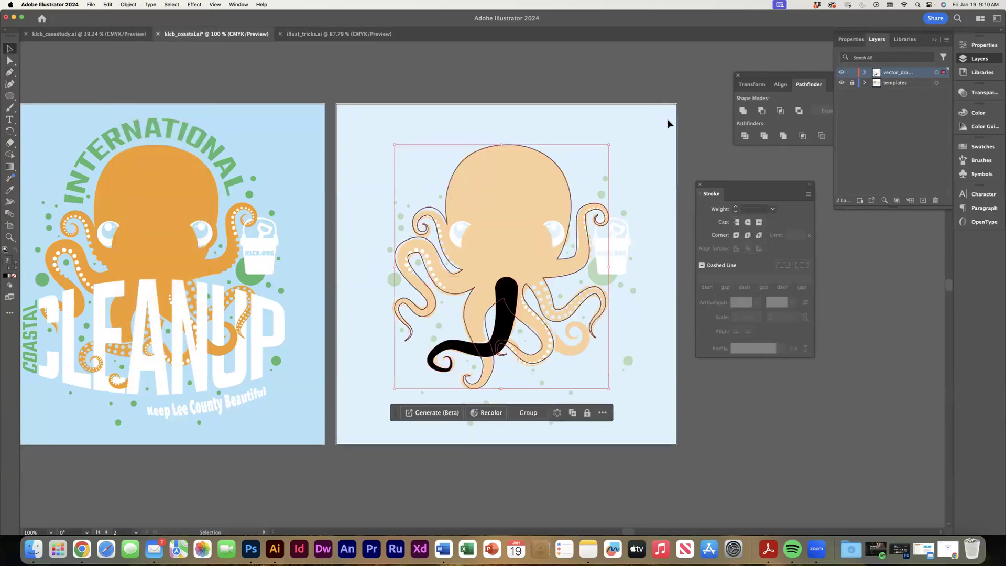
left_click(743, 111)
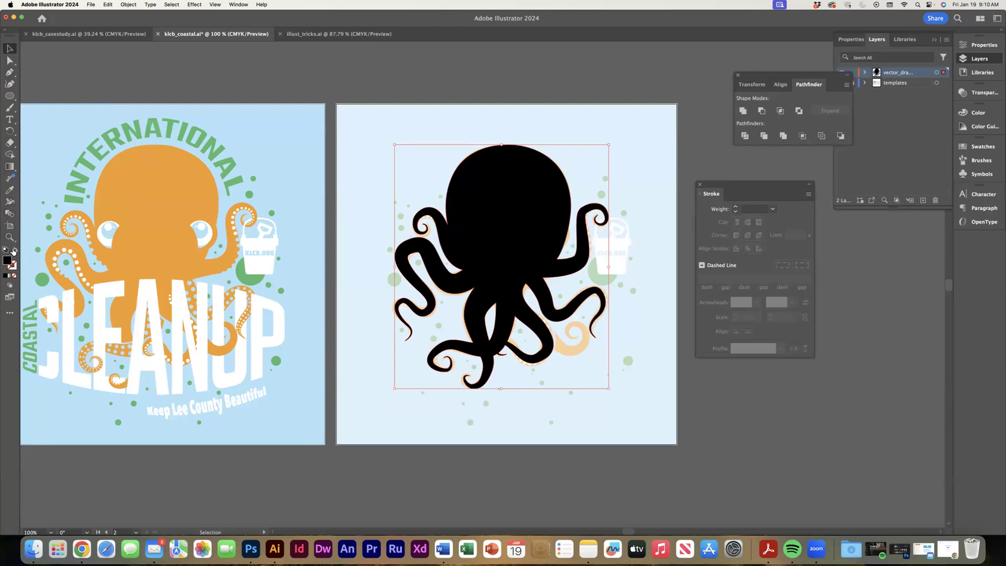
left_click(15, 251)
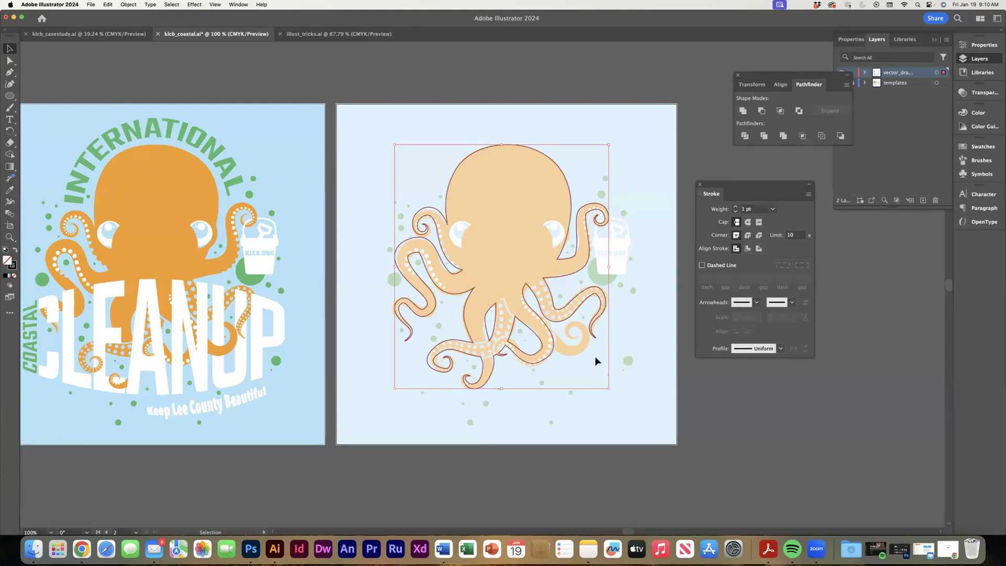
Draw a closed Pen shape around the separate spiral tentacle beside the lower body, following its curl and outer edge, and deselect it.
key("a")
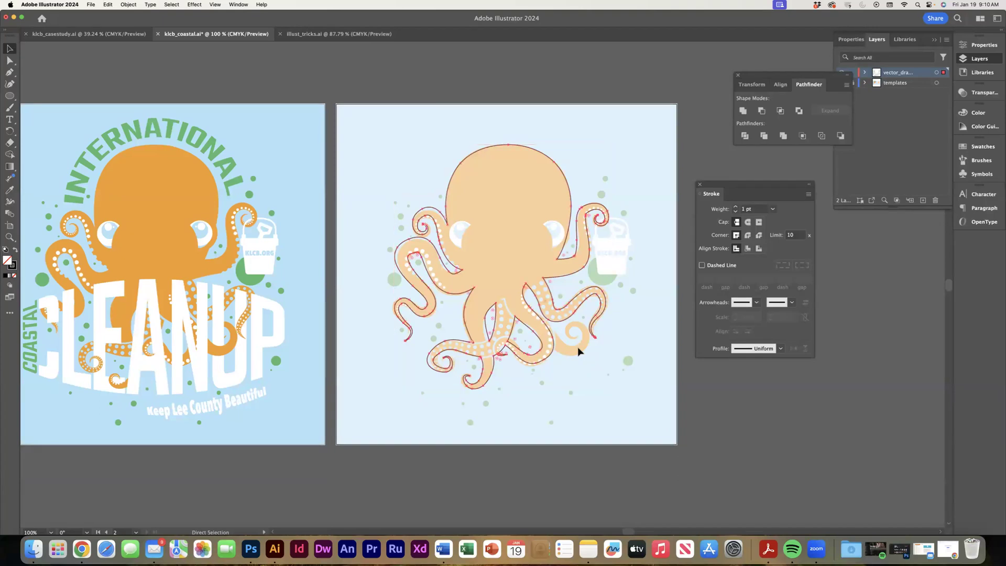
key("super+equal")
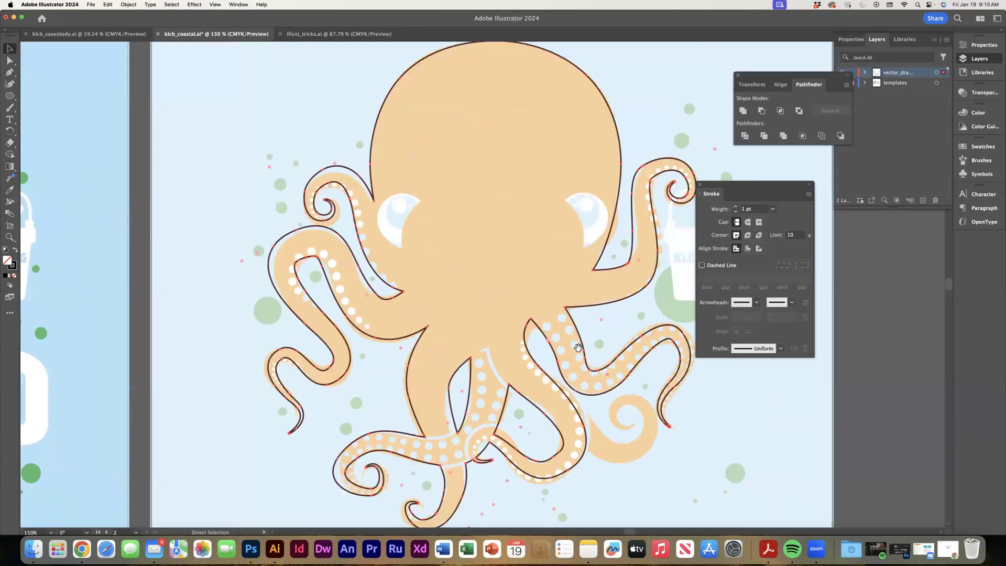
left_click_drag(574, 348, 450, 258)
scroll(450, 259, "down", 4)
scroll(450, 259, "right", 5)
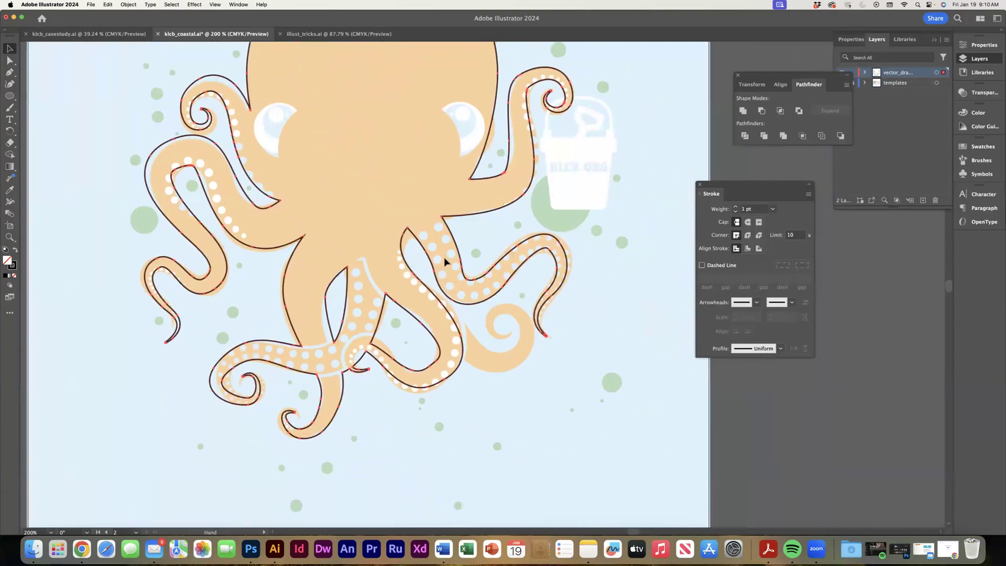
key("p")
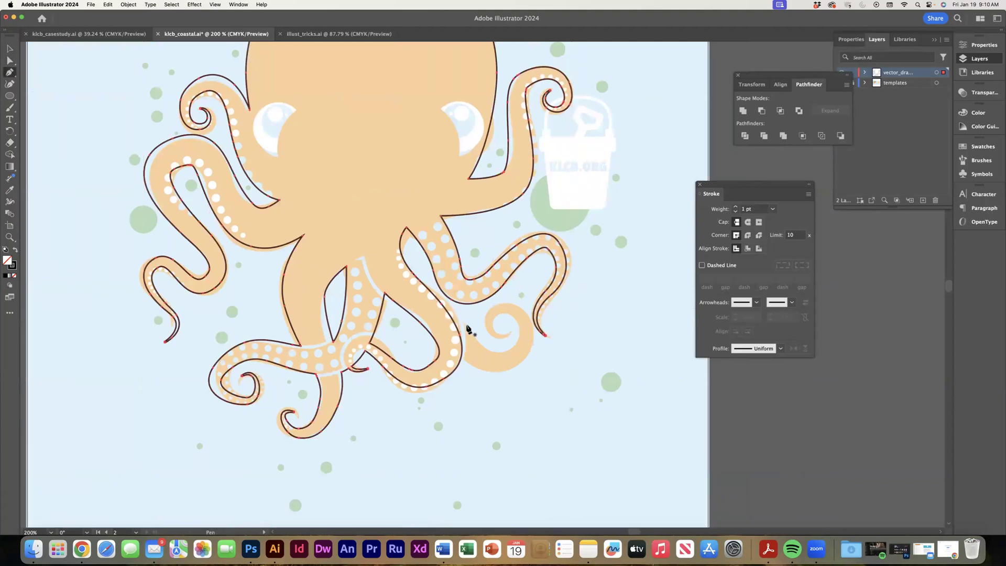
left_click(464, 324)
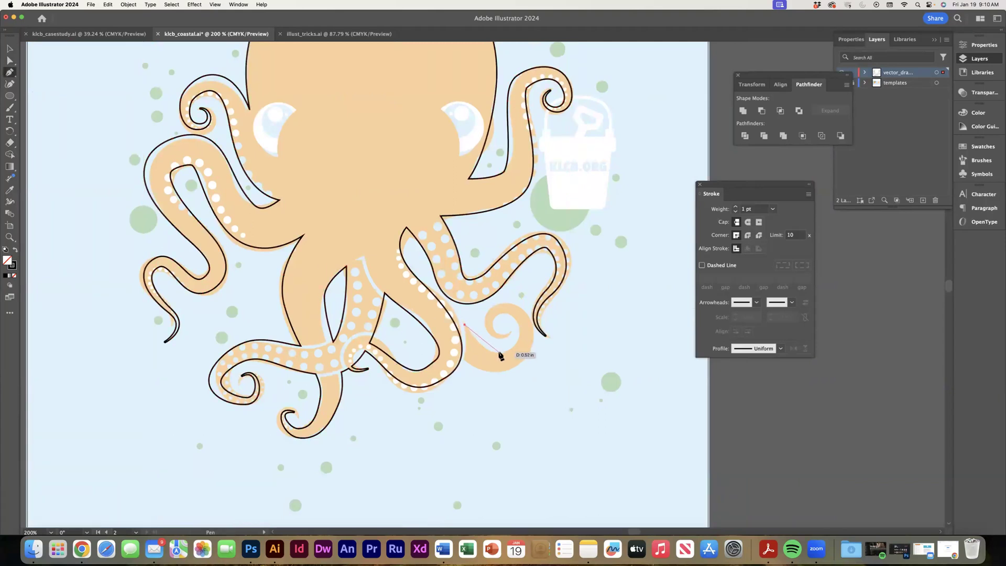
left_click_drag(499, 354, 518, 329)
left_click(511, 332)
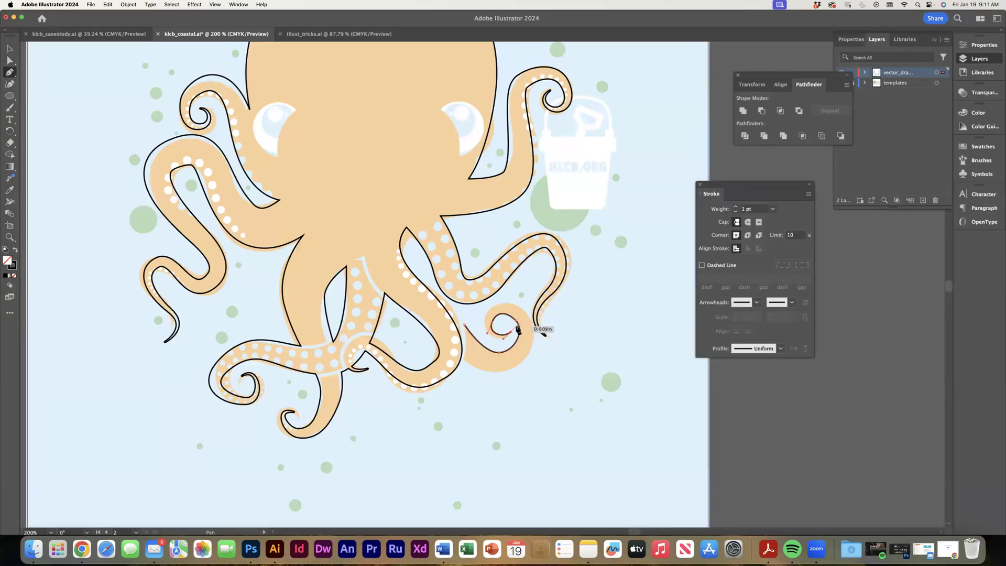
left_click_drag(518, 329, 538, 325)
left_click_drag(525, 359, 471, 374)
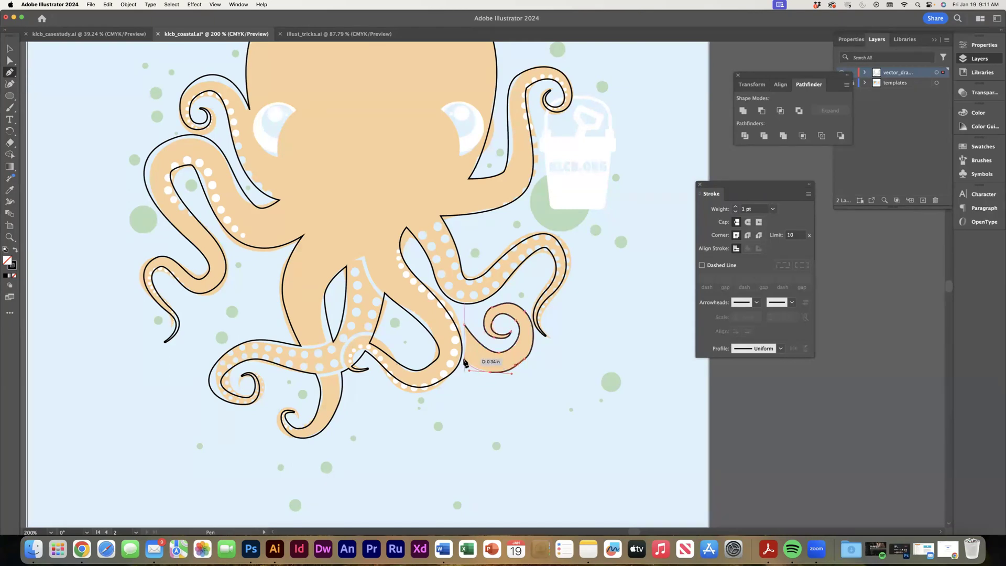
left_click(465, 362)
left_click(463, 326)
left_click(15, 50)
left_click(653, 400)
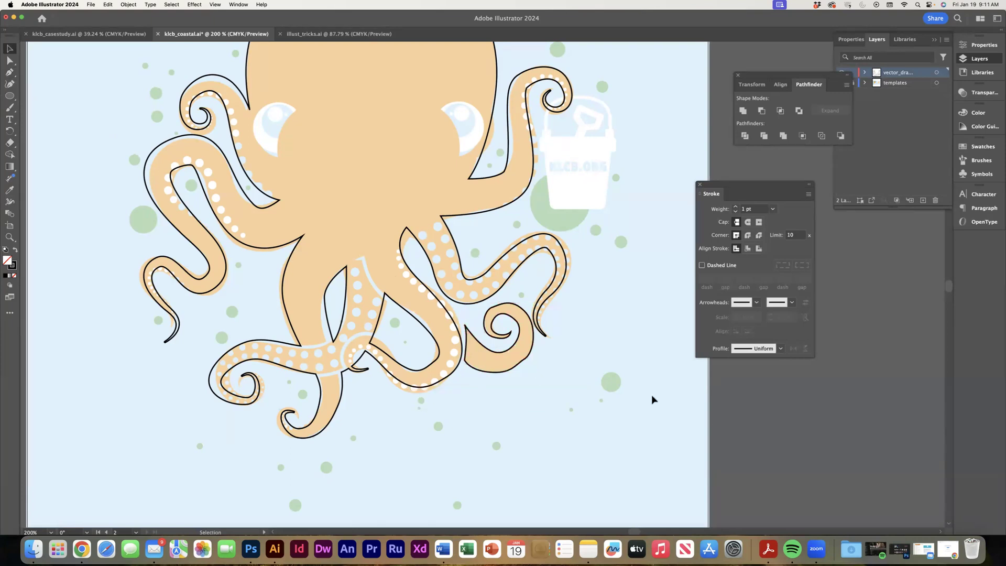
Select the spiral tentacle shape together with the octopus body and group them.
left_click(521, 364)
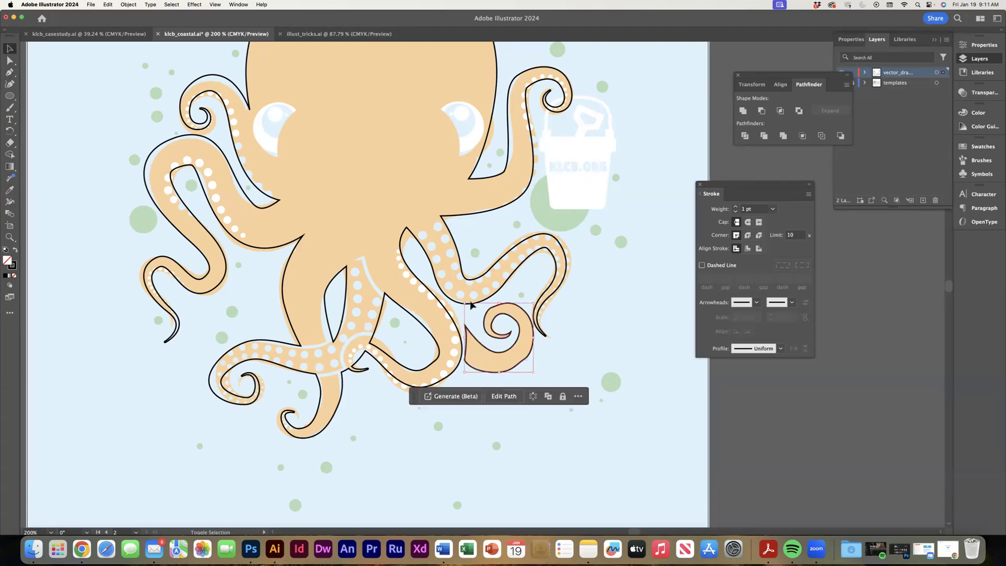
left_click(421, 262, "shift")
key("super+g")
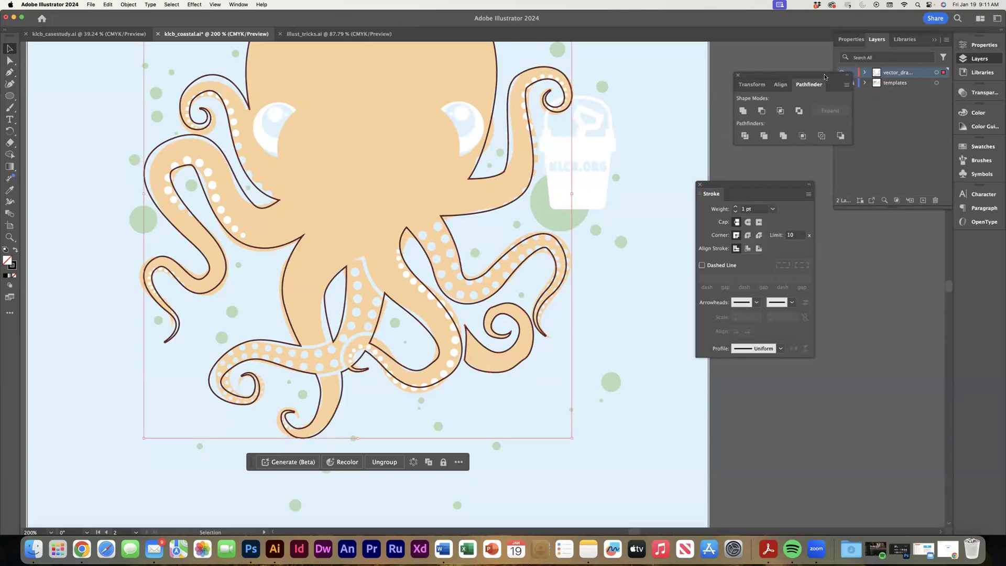
Move the Pathfinder panel clear of the layer list, hide the templates layer to examine the octopus outline, and show it again.
left_click_drag(824, 76, 798, 72)
left_click(842, 83)
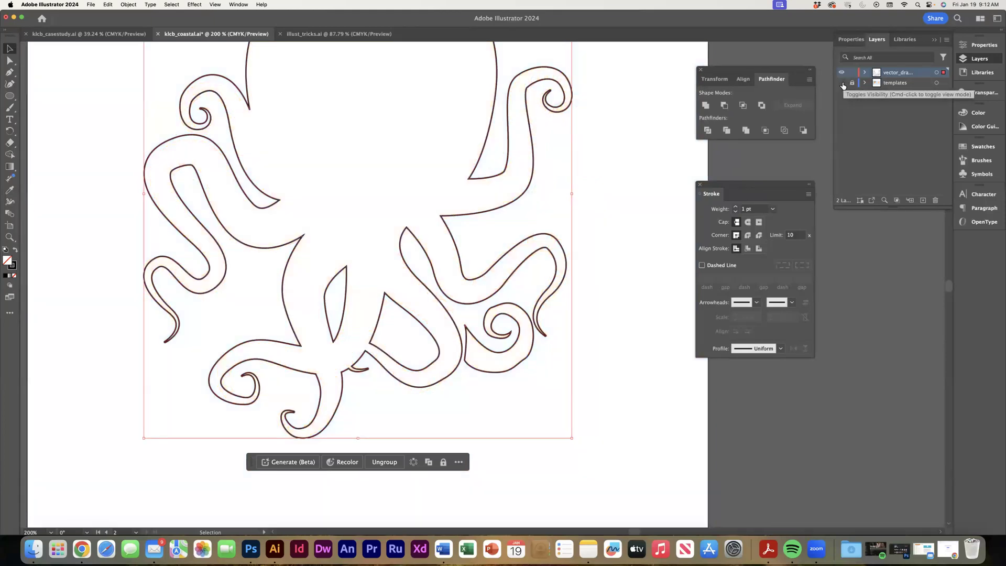
left_click(842, 83)
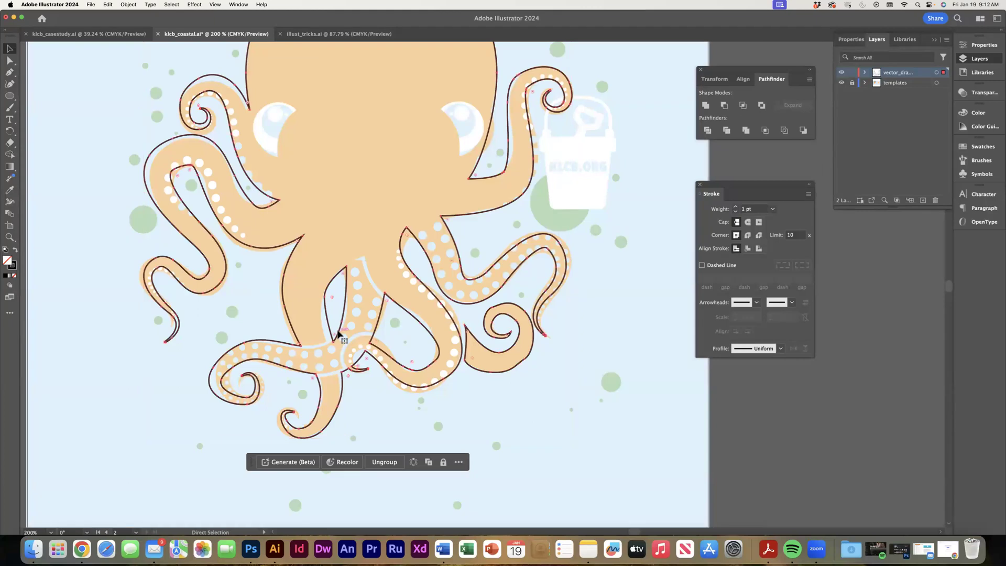
Draw a narrow closed Pen band around the outside of the curled tentacle tip where it overlaps the dotted tentacles.
key("super+equal")
key("space")
left_click_drag(361, 322, 335, 168)
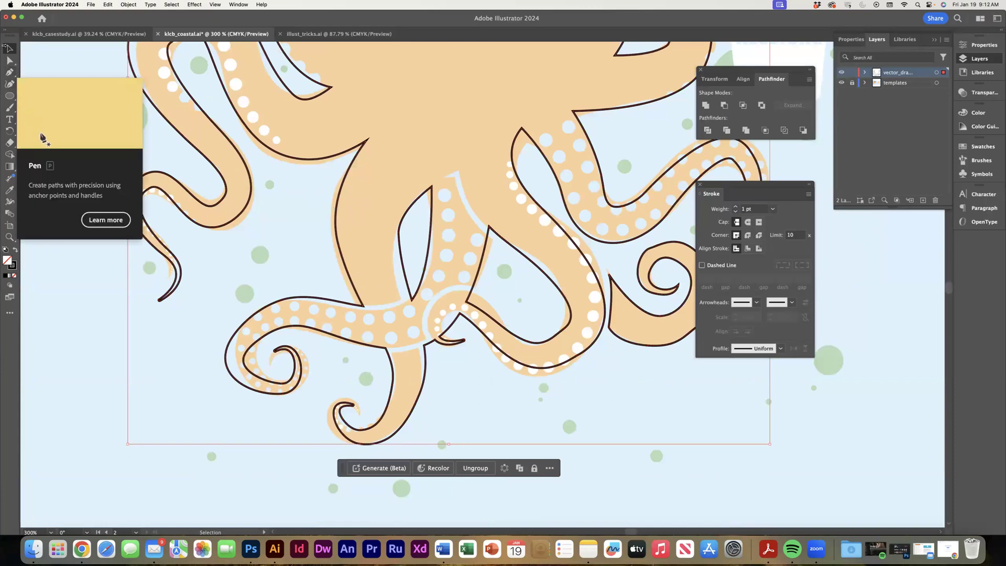
left_click(10, 72)
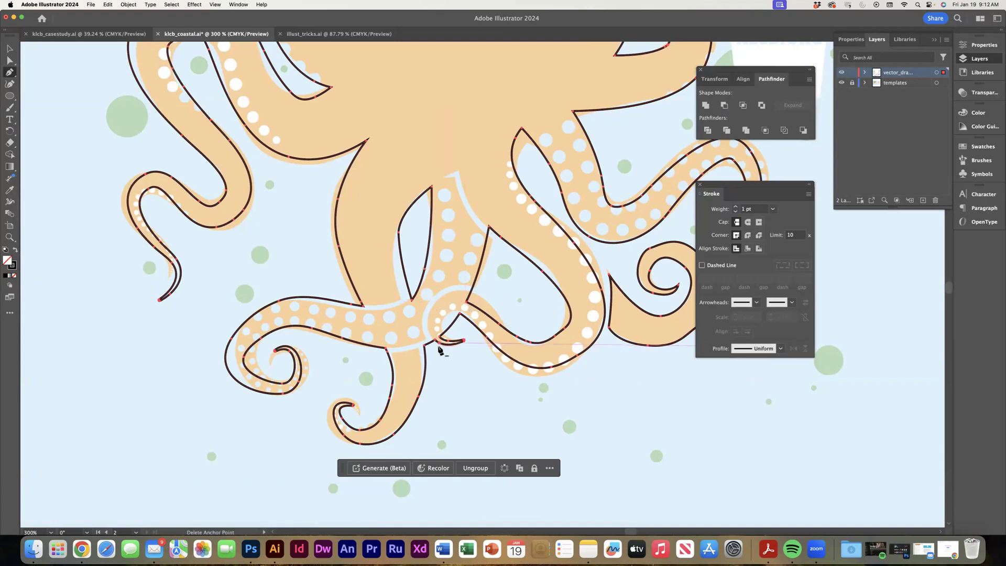
left_click_drag(438, 347, 429, 308)
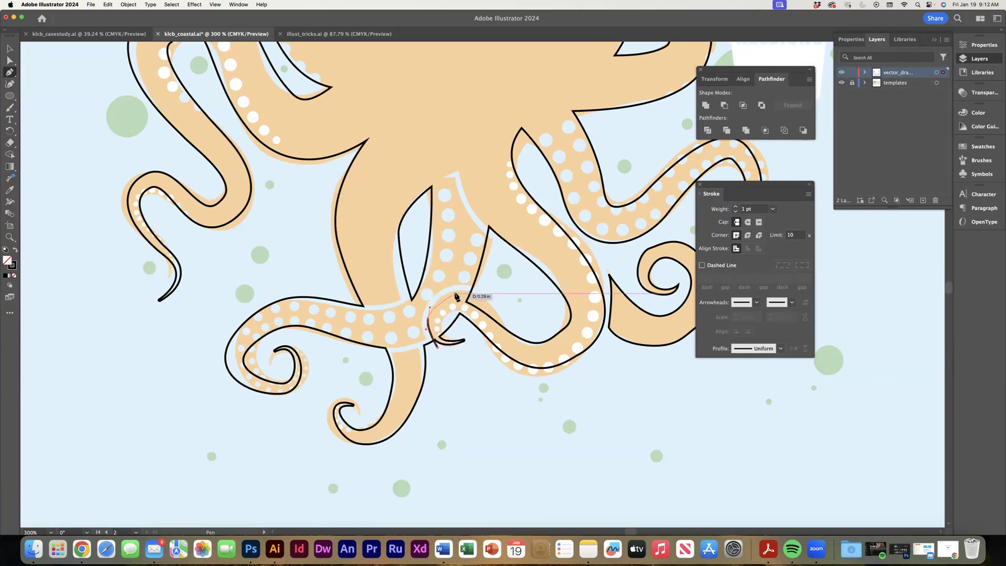
mouse_move(448, 298)
left_mouse_down()
mouse_move(485, 305)
mouse_move(477, 295)
mouse_move(456, 303)
mouse_move(425, 332)
mouse_move(430, 379)
left_mouse_up()
left_click(467, 302)
left_click_drag(437, 344, 435, 349)
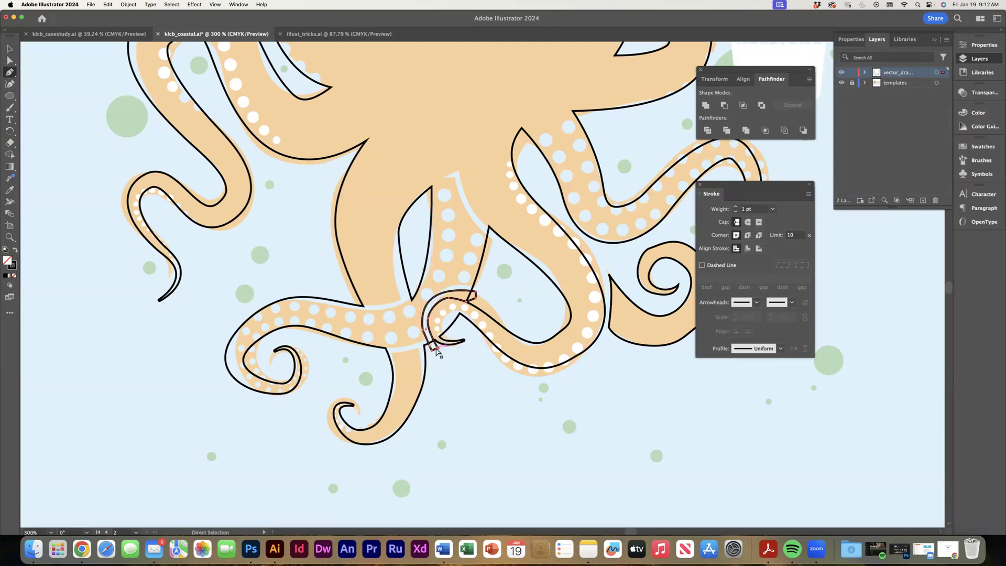
Move the band's lower inner corner anchor slightly outward so its edge crosses the curled tip's outline.
scroll(438, 350, "up", 10)
left_click(10, 60)
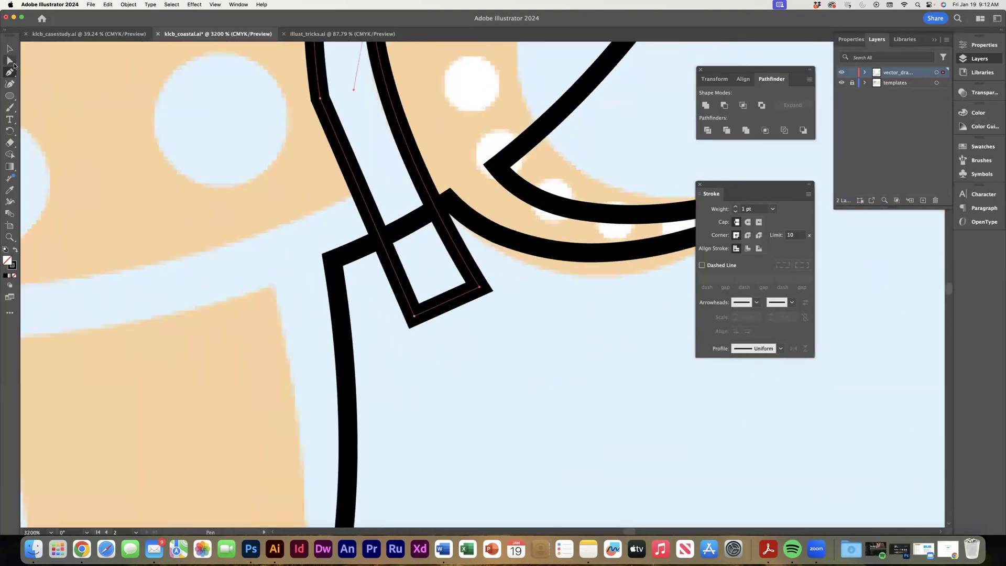
left_click_drag(483, 289, 501, 282)
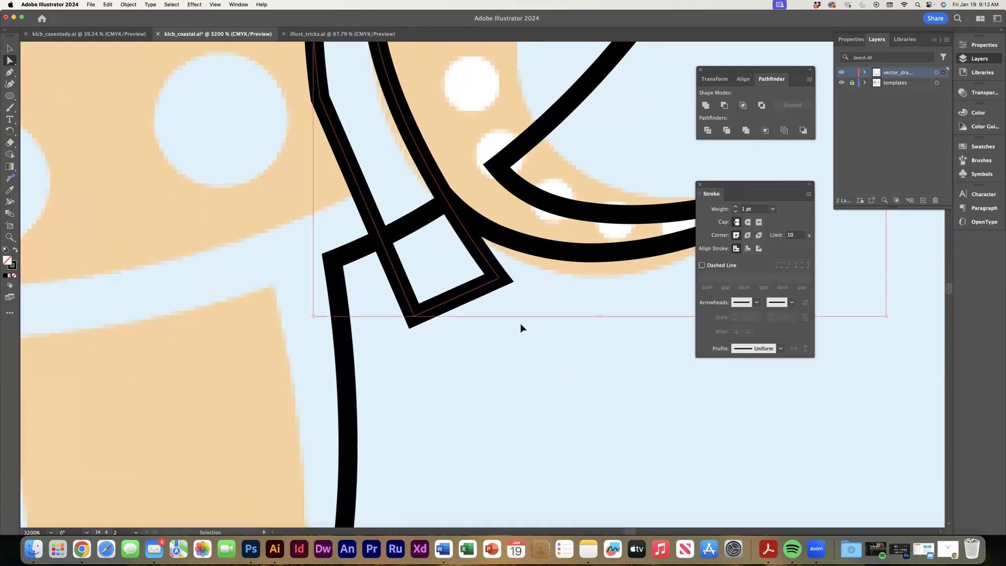
Select the band together with the octopus outline and subtract it with Minus Front to cut a gap around the curled tip.
key("super+minus")
key("super+minus")
key("super+minus")
key("super+minus")
key("super+minus")
key("a")
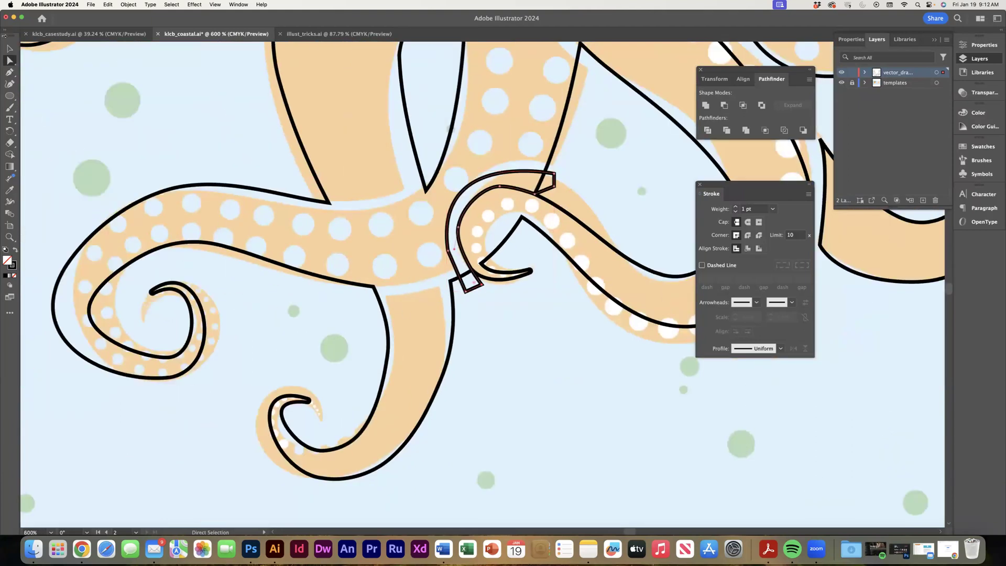
key("v")
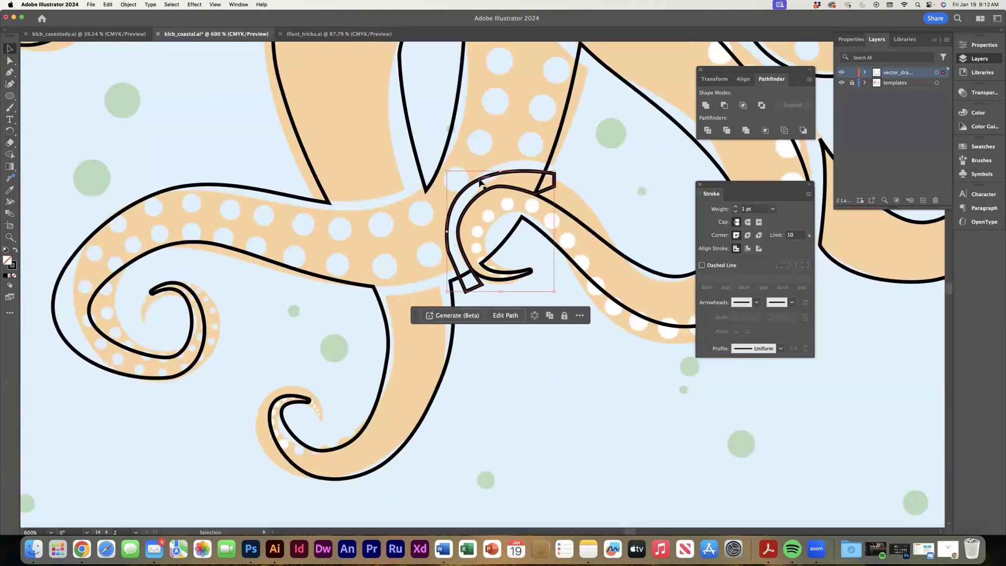
left_click(427, 190, "shift")
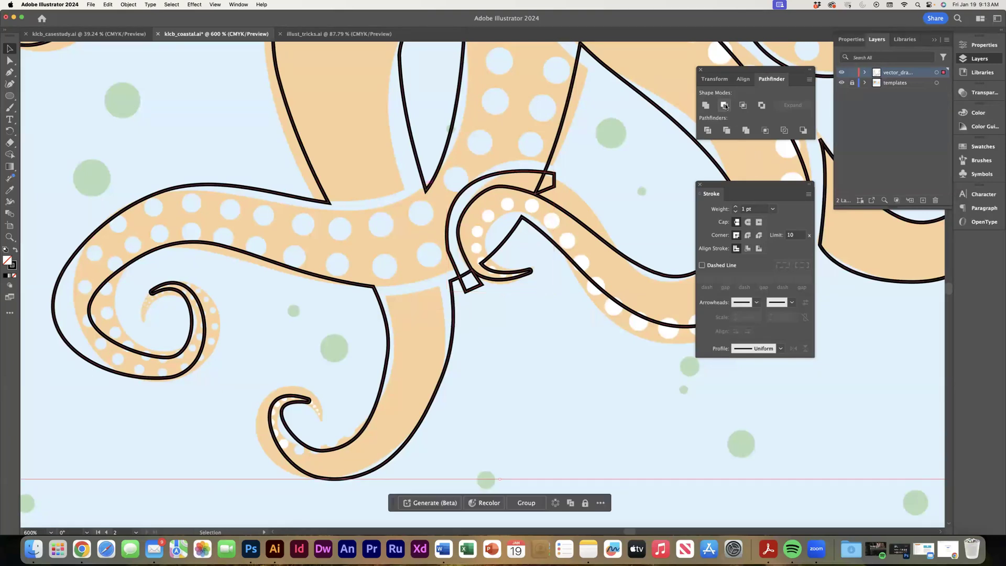
left_click(725, 106)
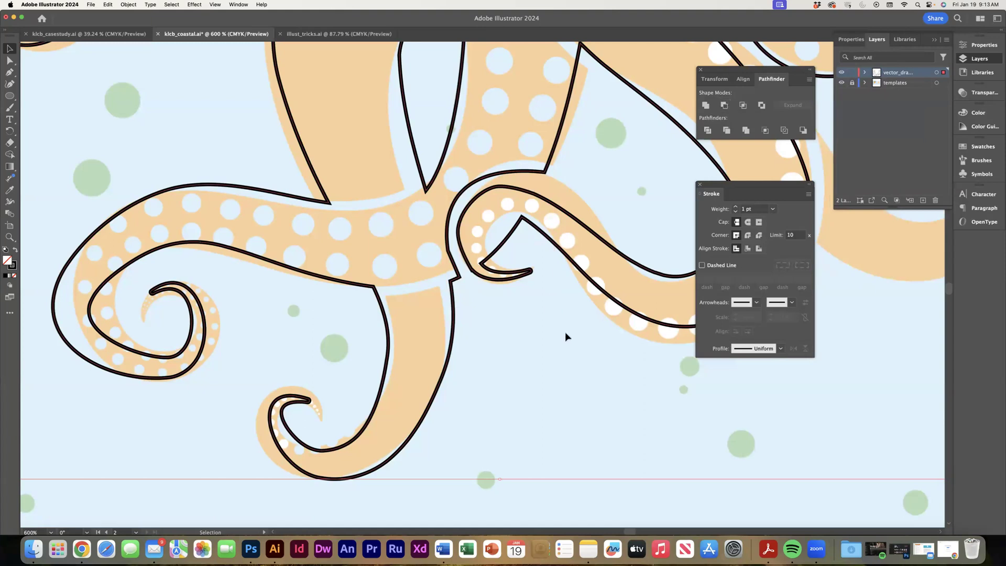
Move the stray anchor at the notch on the curled tip's outer edge to smooth the kink left by the cut.
key("super+equal")
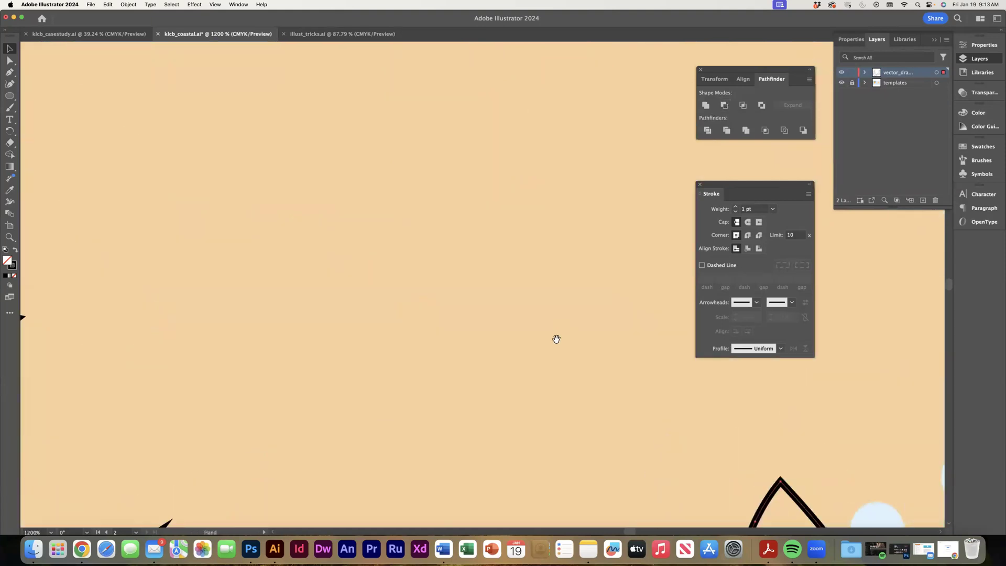
scroll(556, 339, "down", 15)
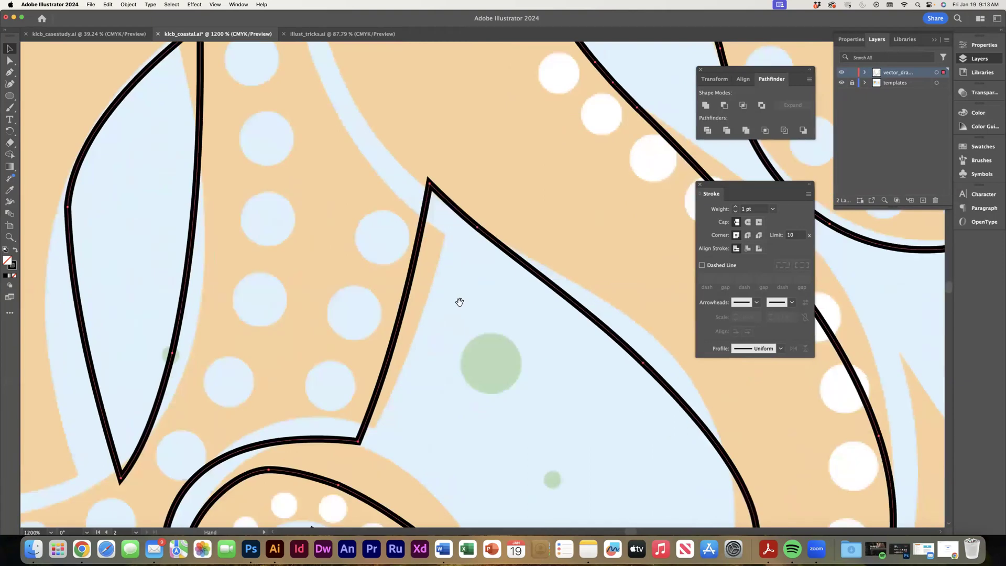
scroll(460, 302, "down", 10)
left_click_drag(388, 205, 426, 142)
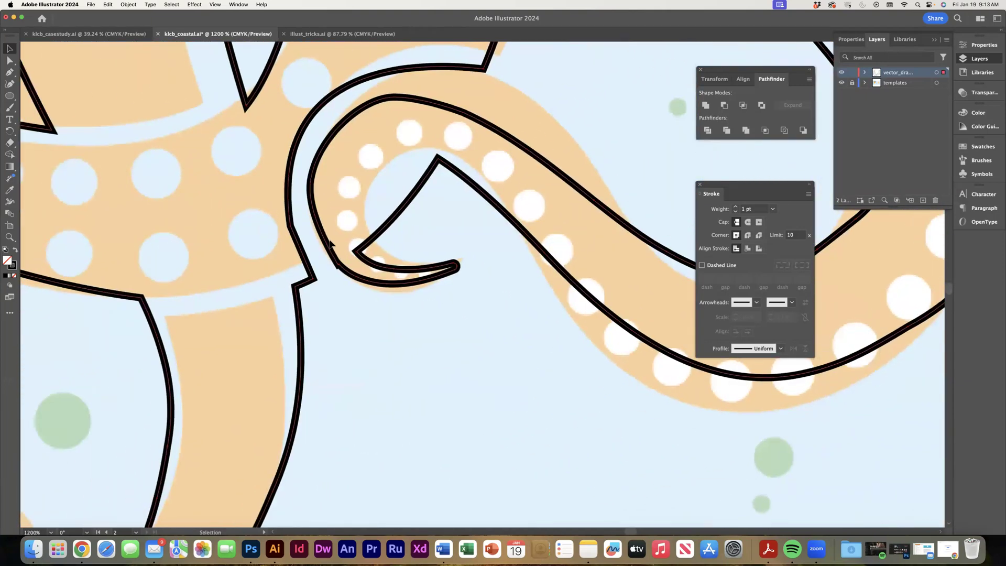
left_click(10, 60)
left_click(340, 269)
key("super+plus")
key("super+plus")
key("super+plus")
key("super+plus")
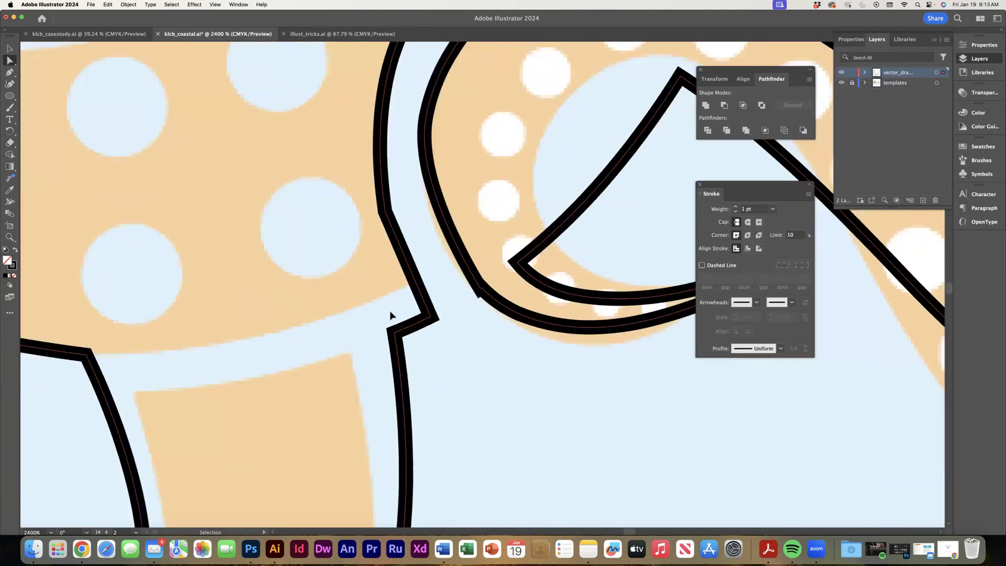
key("super+plus")
key("super+plus")
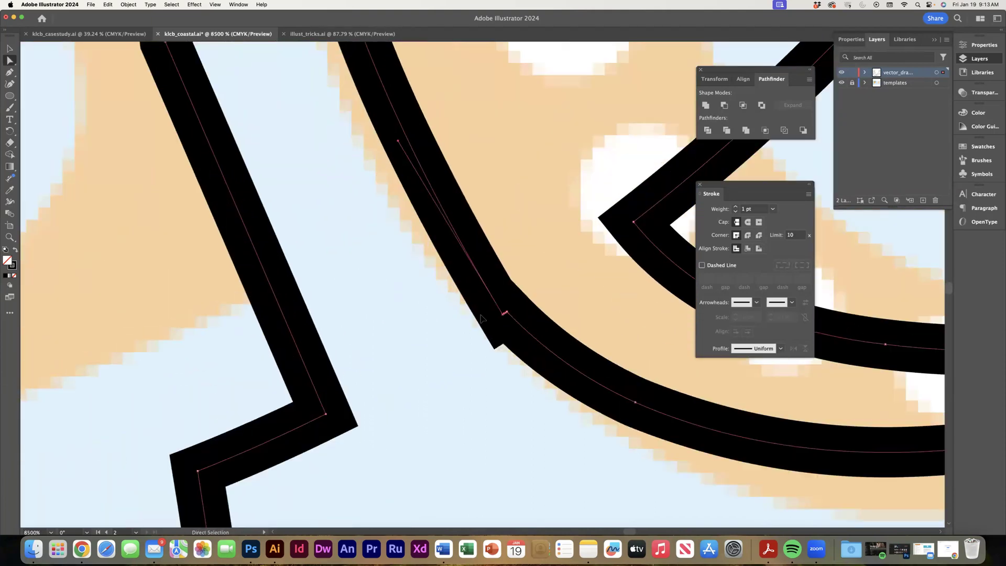
left_click(447, 304)
left_click(534, 336)
left_click(128, 5)
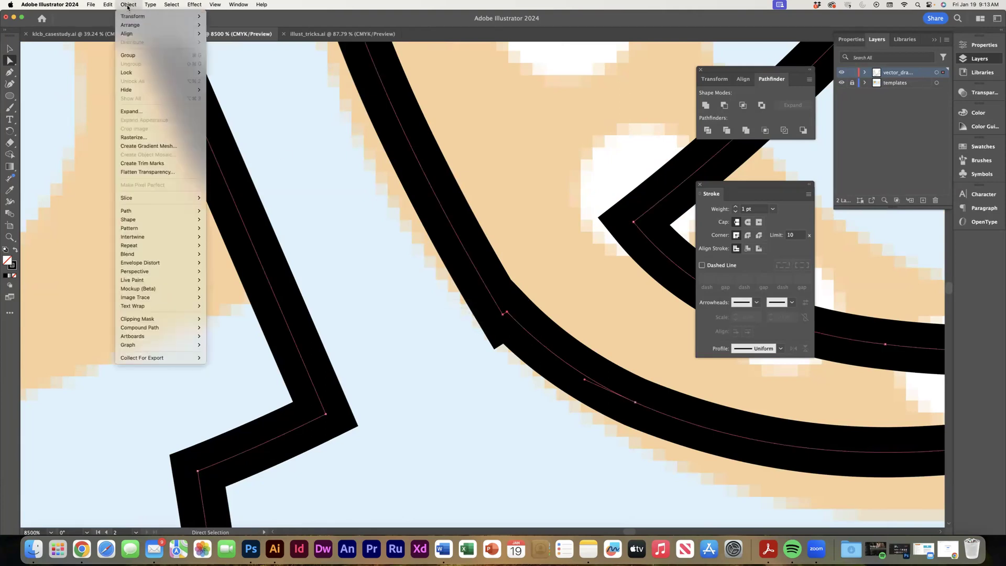
left_click(127, 7)
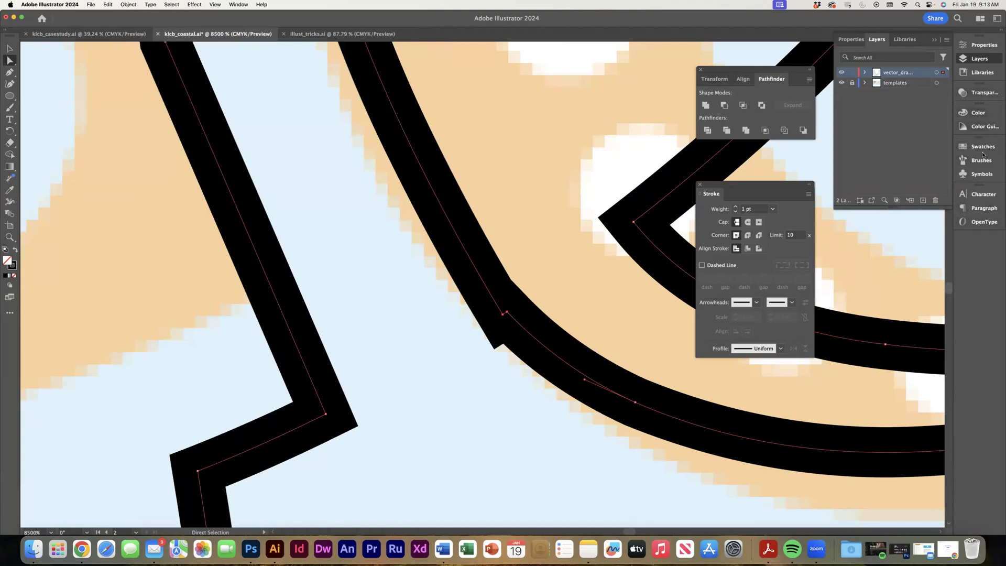
left_click(486, 373)
mouse_move(503, 317)
left_mouse_down()
mouse_move(511, 301)
mouse_move(503, 308)
left_mouse_up()
Average the two neighbouring anchors at the curled tip's notch along both axes, and deselect the outline.
left_click_drag(440, 296, 528, 333)
left_click(129, 4)
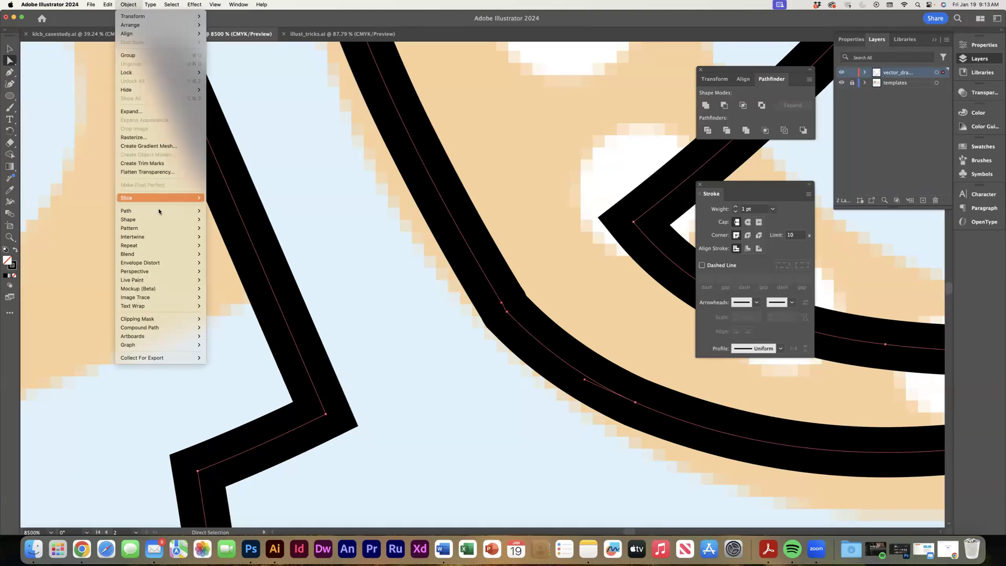
mouse_move(164, 212)
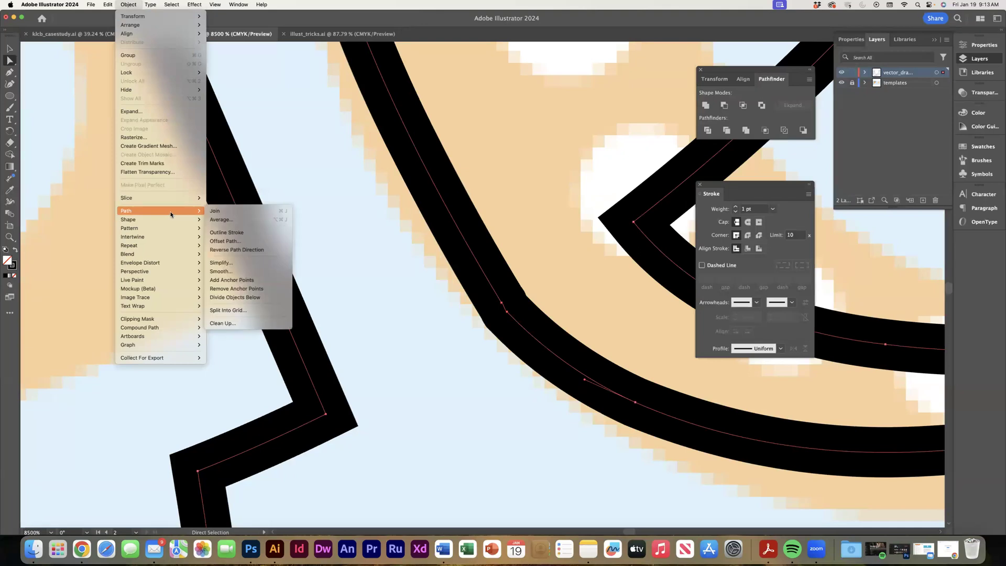
left_click(220, 220)
left_click(517, 309)
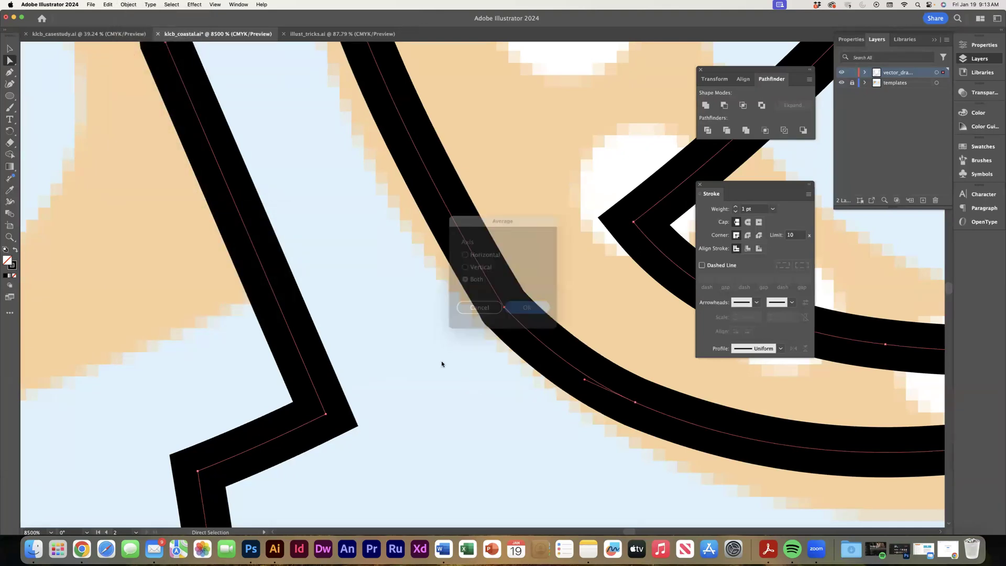
key("super+shift+a")
key("v")
Draw a closed shape with the Pen tool over the inside of the curled tip, following the curl's inner edge.
key("super+minus")
key("super+minus")
key("super+minus")
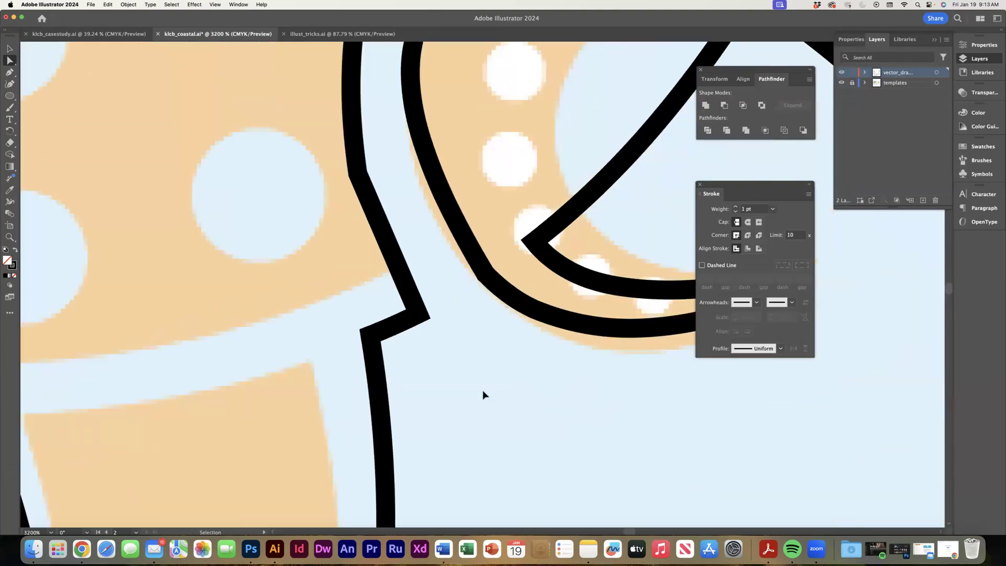
key("super+minus")
key("super+minus")
key("super+minus")
key("super+minus")
key("a")
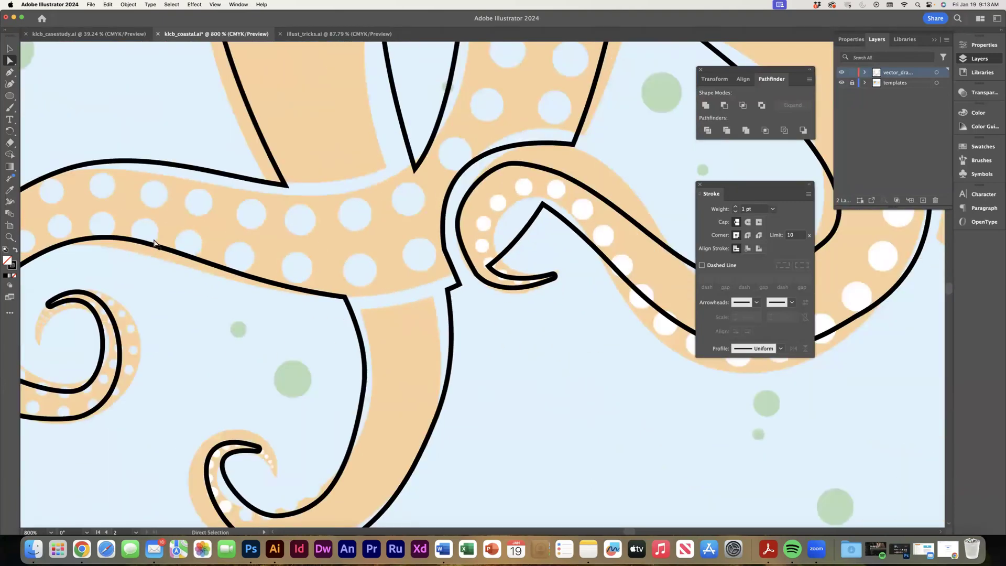
left_click(10, 72)
left_click(489, 266)
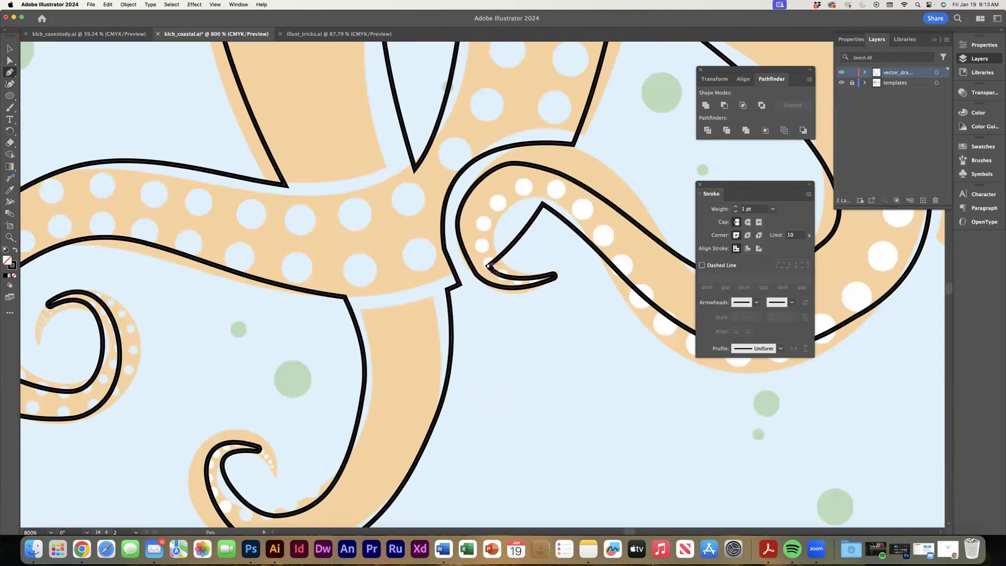
mouse_move(543, 204)
left_mouse_down()
mouse_move(604, 243)
mouse_move(614, 238)
left_mouse_up()
left_click(542, 204)
left_click(549, 238)
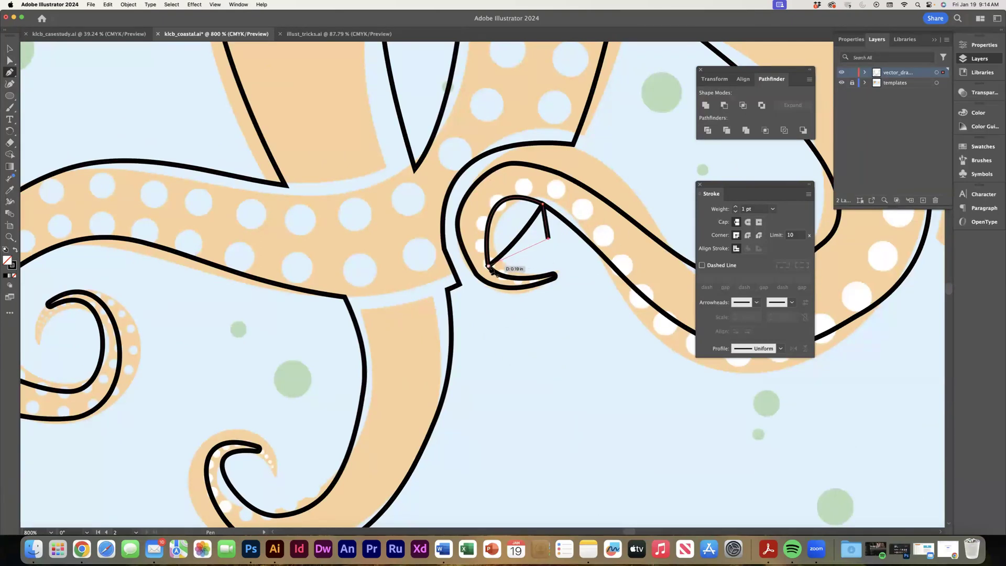
left_click(487, 266)
key("v")
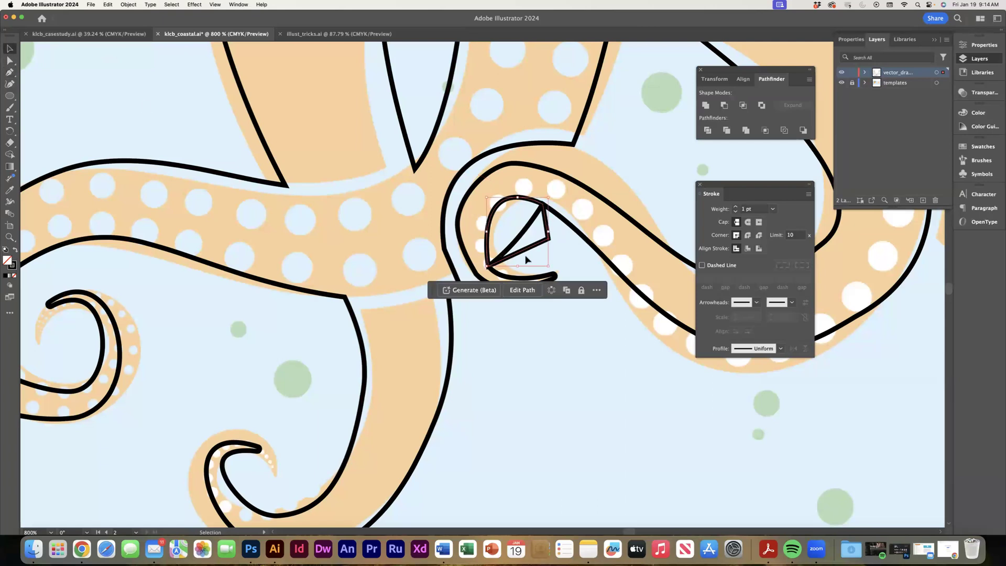
Select the new shape together with the octopus outline and subtract it with Minus Front to round the curl's inner edge.
left_click(460, 227)
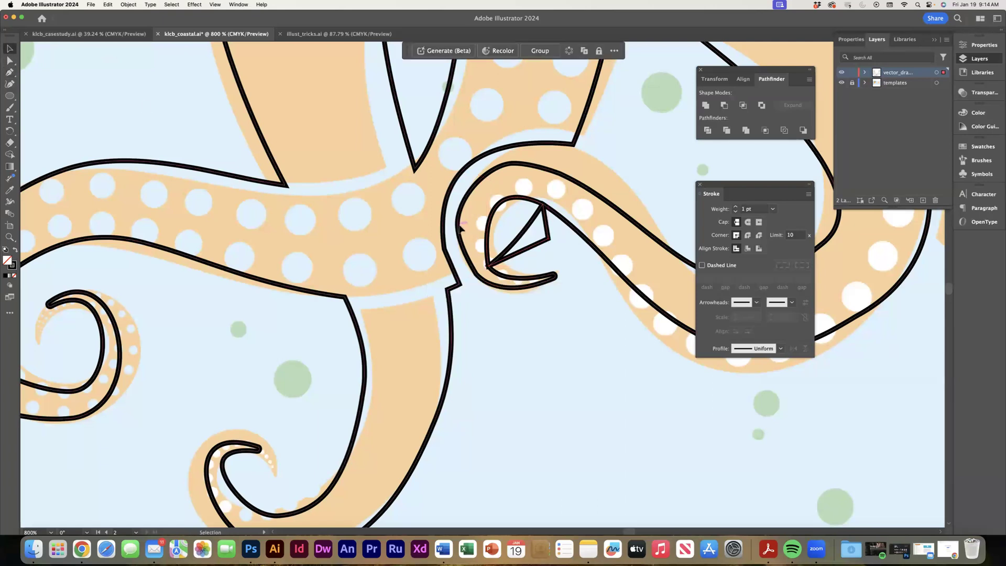
left_click(725, 105)
left_click(581, 372)
Hide the vector drawing layer to examine the template's tentacles, and show the layer again.
key("a")
key("super+minus")
key("super+minus")
key("super+minus")
key("super+minus")
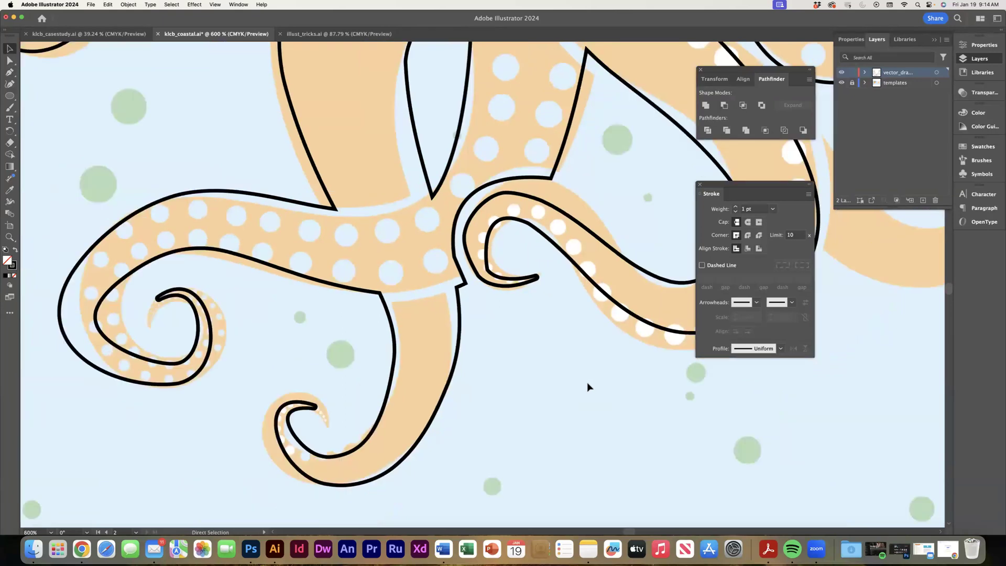
key("v")
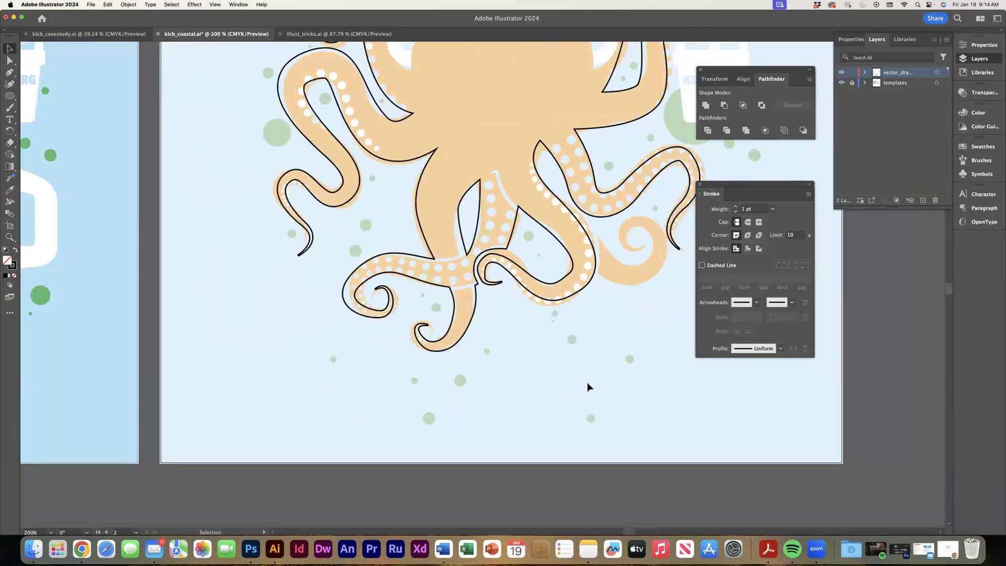
left_click_drag(587, 313, 476, 375)
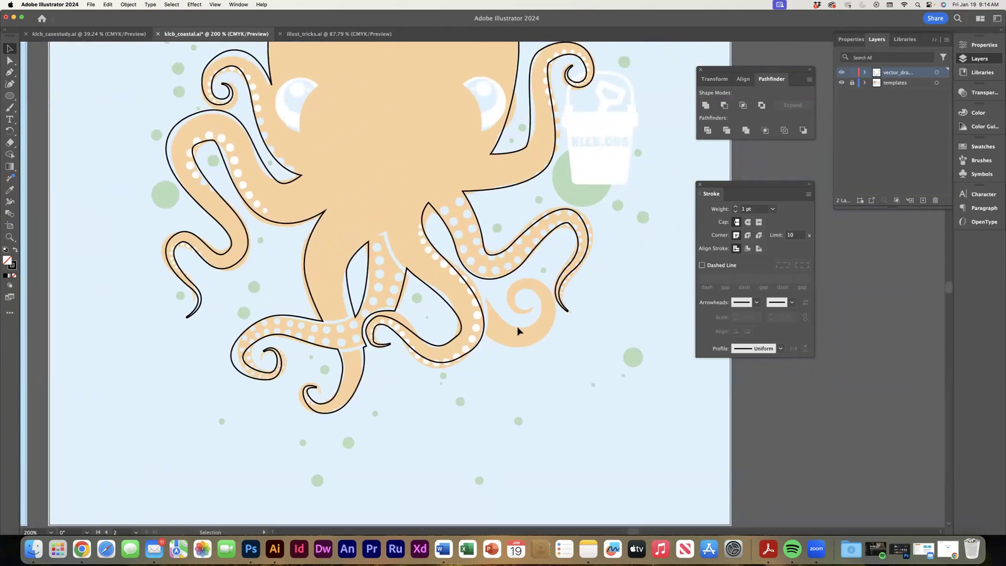
left_click(841, 73)
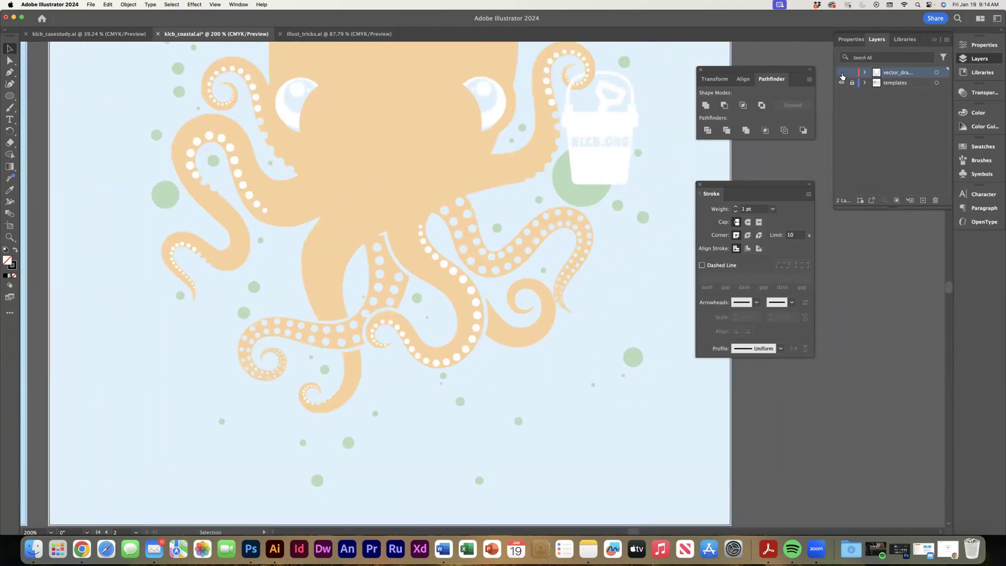
left_click(841, 73)
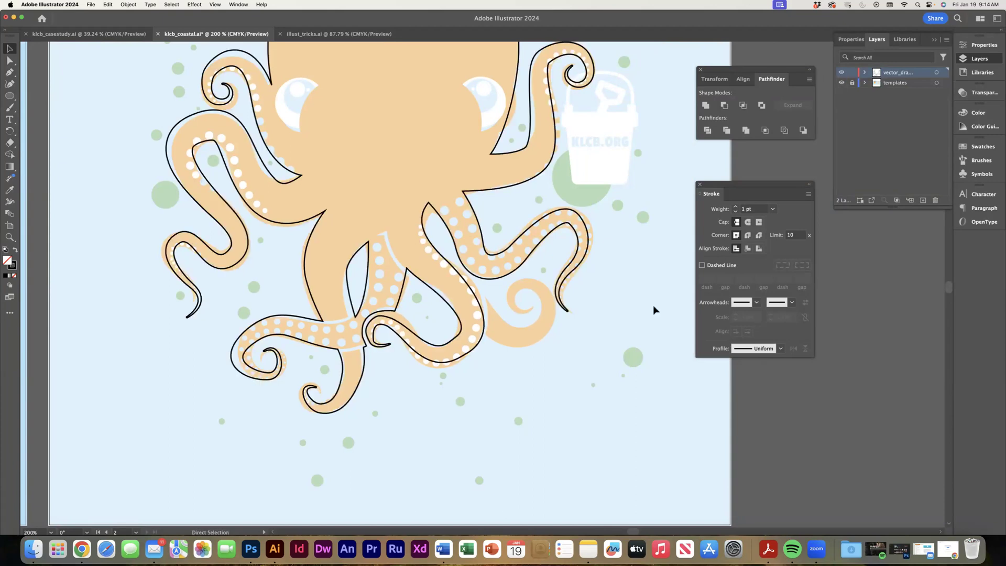
Trace the inner edge of the remaining spiral tentacle with the Pen tool, from its base to the curled tip.
key("super+equal")
key("super+equal")
left_click(10, 72)
left_click(487, 308)
left_click_drag(551, 372, 579, 373)
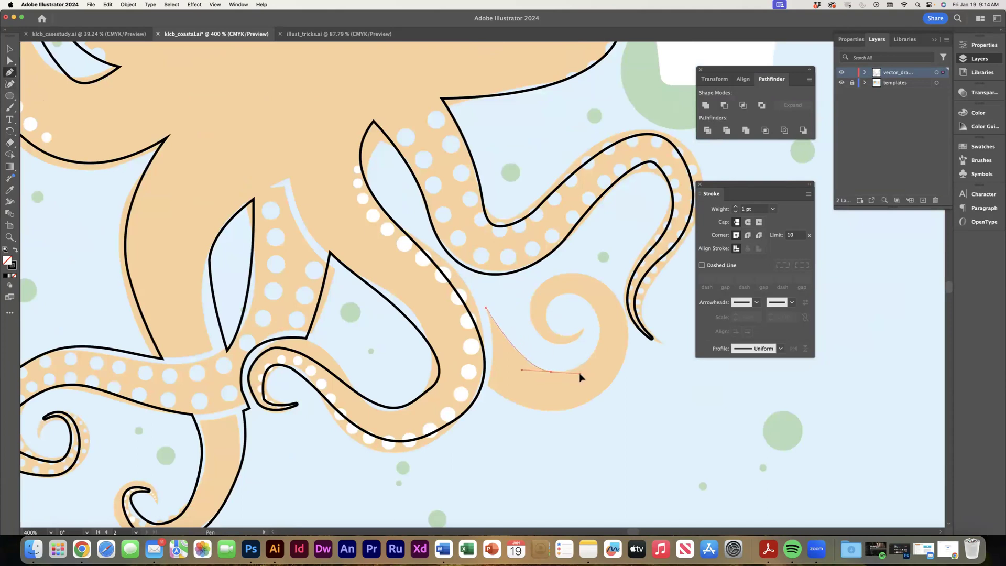
mouse_move(597, 317)
left_mouse_down()
mouse_move(586, 288)
mouse_move(545, 323)
mouse_move(598, 328)
mouse_move(611, 309)
left_mouse_up()
left_click(581, 330)
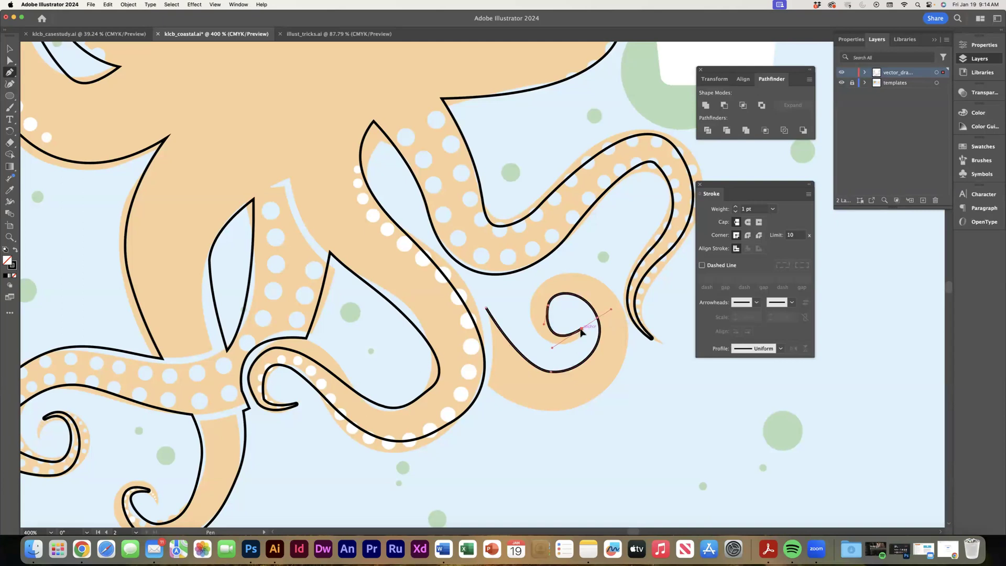
Trace the spiral tentacle's outer edge back to its base and close the path along the neighbouring tentacle's gap.
left_click_drag(544, 340, 511, 317)
mouse_move(561, 272)
left_mouse_down()
mouse_move(588, 274)
mouse_move(628, 306)
left_mouse_up()
left_click_drag(619, 375, 602, 397)
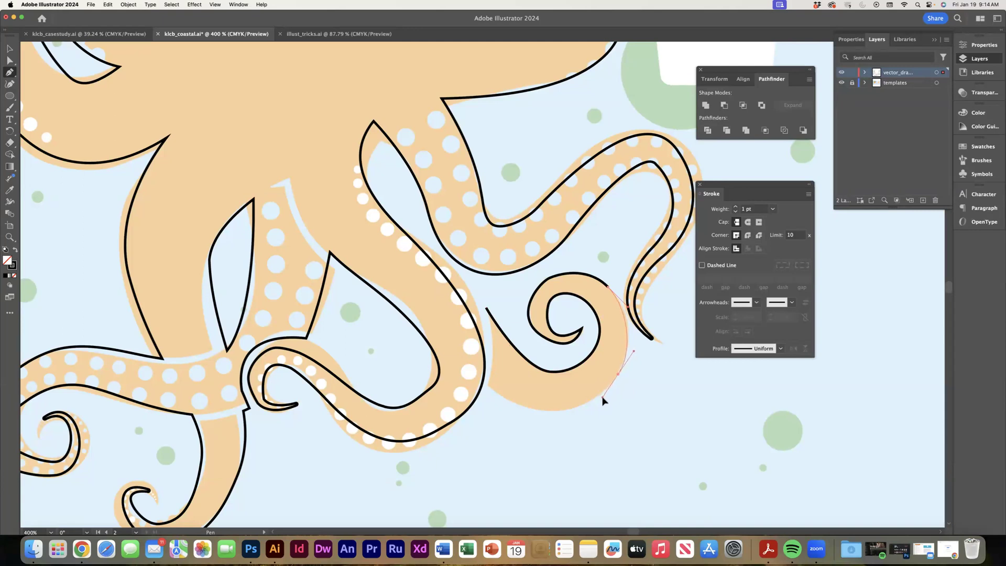
left_click_drag(488, 385, 425, 331)
left_click(487, 386)
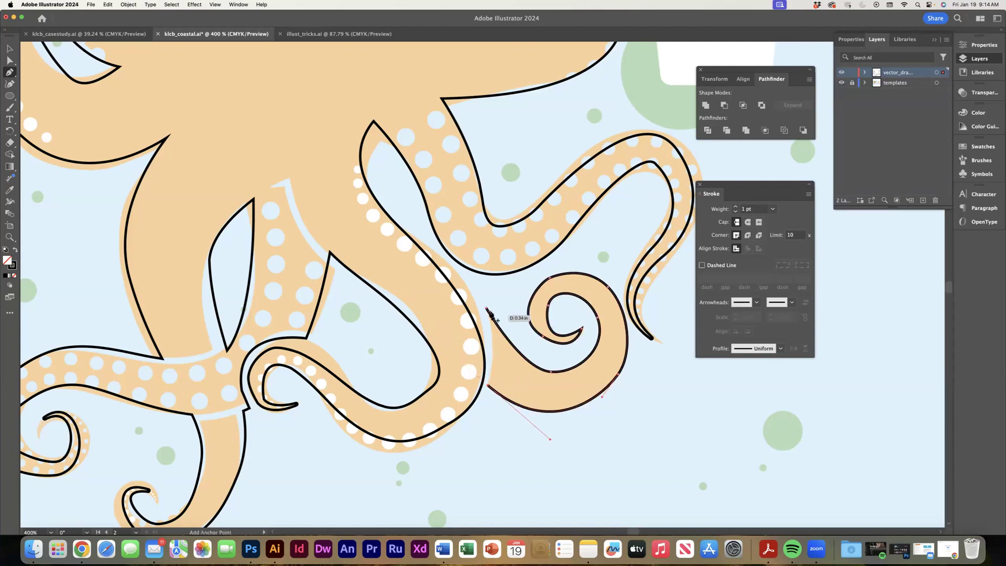
left_click(487, 309)
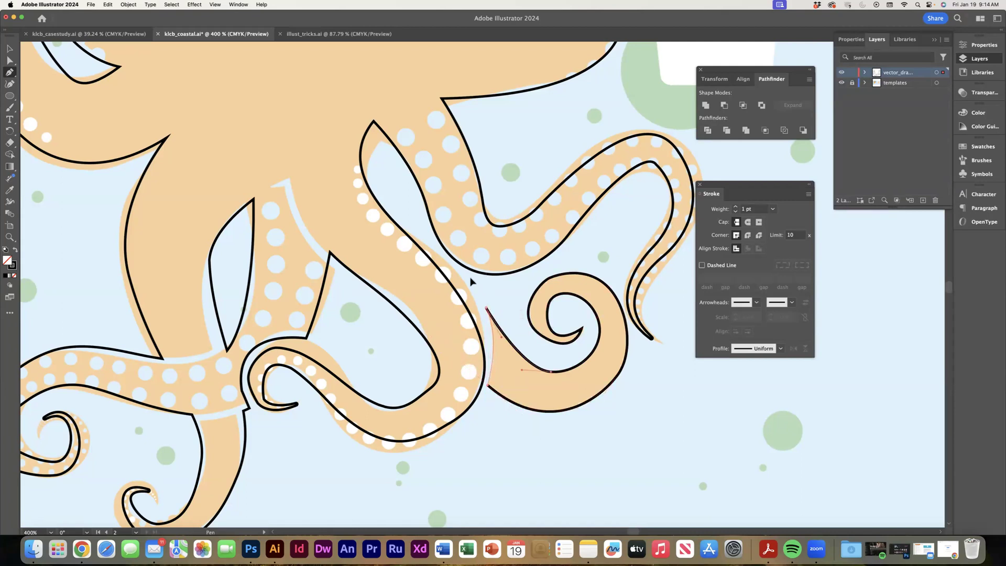
Group the spiral tentacle with the octopus outline and deselect them.
left_click(11, 50)
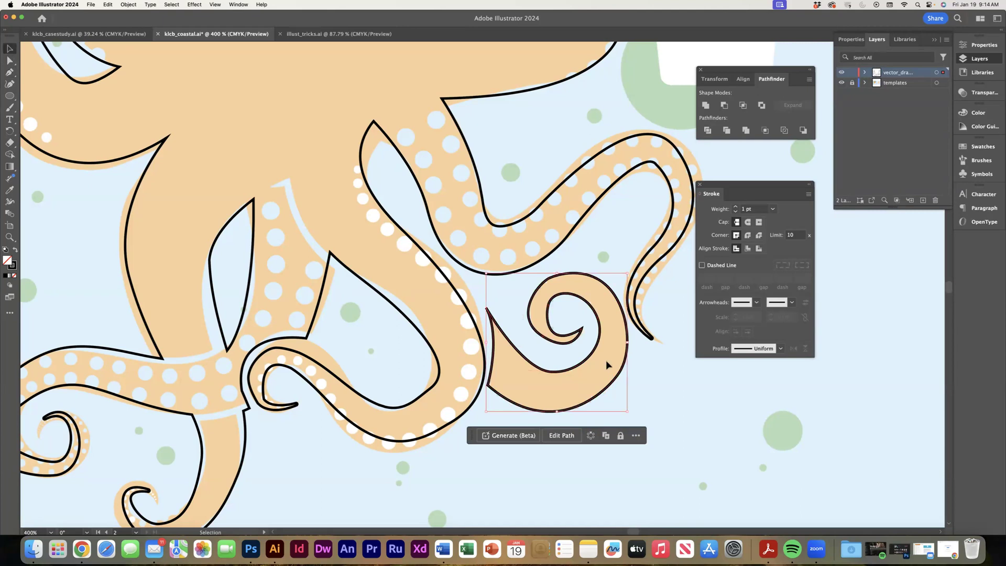
left_click(628, 371)
left_click(622, 374)
left_click(451, 286)
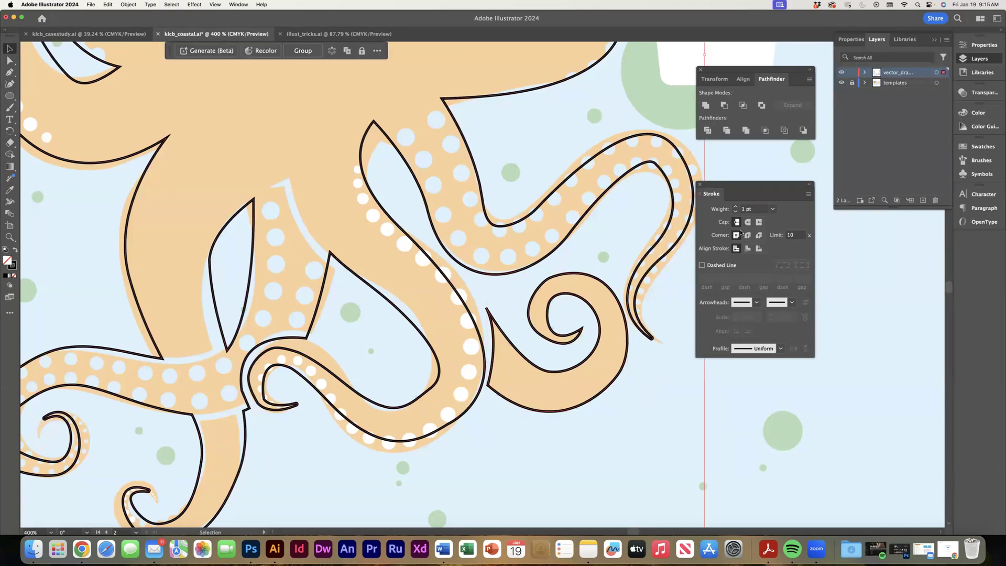
key("super+g")
left_click(741, 400)
Draw a circle with the Ellipse tool and fit it over the octopus's left eye.
key("super+minus")
key("super+minus")
key("super+minus")
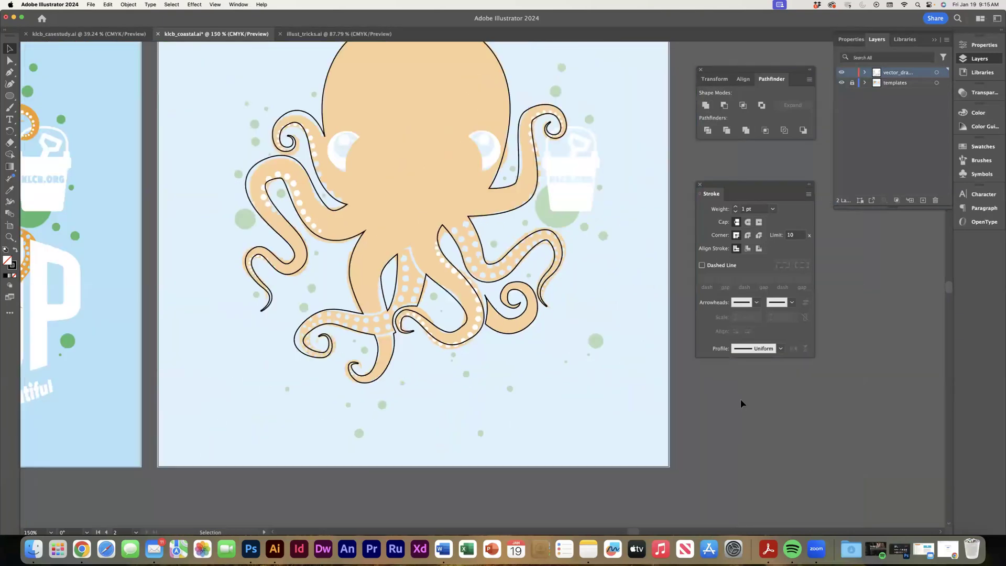
left_click_drag(497, 247, 562, 346)
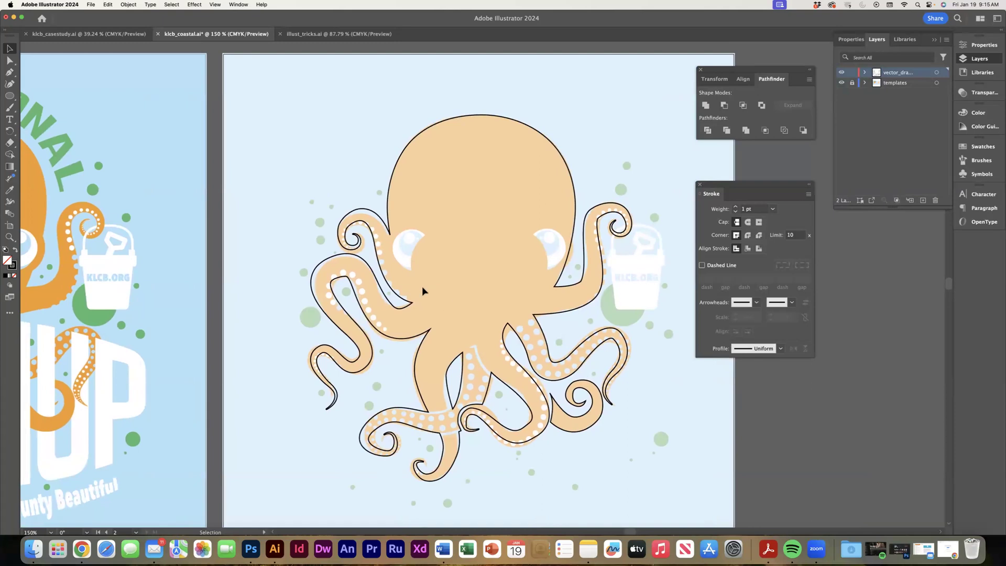
left_click_drag(422, 286, 395, 306)
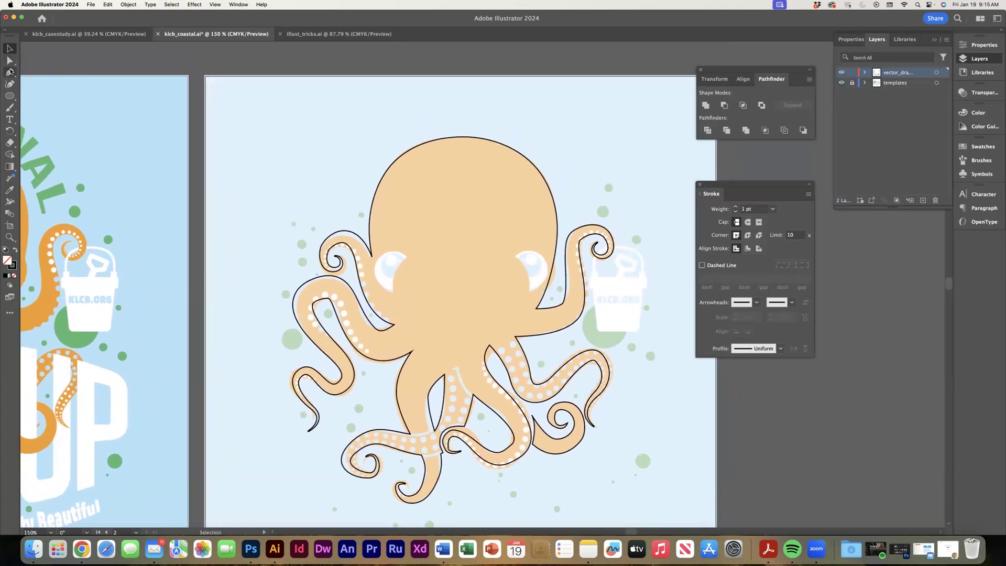
left_click(10, 95)
left_click_drag(411, 282, 391, 273)
key("v")
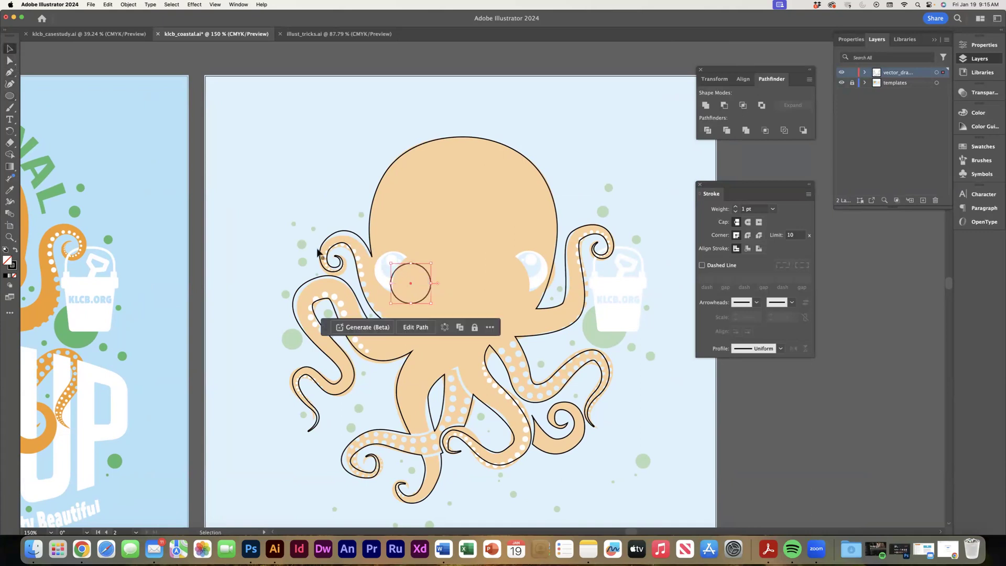
left_click_drag(412, 286, 394, 272)
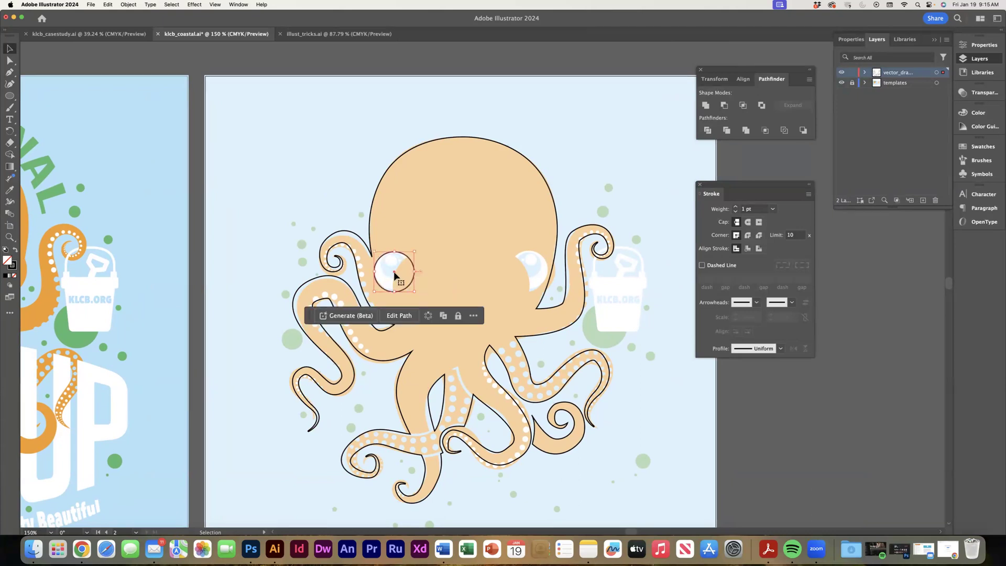
Add smaller circles inside the left eye for the iris, the large highlight and the small highlight.
left_click_drag(394, 272, 466, 286)
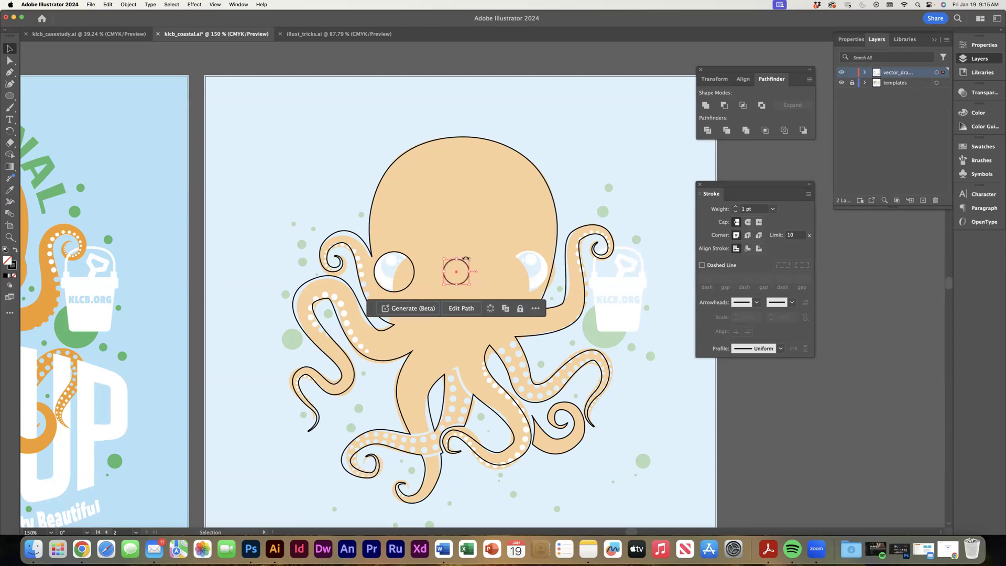
mouse_move(454, 273)
left_mouse_down()
mouse_move(392, 264)
mouse_move(438, 265)
left_mouse_up()
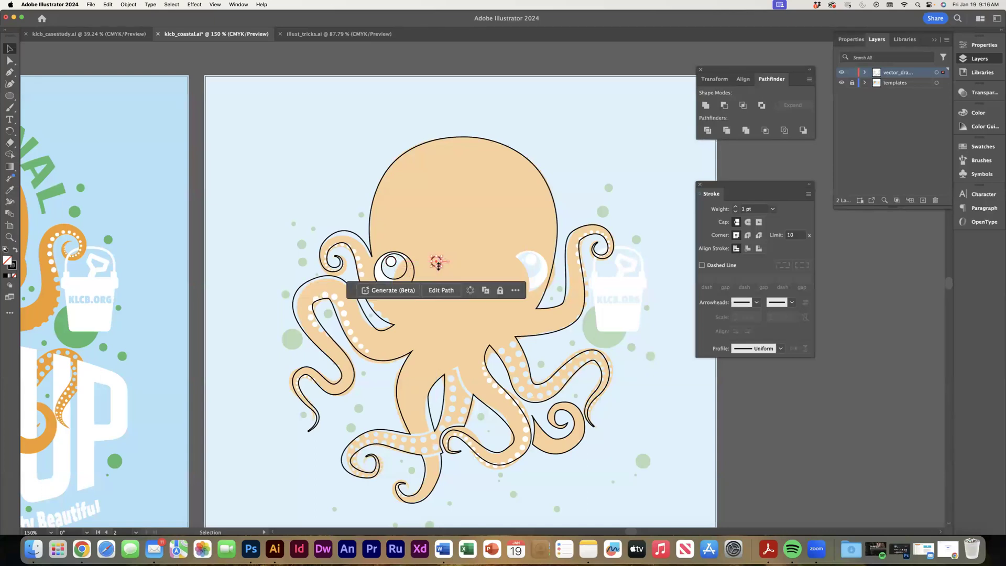
key("super+equal")
key("super+equal")
key("super+equal")
key("super+equal")
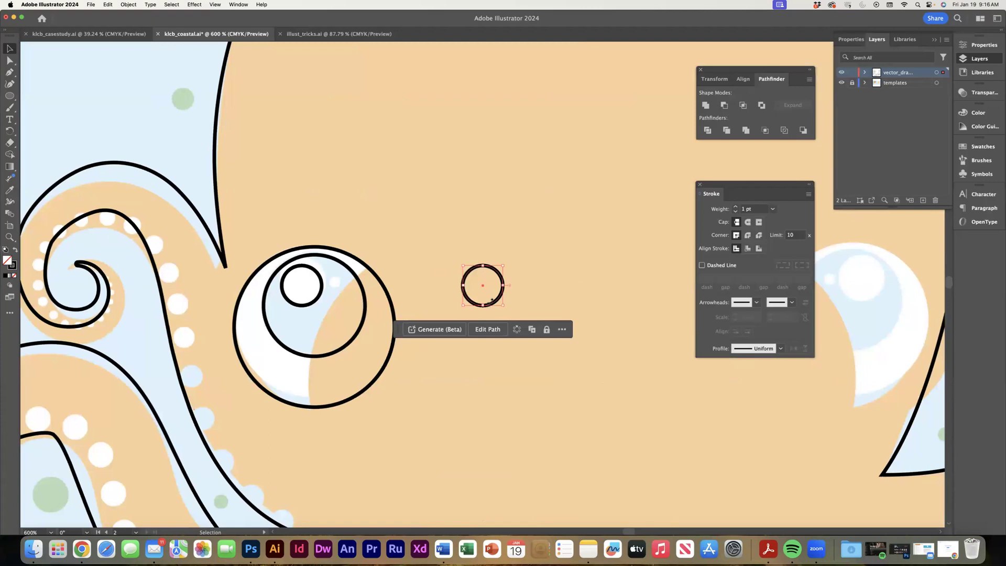
left_click_drag(504, 305, 335, 281)
left_click(454, 306)
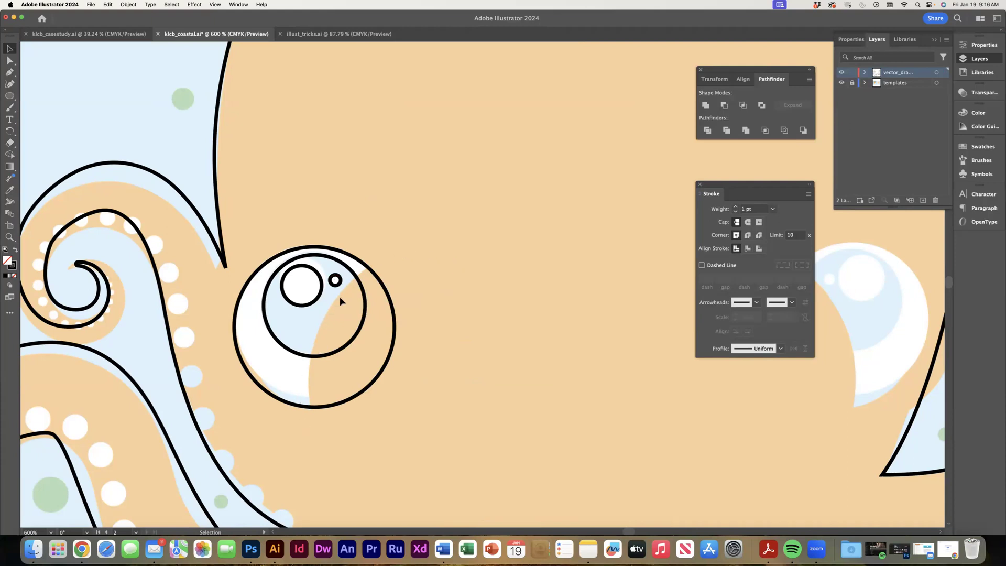
Duplicate the outer eye circle and place the copy over the eye's lower right side.
left_click(390, 359)
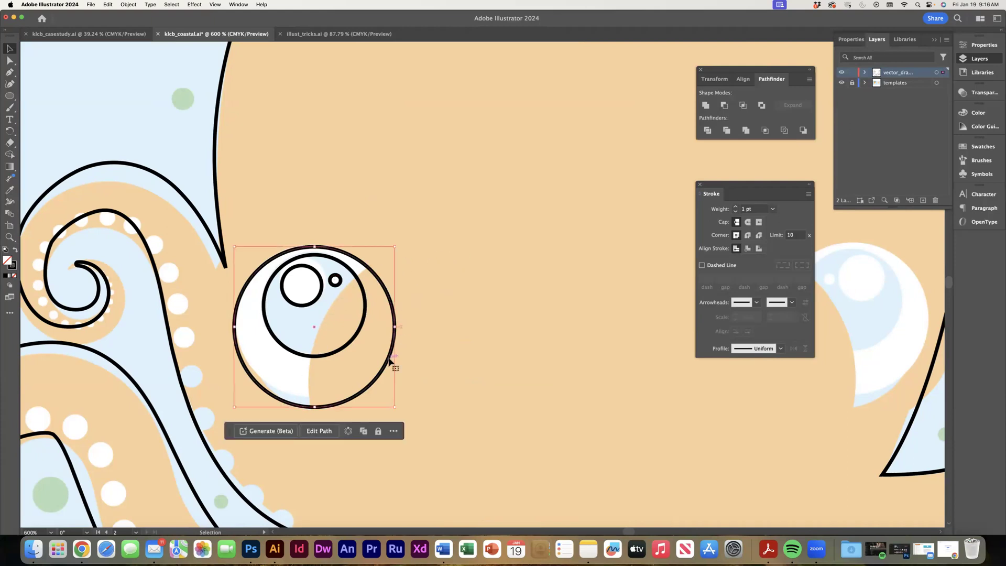
key("super+c")
key("super+v")
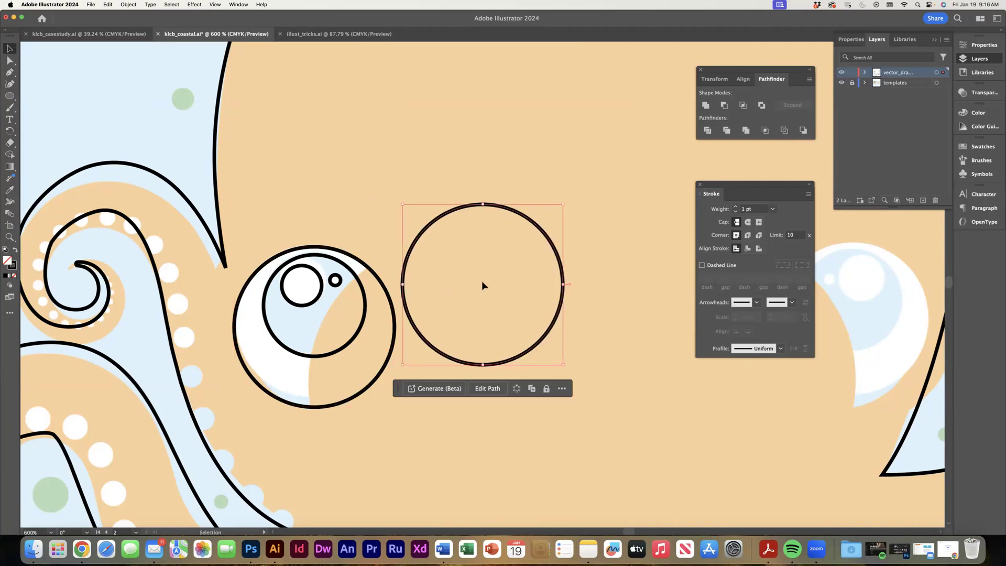
left_click_drag(483, 285, 393, 356)
Stretch the duplicated circle into a tall ellipse matching the eye's curved cut-off edge, and rotate it slightly clockwise.
left_click_drag(394, 276, 393, 263)
left_click_drag(394, 438, 393, 495)
left_click_drag(393, 501, 394, 499)
key("Left")
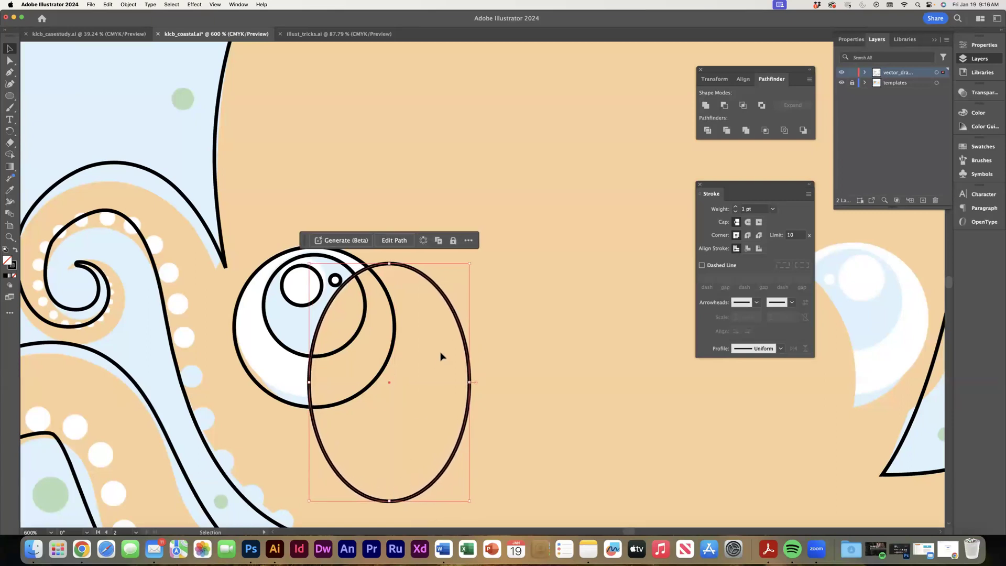
key("Right")
left_click_drag(475, 261, 477, 265)
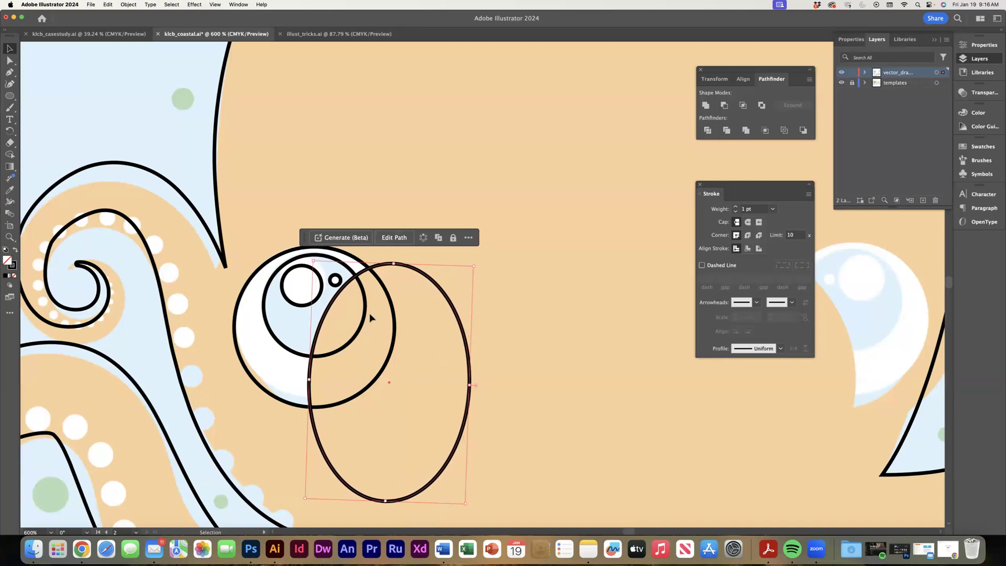
Copy the tall ellipse and subtract it from the left eye's outer circle with Minus Front.
left_click(359, 332)
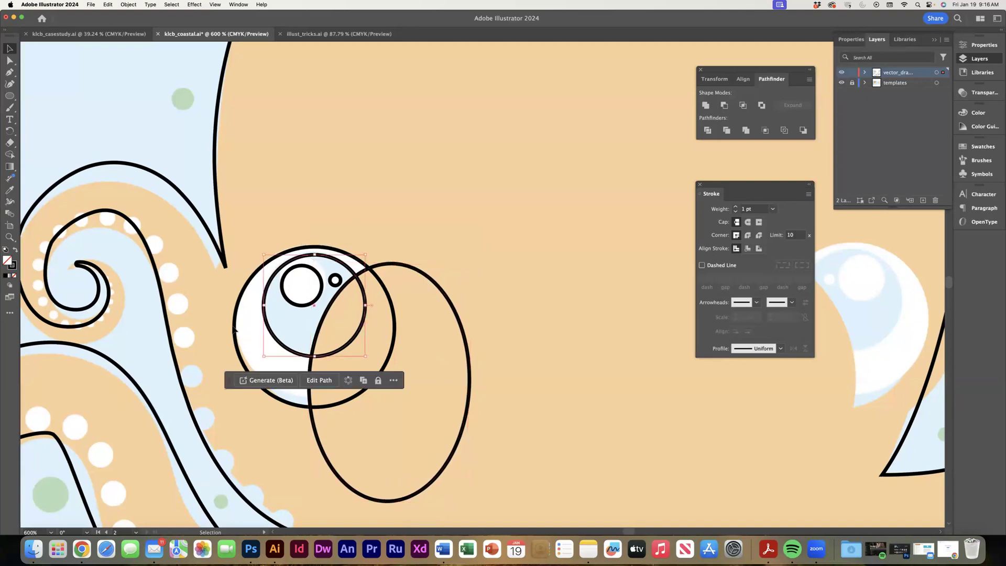
left_click(237, 328)
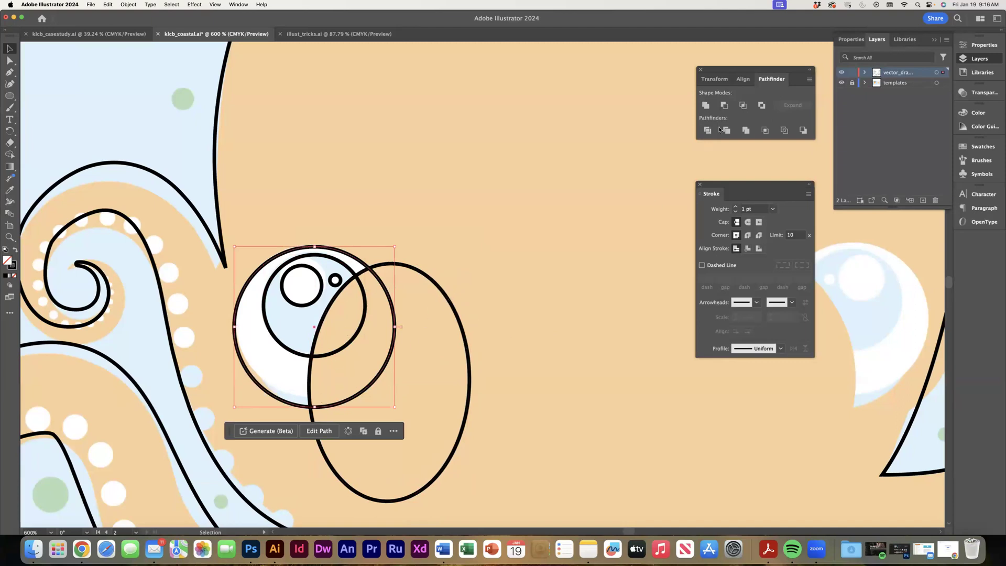
left_click(471, 380)
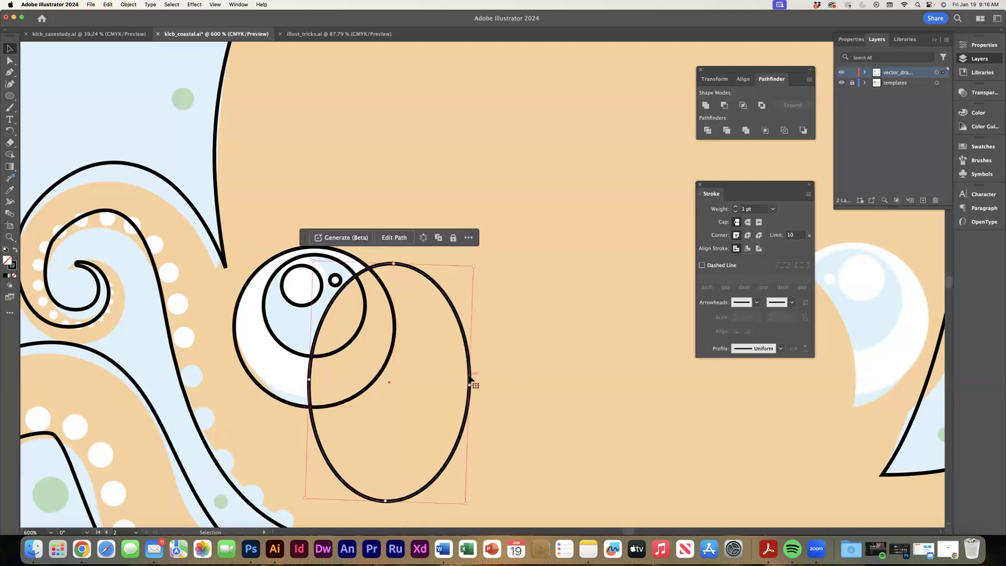
left_click(273, 333)
left_click(236, 338)
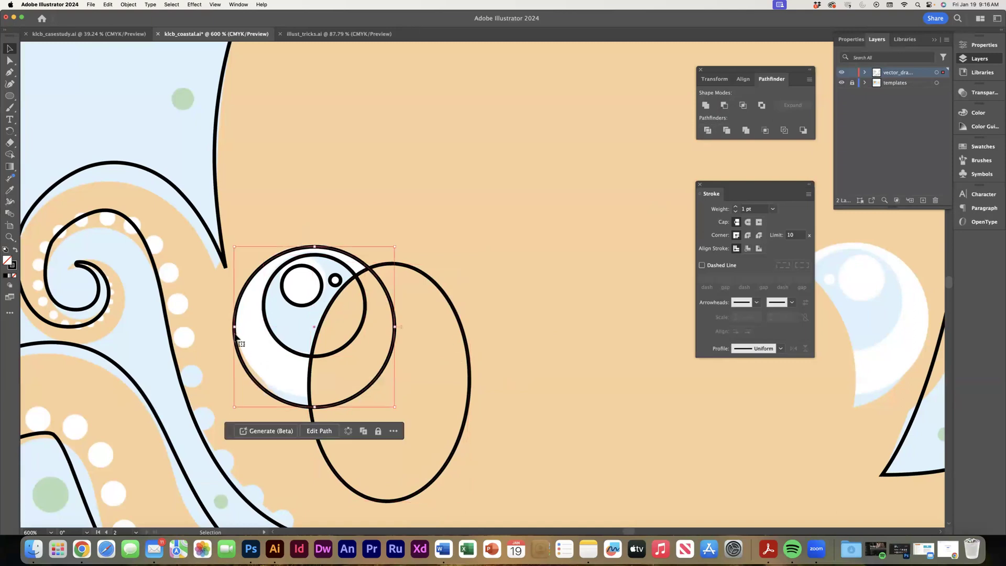
left_click(468, 400)
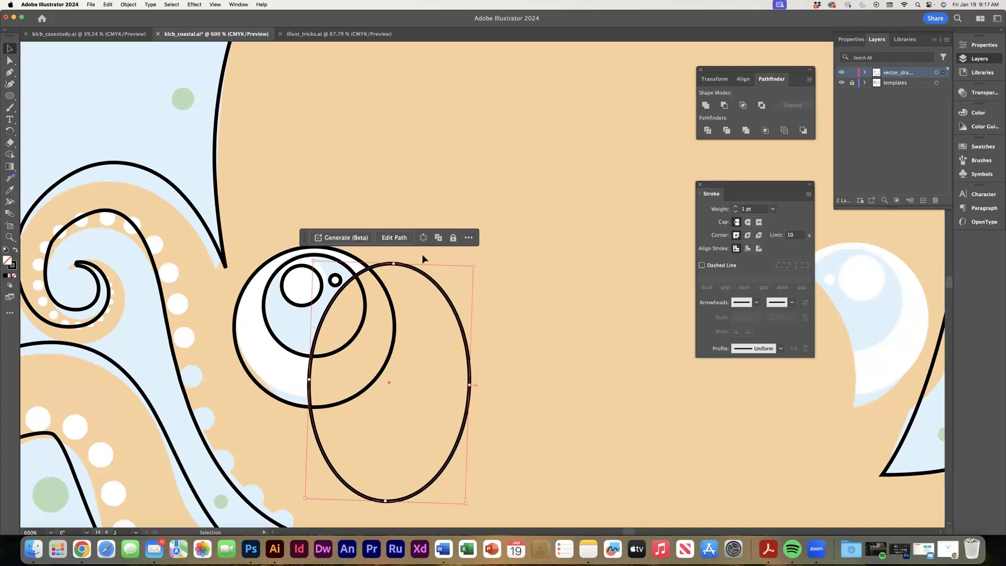
left_click(253, 383, "shift")
left_click(724, 105)
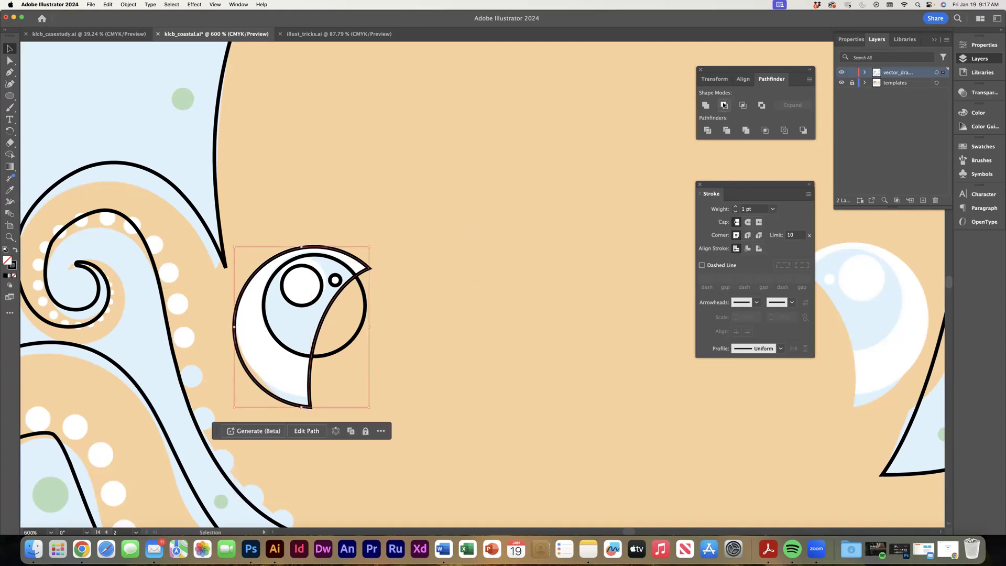
Paste the ellipse back in place and subtract it from the left eye's iris circle with Minus Front.
left_click(107, 4)
left_click(137, 80)
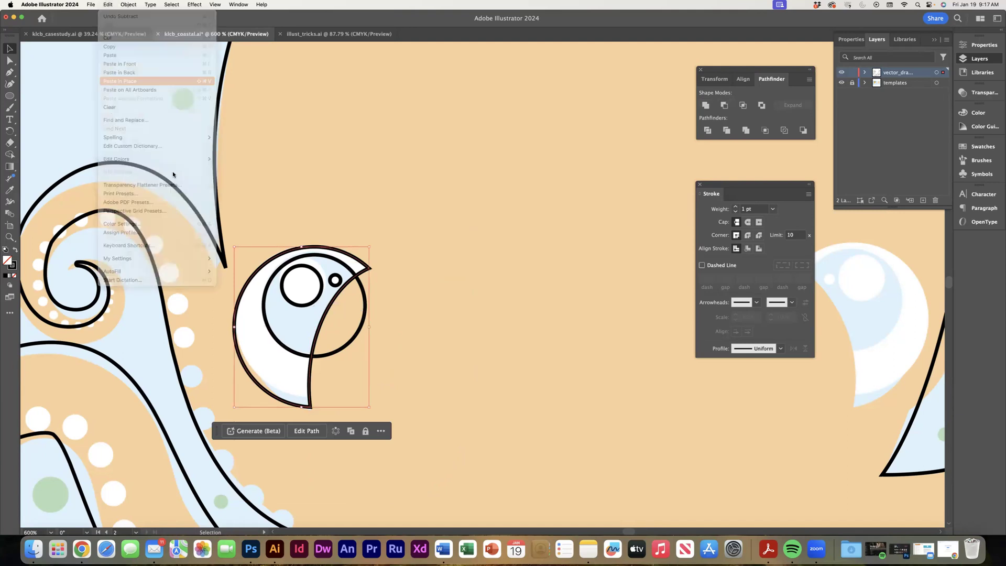
left_click(279, 340, "shift")
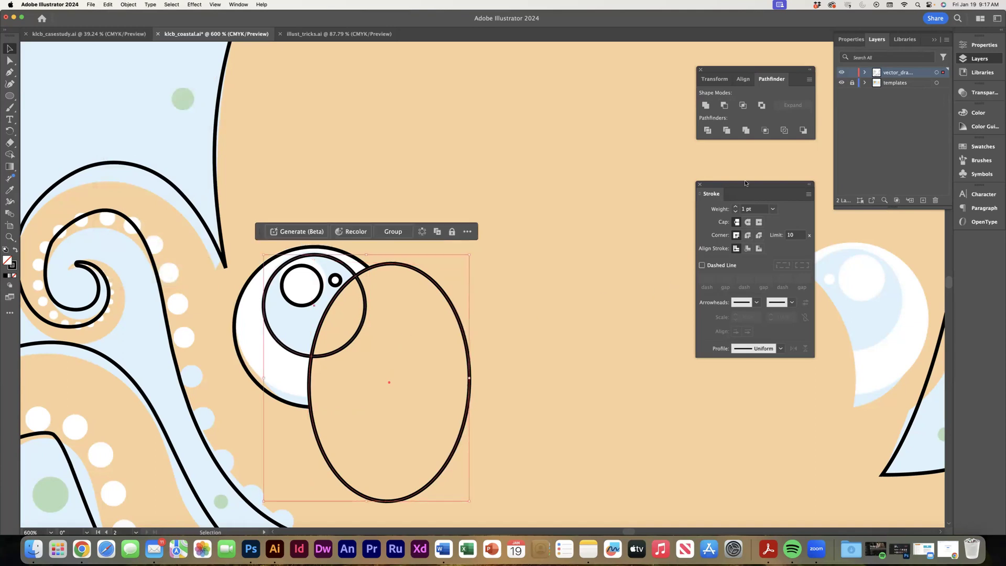
left_click(724, 104)
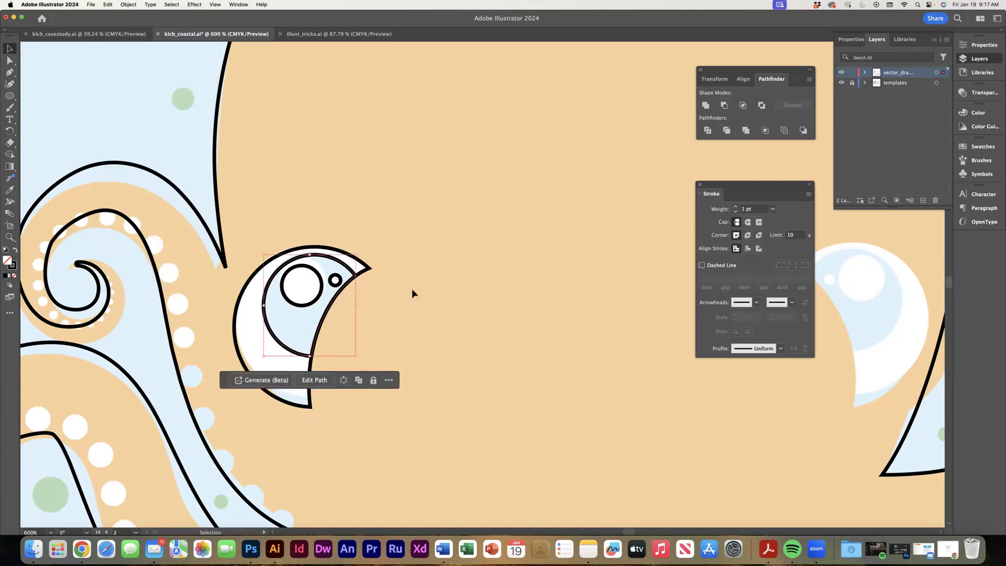
left_click(410, 241)
Duplicate all the left eye's shapes toward the right side of the face and reflect the copy across the vertical axis.
left_click_drag(405, 226, 318, 268)
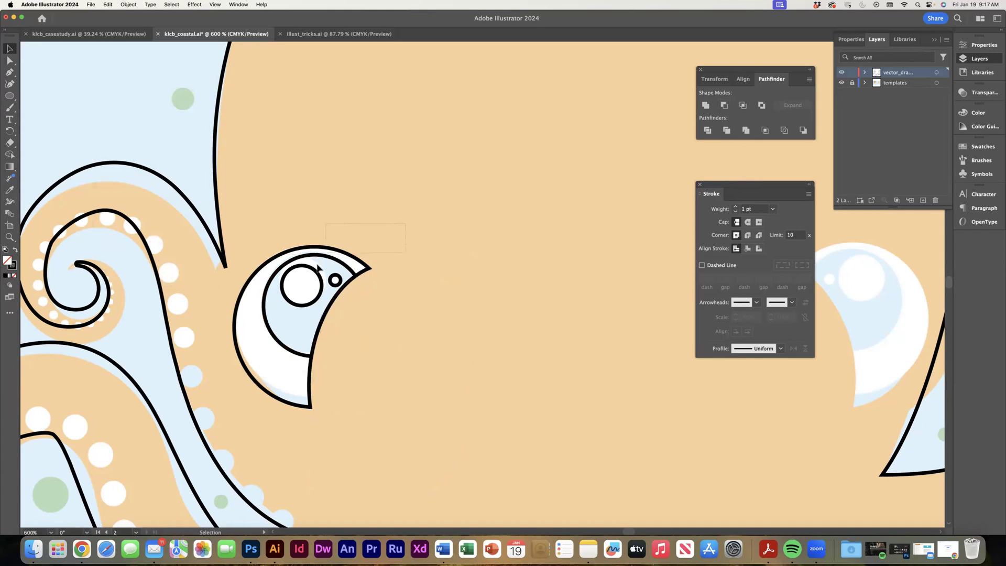
left_click_drag(271, 337, 235, 403)
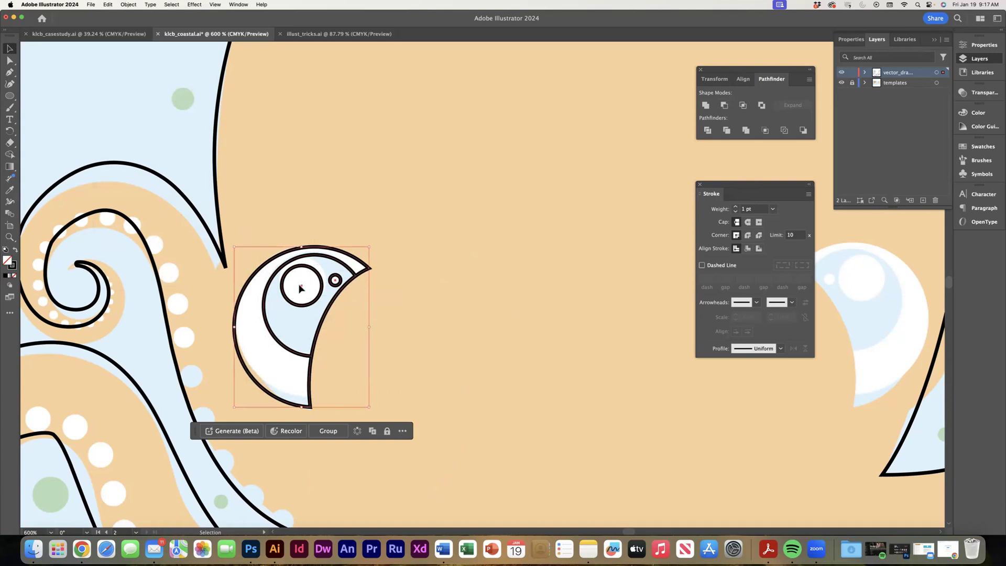
left_click_drag(302, 288, 601, 300)
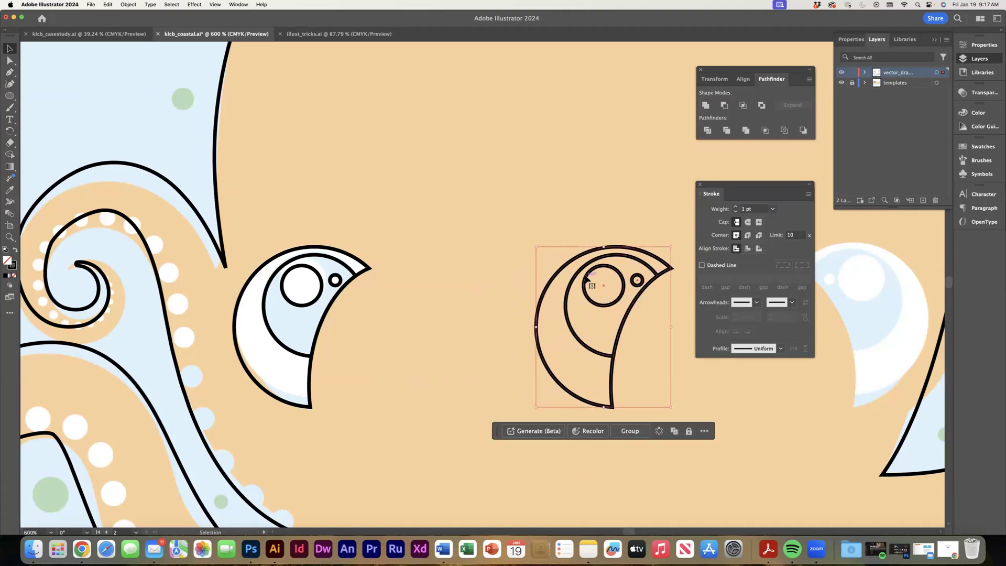
left_click(134, 6)
mouse_move(137, 16)
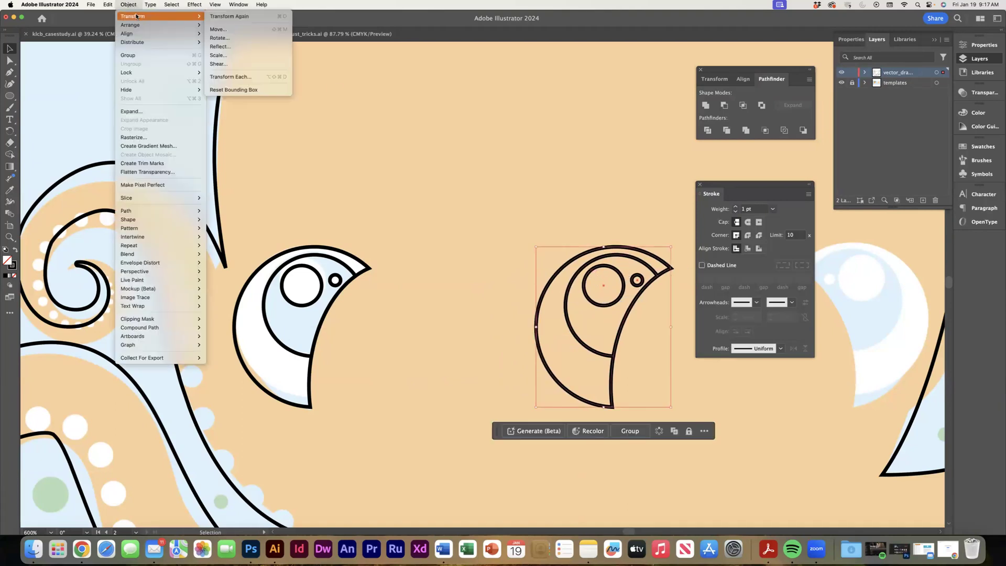
left_click(225, 47)
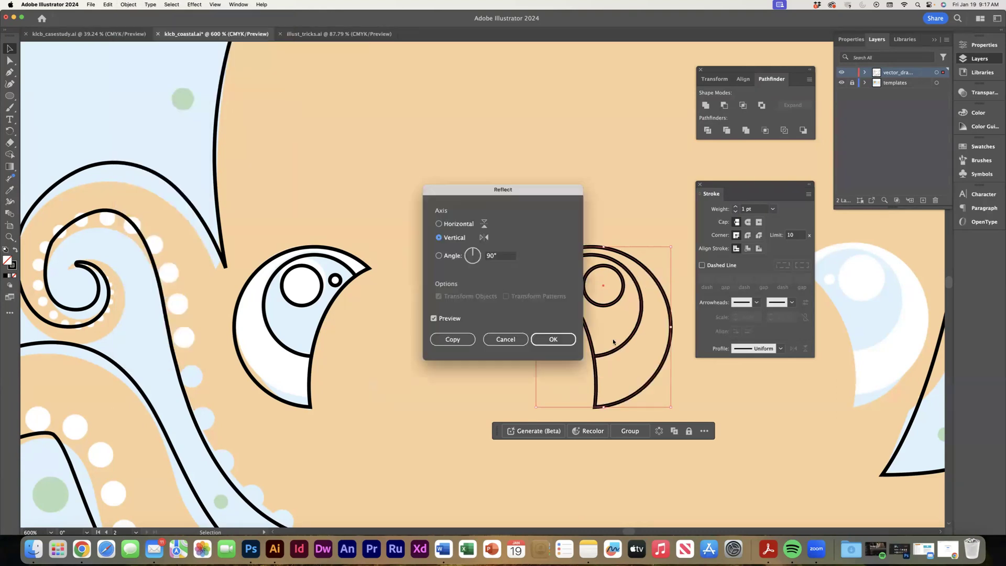
left_click(555, 339)
Place the mirrored eye over the template's right eye, nudge it up into alignment, and move the Stroke panel off it.
left_click_drag(604, 285, 863, 291)
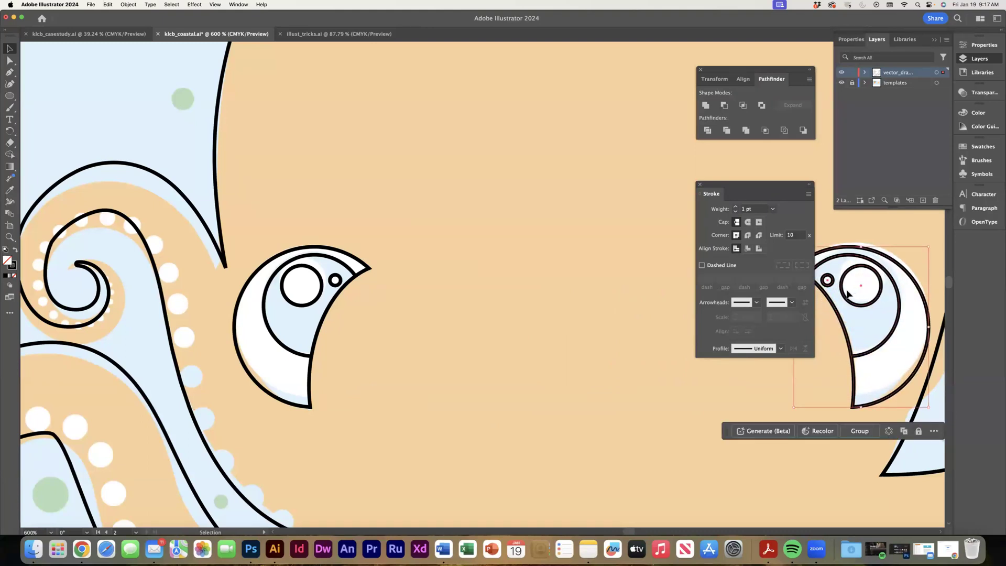
key("Up")
key("Up")
key("Up")
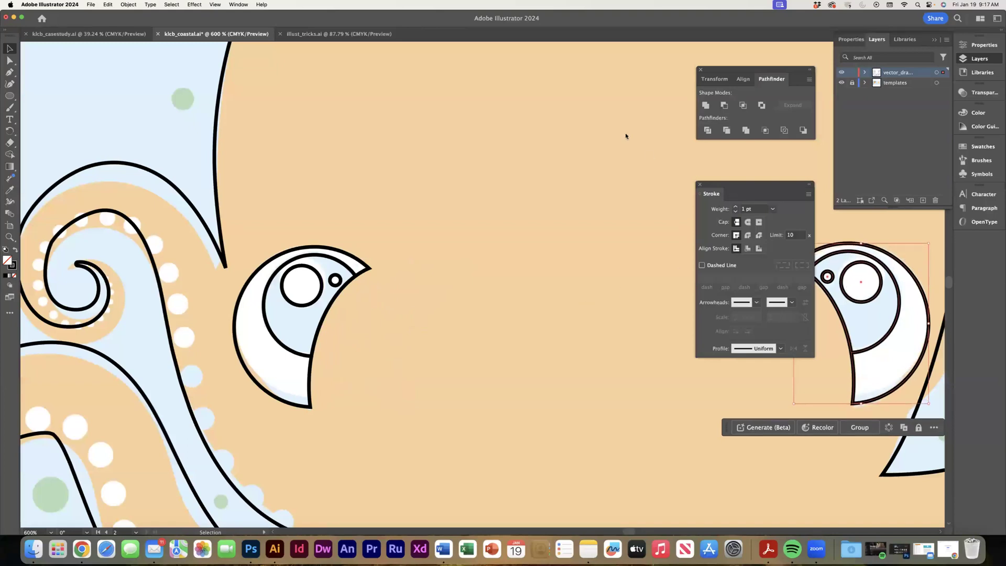
left_click_drag(734, 187, 592, 70)
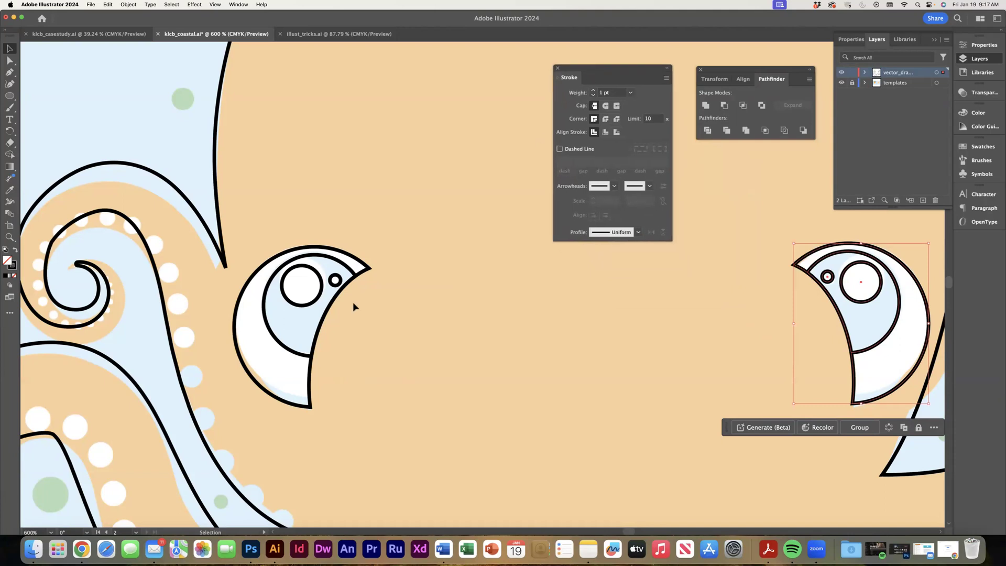
Move the Stroke panel and the contextual task bar off the artwork to uncover the bucket.
key("a")
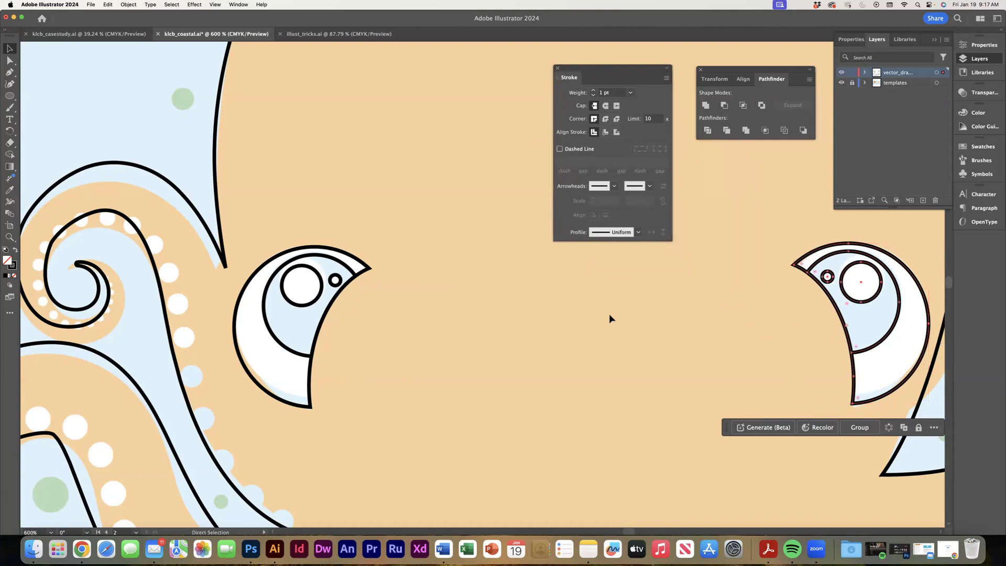
key("super+minus")
key("super+minus")
key("super+minus")
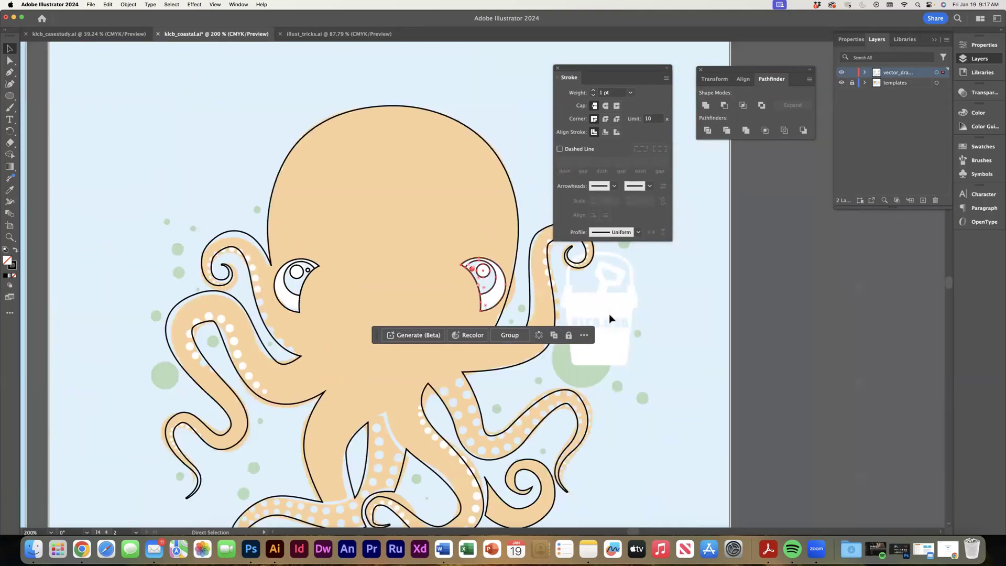
key("super+minus")
key("space")
left_click_drag(313, 285, 273, 194)
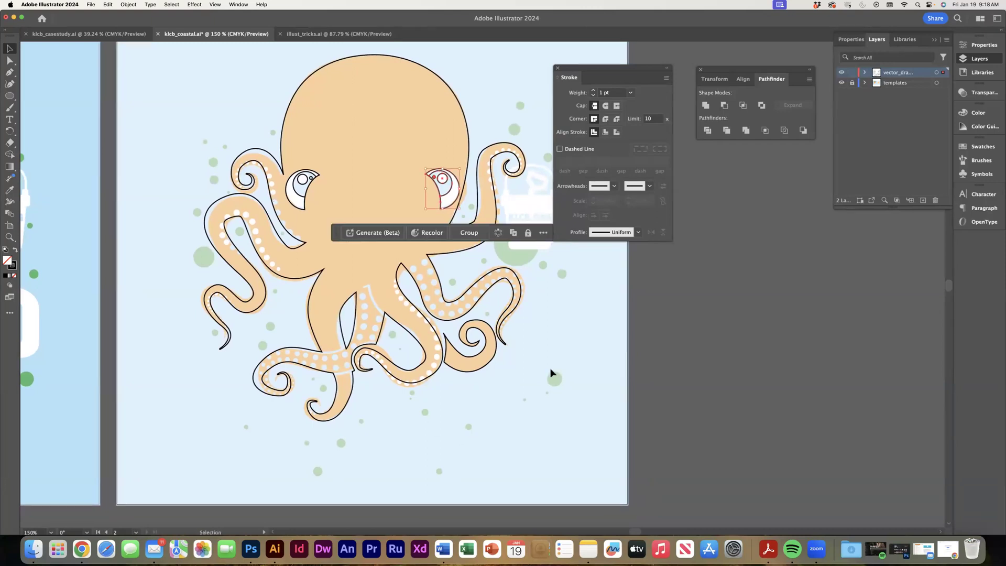
left_click_drag(608, 69, 749, 195)
left_click_drag(337, 240, 617, 415)
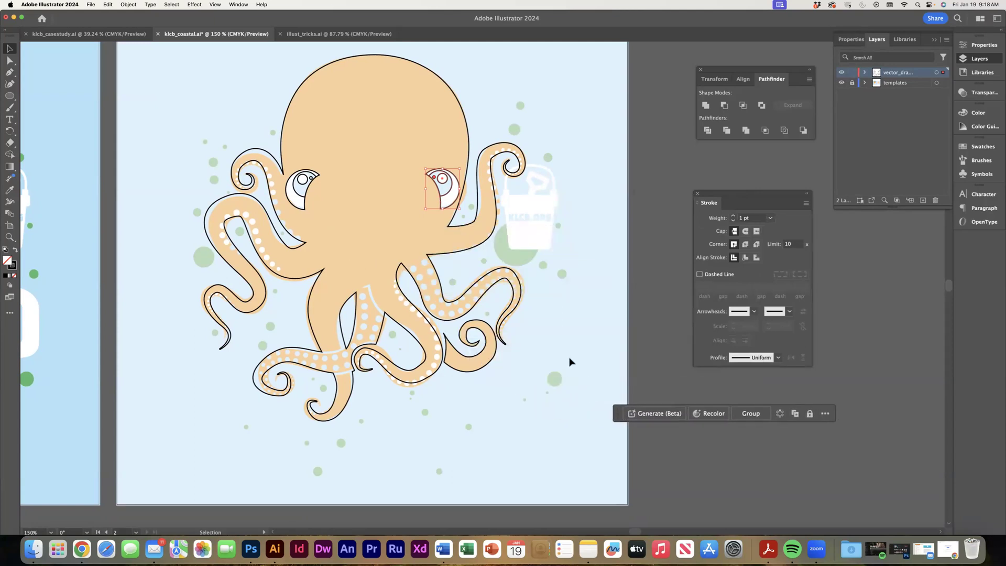
Draw a rectangle over the bucket's body and round its corners to a radius of about 0.09 in.
key("super+equal")
key("super+equal")
left_click_drag(563, 307, 340, 284)
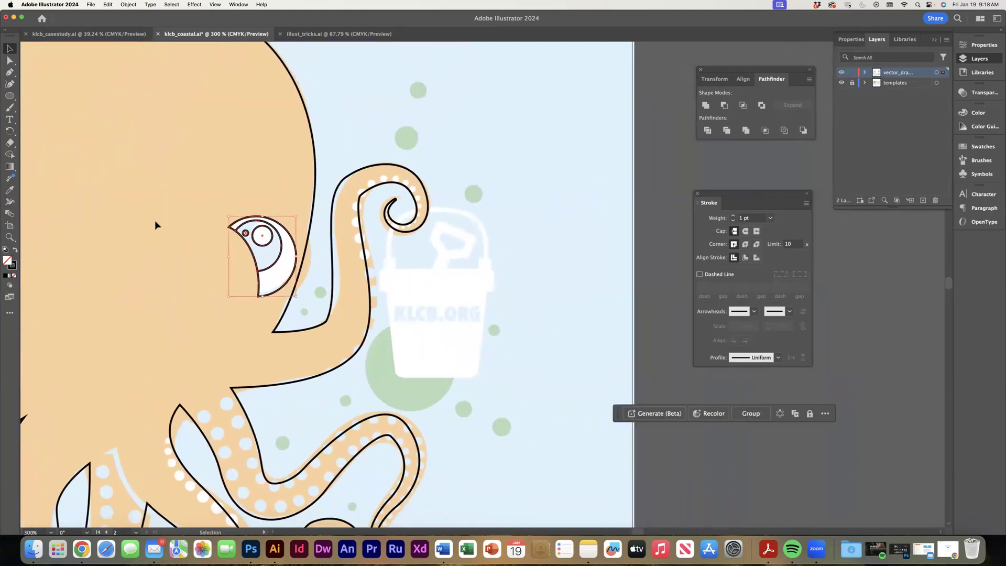
left_click_drag(16, 95, 58, 96)
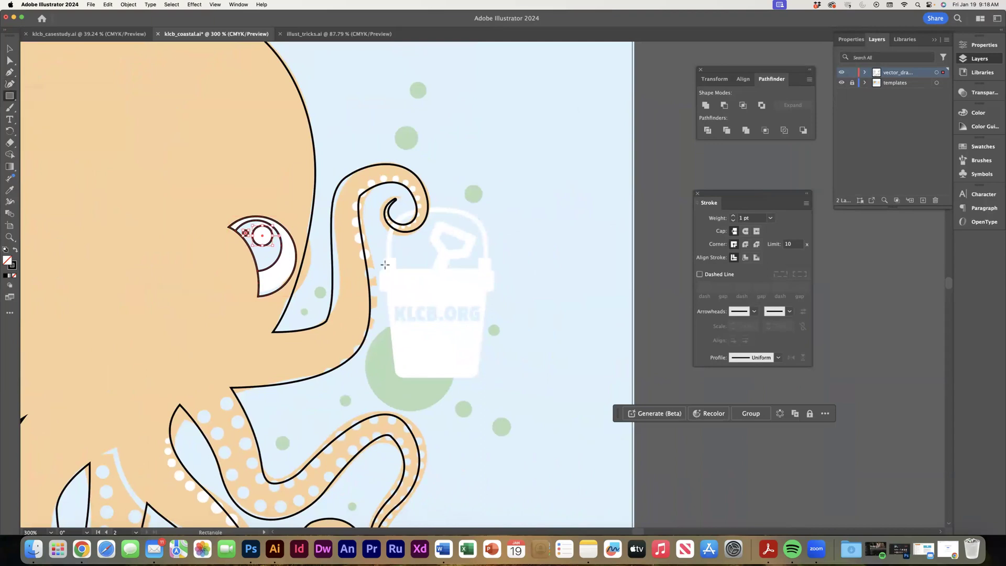
left_click_drag(389, 271, 470, 369)
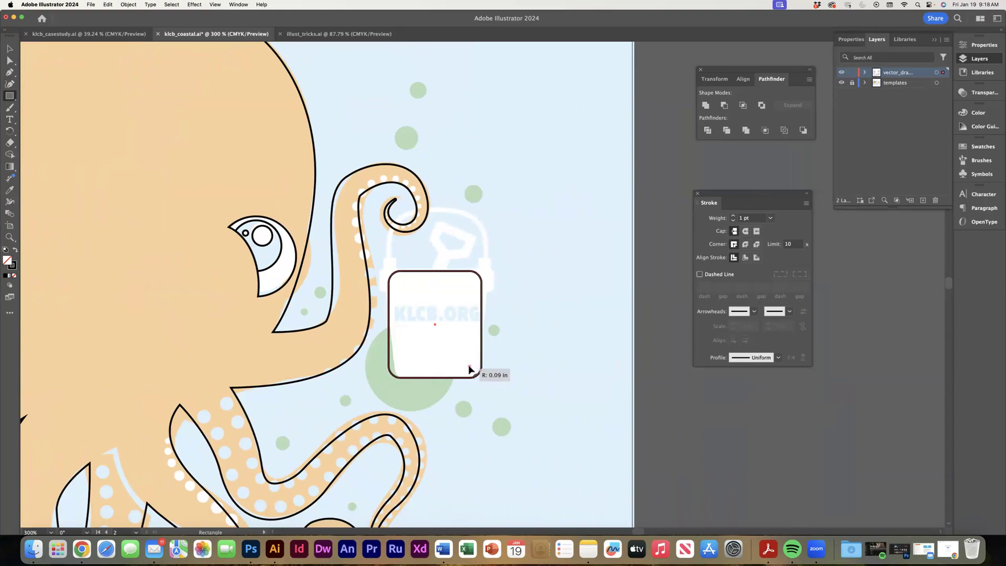
left_click_drag(470, 369, 469, 367)
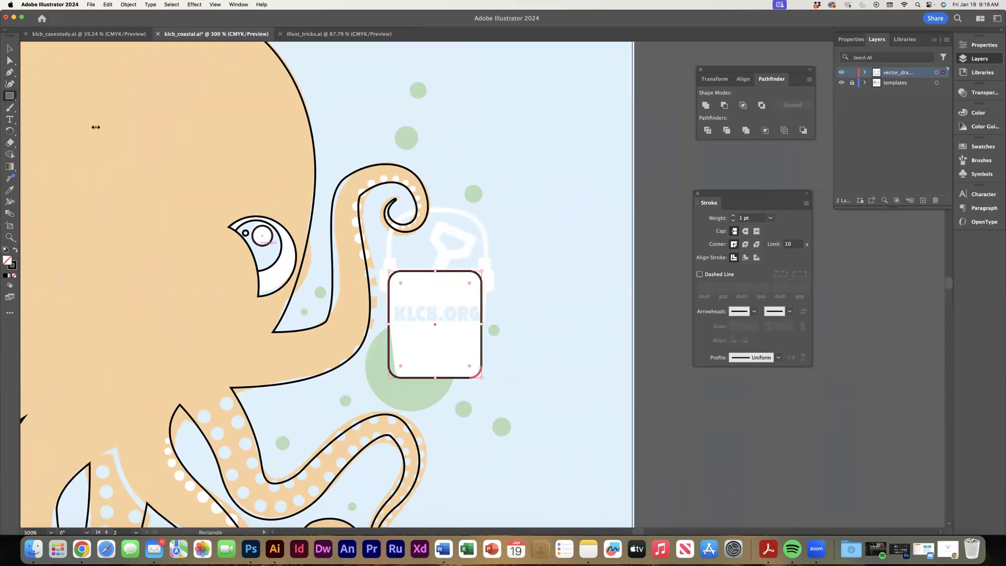
Nudge the bucket rectangle's two bottom corners inward with Direct Selection to taper its base.
left_click(8, 47)
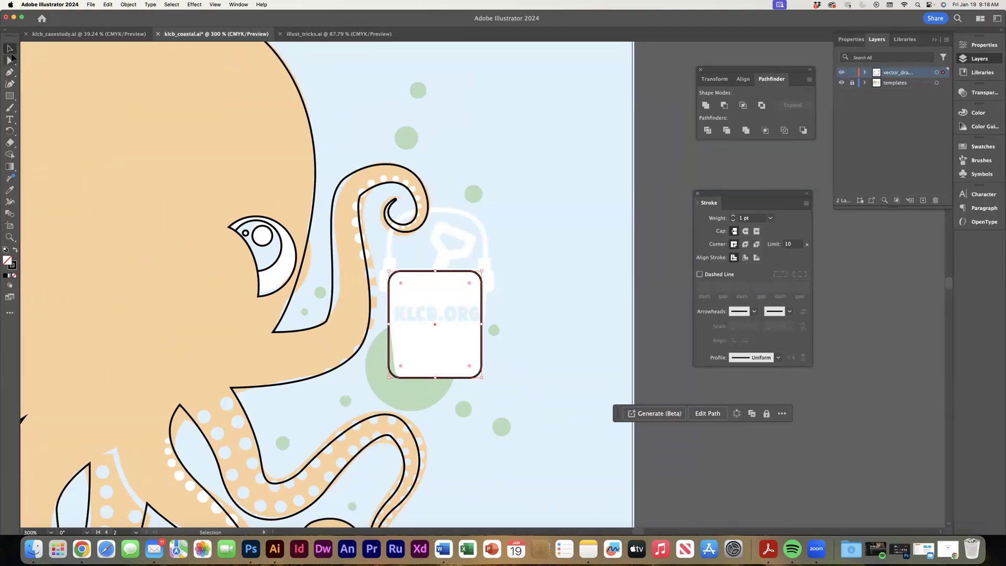
left_click(378, 358)
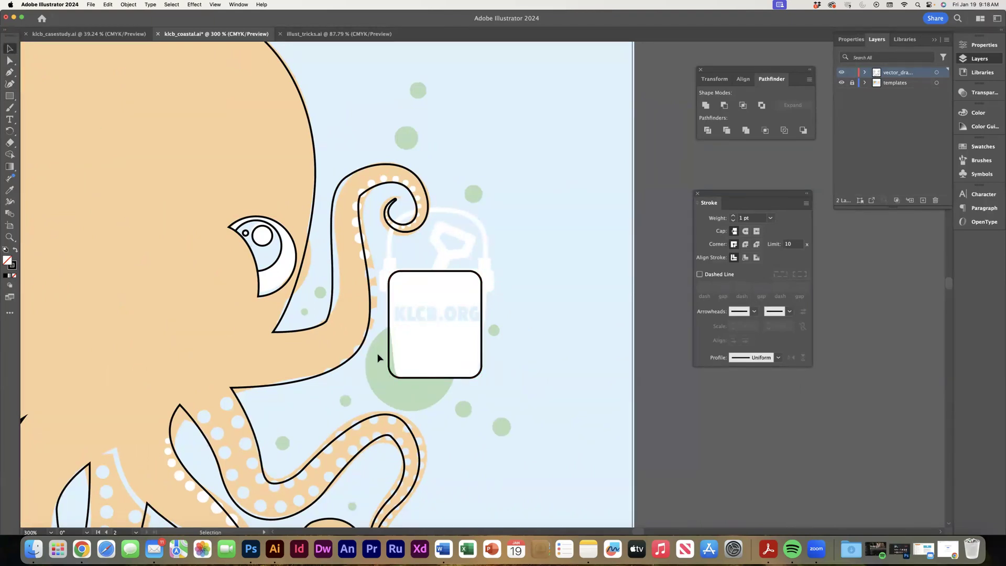
left_click(407, 384)
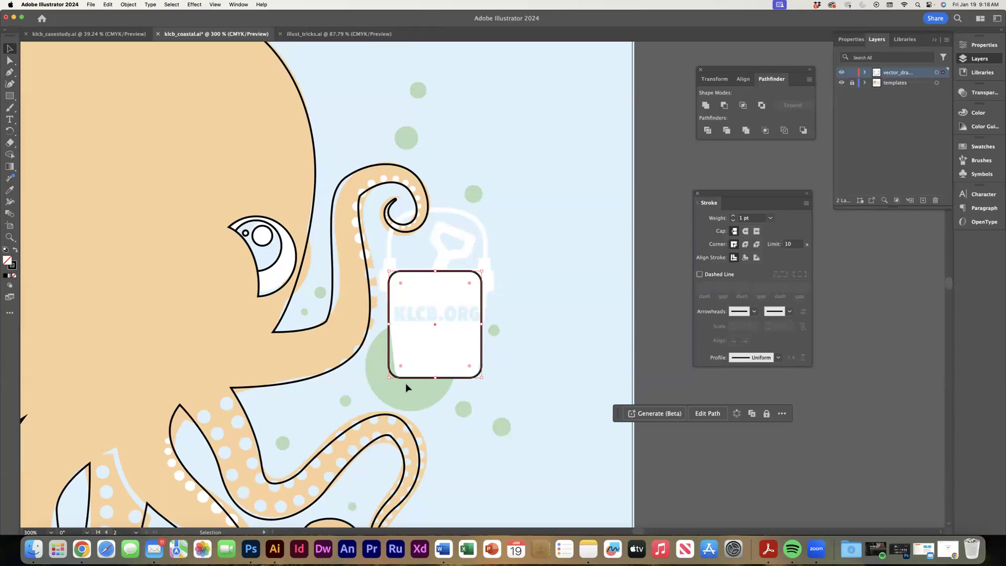
left_click(10, 59)
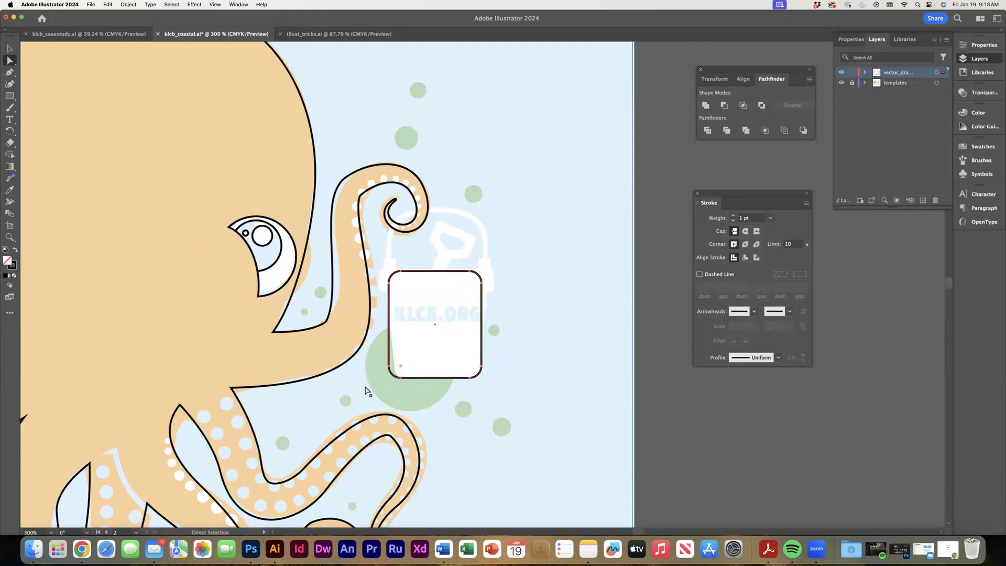
key("Right")
key("Right")
key("Right")
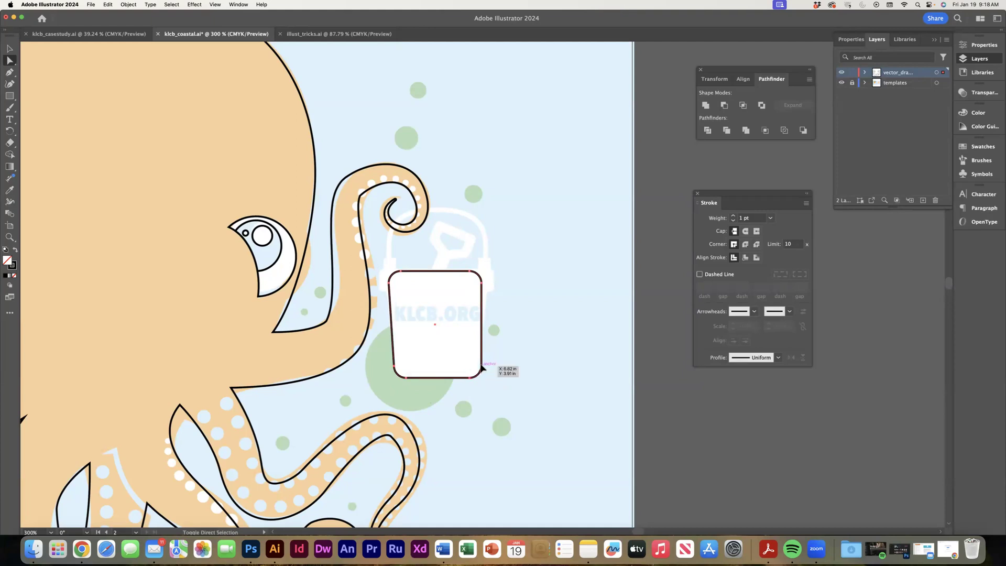
key("Left")
key("Left")
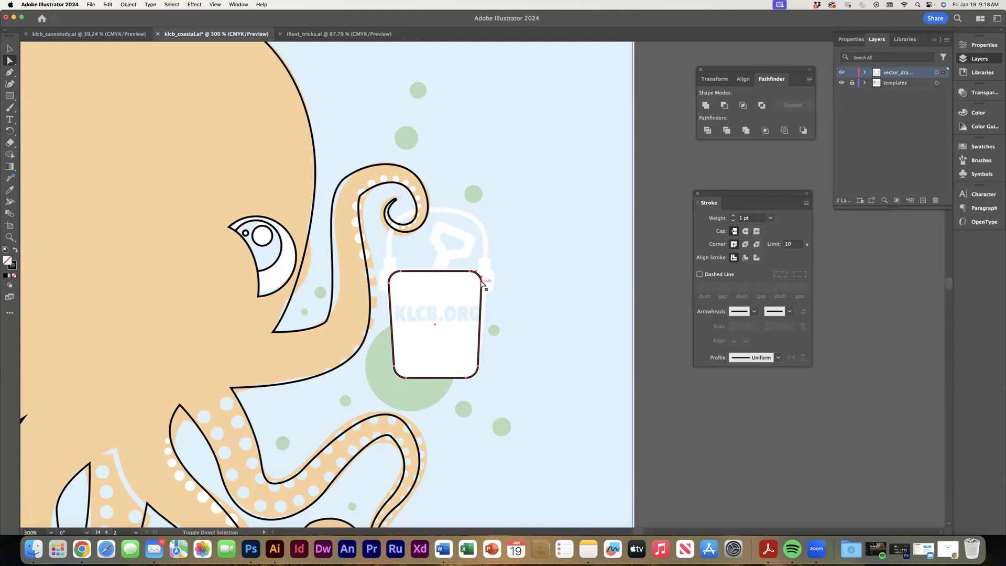
Nudge the bucket rectangle's two top corners outward to match the template's wider upper edge.
key("Right")
key("Right")
key("Right")
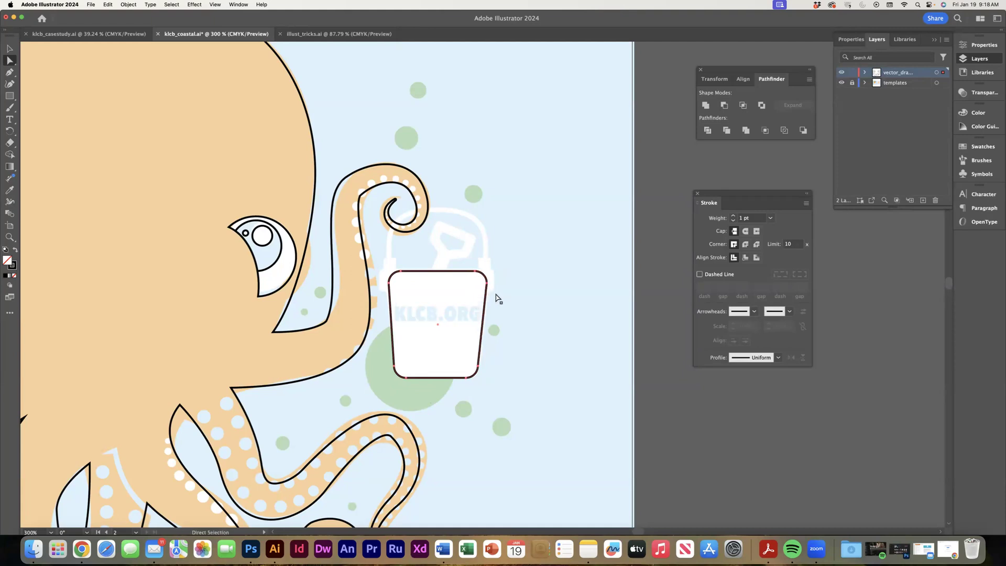
left_click(389, 282, "shift")
key("Left")
left_click(545, 350)
Draw a small rounded rectangle over the bucket's upper left rim tab and duplicate it onto the upper right tab.
key("super+equal")
key("super+equal")
key("super+equal")
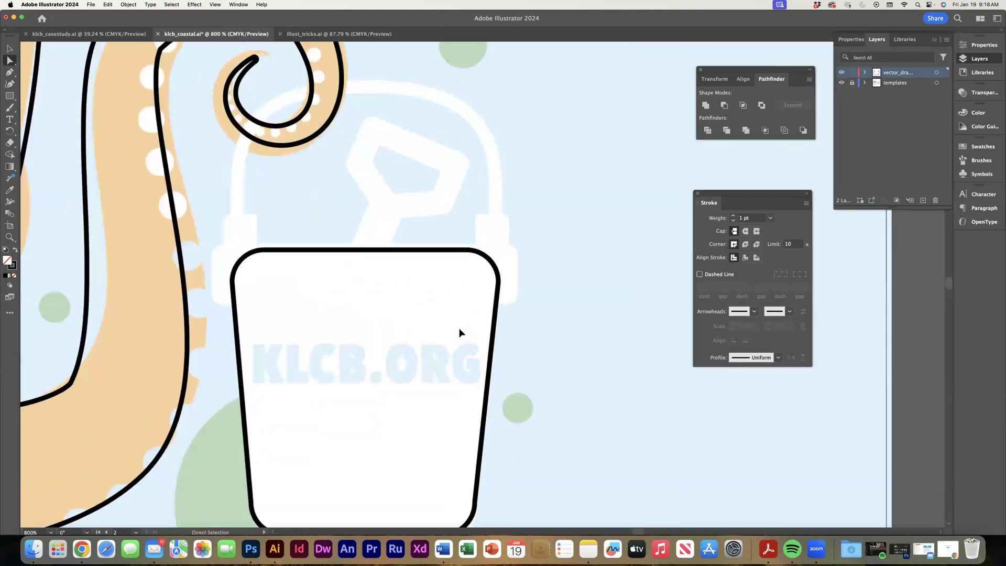
left_click(5, 96)
left_click_drag(213, 243, 223, 297)
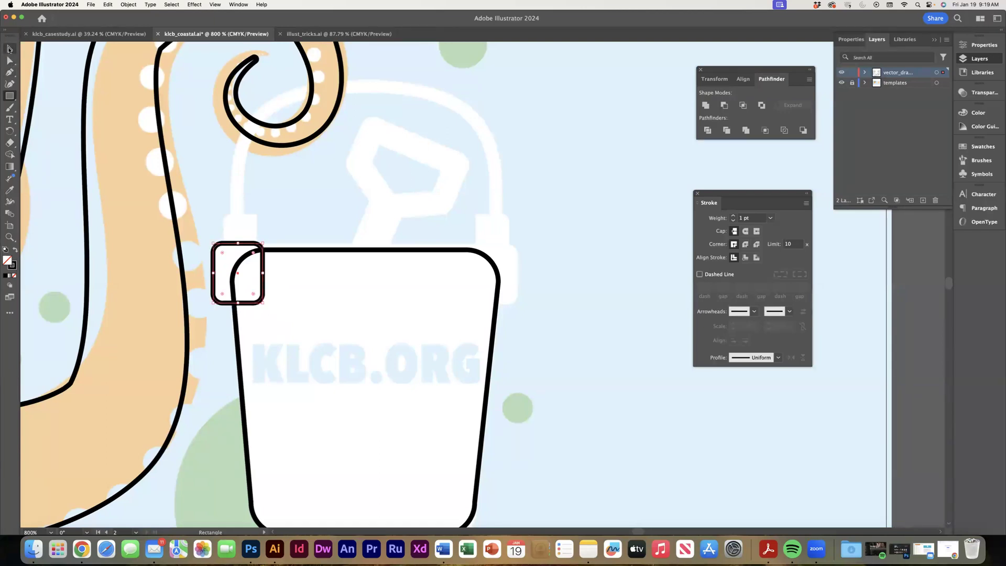
left_click(10, 49)
left_click_drag(239, 273, 494, 295)
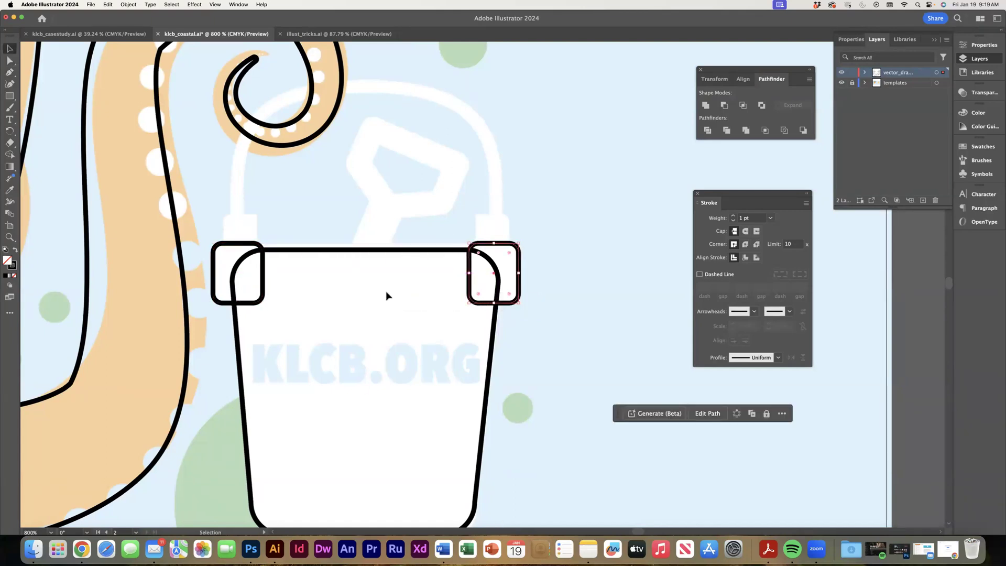
Draw a small rectangle atop the bucket's left rim tab, round its outer top corner, and duplicate it onto the right tab.
left_click(10, 94)
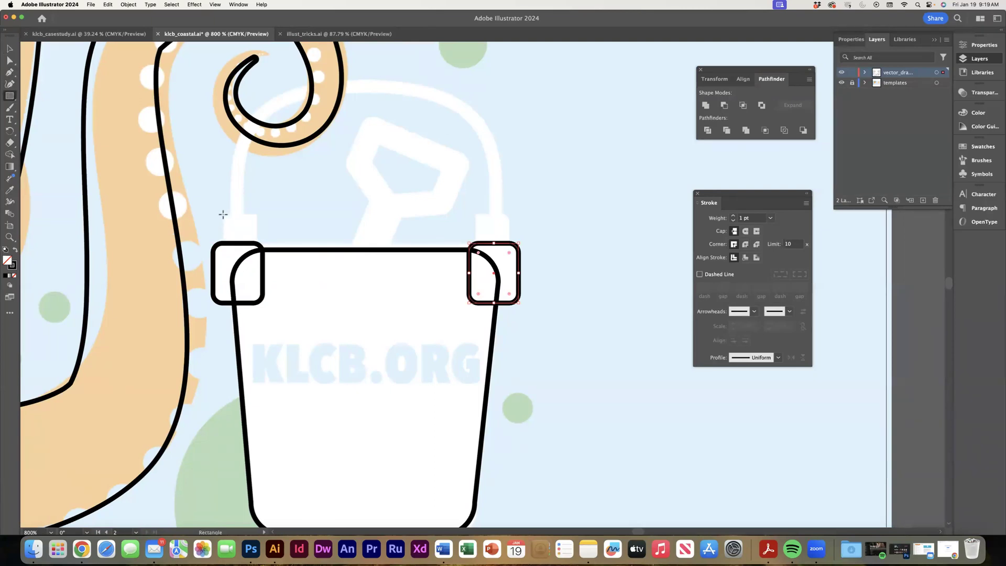
left_click_drag(222, 215, 255, 252)
key("a")
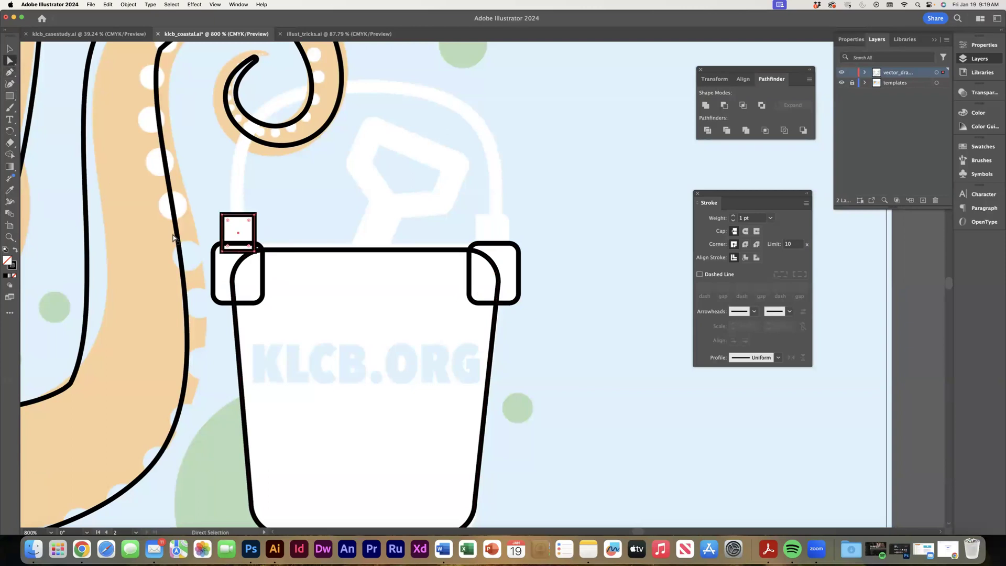
left_click_drag(226, 222, 500, 251)
left_click(10, 48)
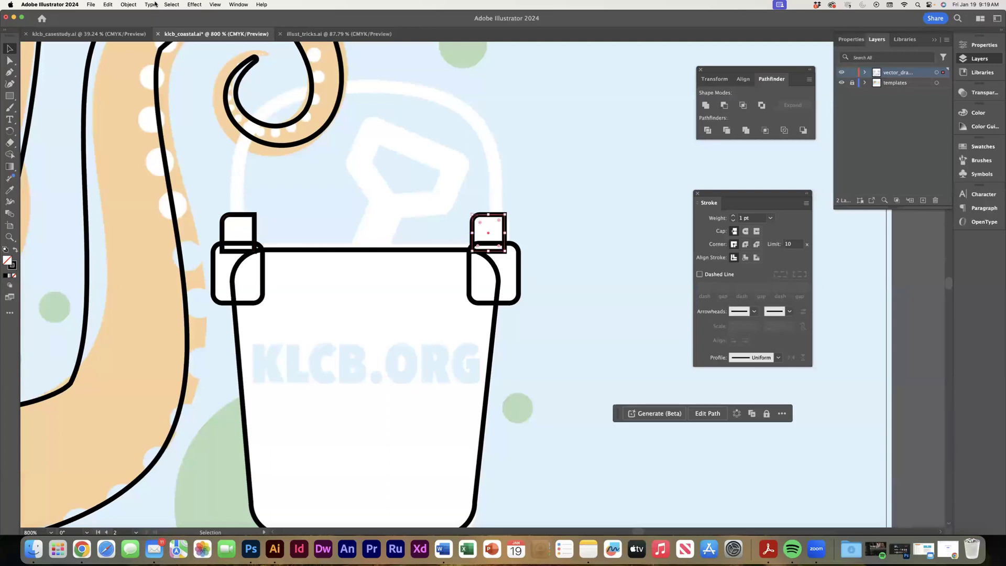
Reflect the duplicated handle mount across the vertical axis and nudge it outward to match the template.
left_click(128, 4)
mouse_move(157, 16)
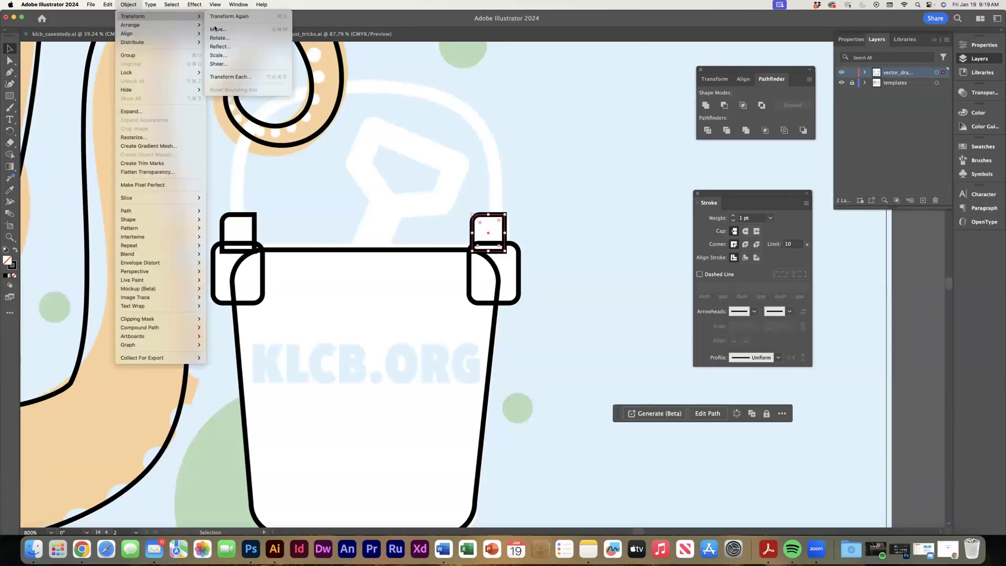
left_click(223, 46)
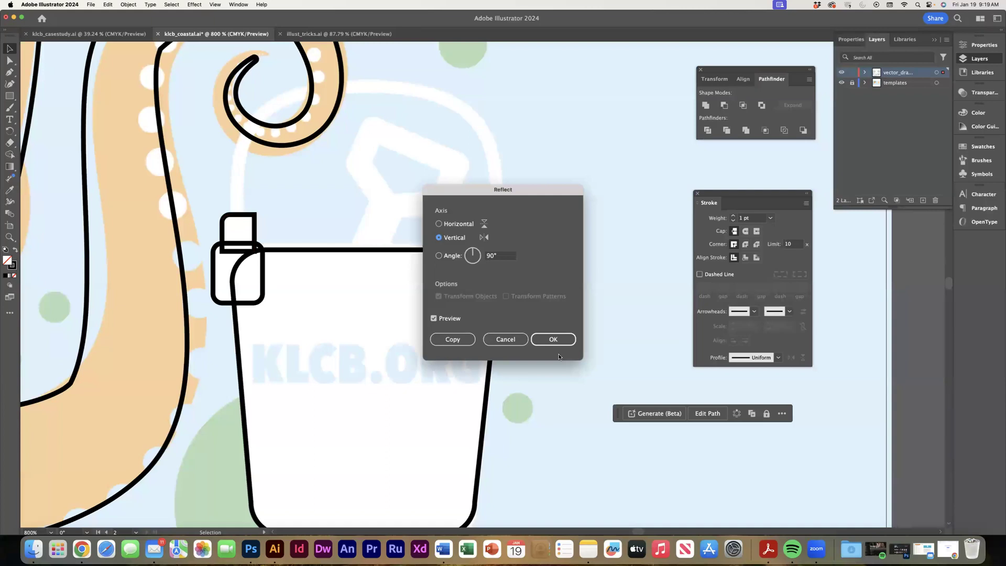
left_click(555, 341)
key("Right")
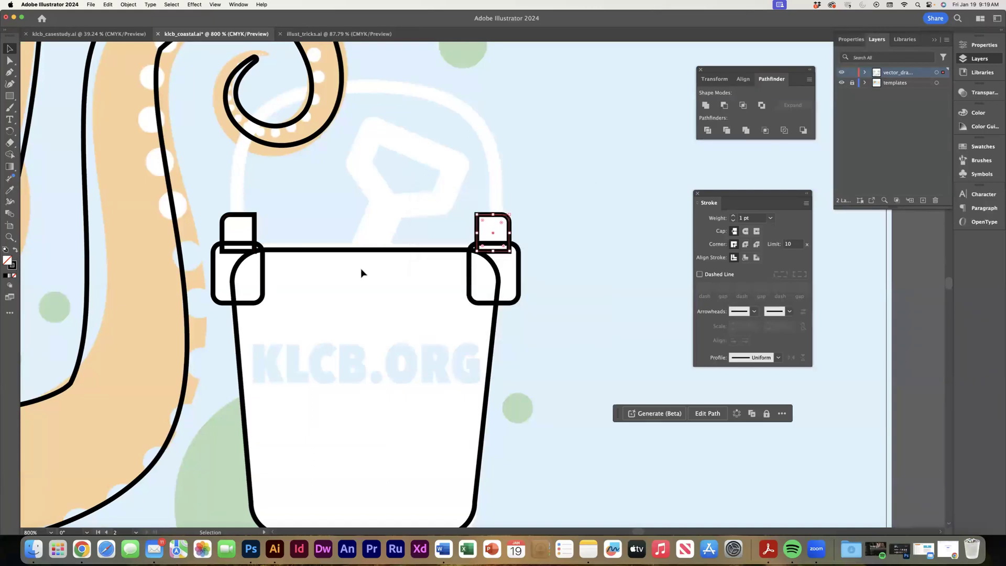
Unite the bucket body, both rim tabs and both handle mounts into one outline with Pathfinder.
left_click(257, 231, "shift")
left_click(265, 269, "shift")
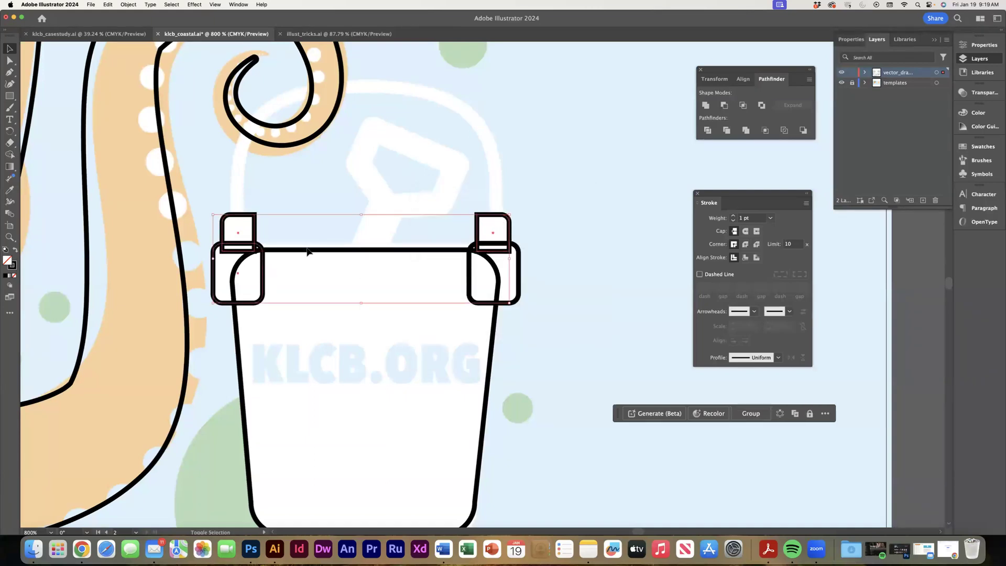
left_click(705, 104)
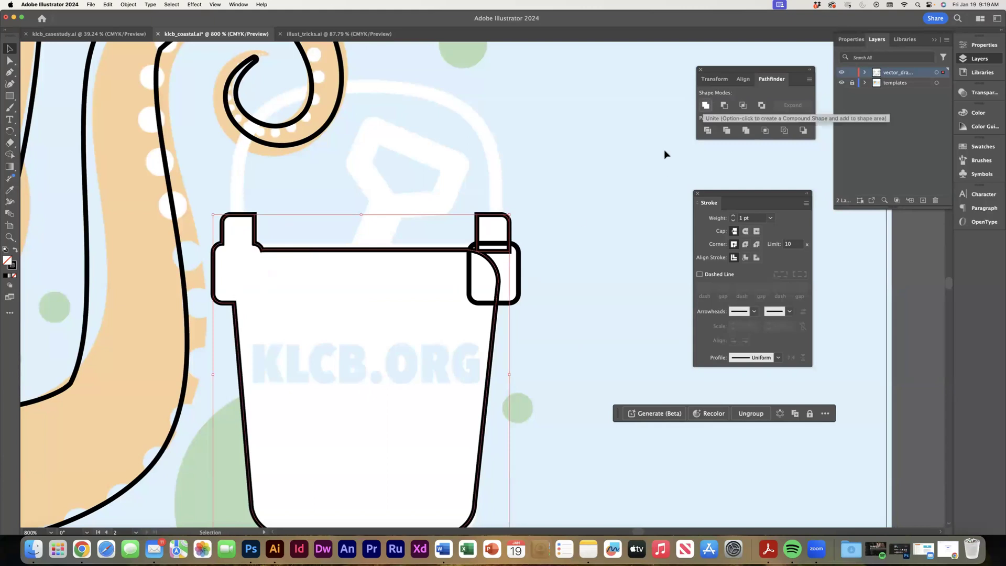
left_click(583, 257)
left_click(509, 252)
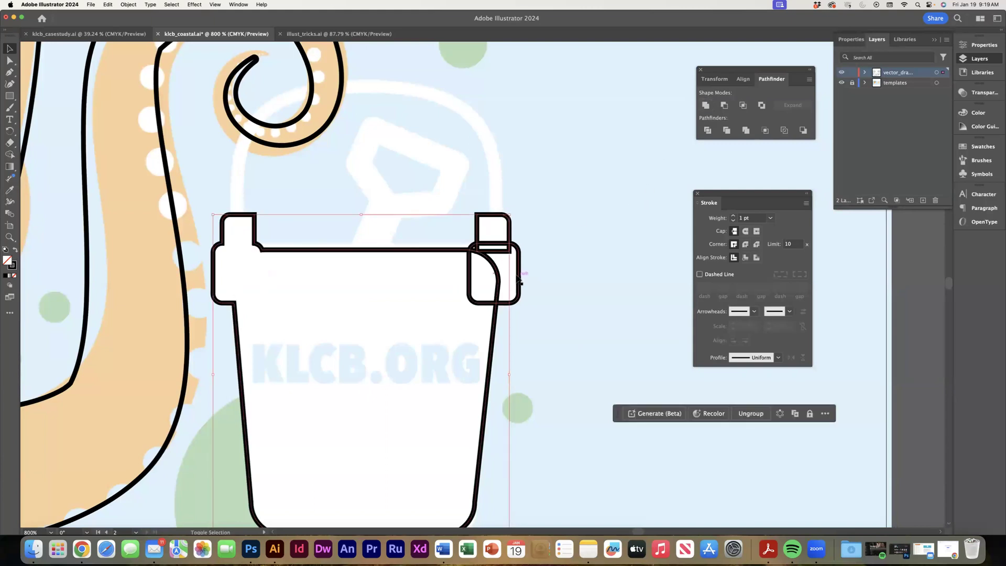
left_click(521, 280, "shift")
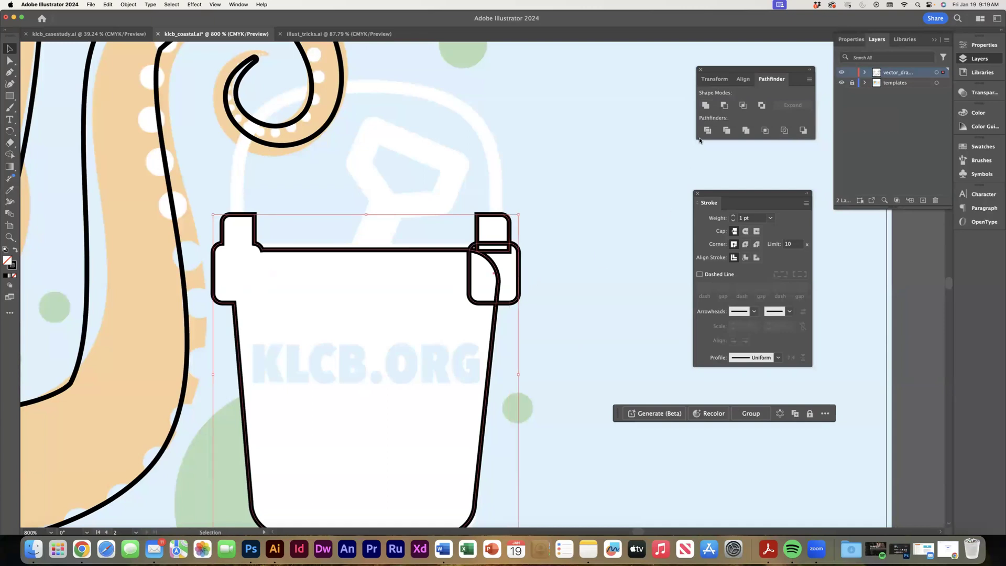
left_click(706, 105)
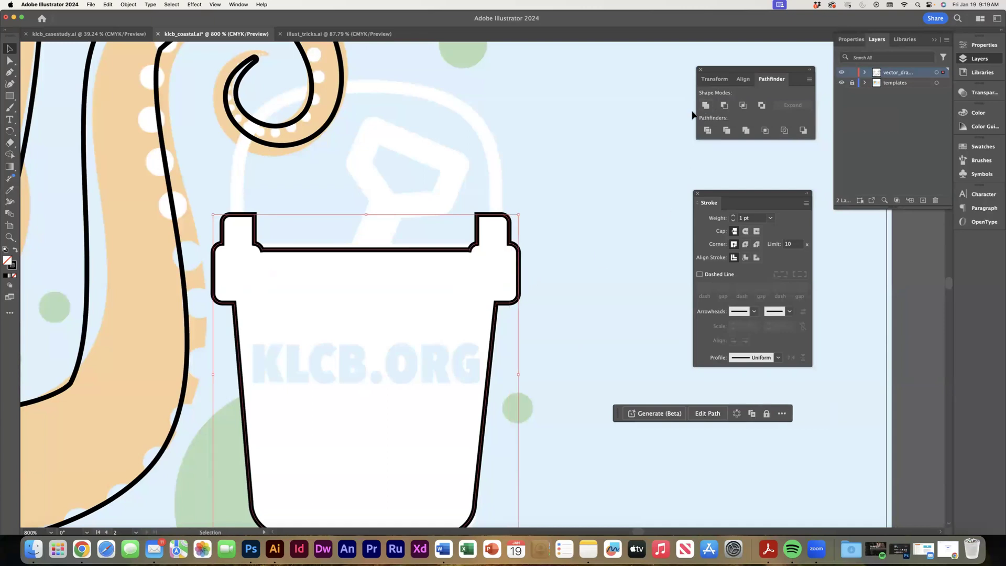
left_click(561, 215)
Trace the bucket's curved handle with the Pen tool from the left mount over to the right mount.
scroll(303, 194, "up", 5)
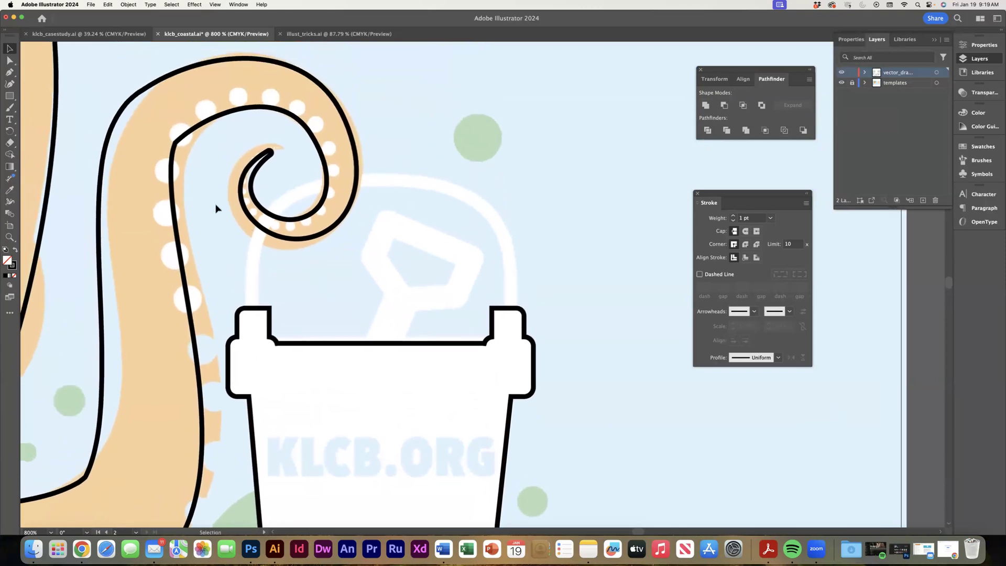
left_click(9, 71)
left_click(252, 308)
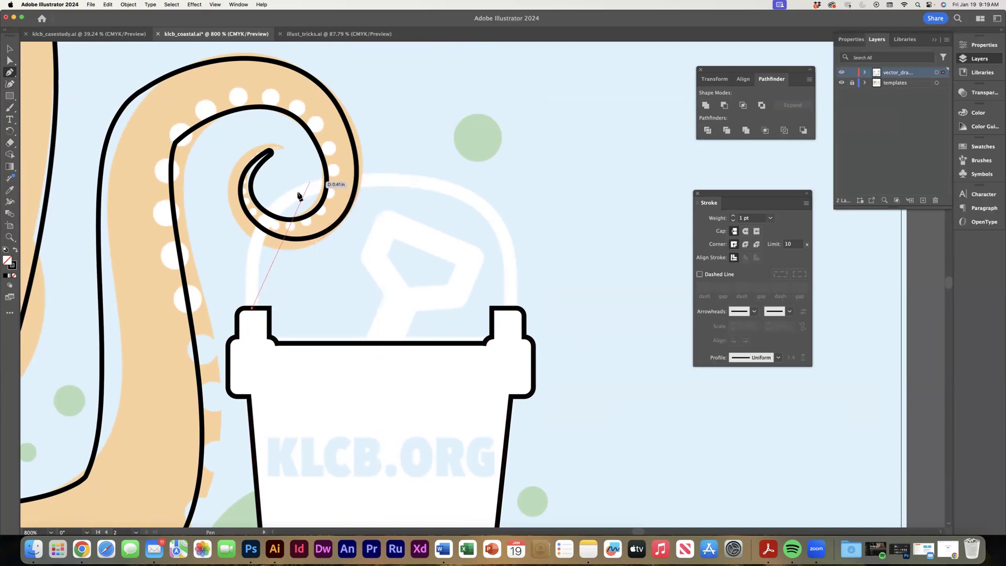
left_click_drag(295, 194, 346, 179)
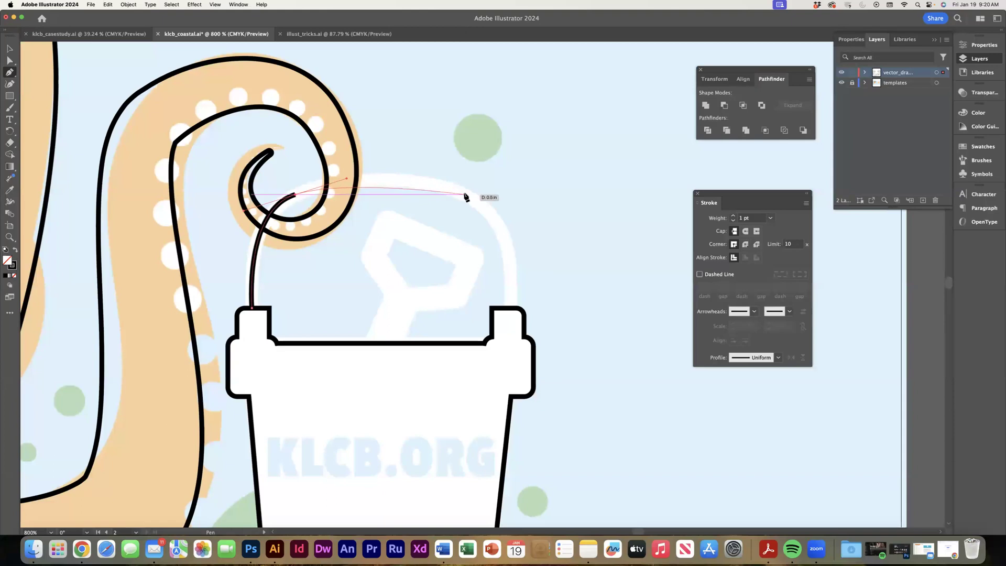
left_click_drag(468, 195, 501, 218)
left_click_drag(507, 313, 501, 383)
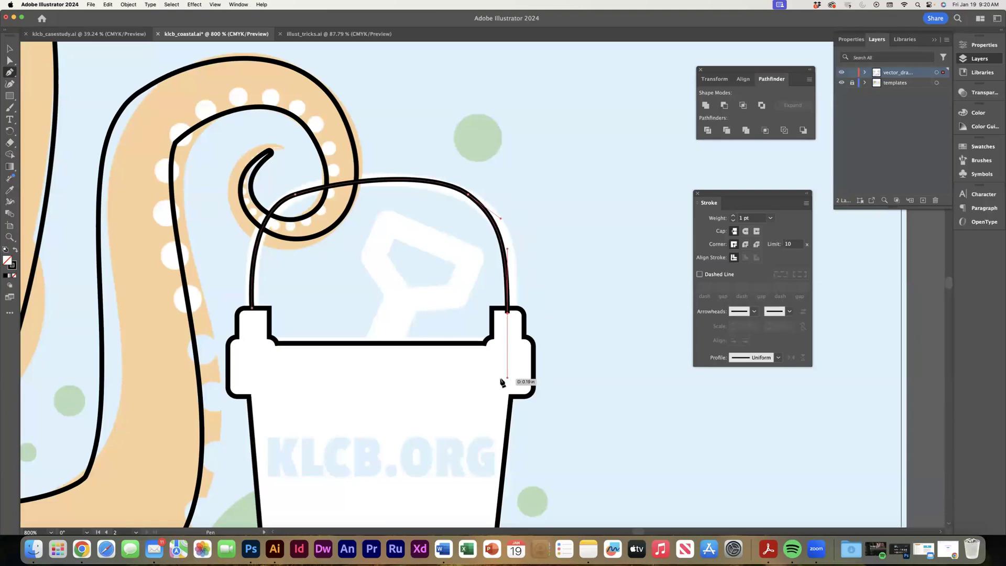
key("super+z")
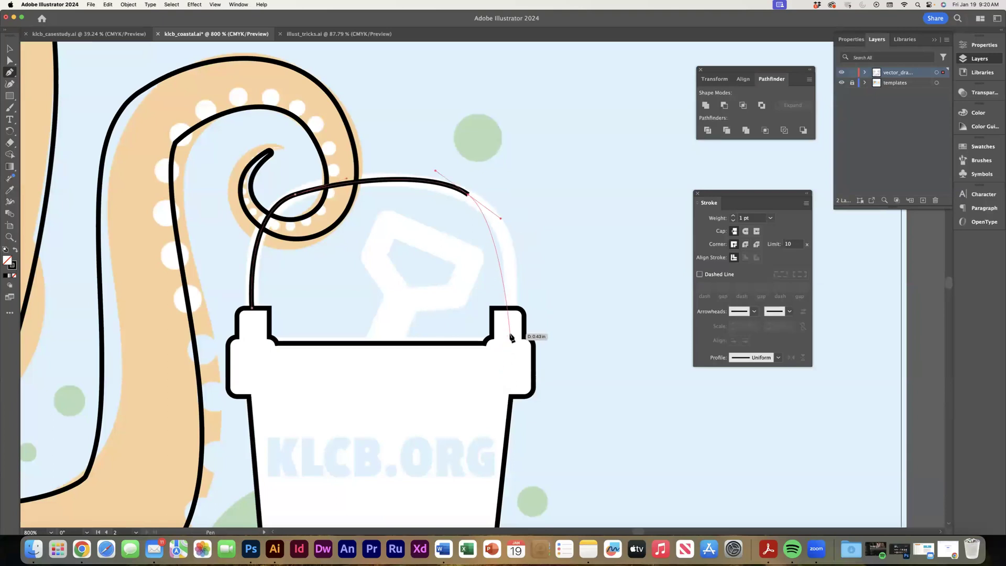
left_click_drag(509, 329, 499, 402)
Give the handle path a 2 pt stroke with round caps and round joins, and expand it into a shape.
left_click(10, 48)
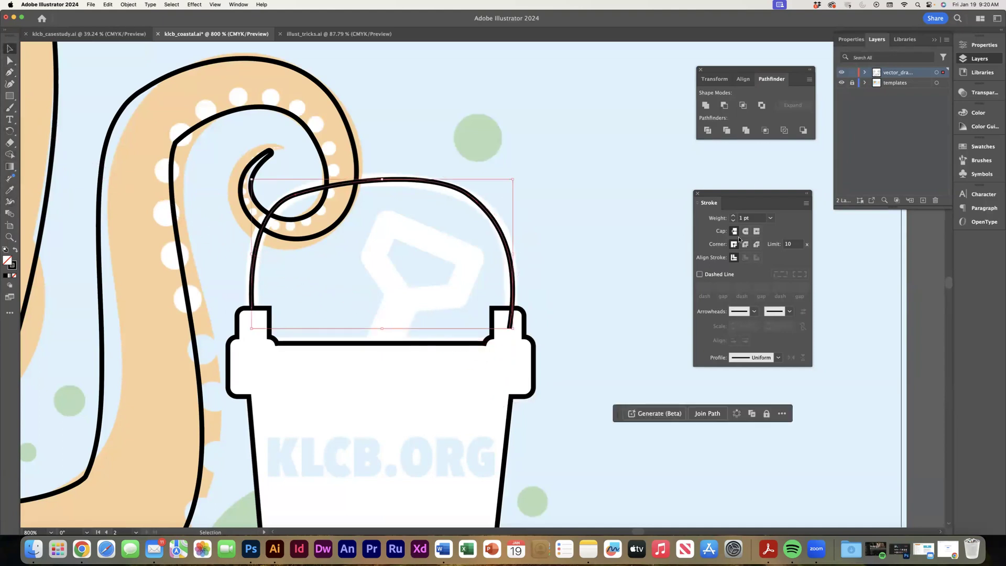
left_click(734, 216)
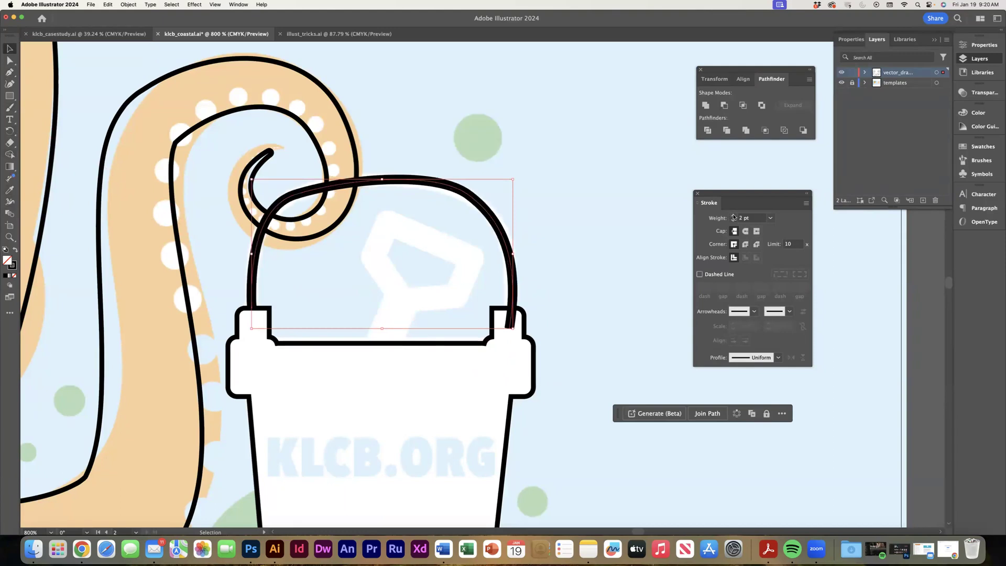
left_click(745, 231)
left_click(745, 245)
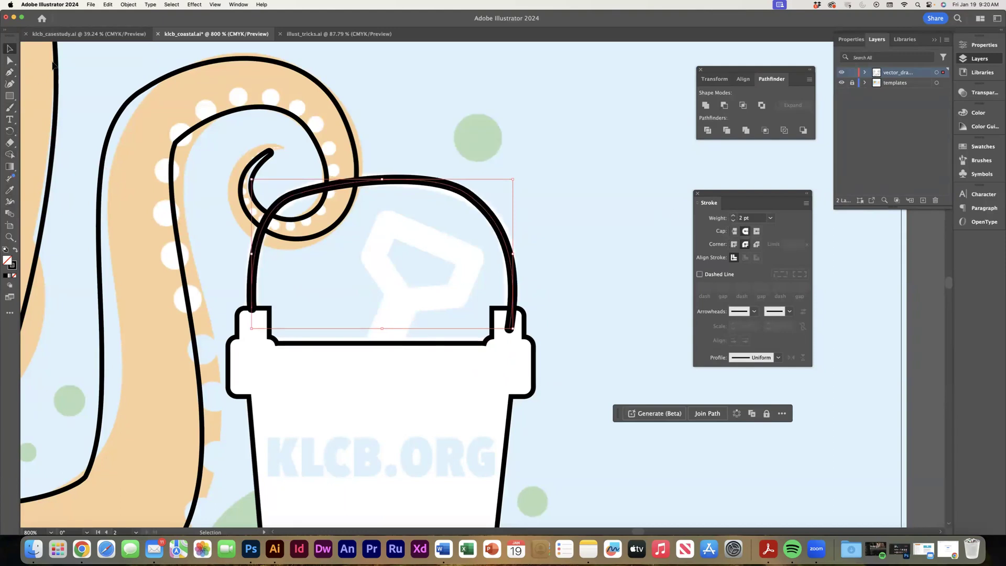
left_click(124, 5)
left_click(142, 110)
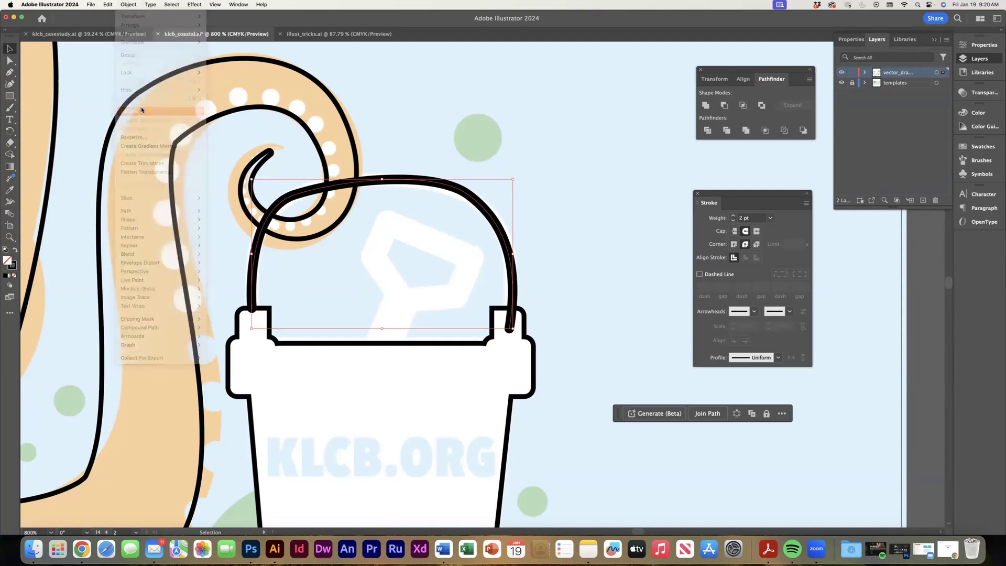
left_click(528, 332)
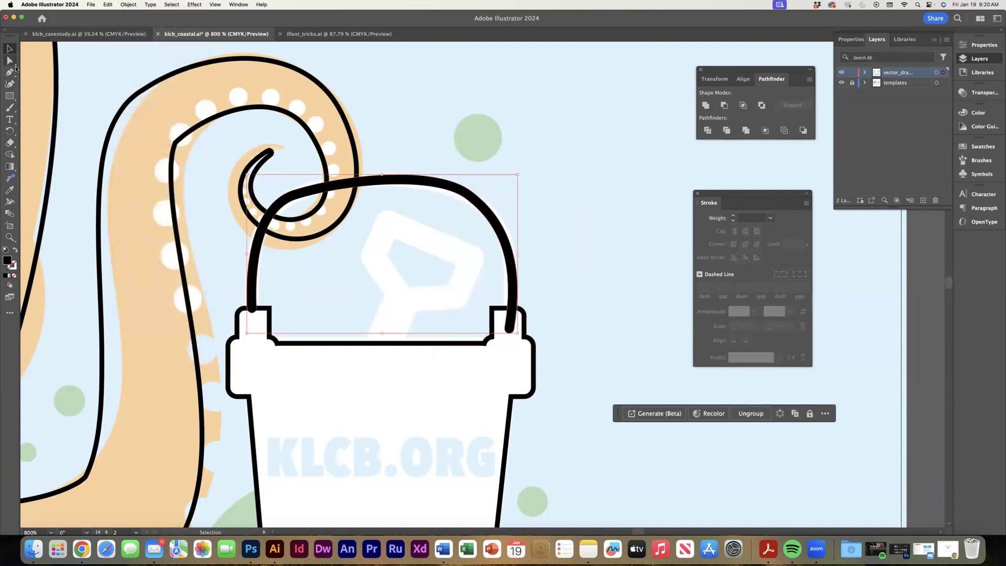
Unite the expanded handle with the bucket and swap fill and stroke so the merged shape is only outlined.
left_click(234, 347, "shift")
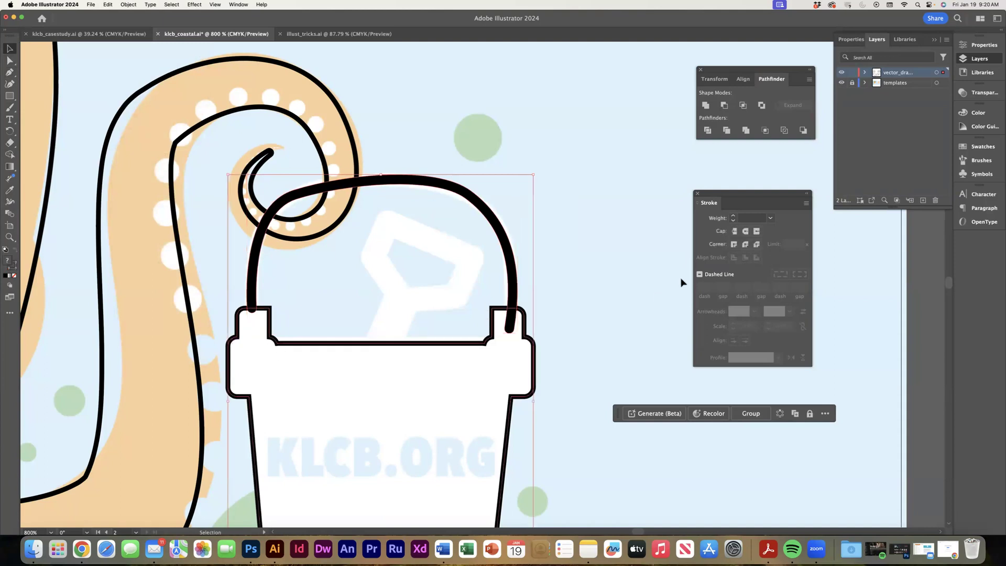
left_click(705, 105)
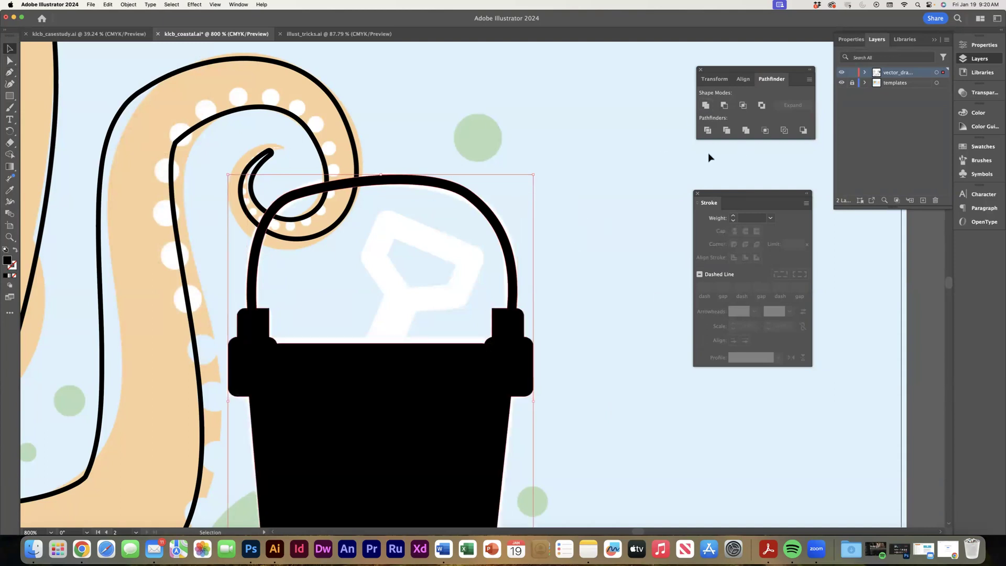
left_click(16, 251)
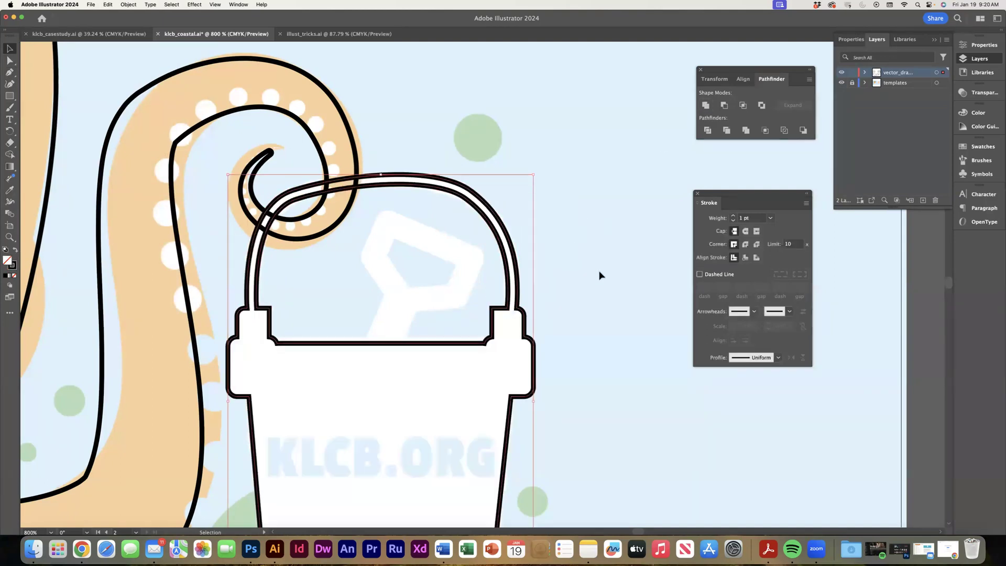
left_click(624, 237)
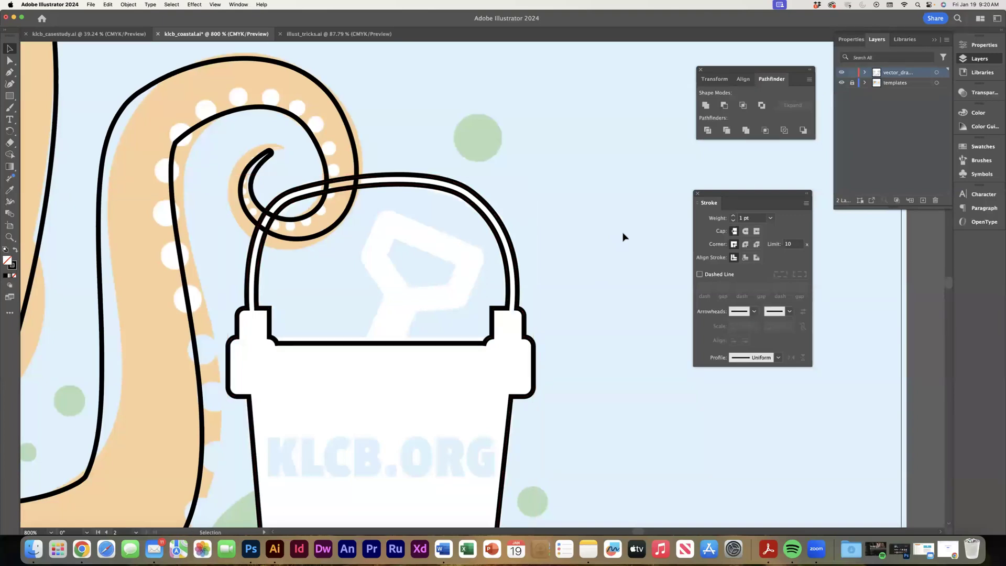
Draw a closed four-sided Pen shape over the handle where the tentacle's outer curl crosses in front of it.
left_click(327, 188)
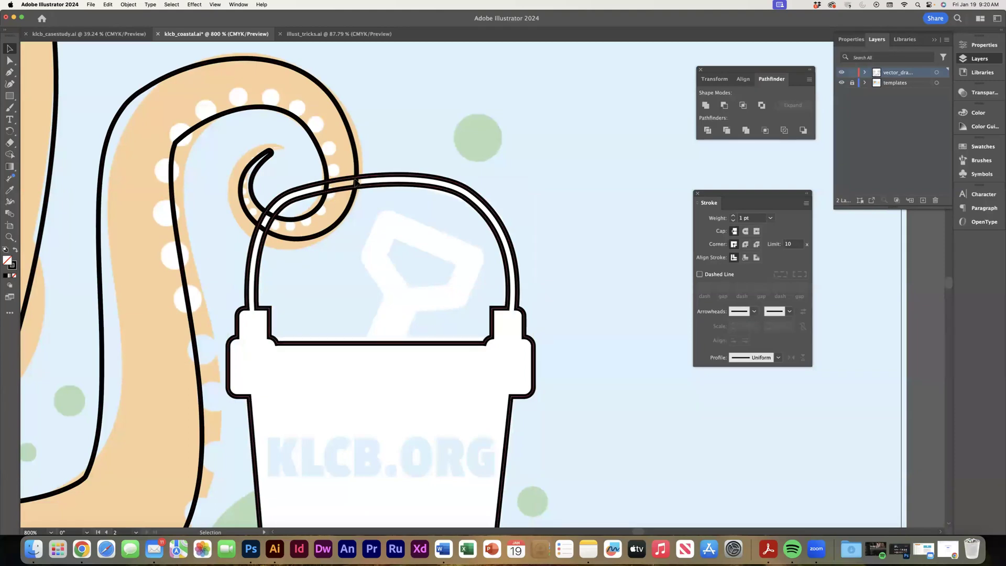
left_click(9, 73)
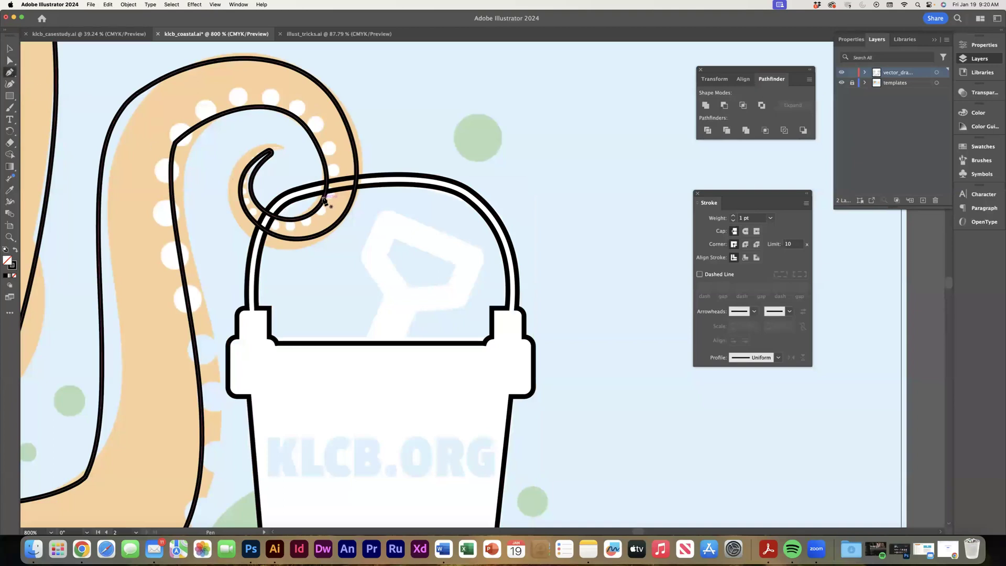
left_click(325, 198)
left_click_drag(323, 164, 324, 162)
left_click(326, 171)
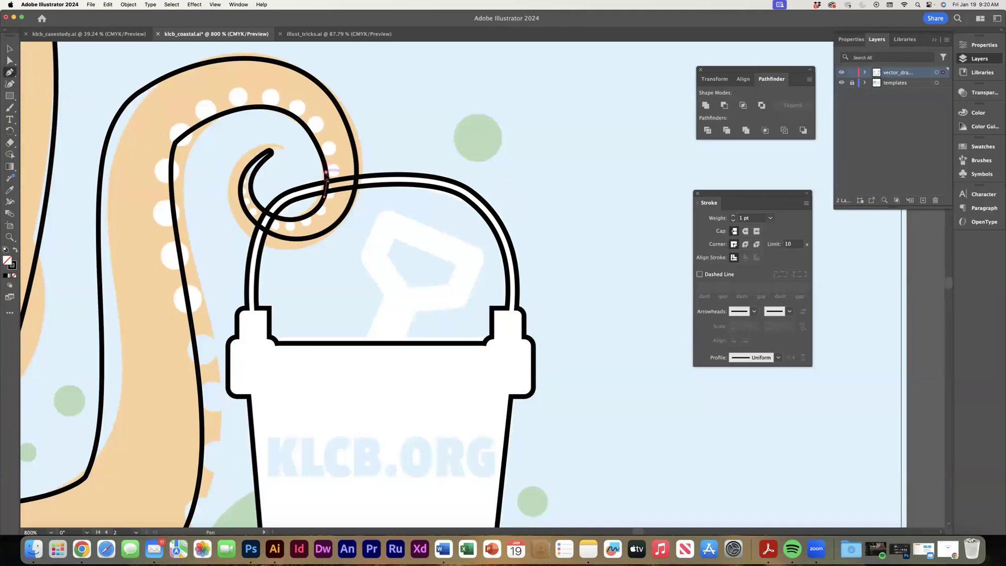
left_click(358, 170)
left_click(354, 198)
left_click(325, 198)
Subtract the small Pen shape from the bucket with Minus Front to cut the handle behind the tentacle.
key("v")
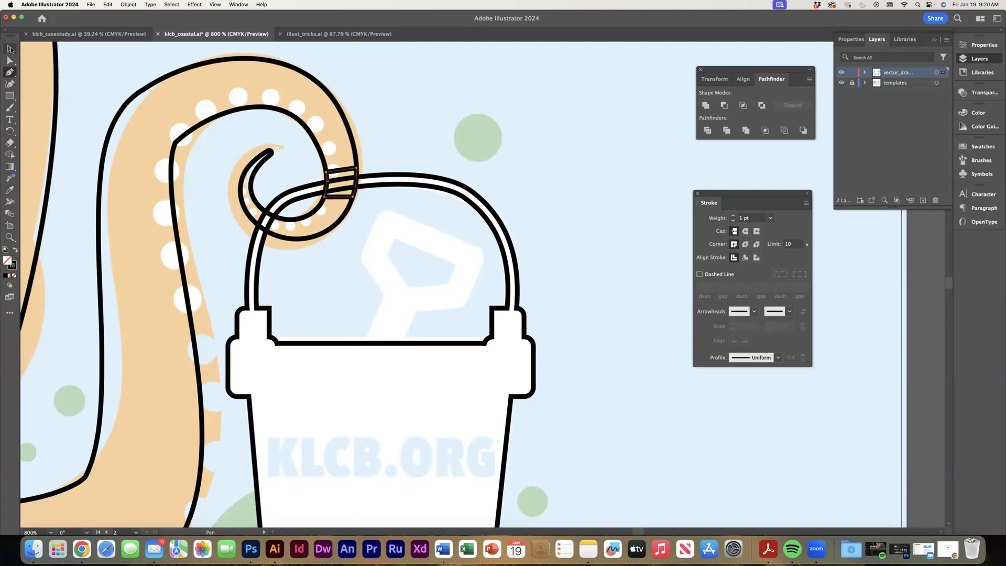
left_click(403, 176, "shift")
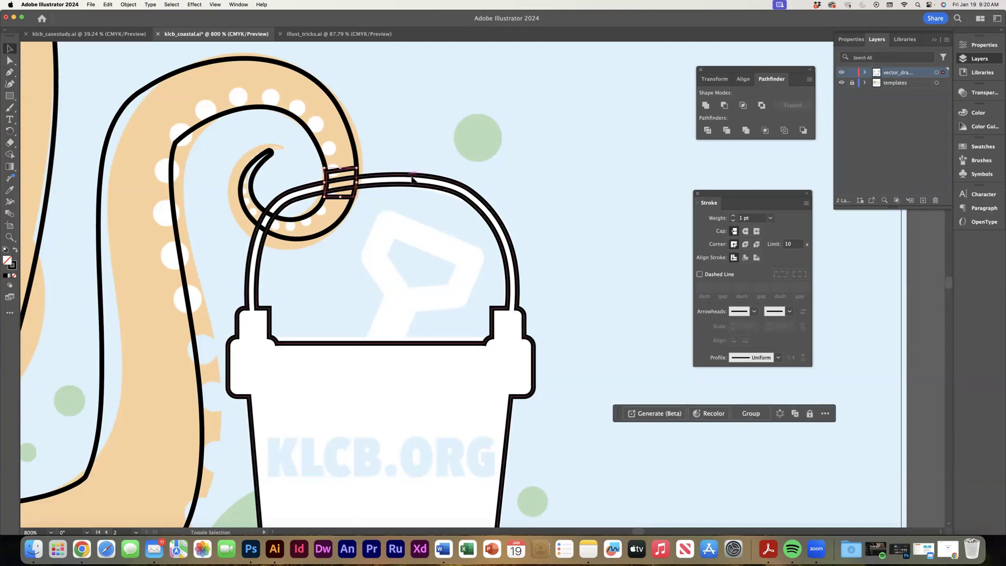
left_click(725, 105)
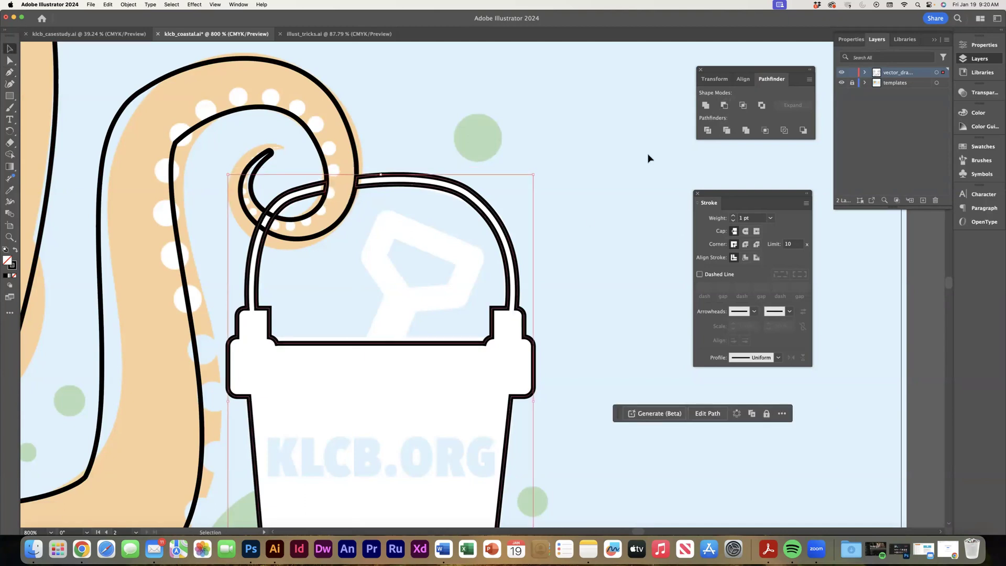
left_click(647, 205)
Review the whole octopus linework by hiding the templates layer temporarily and showing it again.
key("super+minus")
key("super+minus")
key("super+minus")
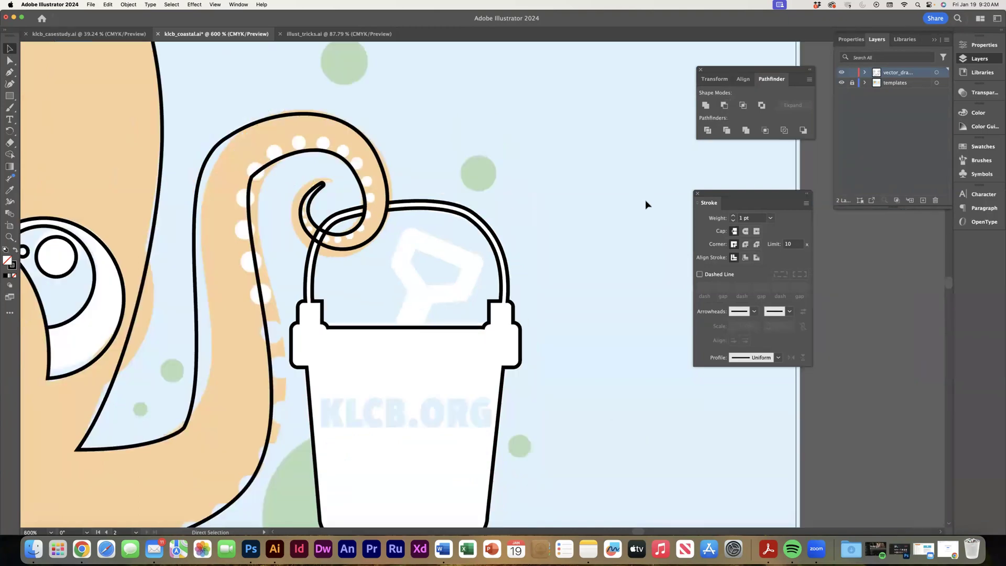
key("super+minus")
key("super+minus")
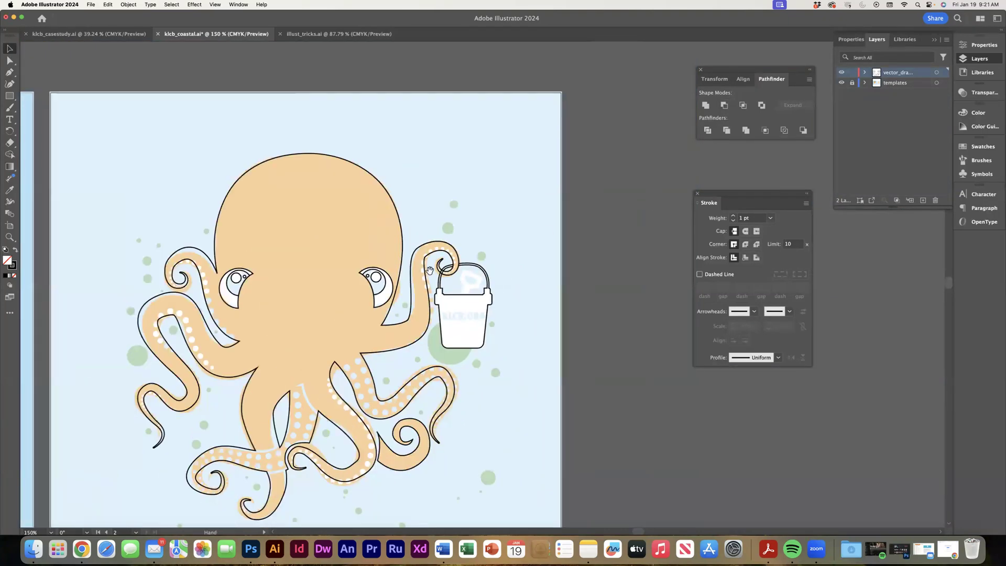
left_click_drag(187, 285, 261, 204)
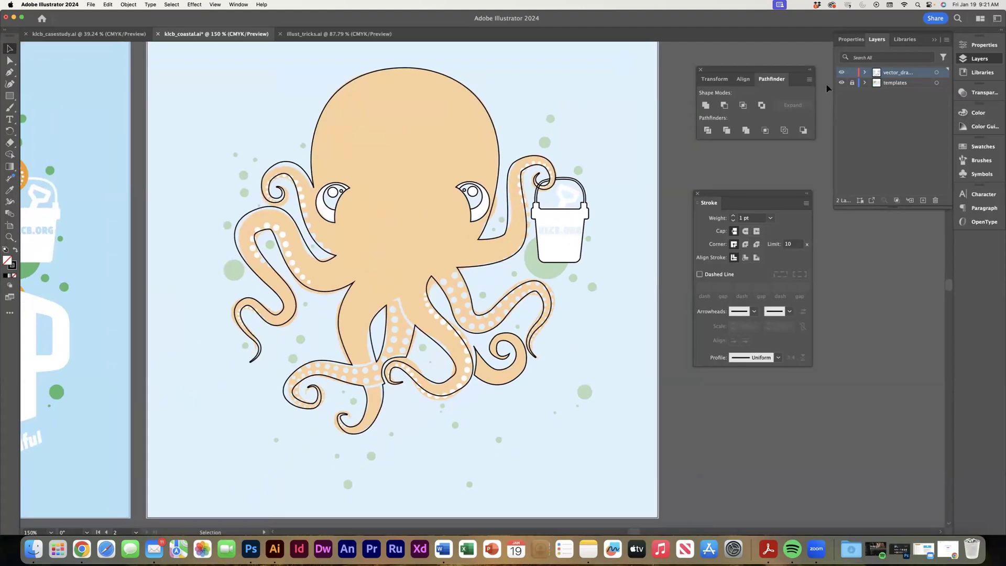
left_click(842, 83)
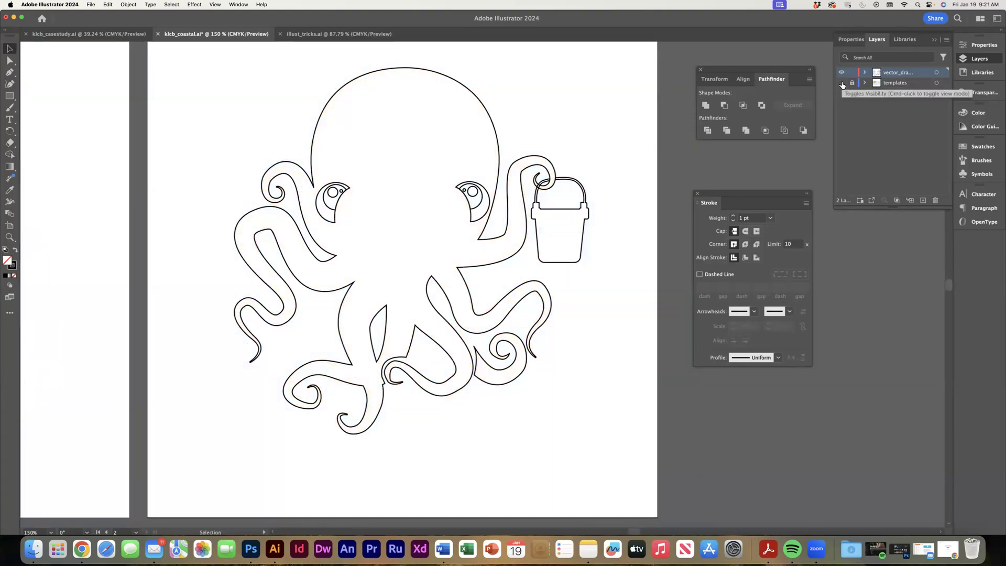
left_click(842, 83)
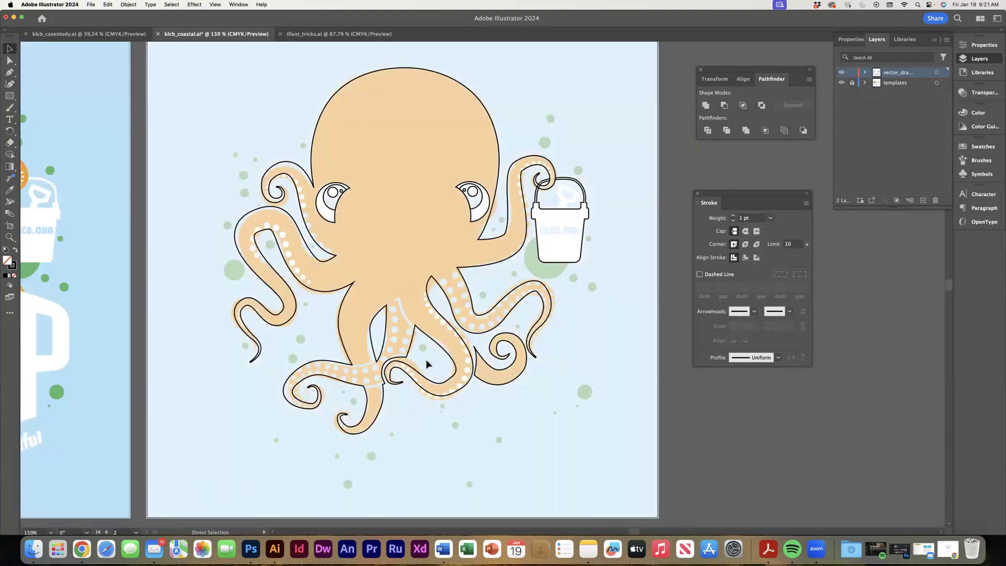
Add the text CLEANUP on the right artboard, enlarged to about 100 pt and placed across the octopus's tentacles.
key("super+1")
left_click_drag(166, 311, 341, 325)
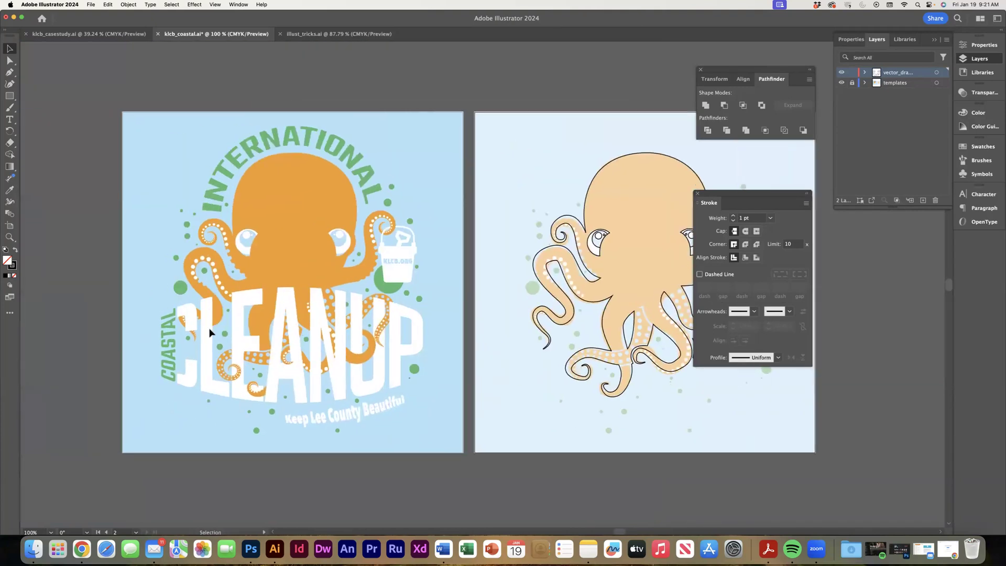
left_click_drag(517, 335, 311, 310)
key("t")
left_click(323, 392)
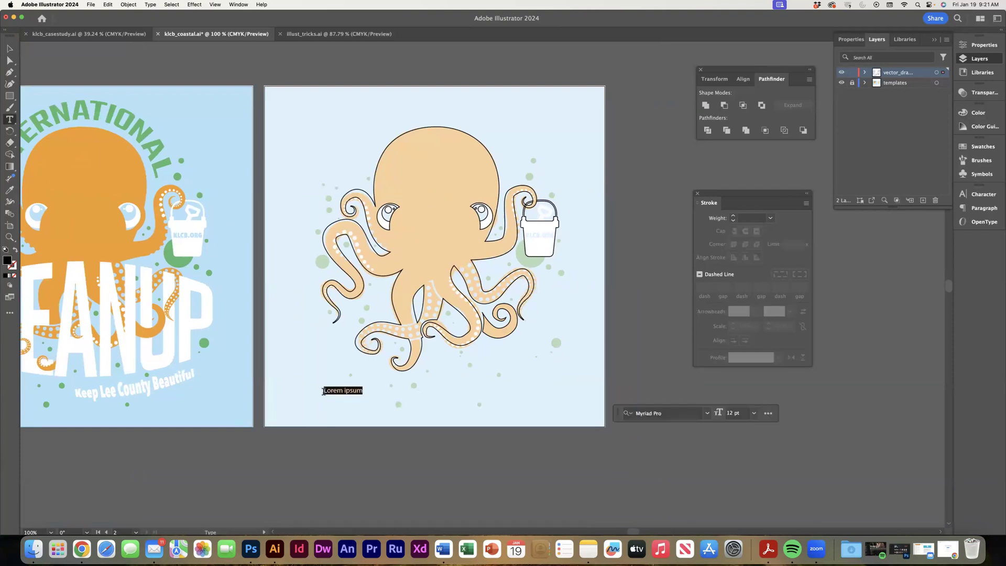
type("CLEANUP")
key("Escape")
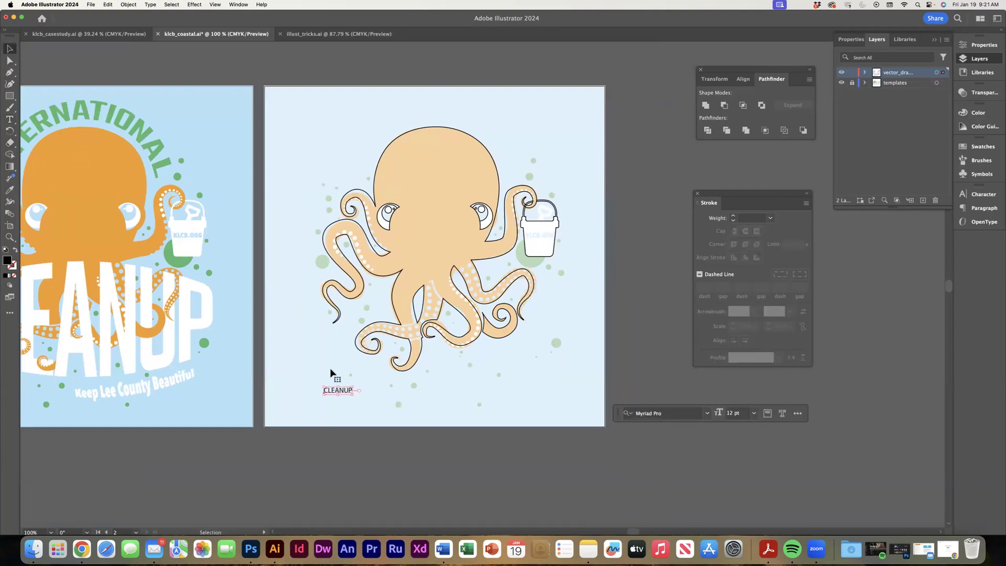
left_click_drag(353, 396, 470, 479)
left_click_drag(354, 388, 457, 318)
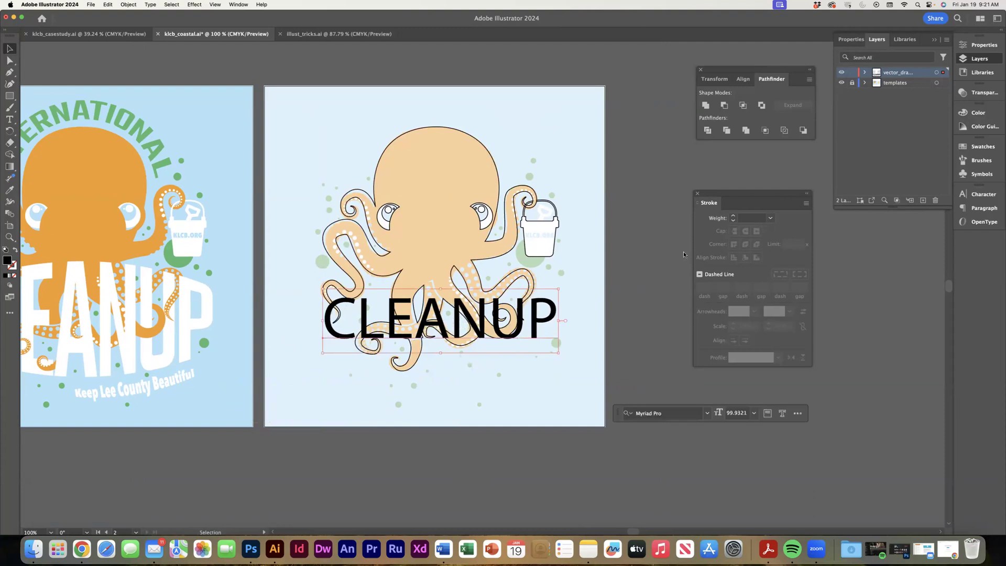
Set the CLEANUP text in Avenir Next Condensed with the Bold style.
left_click(979, 194)
left_click(239, 5)
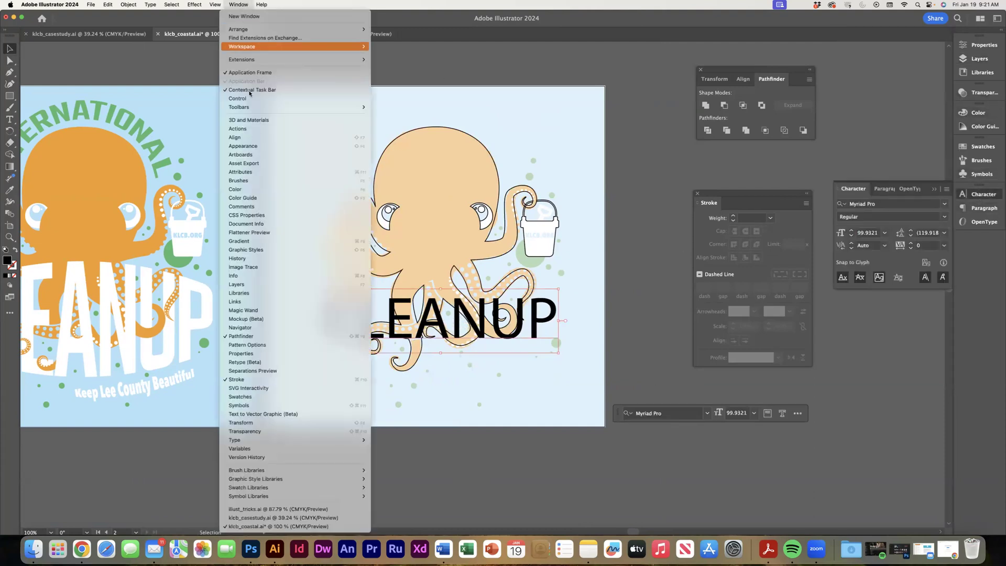
mouse_move(340, 440)
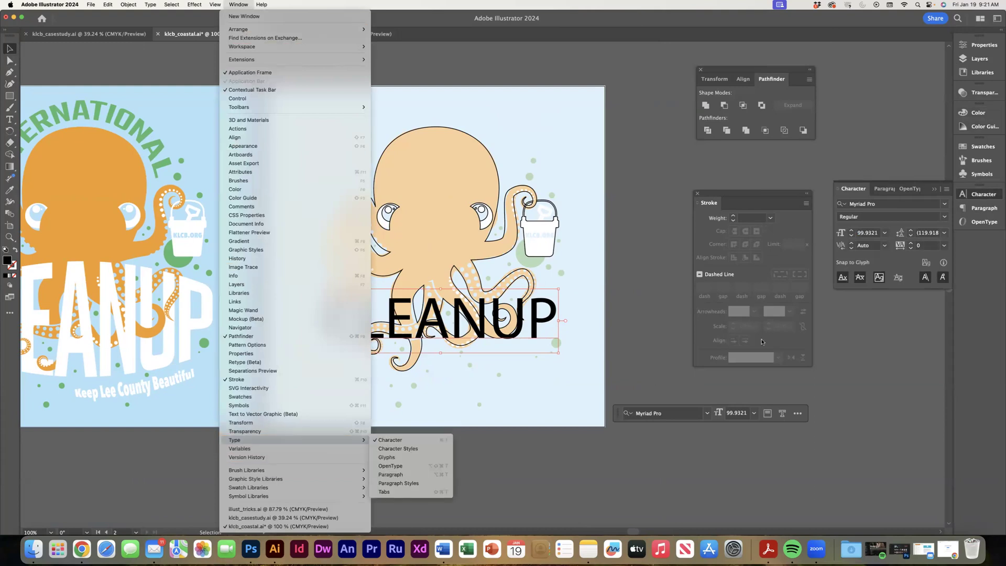
left_click(946, 204)
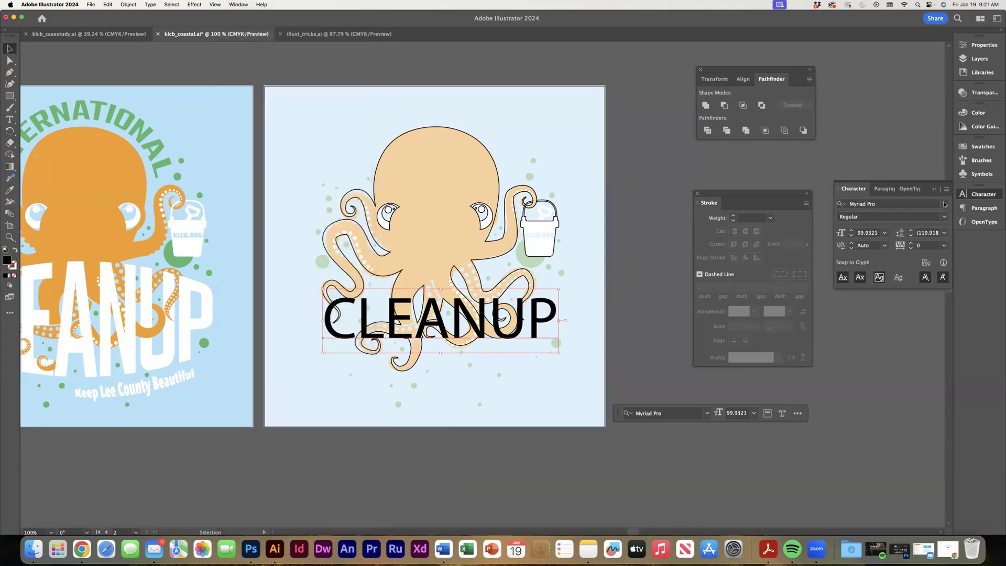
left_click(945, 204)
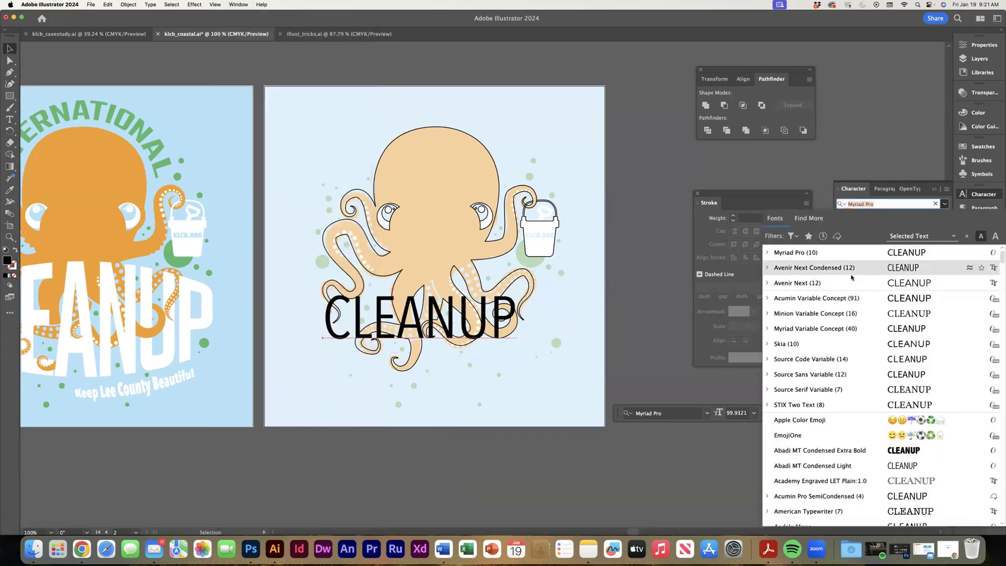
left_click(821, 268)
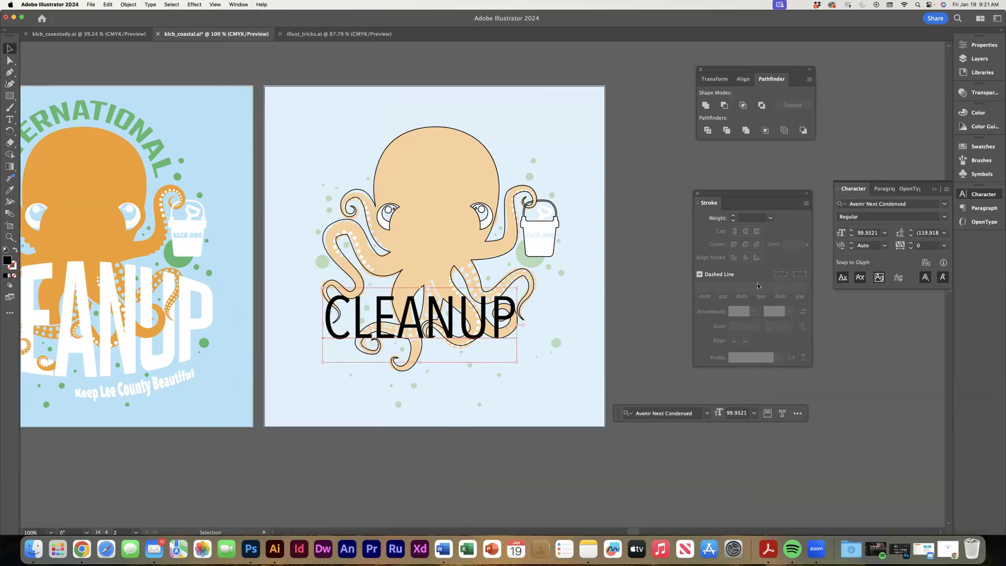
left_click(946, 216)
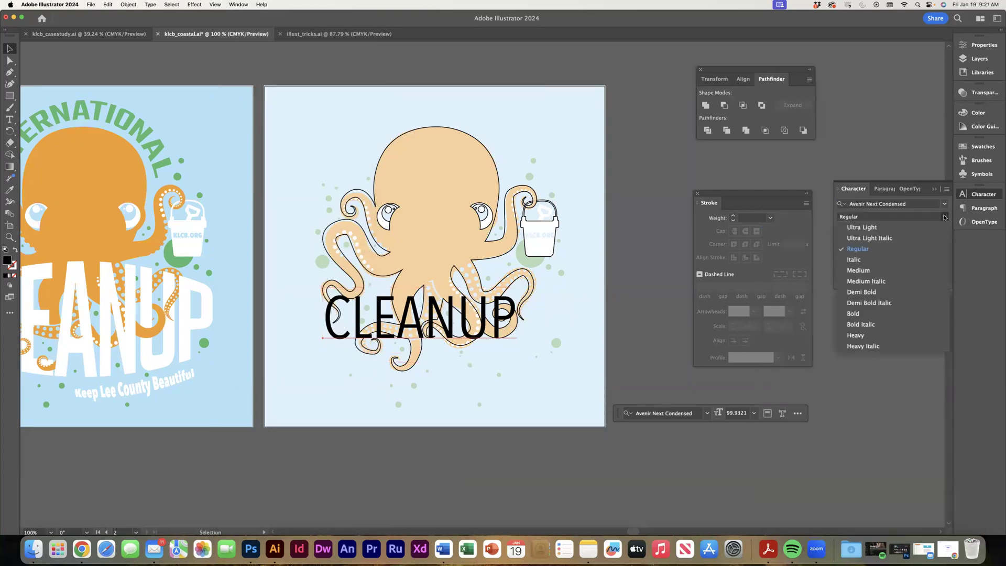
left_click(864, 314)
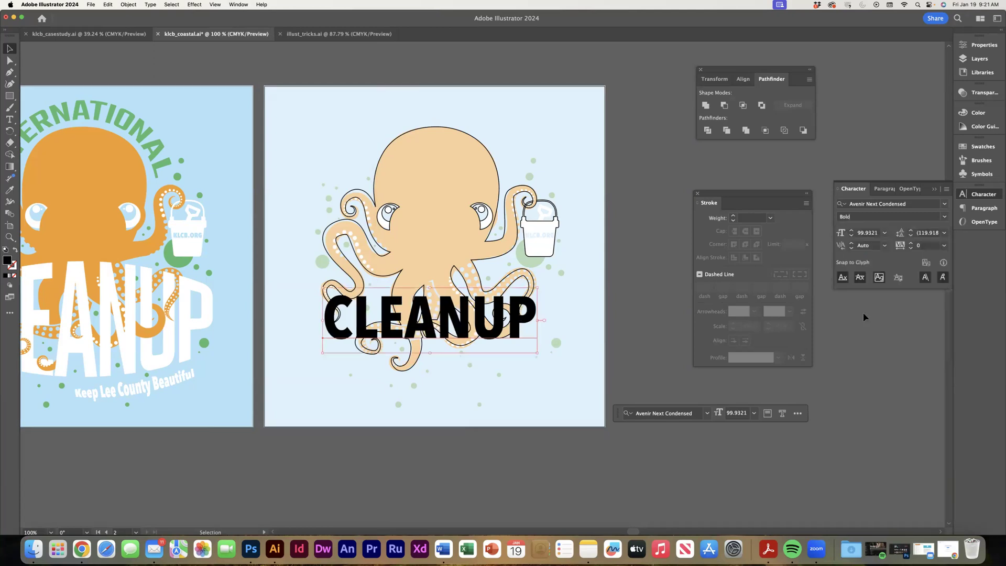
Apply a horizontal Bulge warp with a 33% bend to CLEANUP and enlarge the text to about 120 pt.
left_click(193, 5)
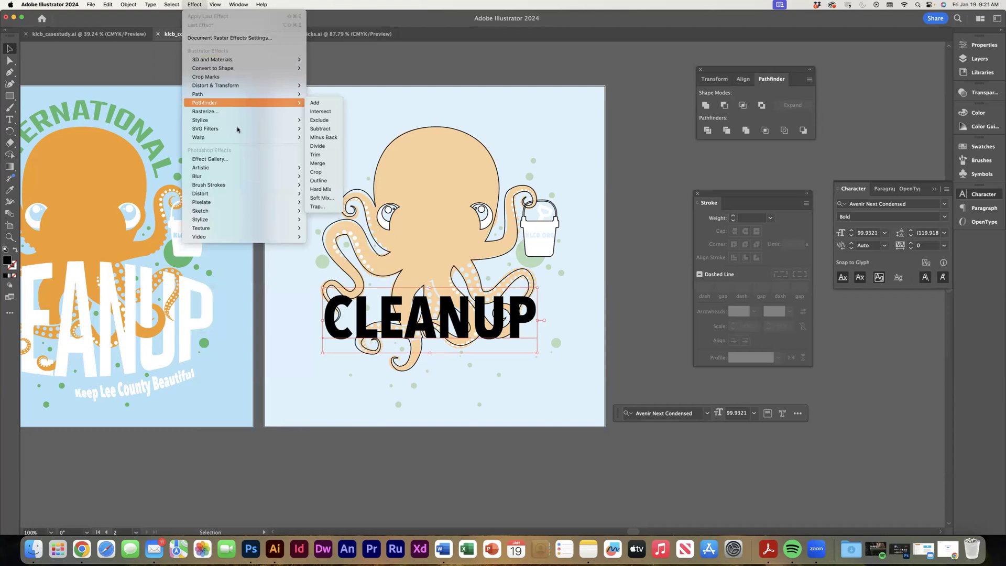
mouse_move(297, 140)
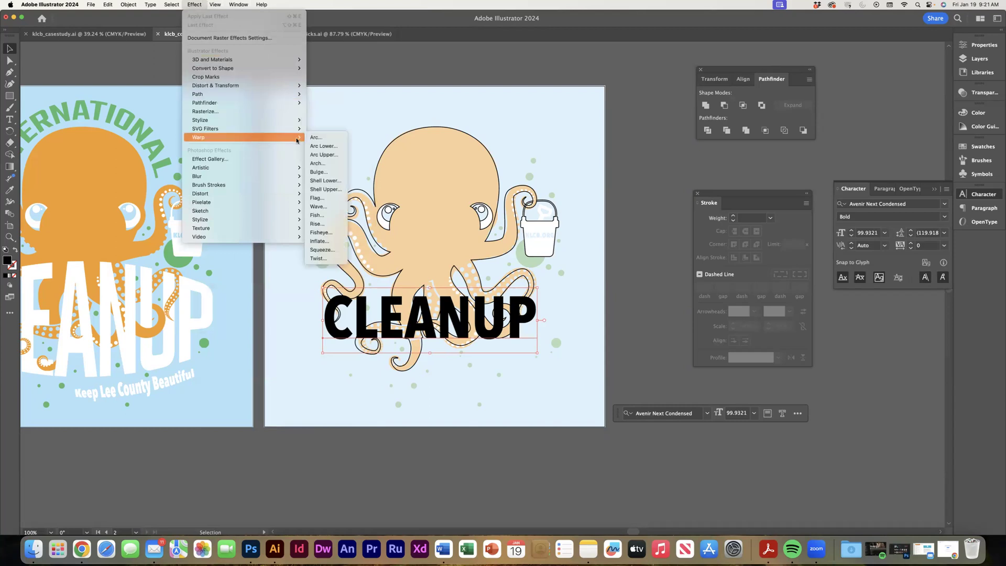
left_click(319, 172)
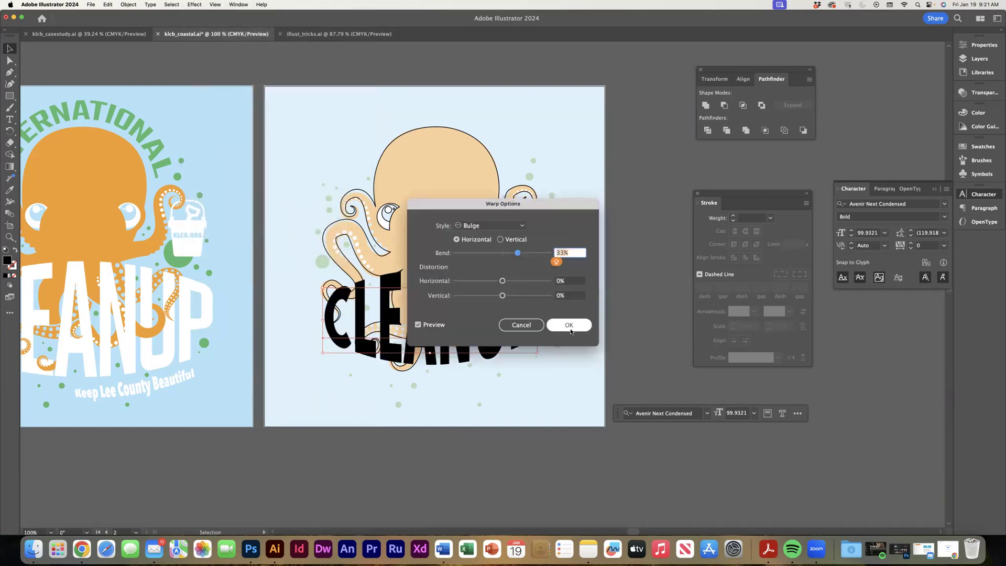
left_click(568, 325)
left_click_drag(537, 353, 561, 371)
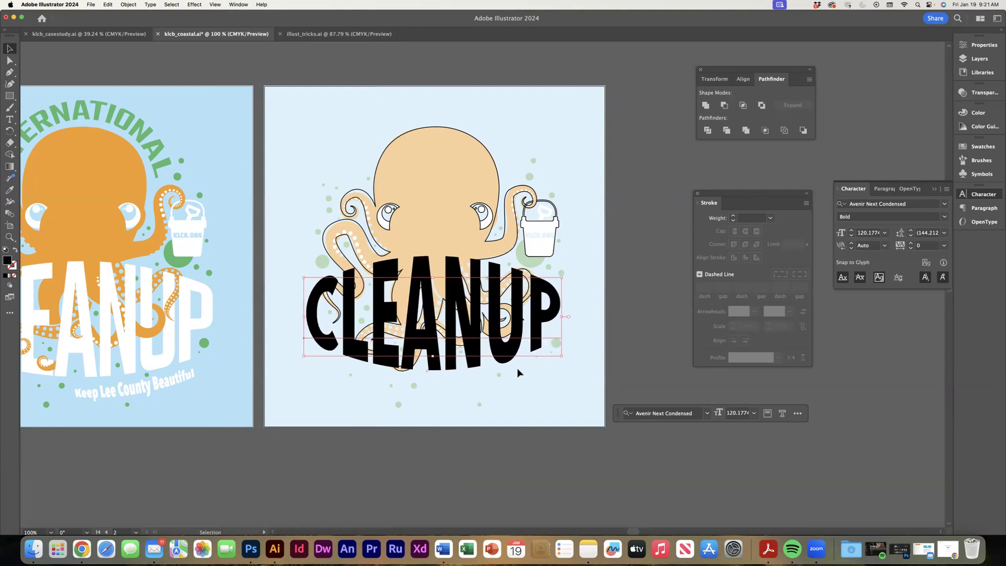
left_click_drag(483, 366, 406, 357)
left_click(126, 5)
mouse_move(194, 5)
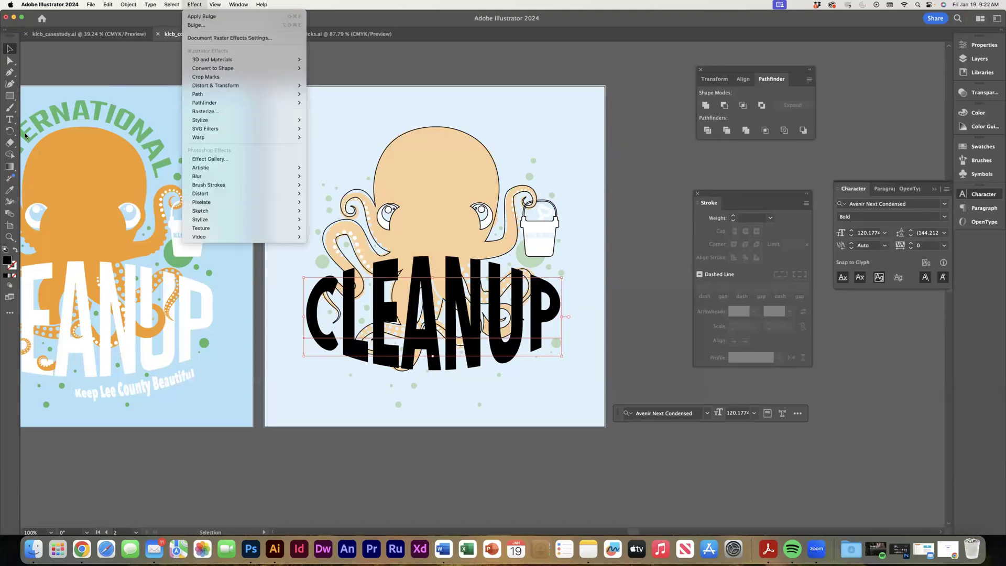
left_click(9, 121)
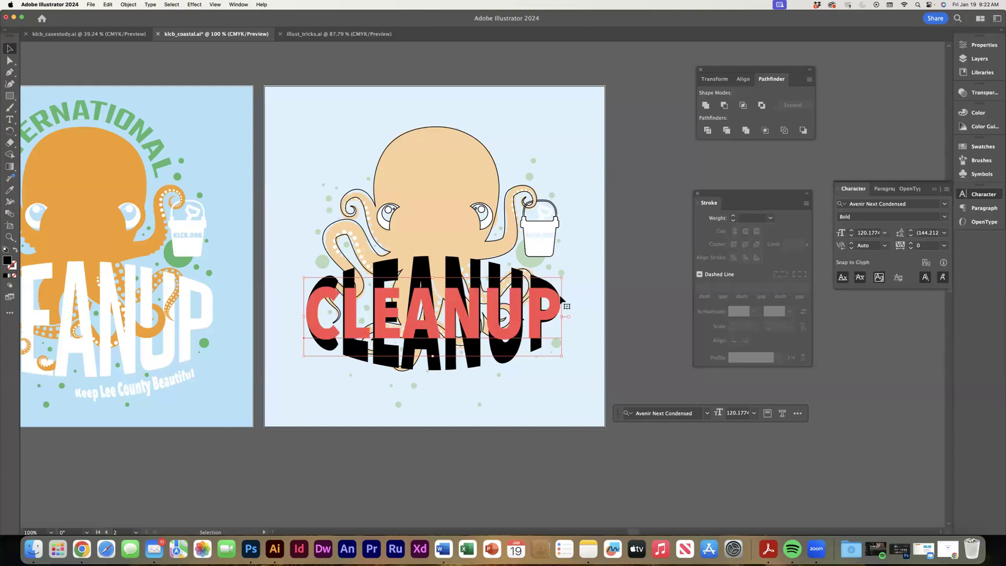
left_click(128, 5)
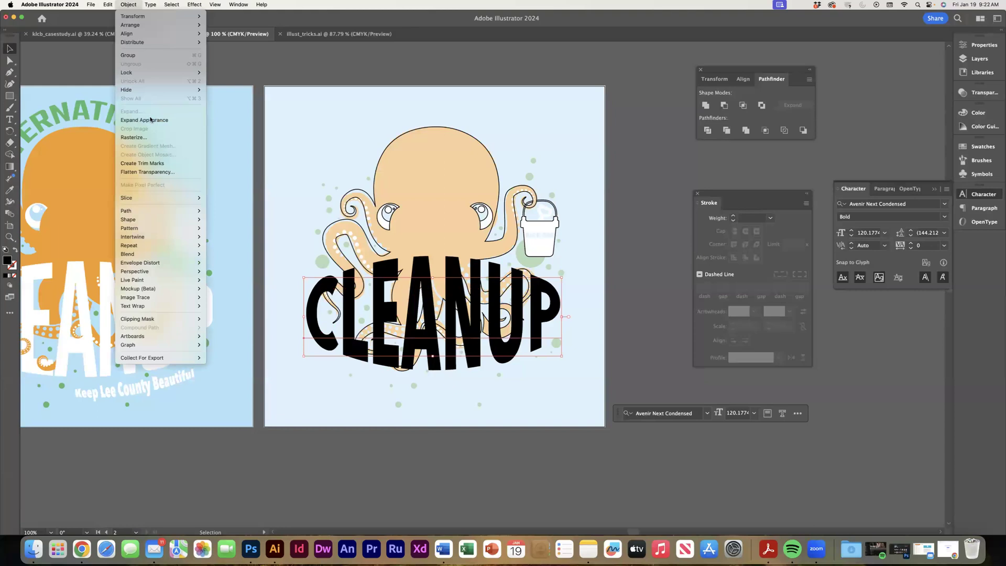
Expand the appearance of the warped CLEANUP text and check the resulting letter outlines with Direct Selection.
left_click(149, 119)
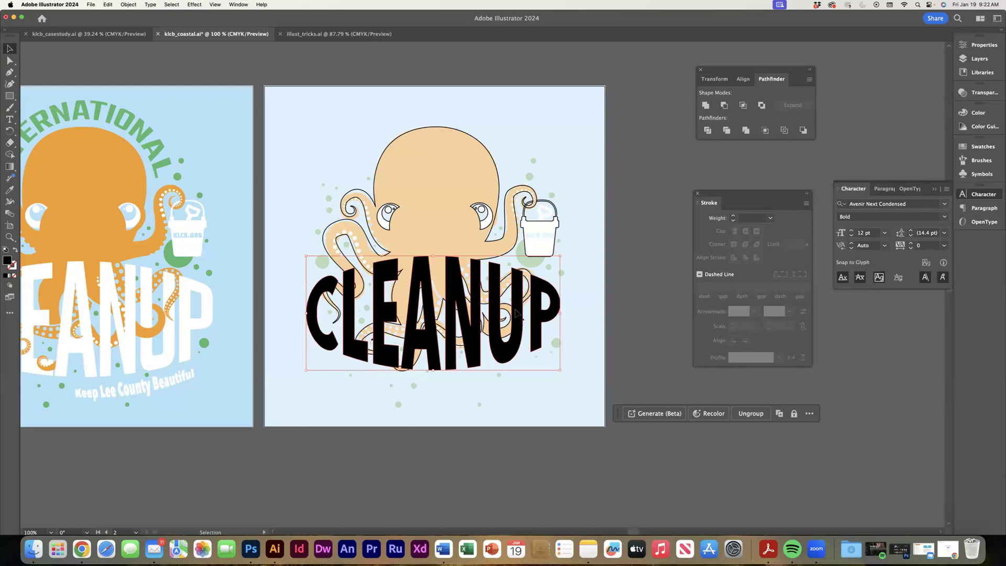
key("a")
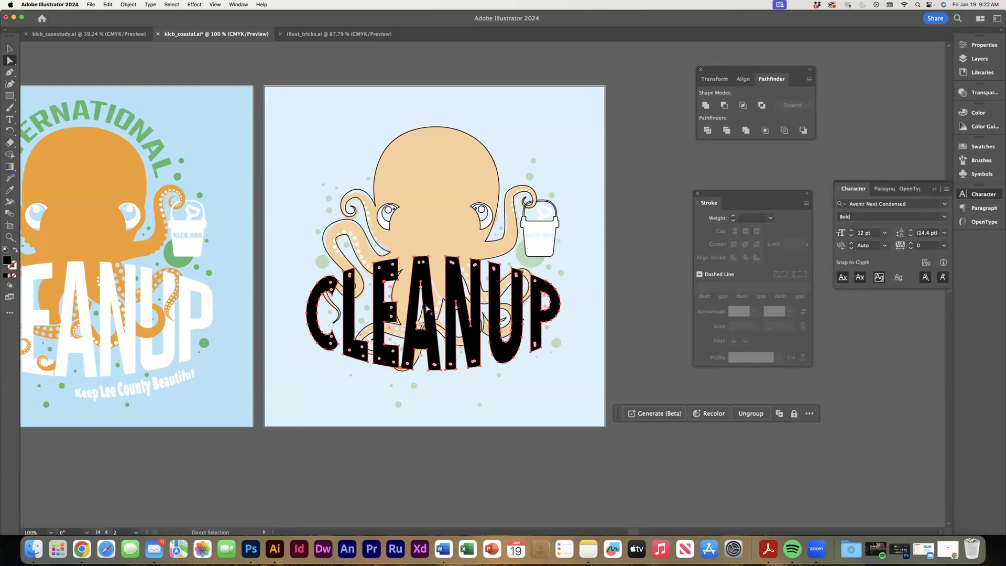
left_click(423, 283)
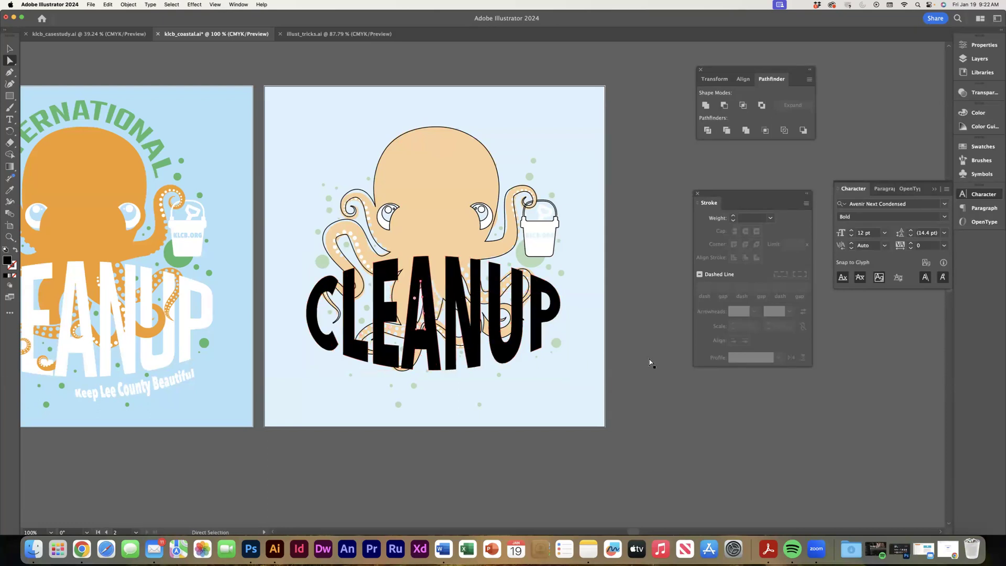
left_click(451, 309)
Swap the fill and stroke of the whole CLEANUP lettering, leaving unfilled letters with a black outline.
left_click(9, 48)
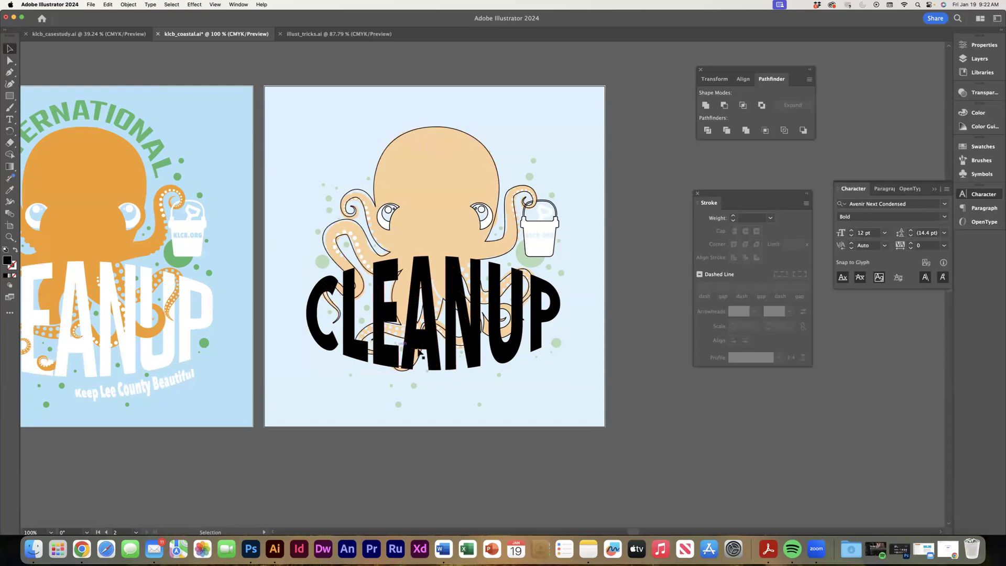
left_click(426, 342)
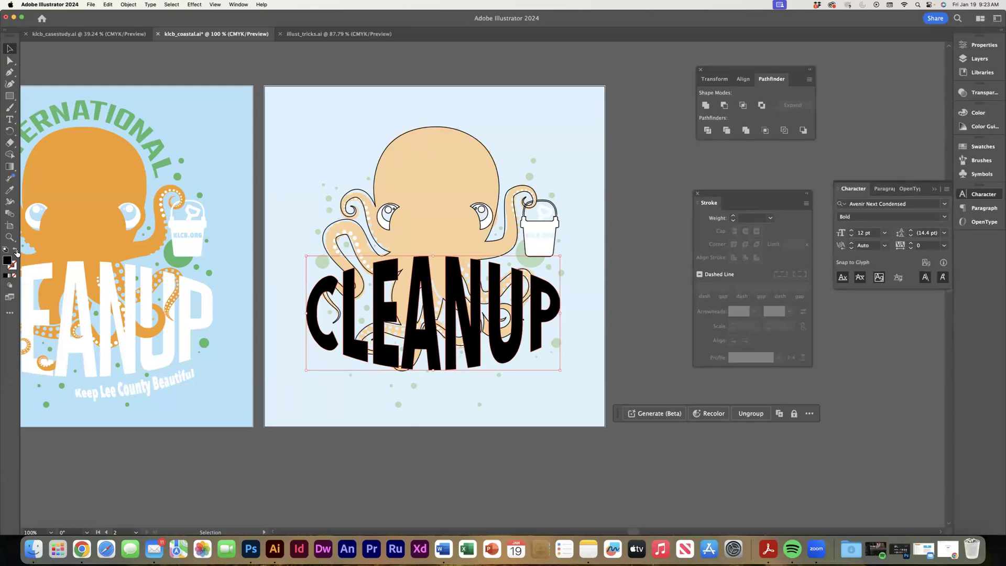
left_click(16, 250)
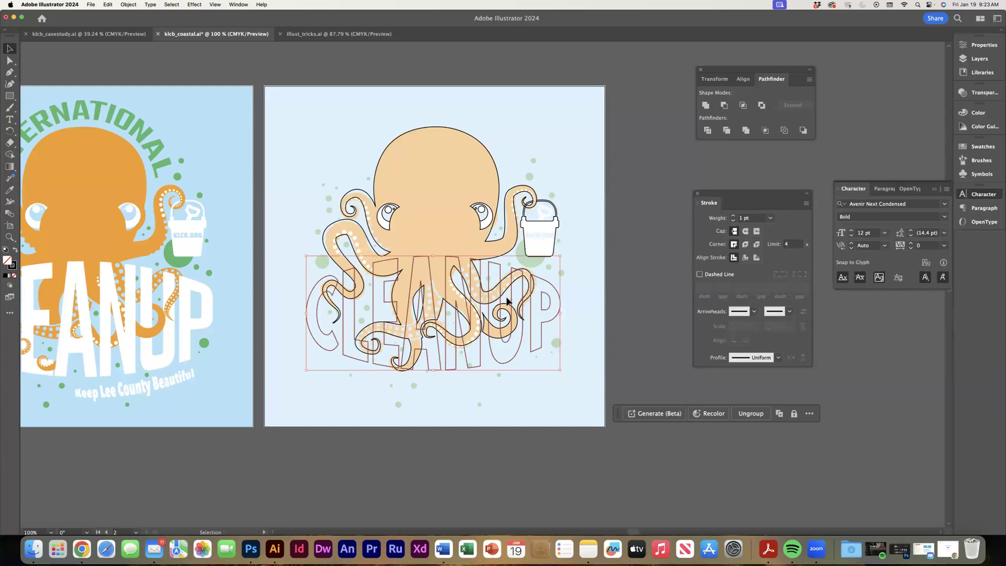
key("a")
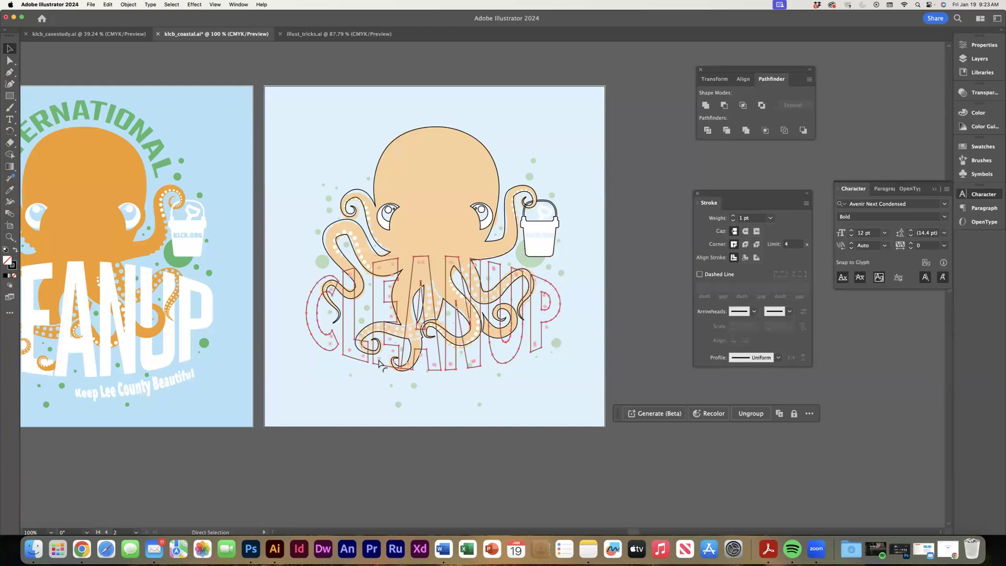
Duplicate the octopus outline in place, in front of the CLEANUP letters.
key("super+equal")
key("super+equal")
key("super+equal")
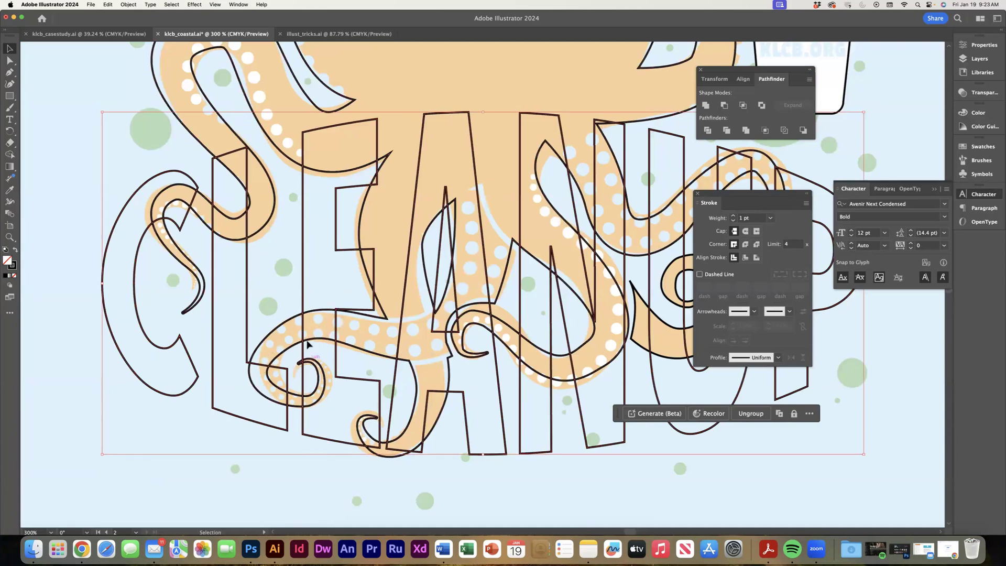
left_click(154, 87)
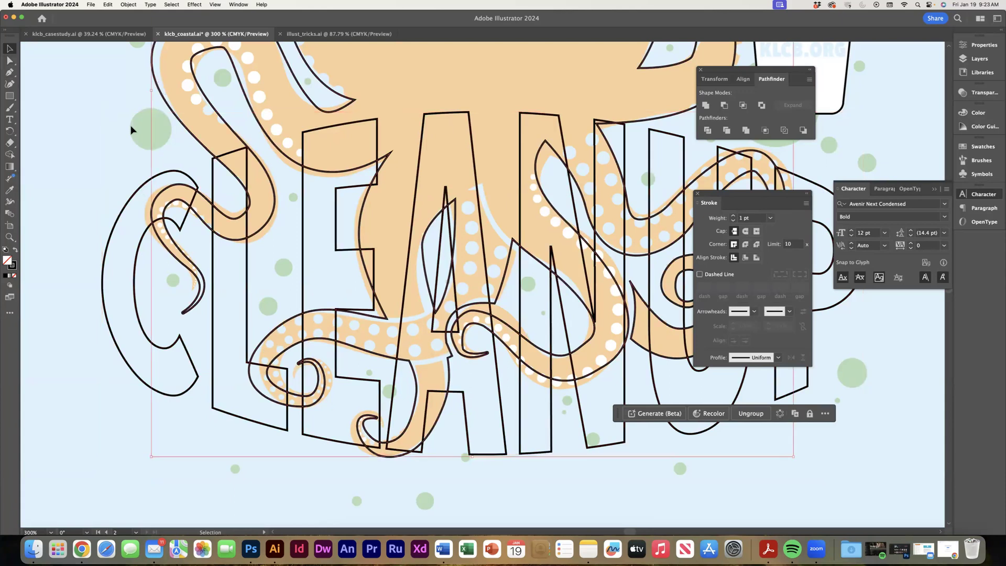
key("a")
key("v")
left_click(127, 6)
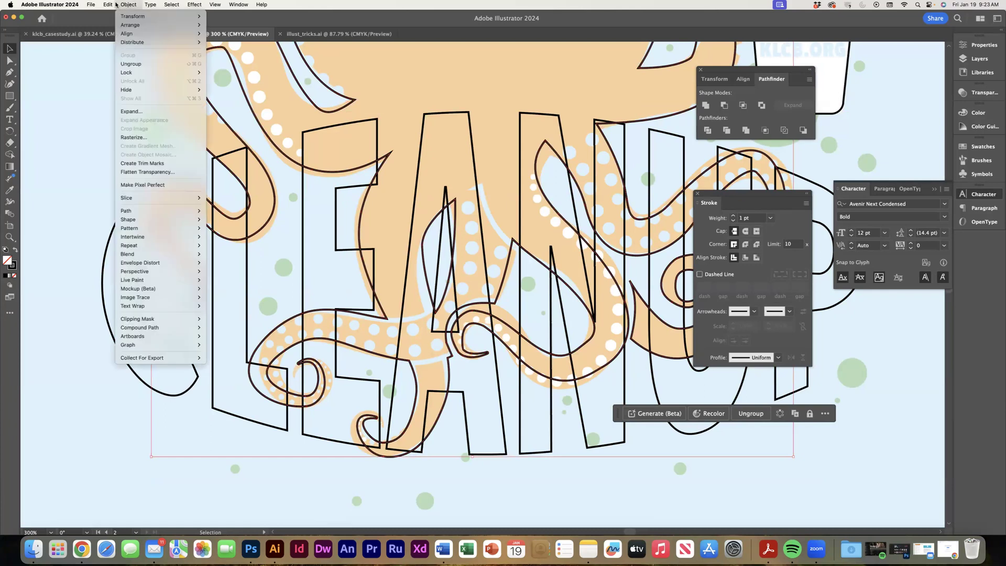
left_click(125, 82)
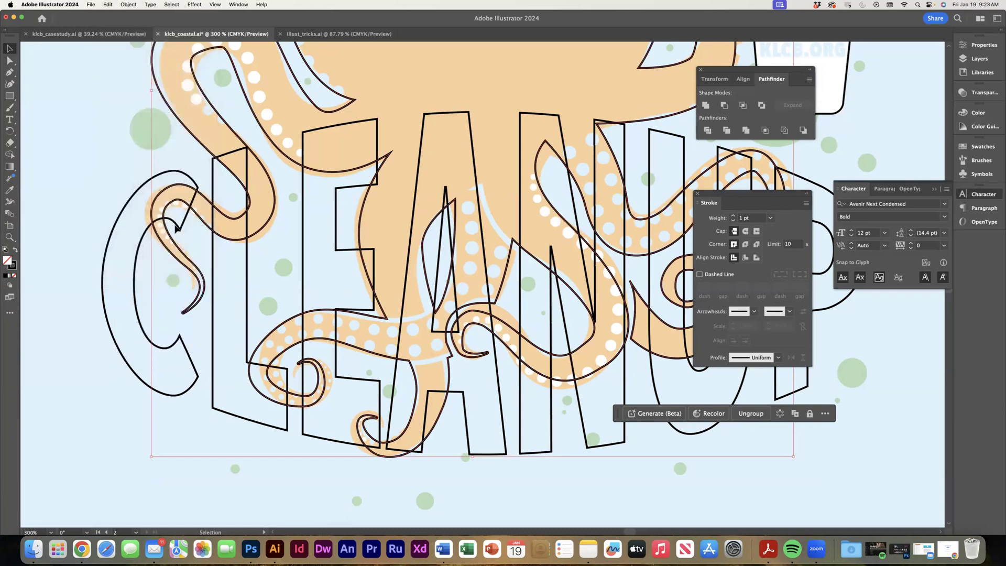
Draw a closed straight-sided Pen path around the curled tentacle tip that crosses the letters L and E.
left_click(10, 96)
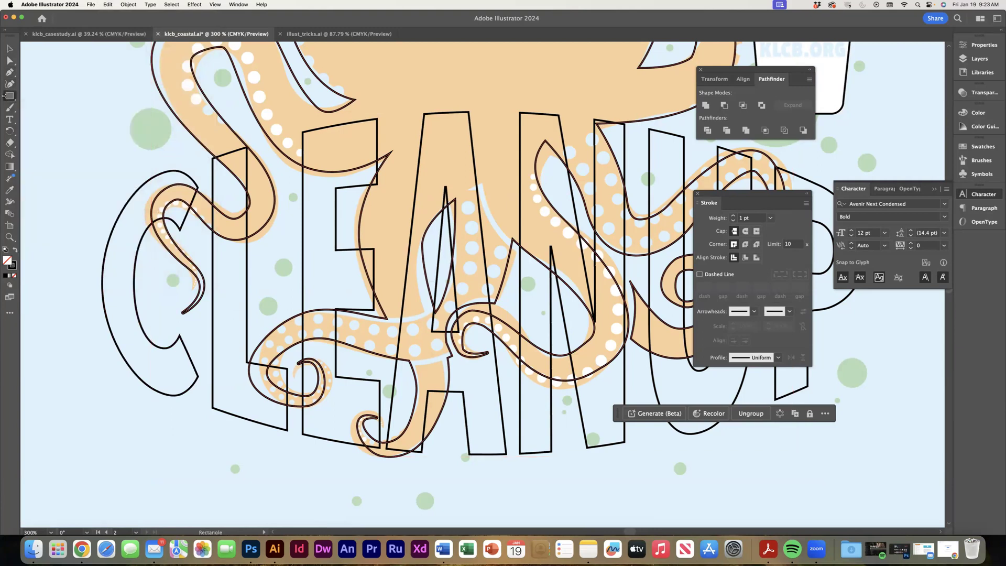
left_click(8, 74)
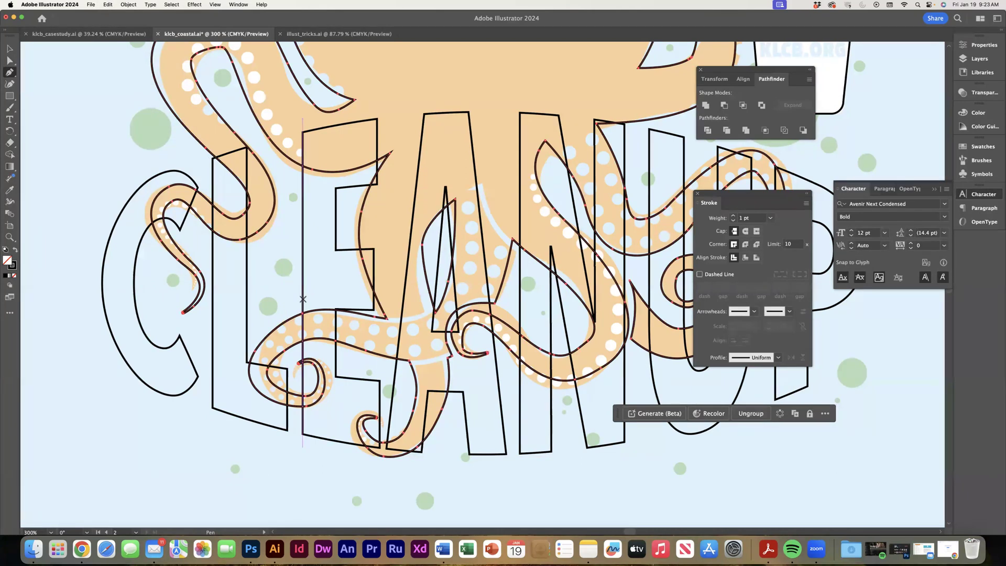
left_click(303, 299)
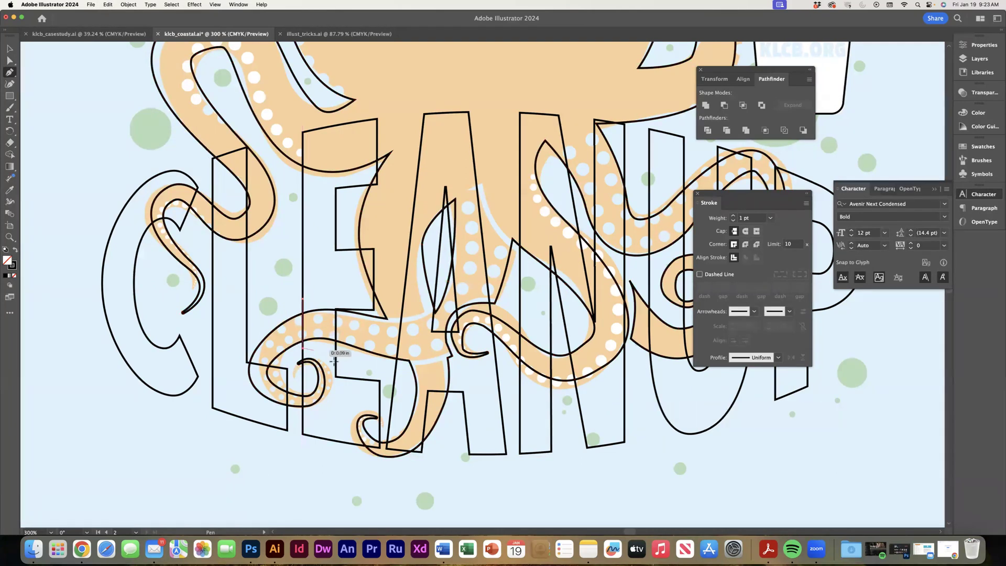
left_click(331, 358)
left_click(333, 413)
left_click(260, 420)
left_click(226, 383)
left_click(232, 312)
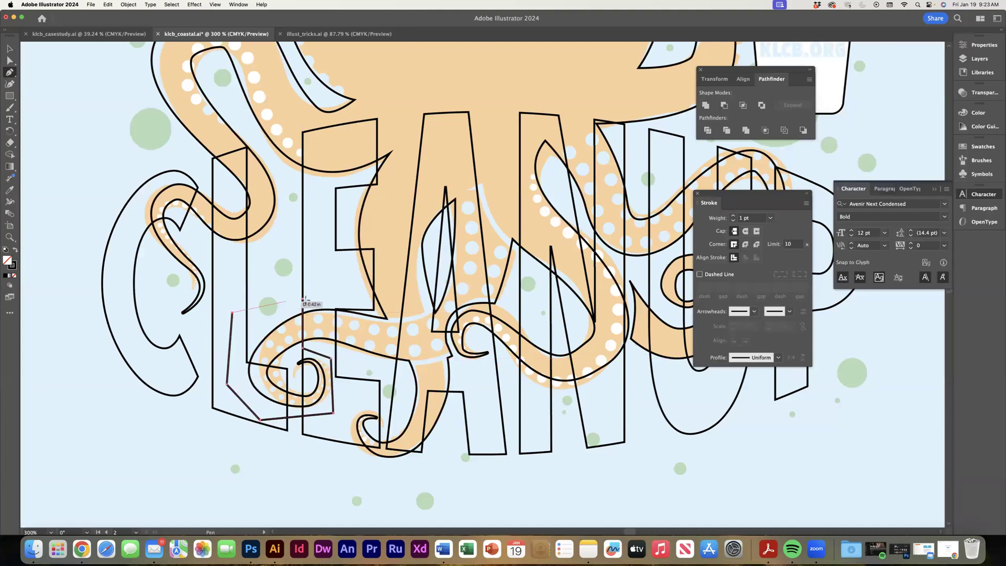
left_click(302, 300)
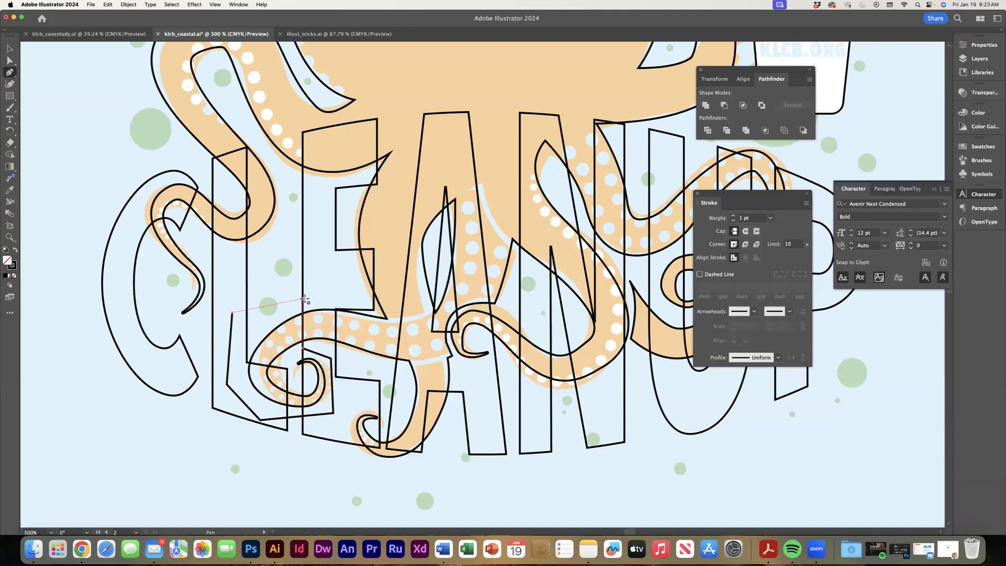
Make a clipping mask from the pen shape and the front octopus copy, isolating the curled tentacle tip.
left_click(10, 49)
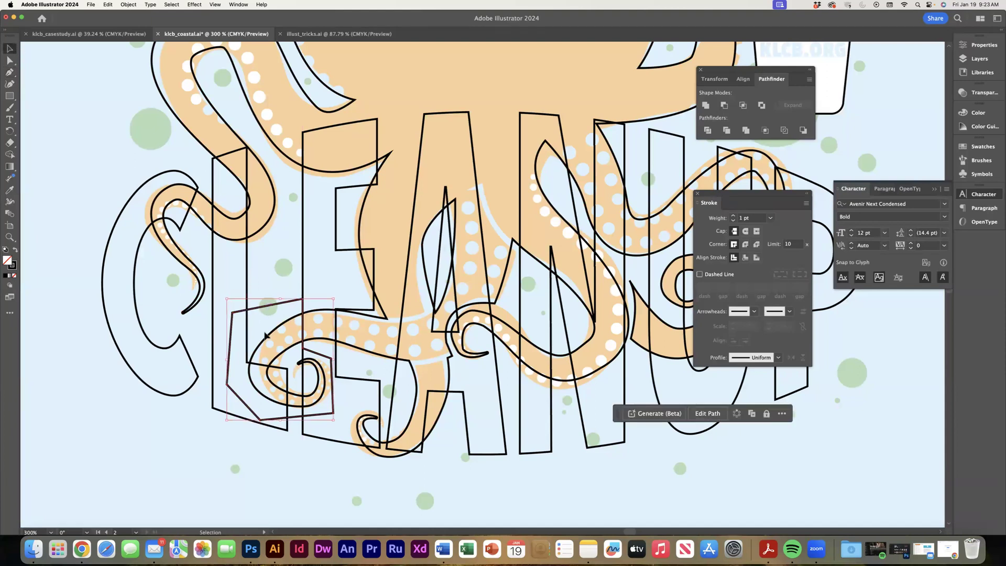
left_click(266, 342, "shift")
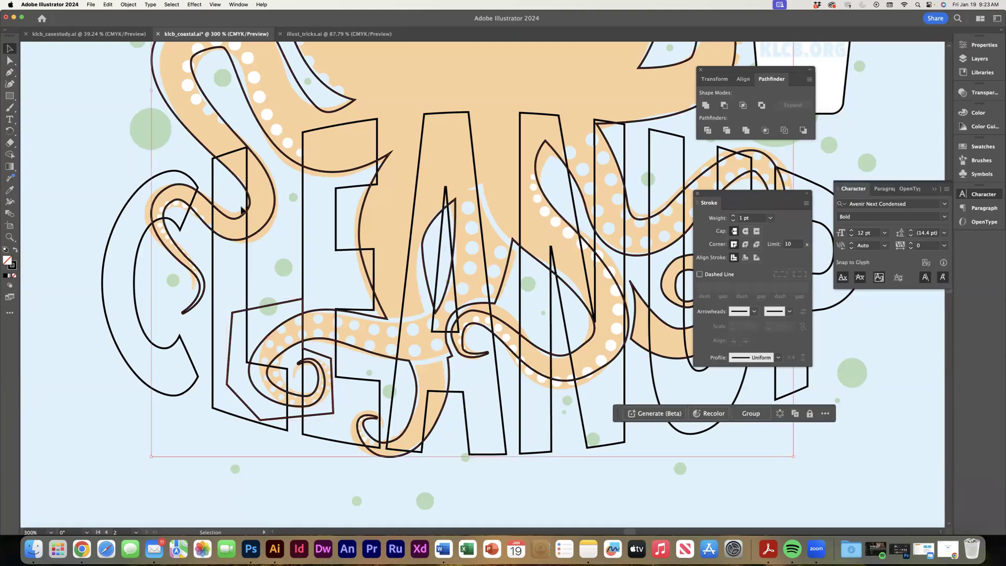
left_click(128, 4)
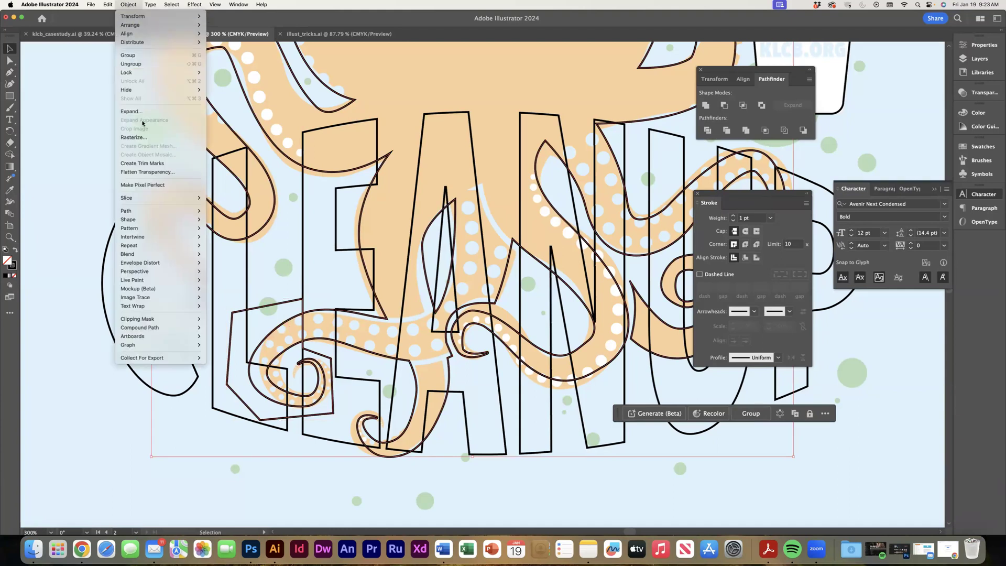
mouse_move(180, 319)
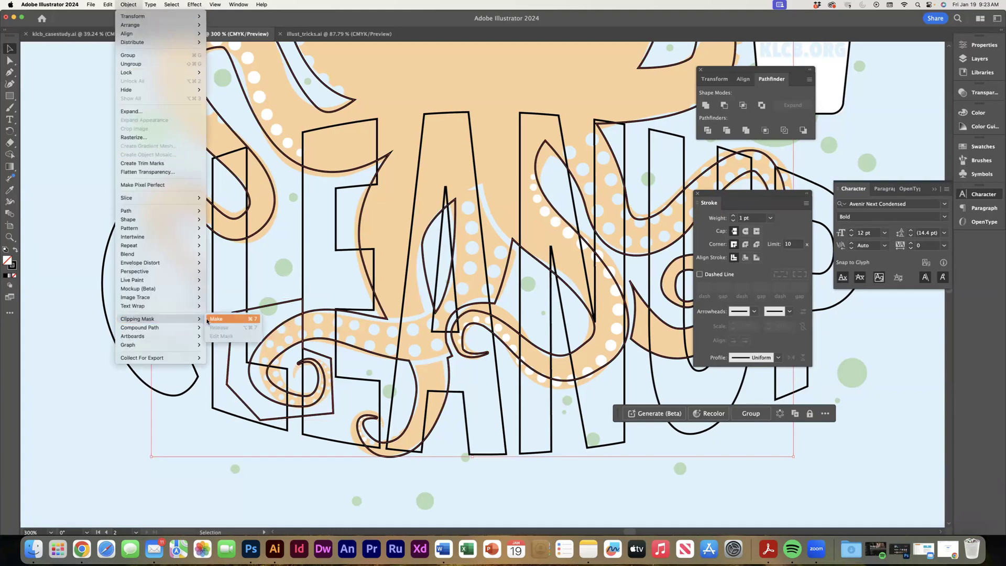
left_click(215, 319)
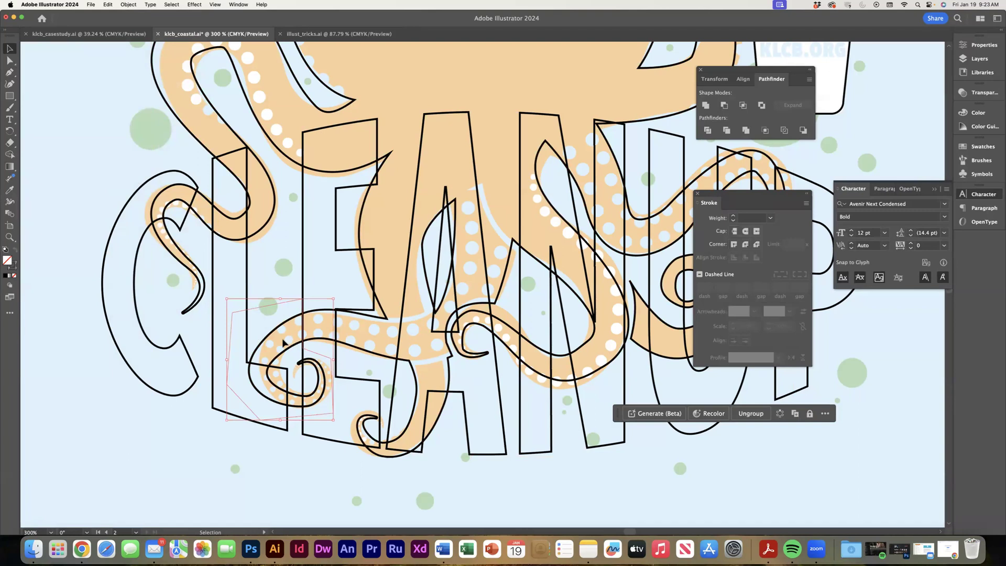
Fill the octopus path inside the tentacle tip's clip group with dark purple and remove its stroke.
left_click(979, 149)
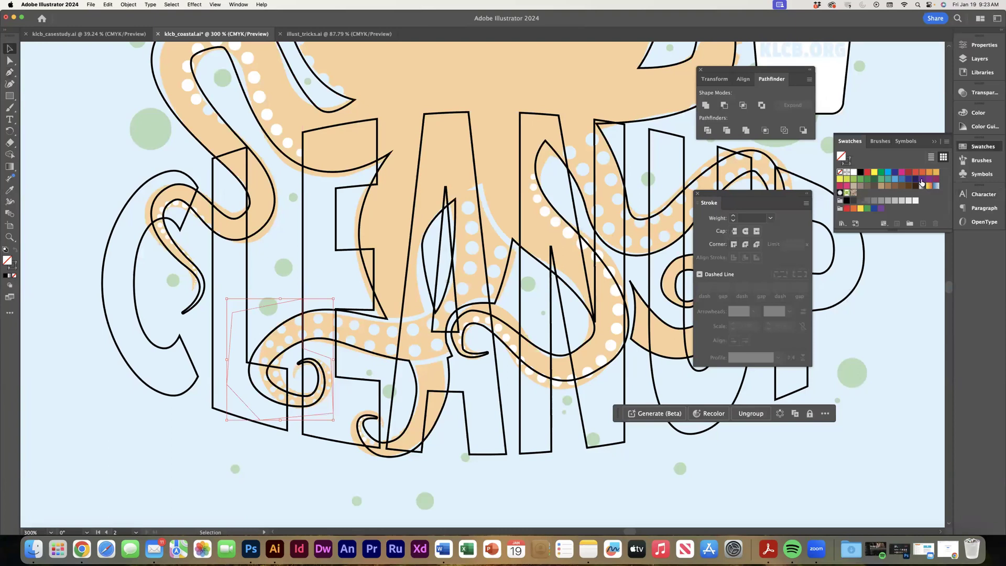
left_click(921, 182)
key("slash")
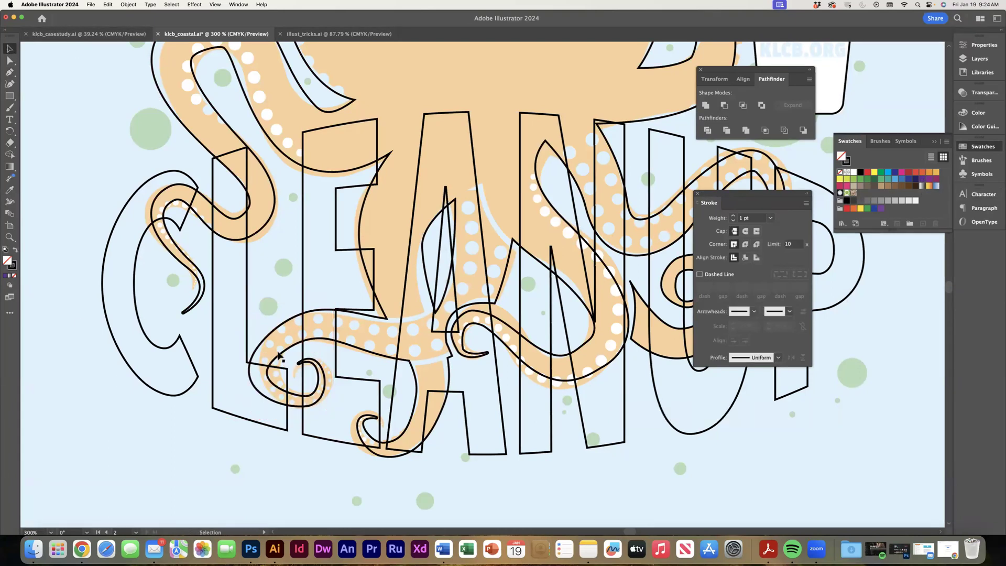
double_click(266, 339)
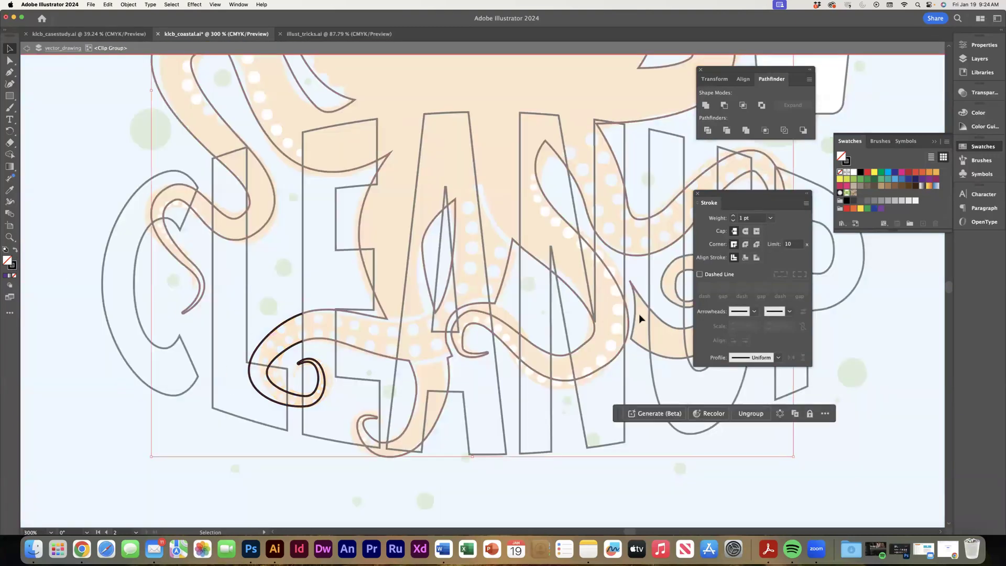
left_click(15, 250)
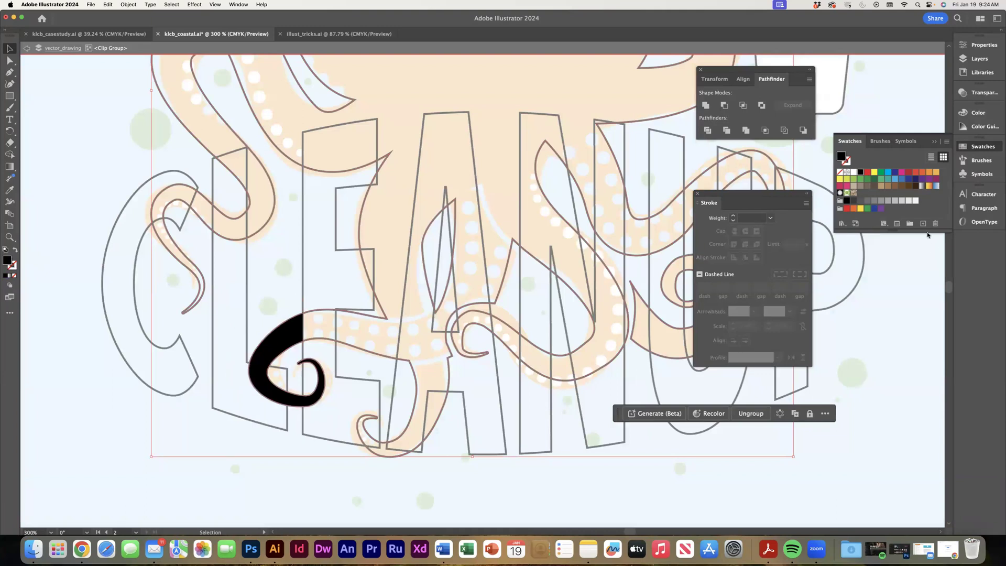
left_click(922, 179)
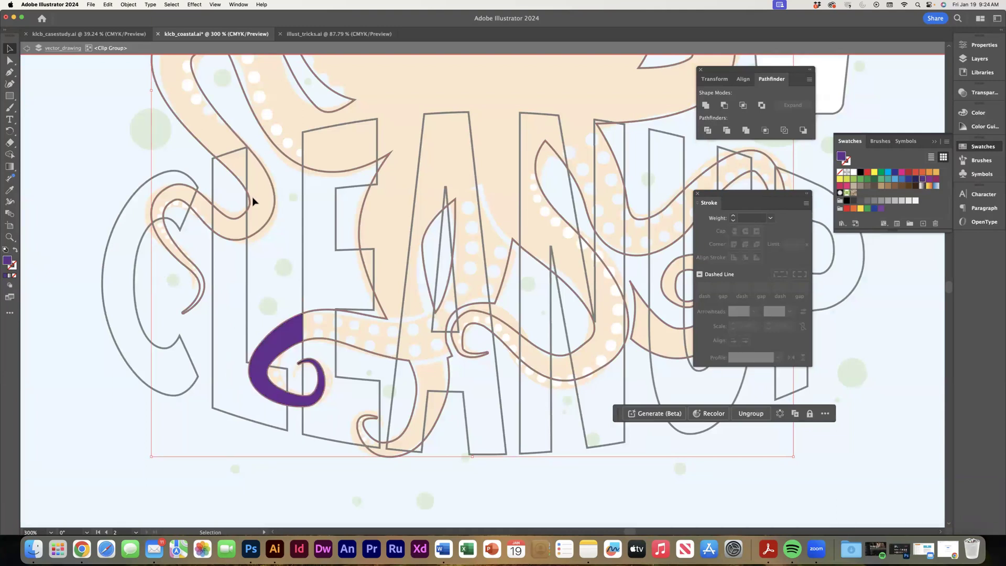
double_click(95, 137)
left_click(256, 345)
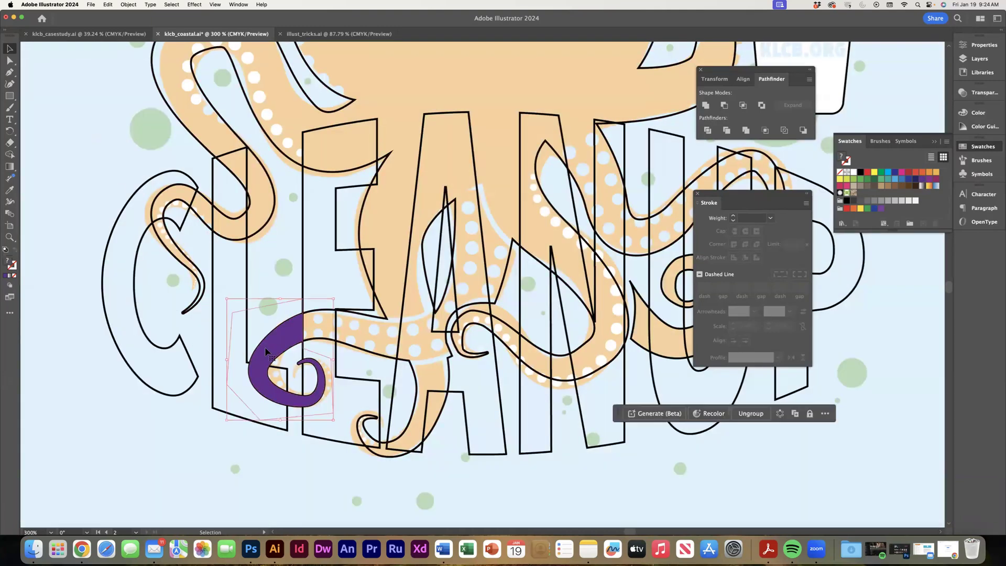
double_click(276, 350)
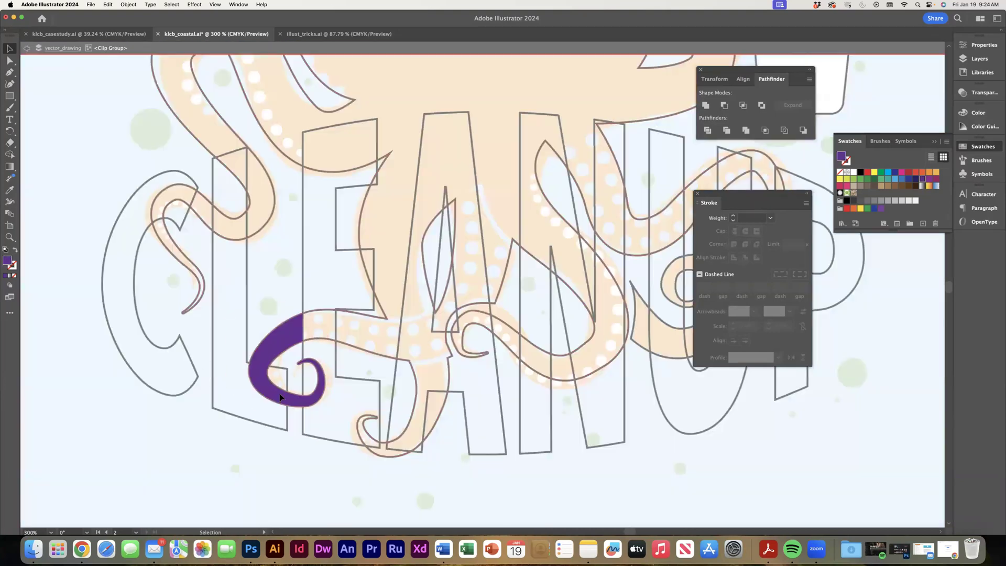
double_click(80, 245)
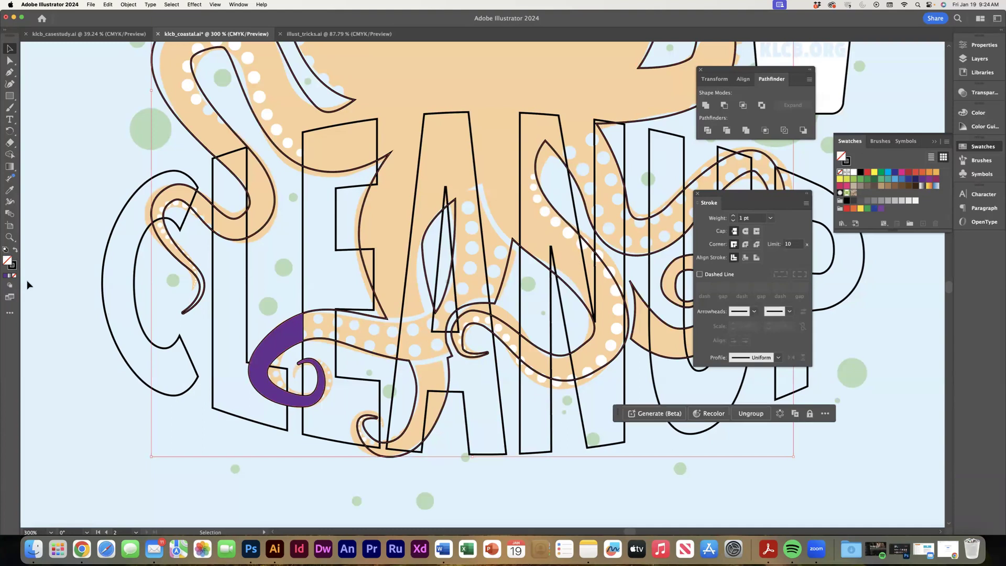
Fill the main octopus body with the same purple (662D91) and the CLEANUP letters with white (FFFFFF).
left_click(6, 276)
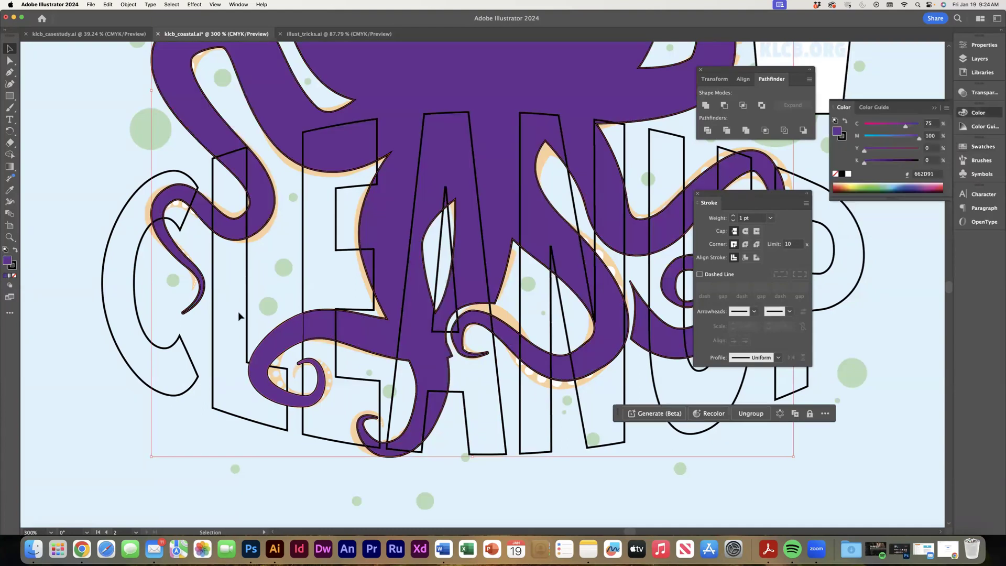
left_click(303, 215)
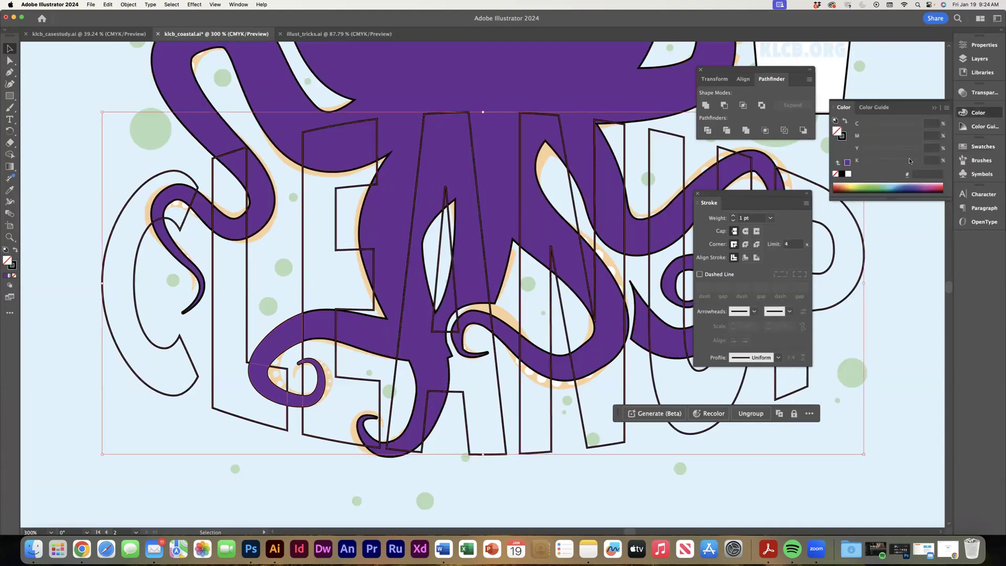
left_click(848, 175)
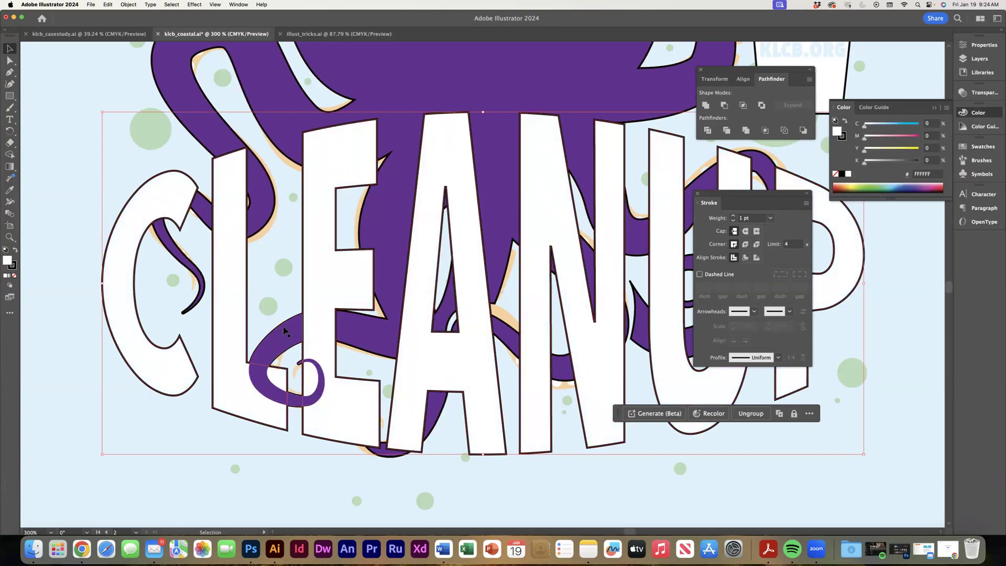
left_click(65, 356)
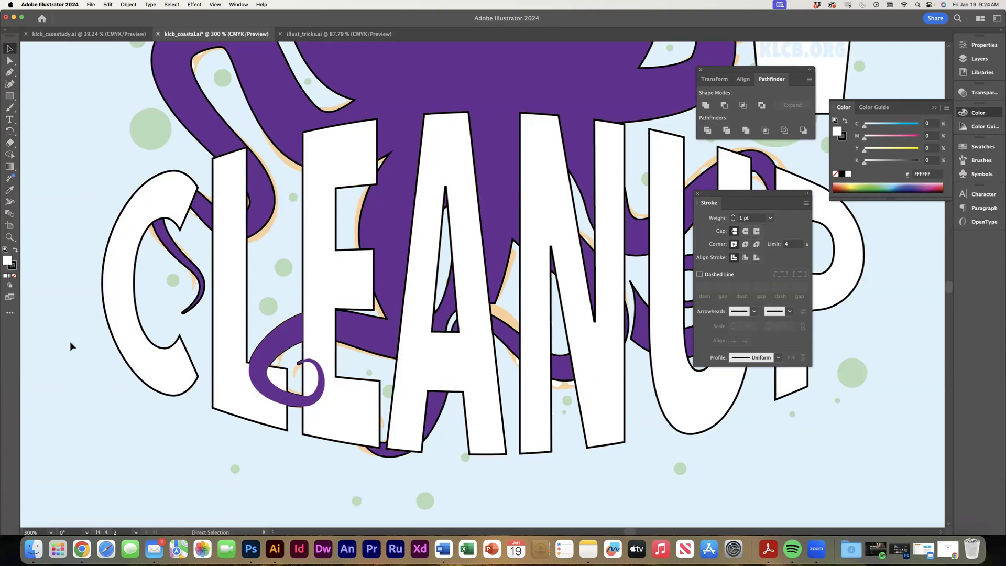
Fill the outer shapes of both octopus eyes with white.
key("super+minus")
key("super+minus")
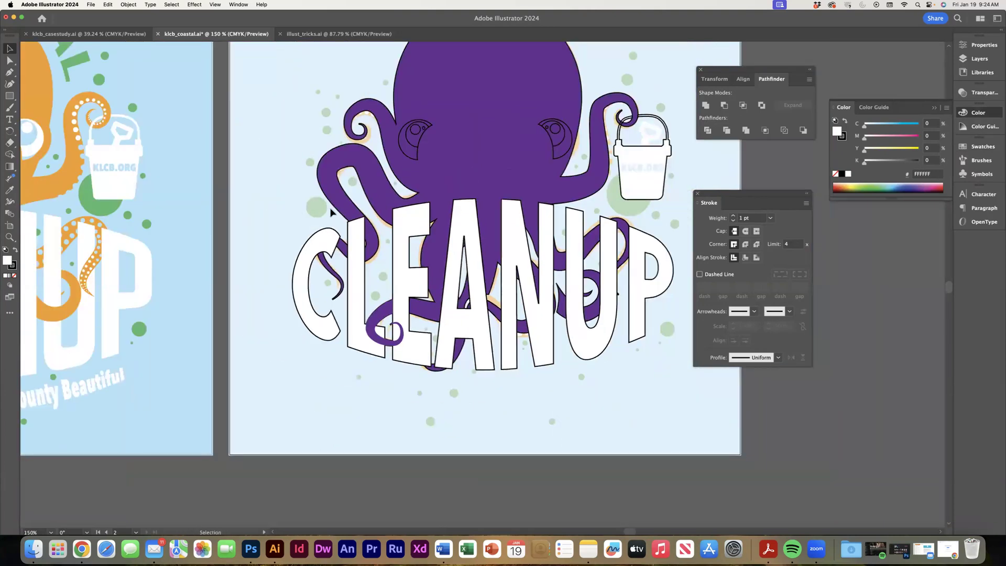
left_click(413, 157)
left_click(561, 157, "shift")
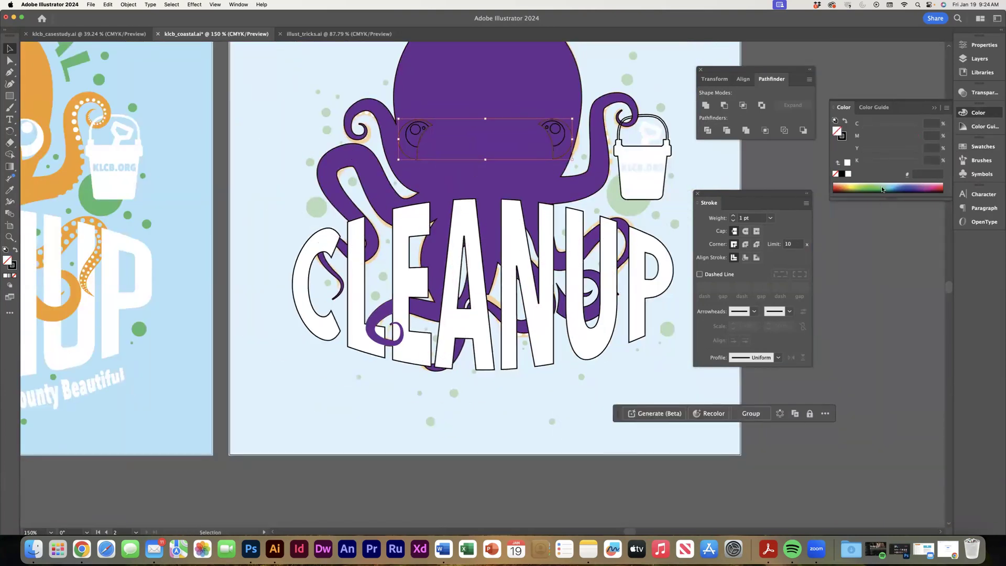
left_click(848, 174)
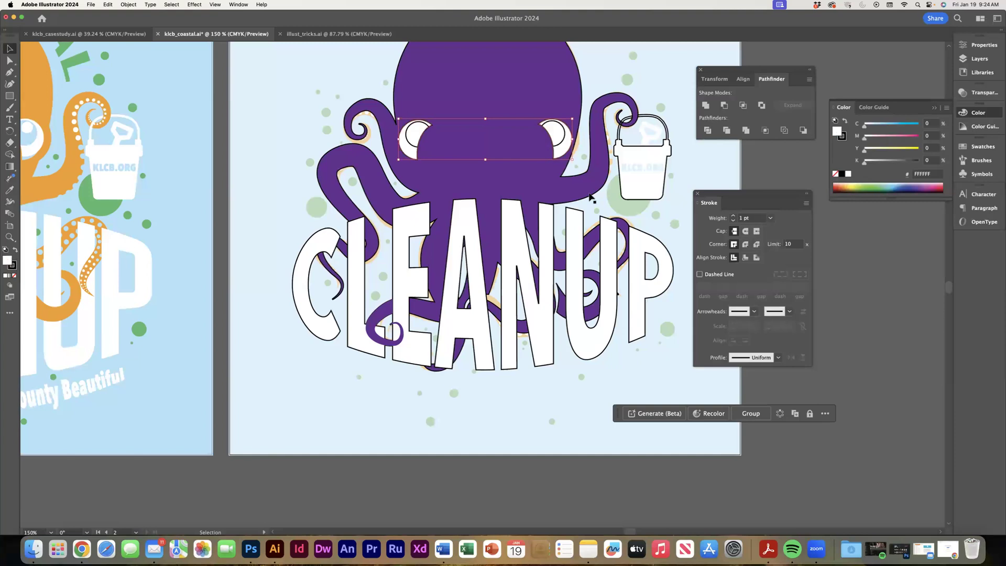
Fill the irises of both octopus eyes with light blue and remove their stroke.
left_click(410, 145)
left_click(562, 141, "shift")
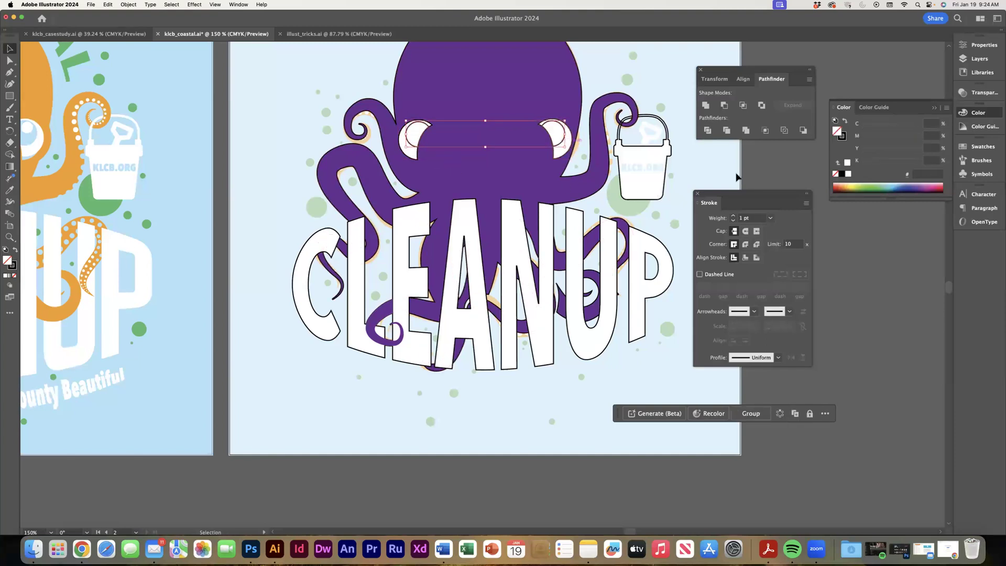
left_click(982, 146)
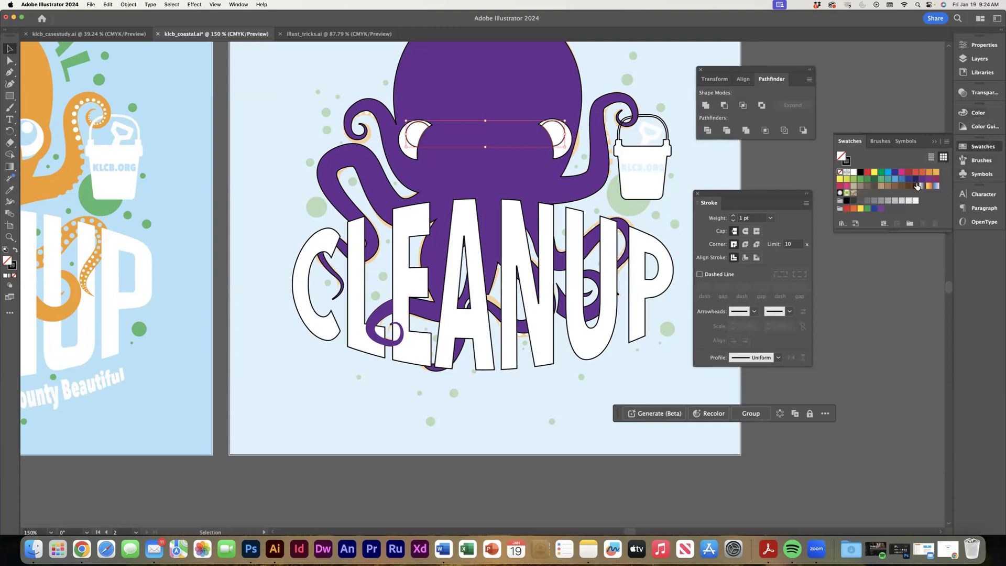
left_click(895, 180)
left_click(848, 160)
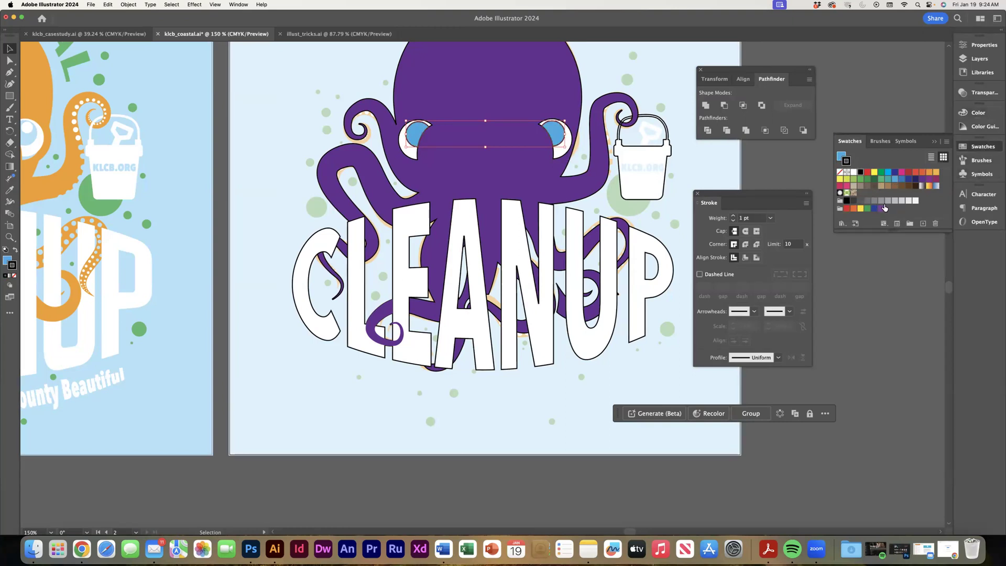
left_click(840, 173)
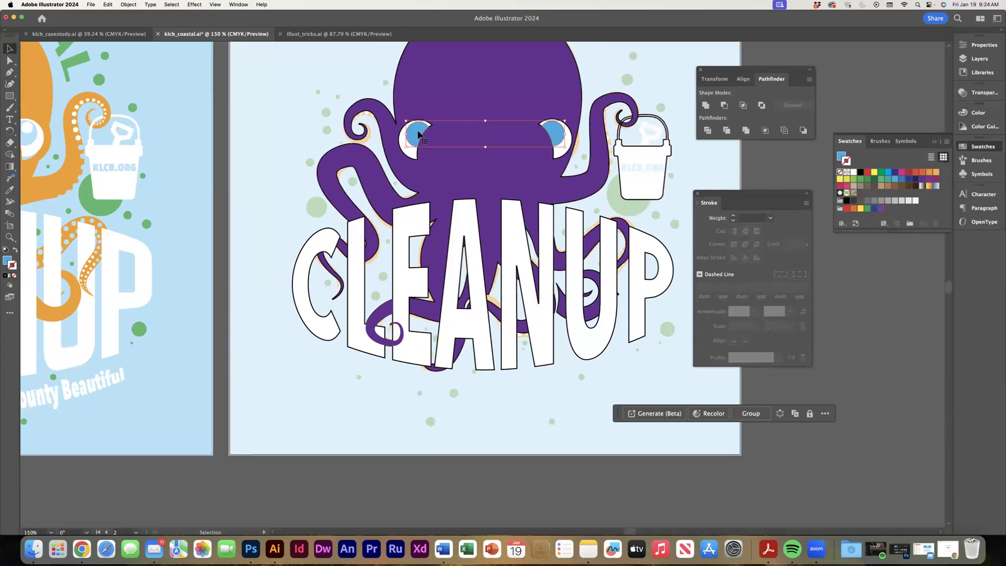
Target the small highlight ellipse of the left eye in the vector drawing layer, fill it white and remove its stroke.
left_click(978, 58)
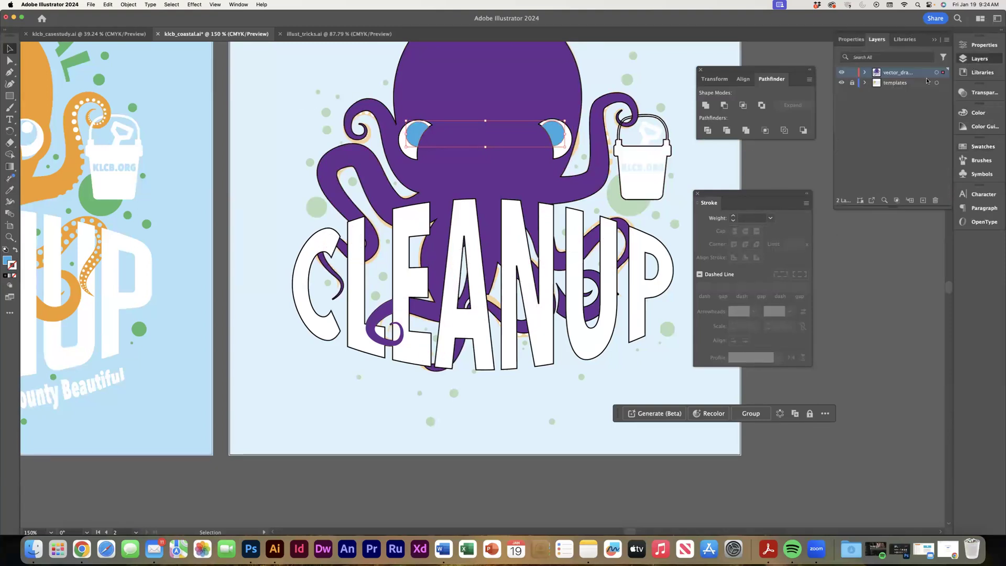
left_click(865, 73)
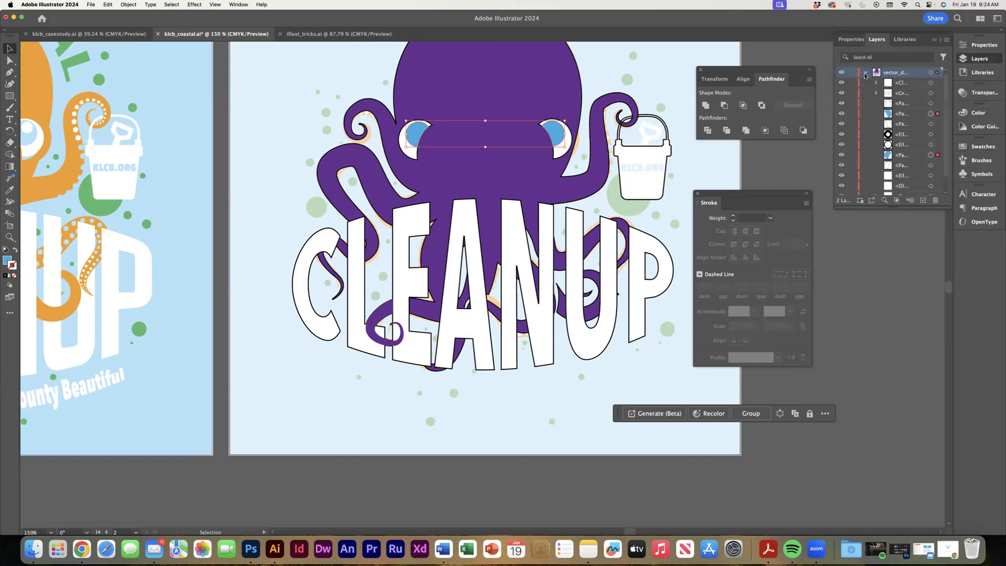
left_click(931, 177)
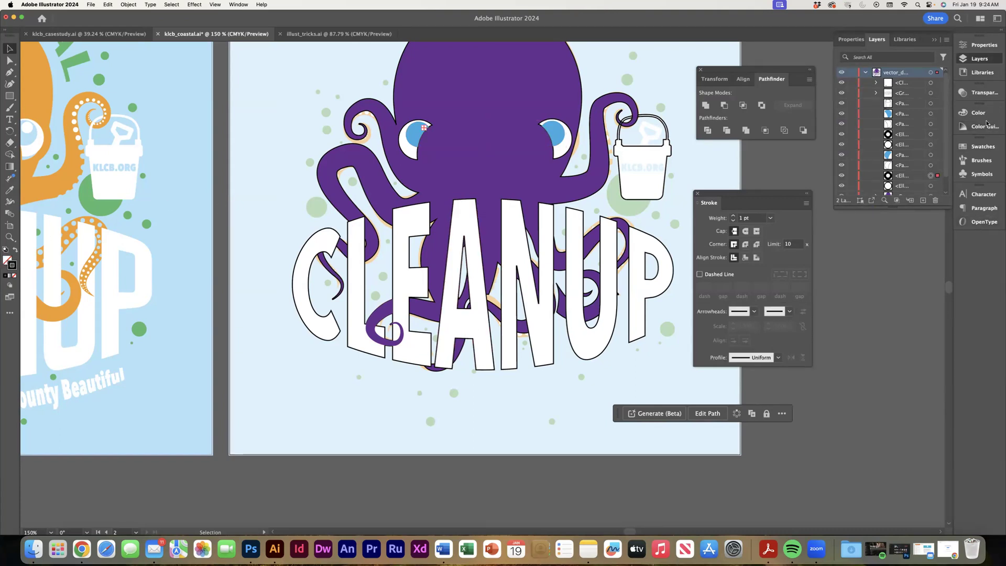
left_click(963, 149)
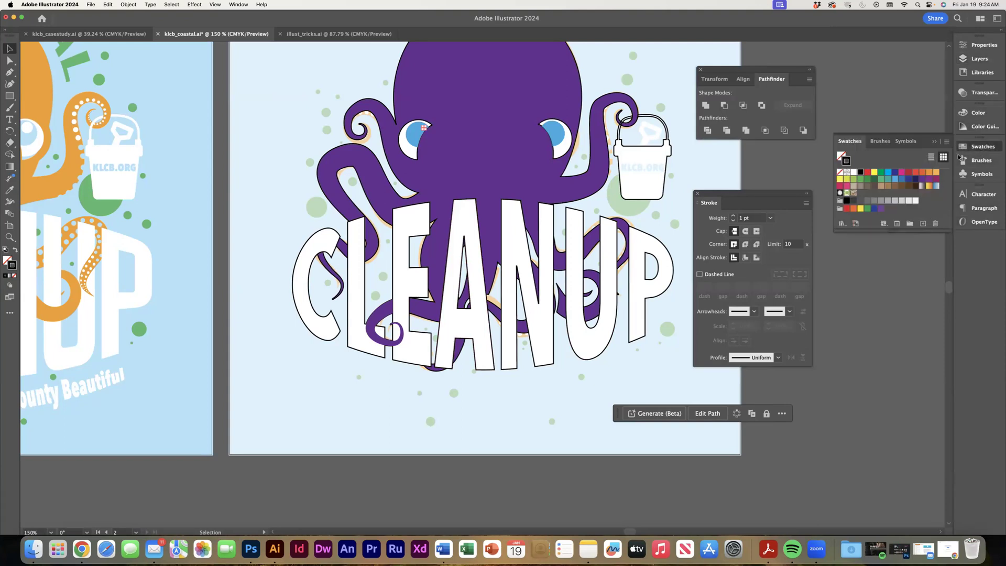
left_click(855, 177)
left_click(14, 251)
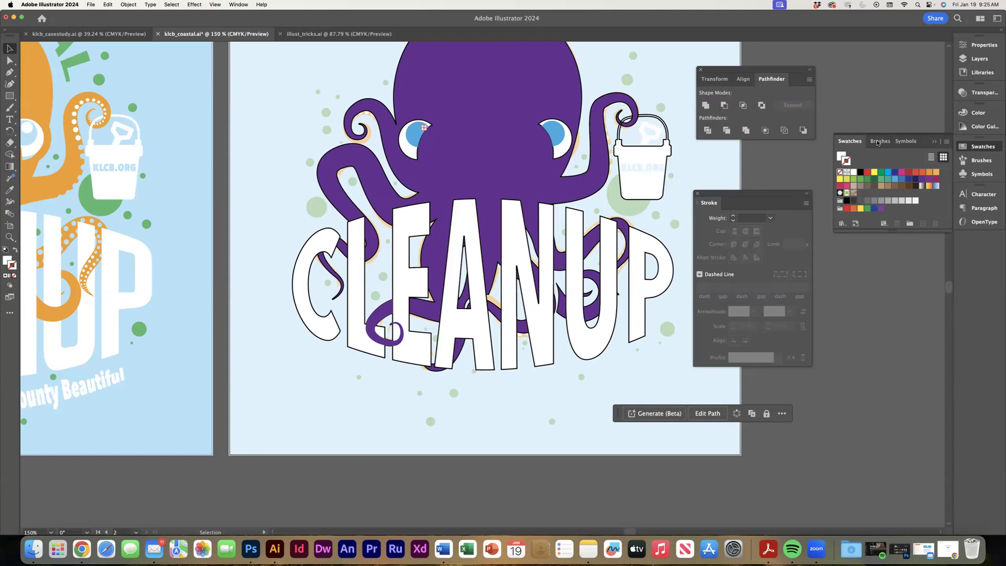
Bring the large highlight ellipse of the eye nearest the bucket to the front, fill it white (FFFFFF) and remove its stroke.
left_click(980, 59)
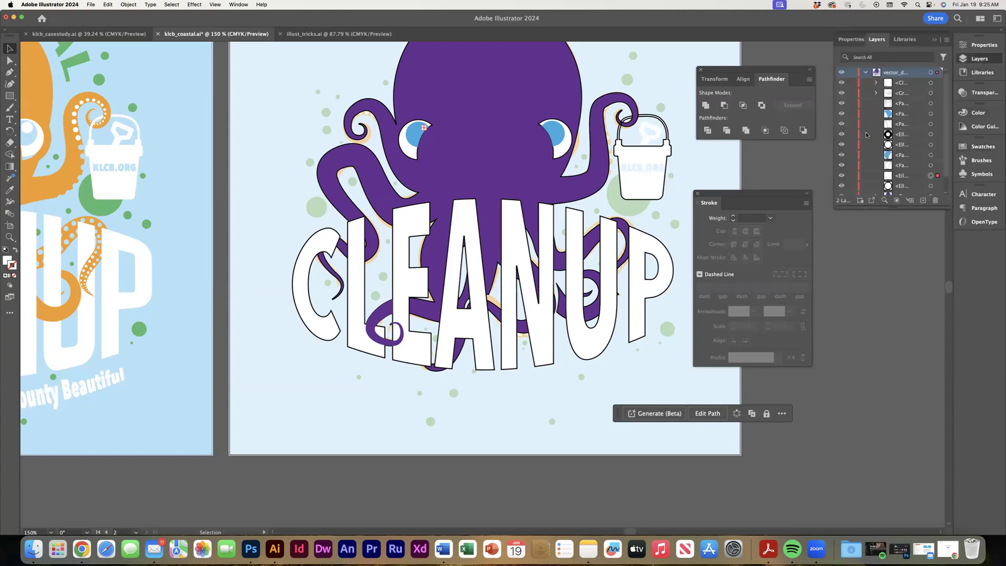
left_click(931, 148)
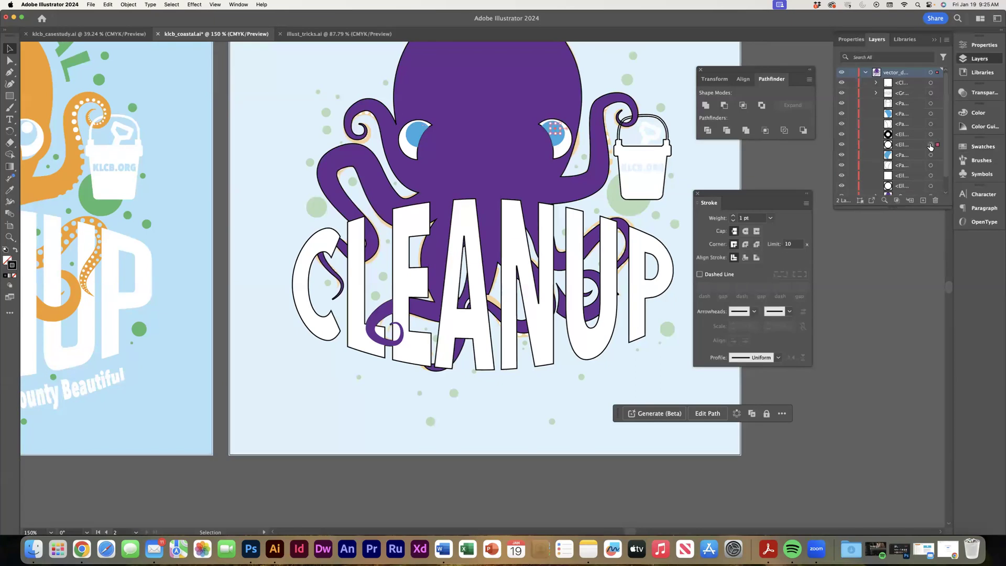
double_click(7, 259)
type("FFFFFF")
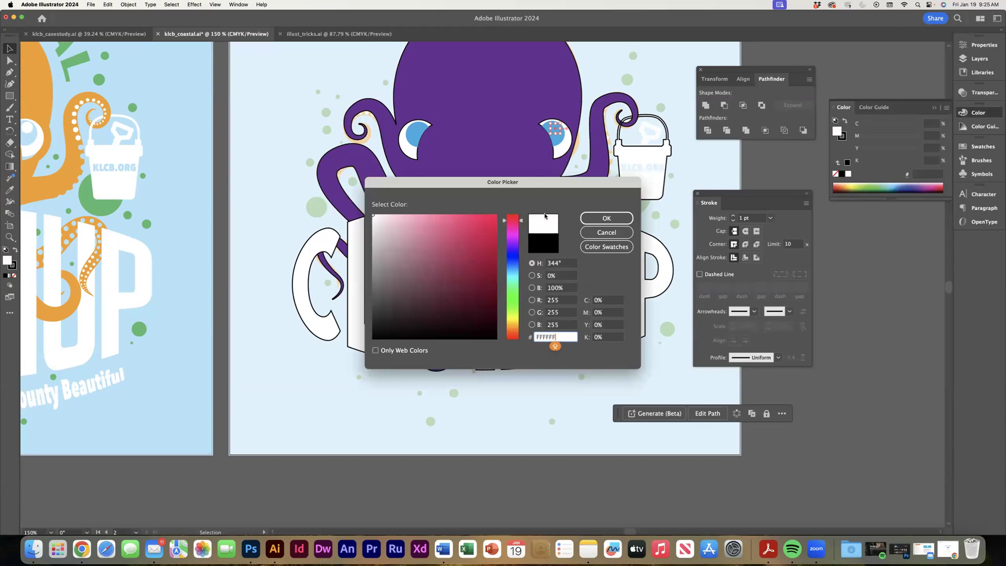
left_click(606, 218)
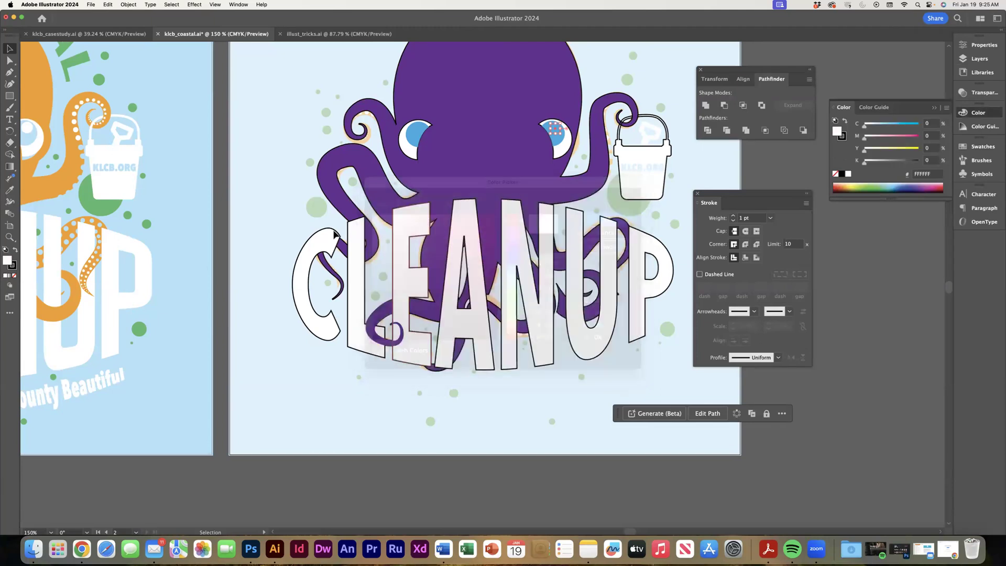
left_click(15, 276)
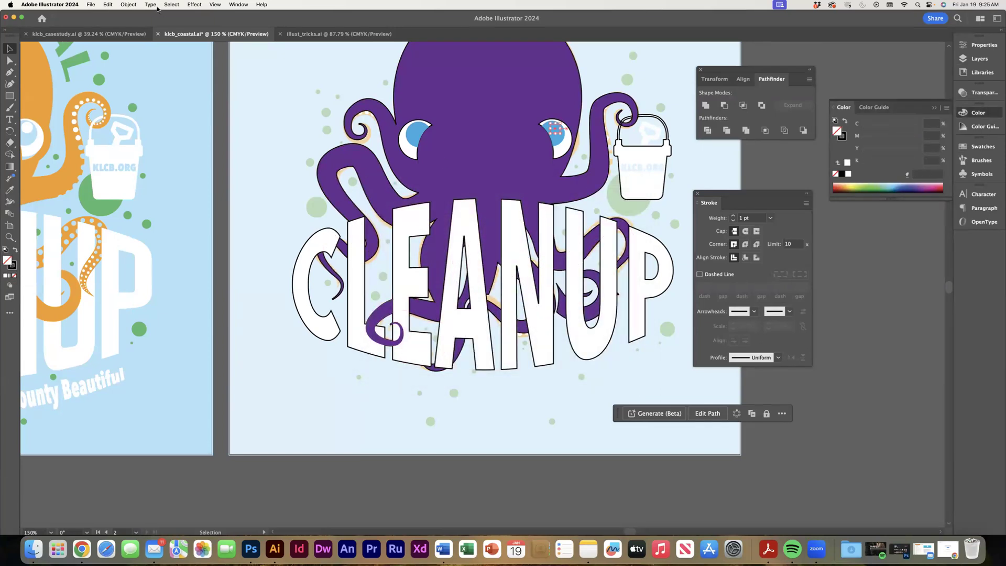
left_click(129, 5)
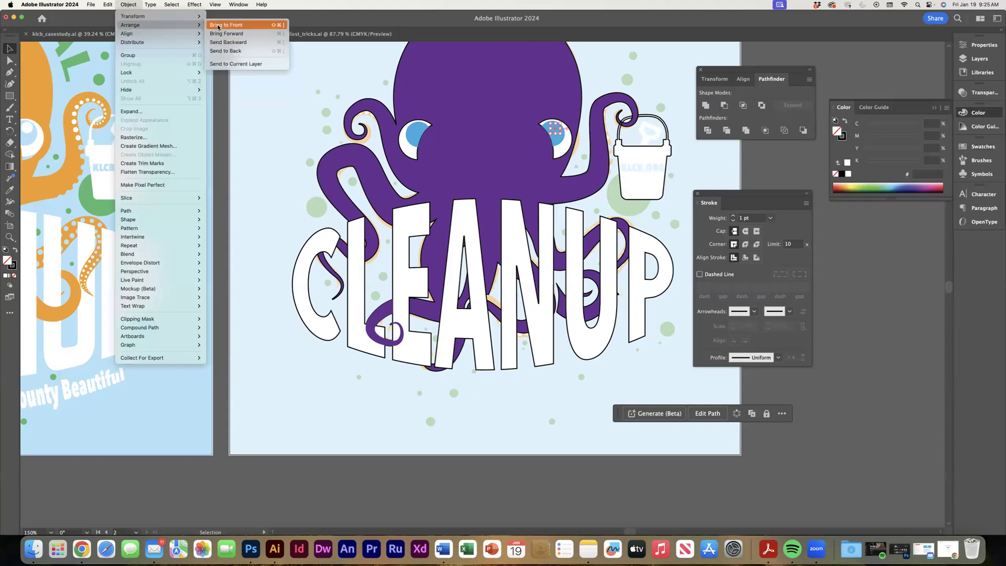
left_click(213, 37)
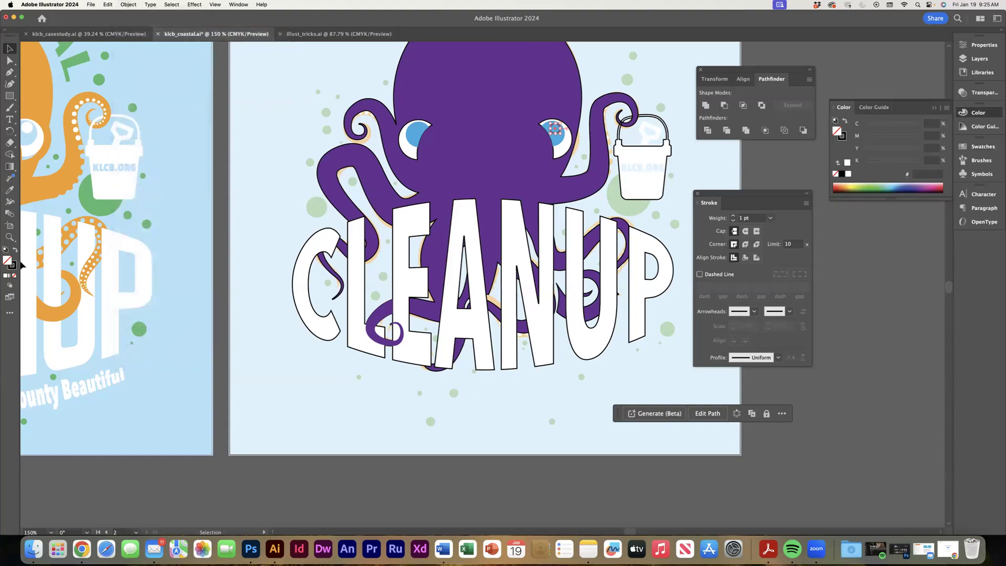
left_click(16, 251)
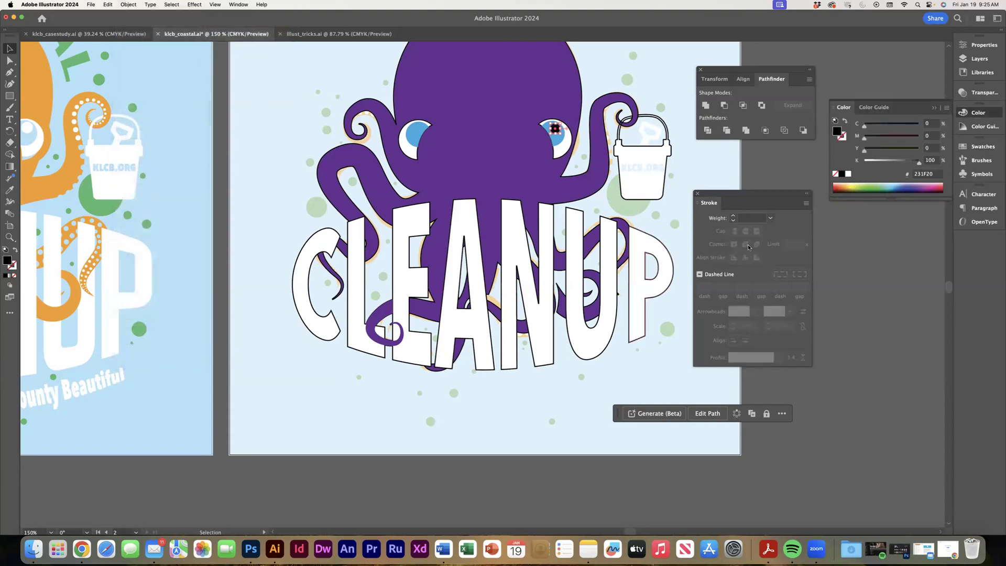
left_click(848, 174)
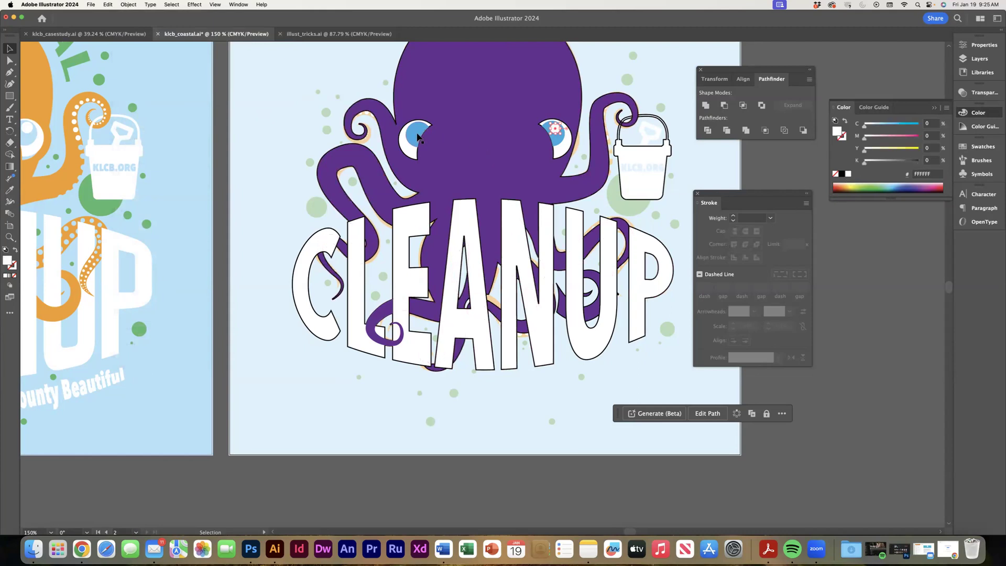
left_click(386, 102)
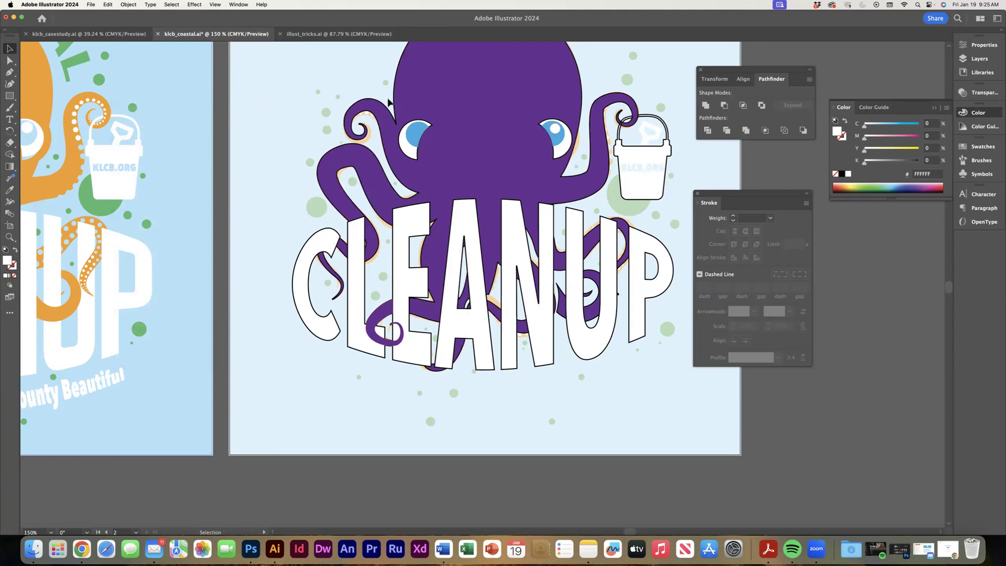
Fill the left eye's highlight circles with white, bring them in front of the blue iris and remove their stroke.
left_click(425, 141)
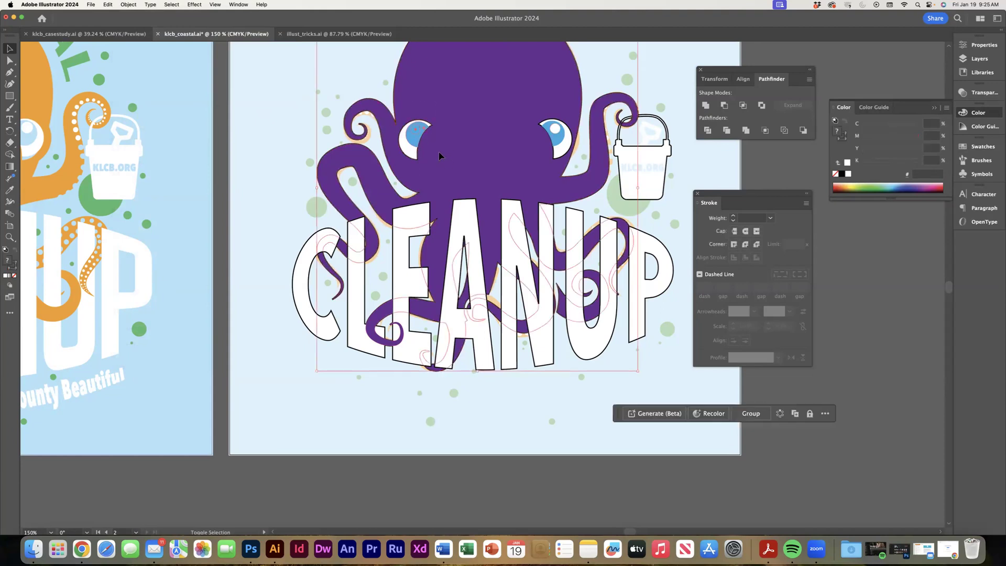
left_click(409, 150, "shift")
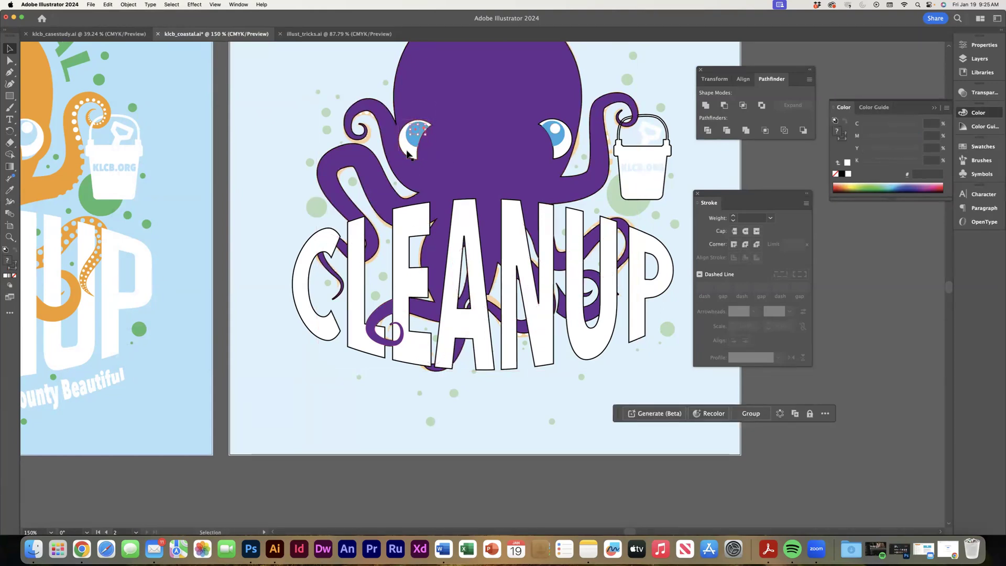
left_click(5, 276)
left_click(129, 5)
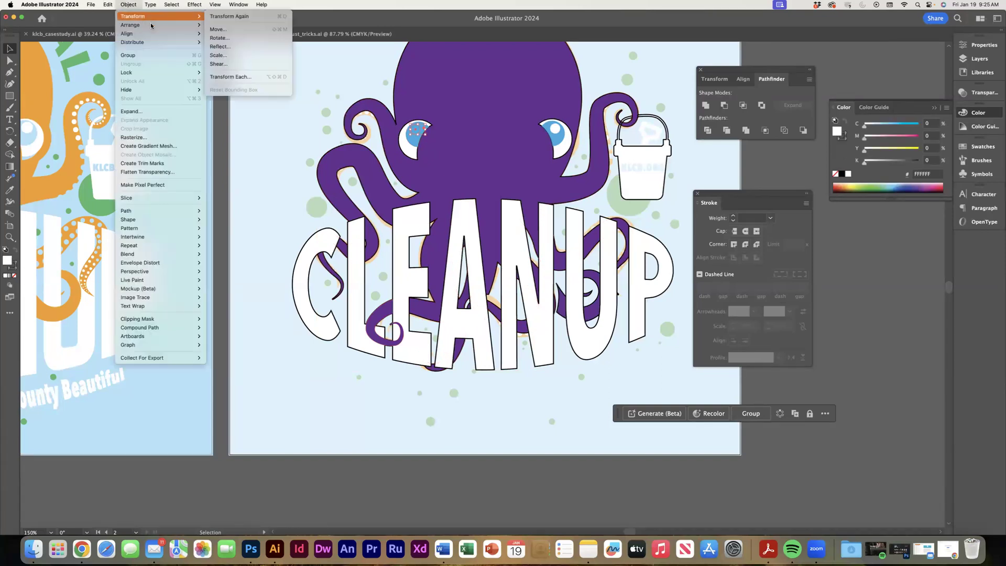
mouse_move(194, 25)
left_click(225, 25)
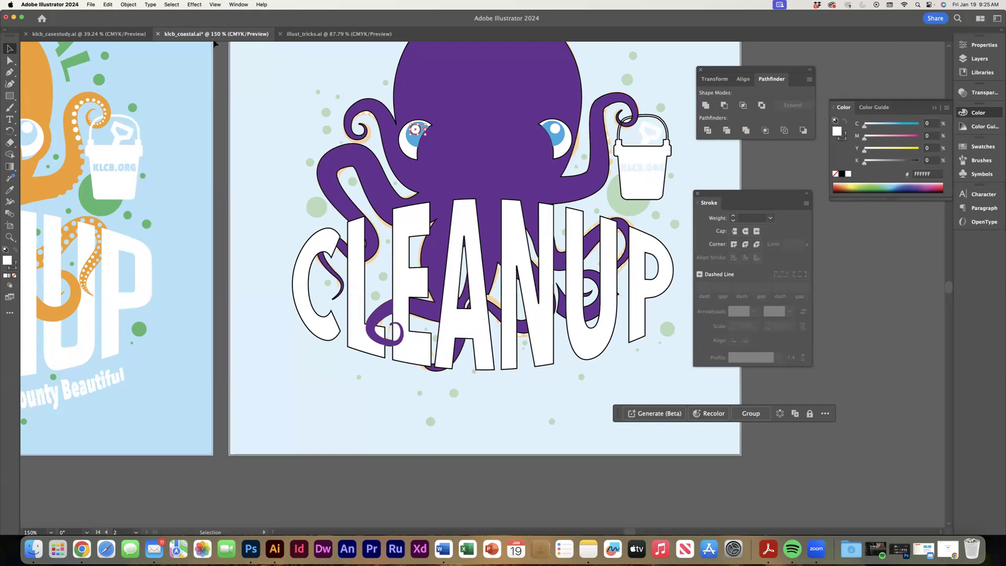
left_click(13, 270)
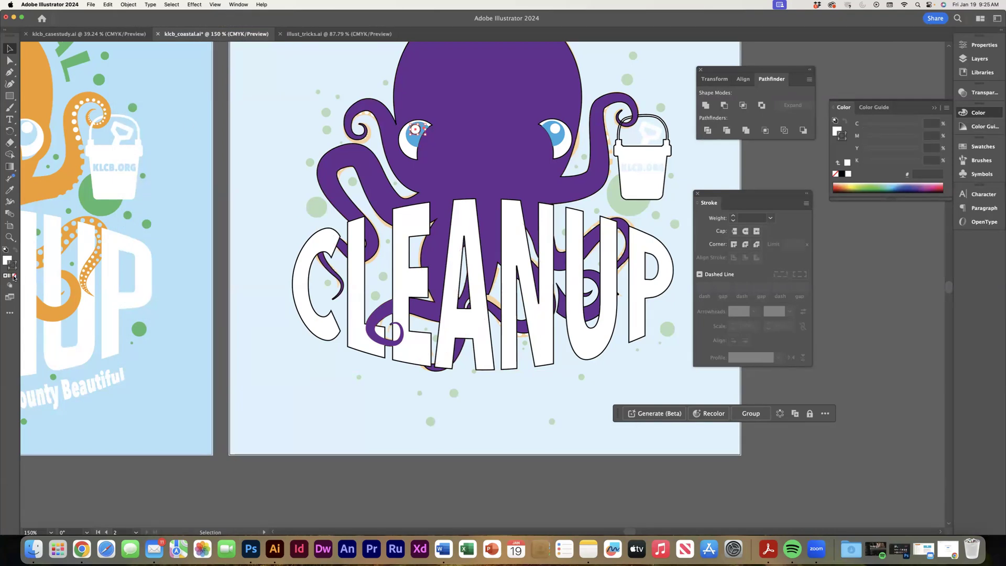
left_click(596, 78)
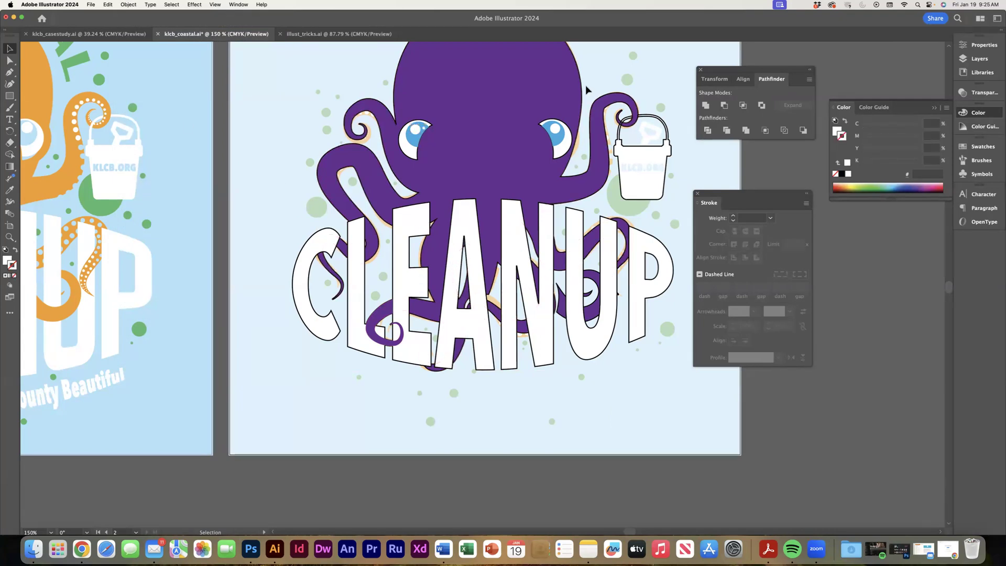
Fill the small highlight circle in the eye nearest the bucket with white and remove its stroke.
left_click(526, 156)
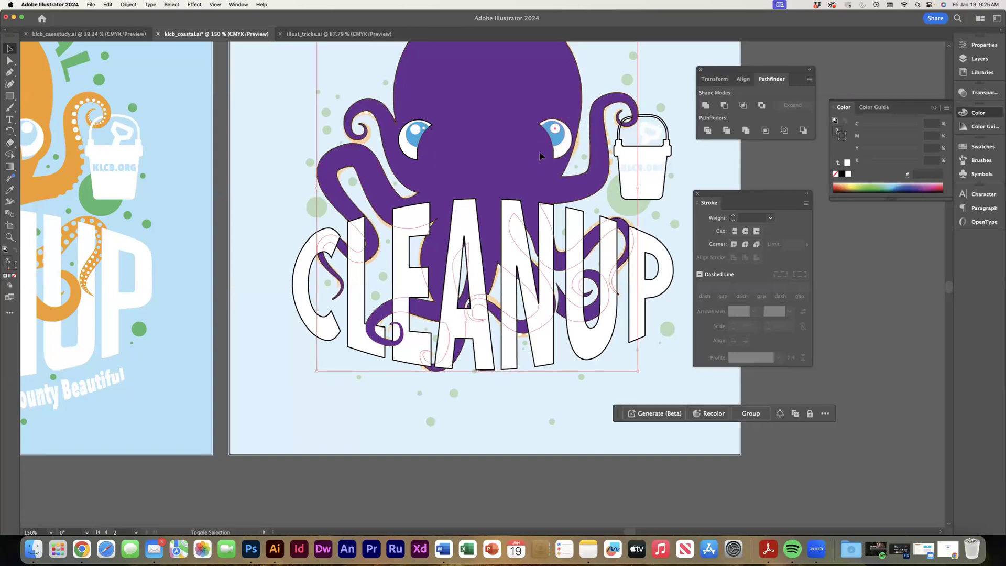
left_click(585, 118)
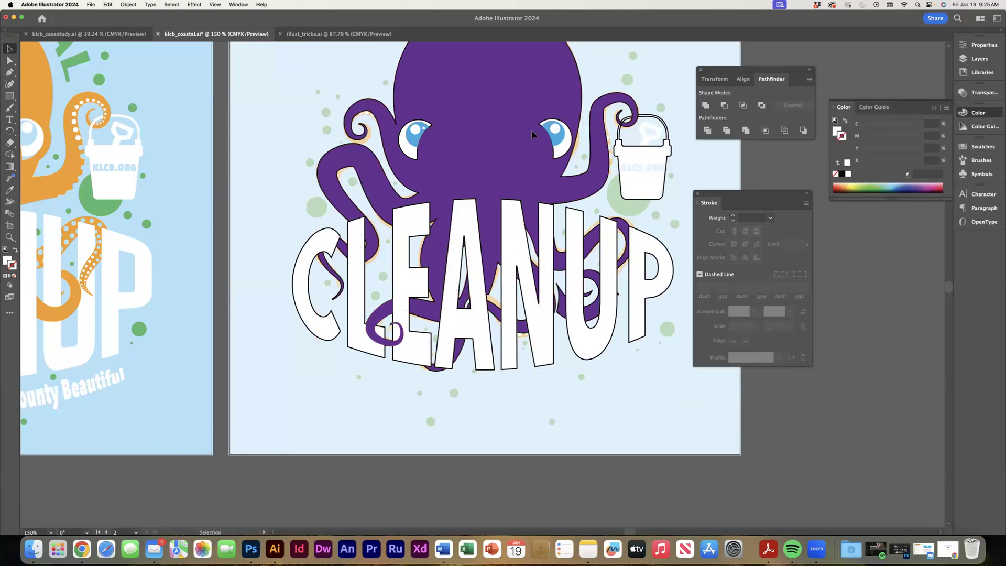
left_click(533, 140)
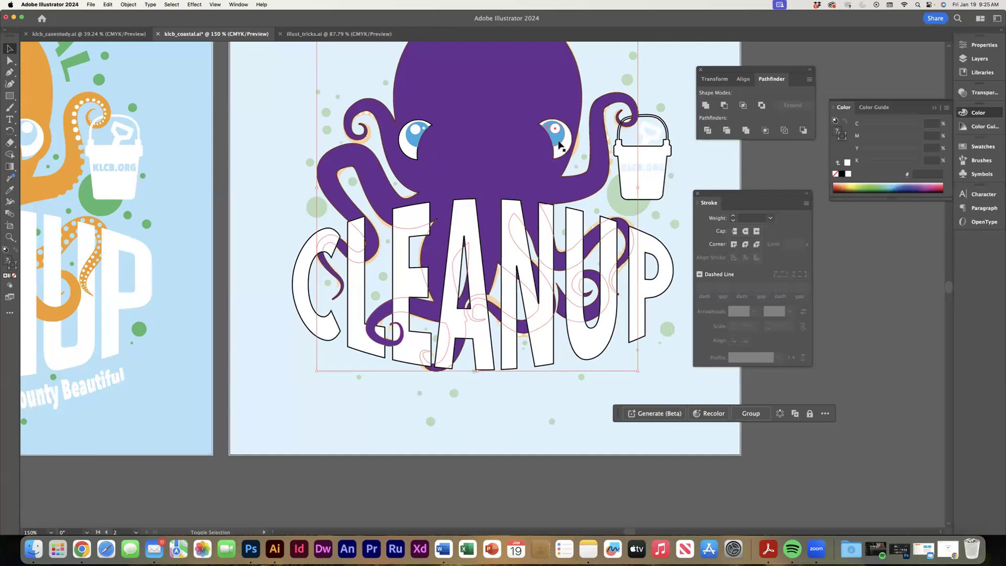
left_click(564, 164, "shift")
left_click(558, 135, "shift")
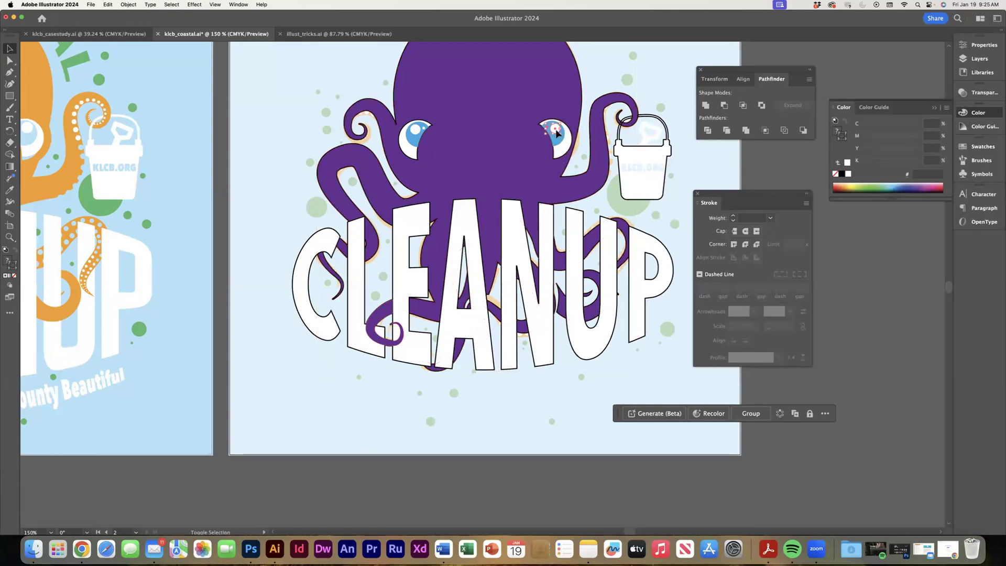
left_click(848, 174)
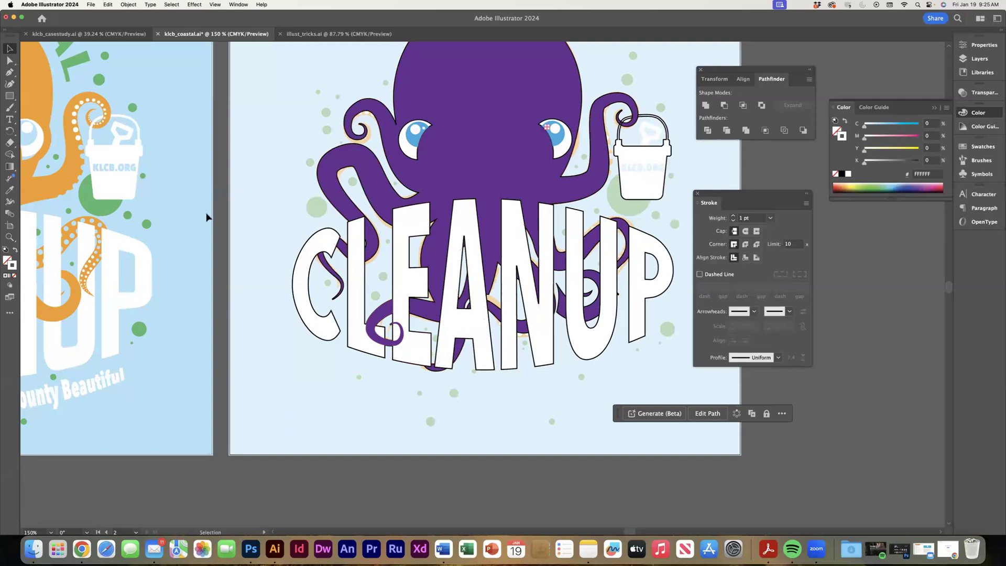
left_click(14, 251)
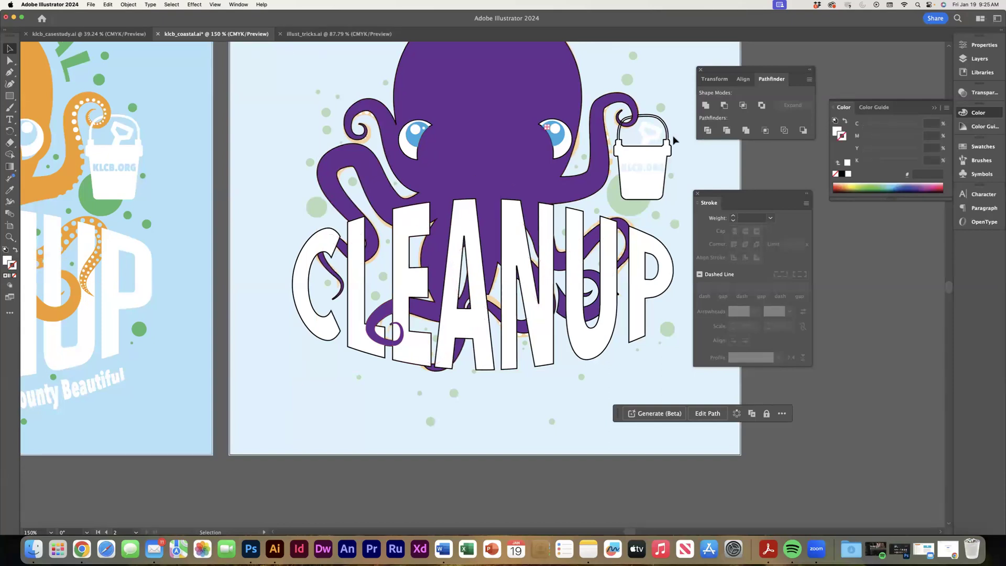
left_click(767, 164)
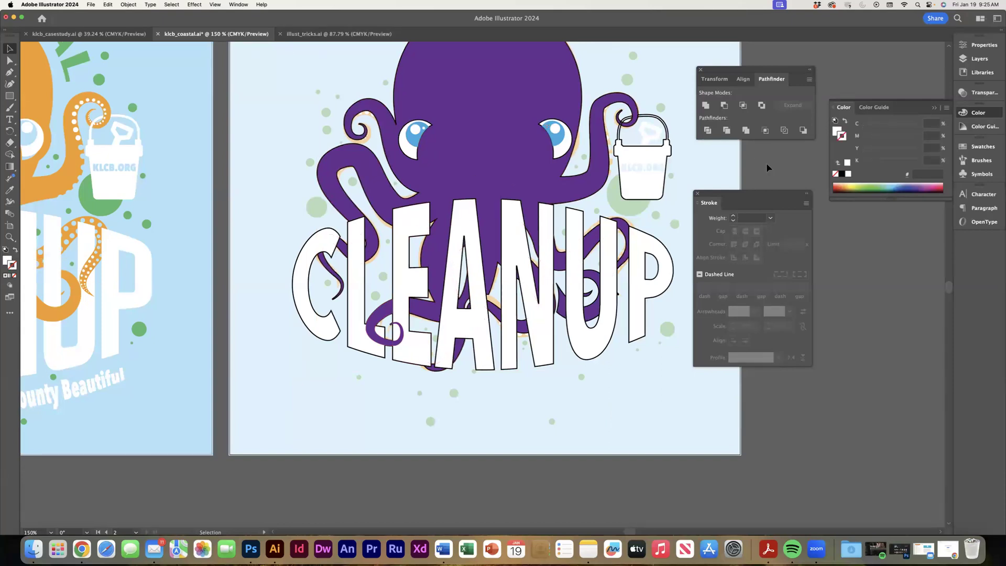
Send the white of the eye nearest the bucket to the back and give its small highlight a white fill without stroke.
left_click(555, 148)
left_click(124, 6)
mouse_move(158, 28)
left_click(276, 50)
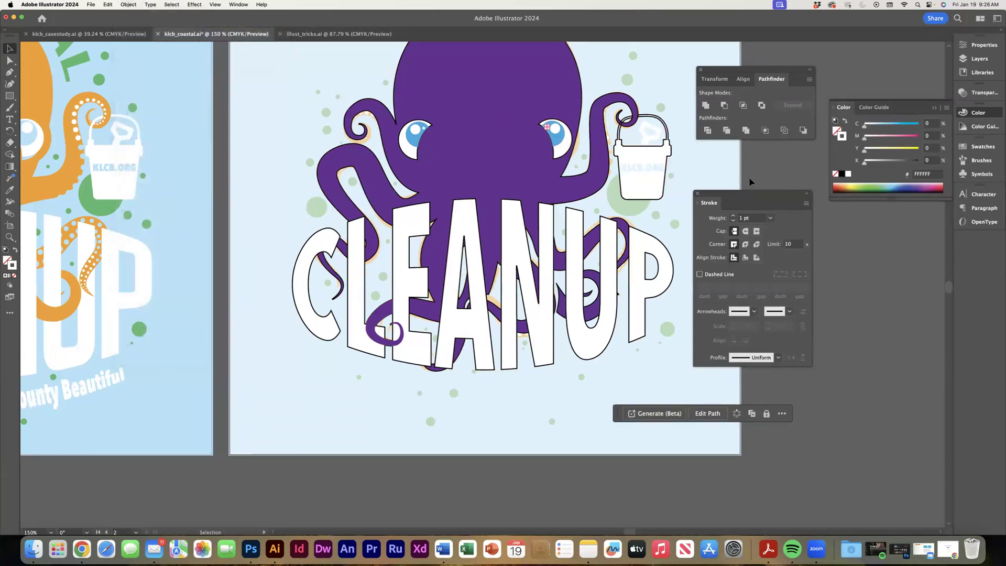
left_click(763, 171)
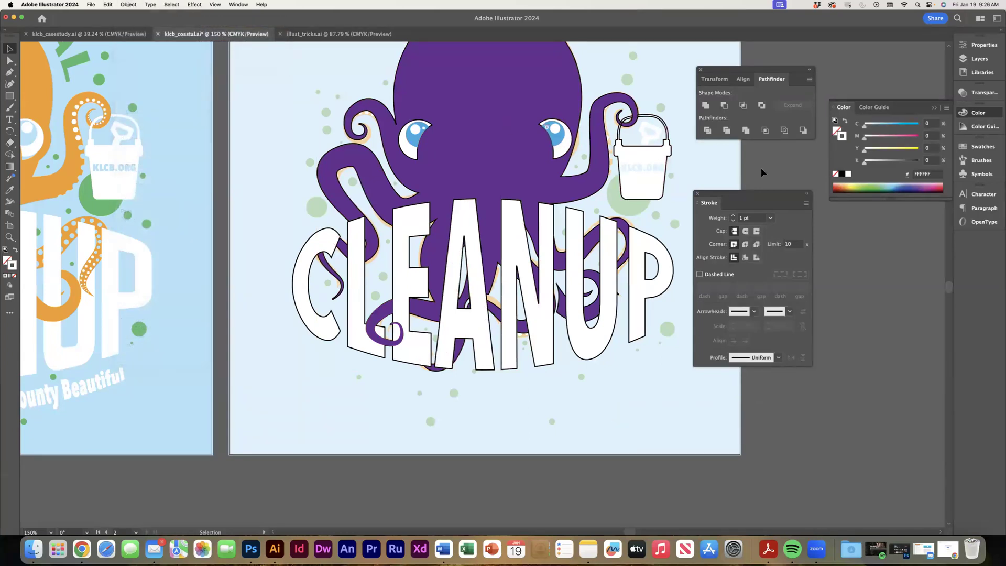
left_click(548, 128)
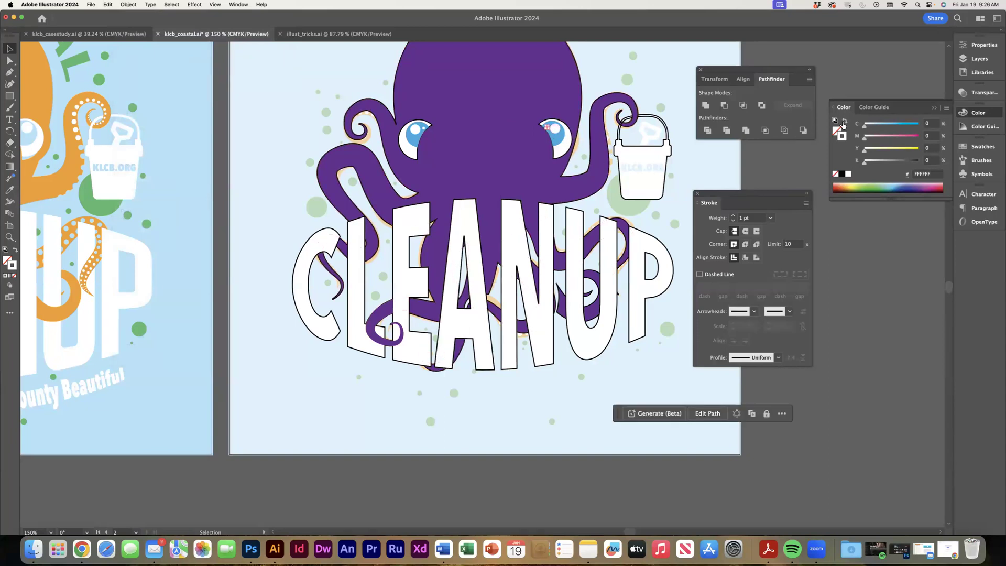
left_click(845, 122)
Remove the black stroke from the white shapes of both octopus eyes.
left_click(841, 173)
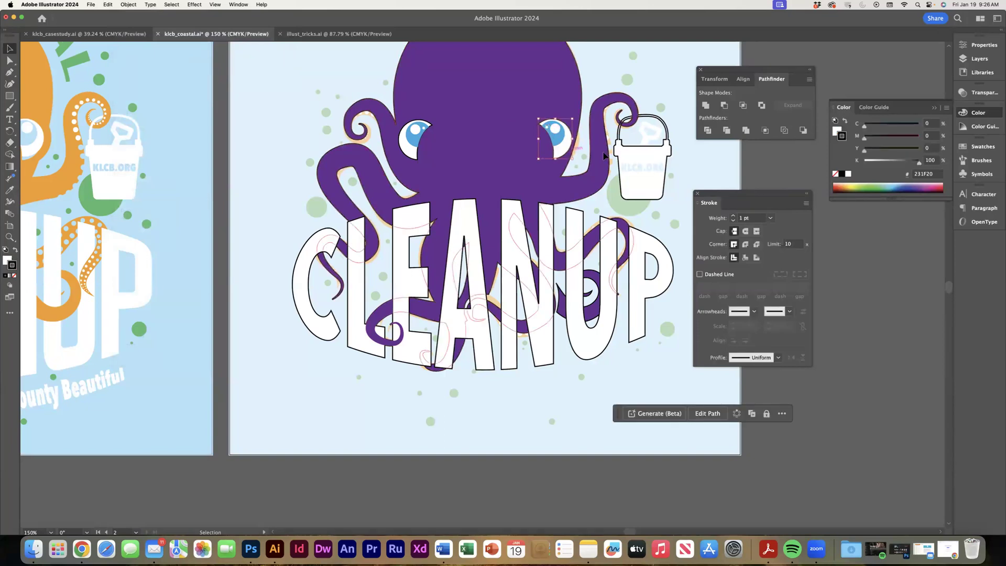
left_click(416, 137)
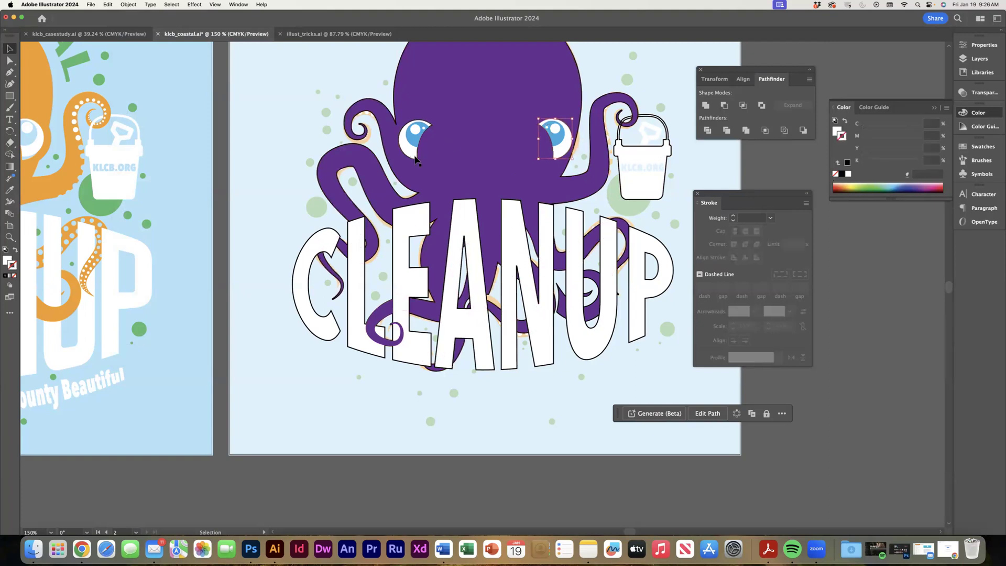
left_click(835, 173)
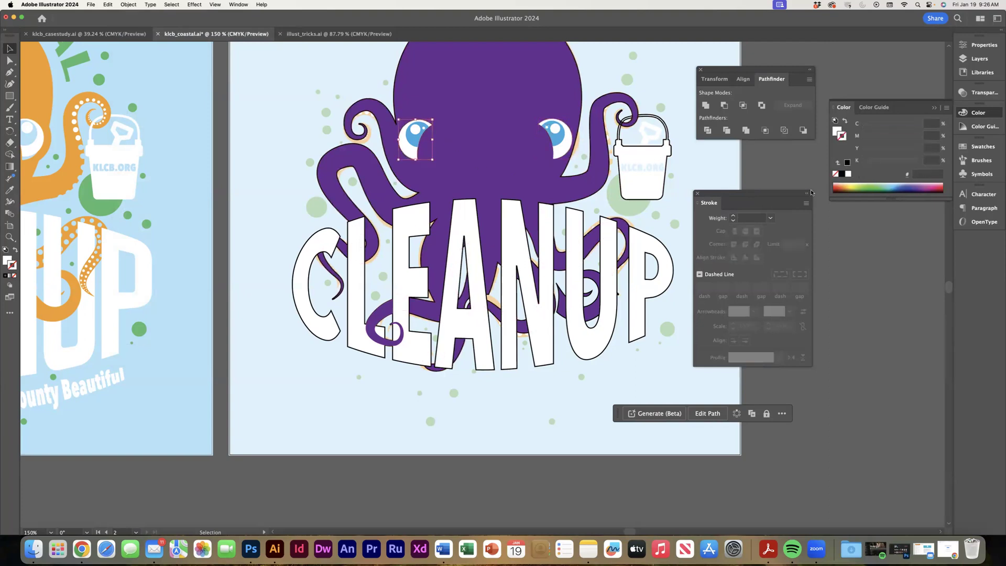
left_click(850, 245)
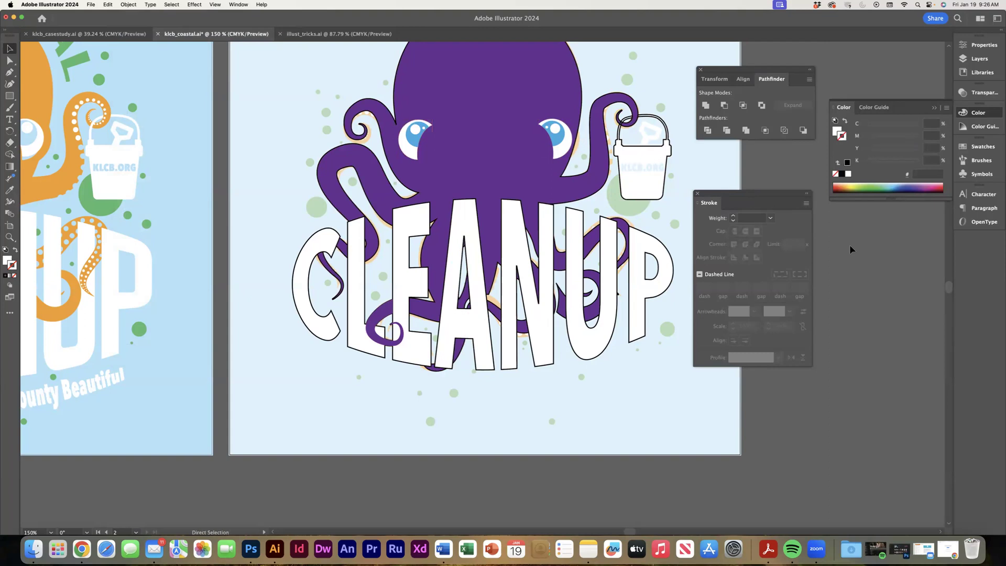
Remove the black stroke from the bulged CLEANUP lettering.
key("super+1")
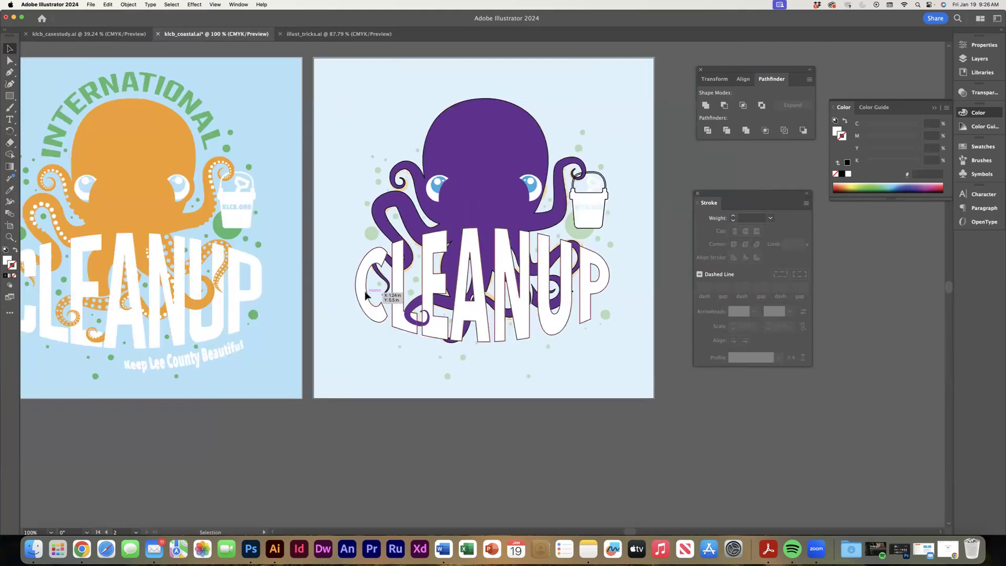
left_click(401, 288)
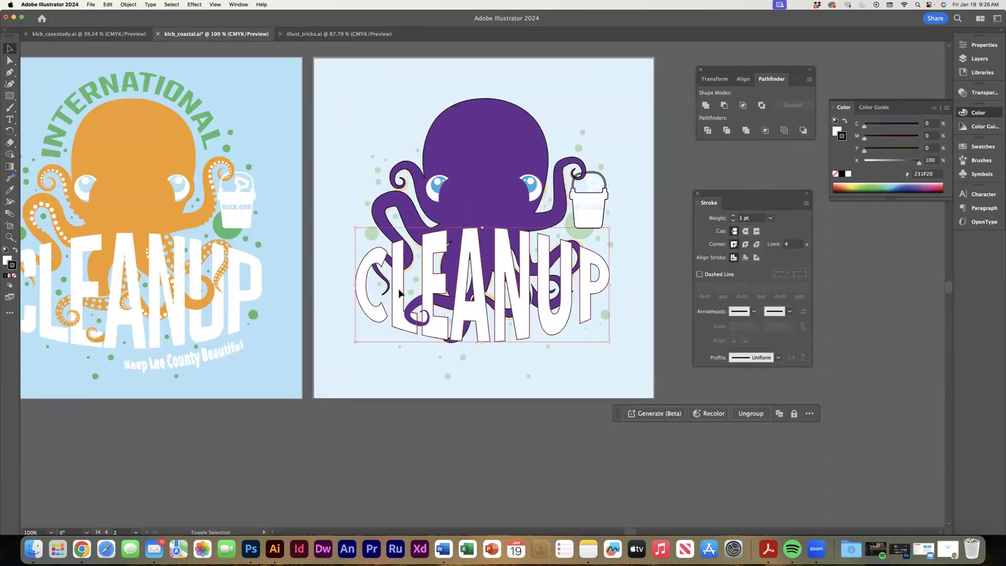
left_click(835, 173)
left_click(849, 285)
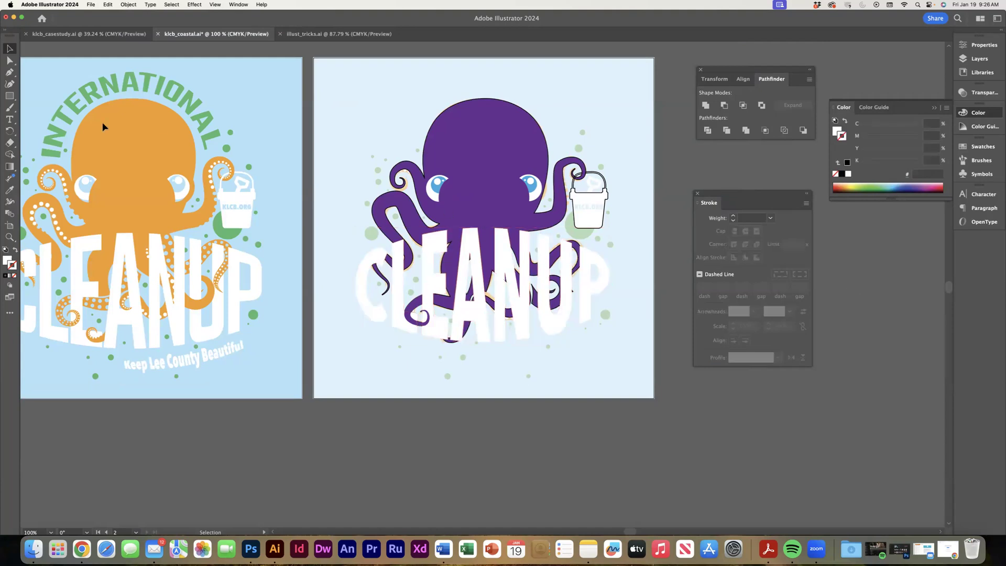
Add a rectangle covering the whole artboard, fill it light blue with 26% cyan, and send it behind the artwork.
left_click(10, 96)
left_click_drag(313, 57, 655, 398)
left_click(838, 131)
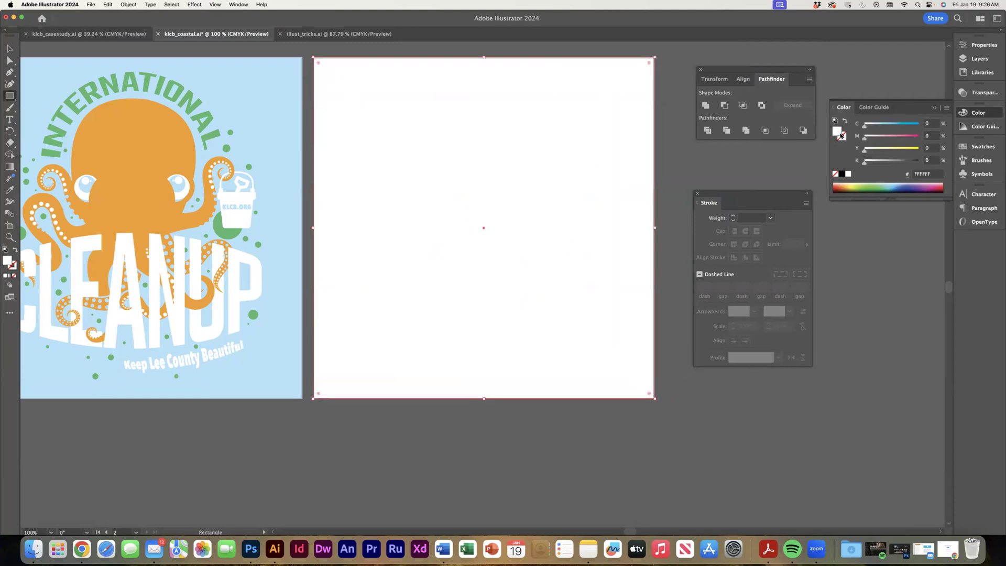
left_click_drag(866, 127, 879, 126)
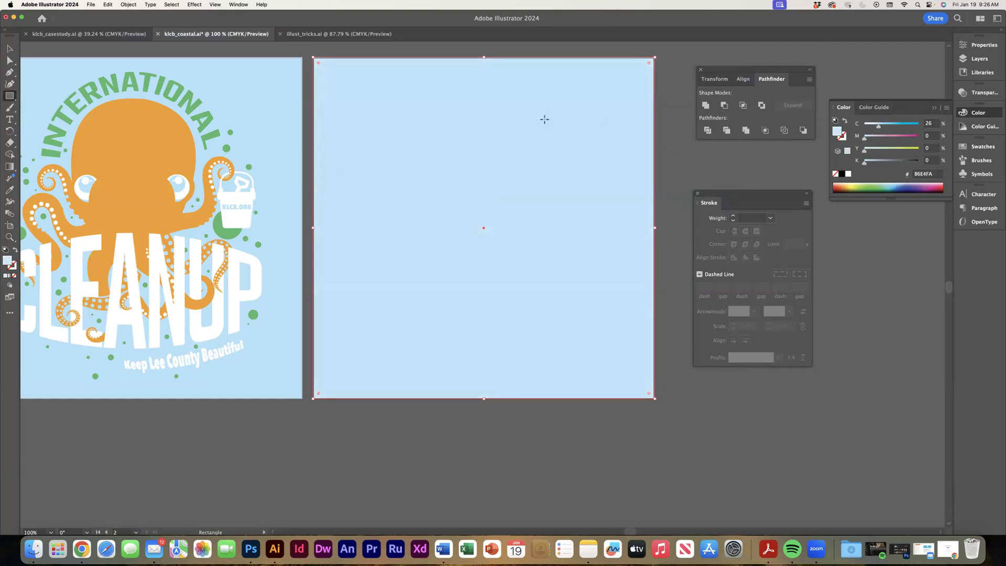
mouse_move(158, 25)
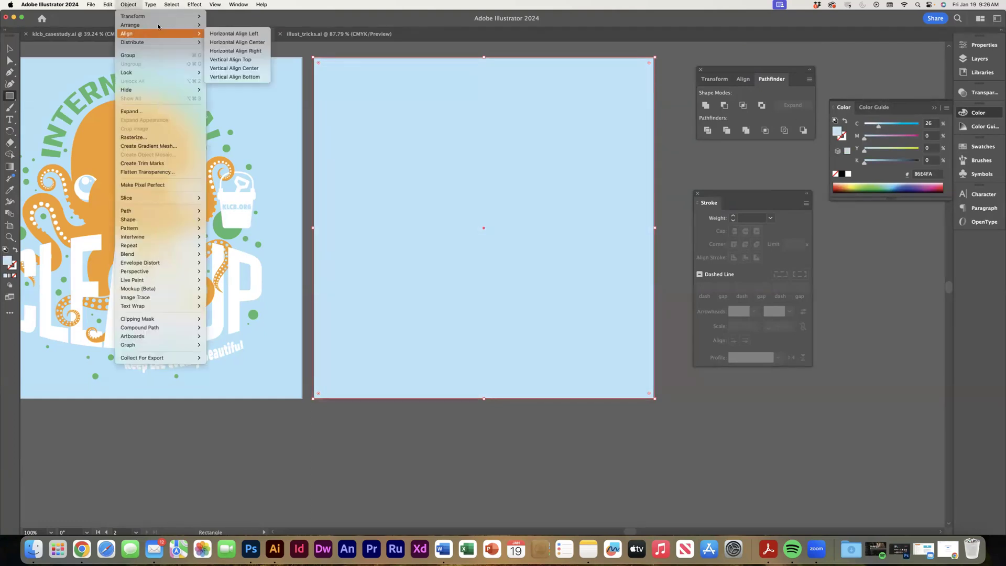
left_click(219, 53)
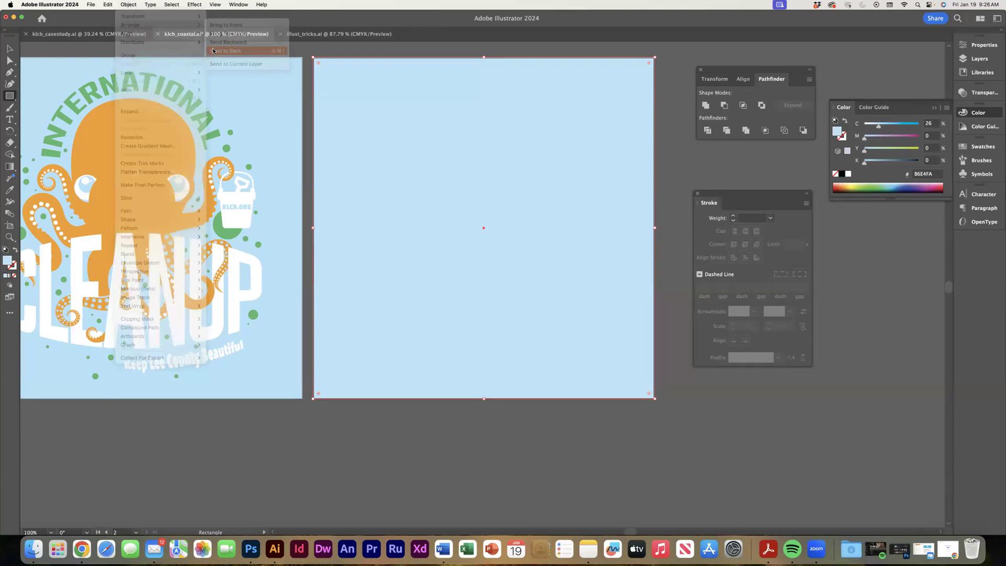
left_click(9, 49)
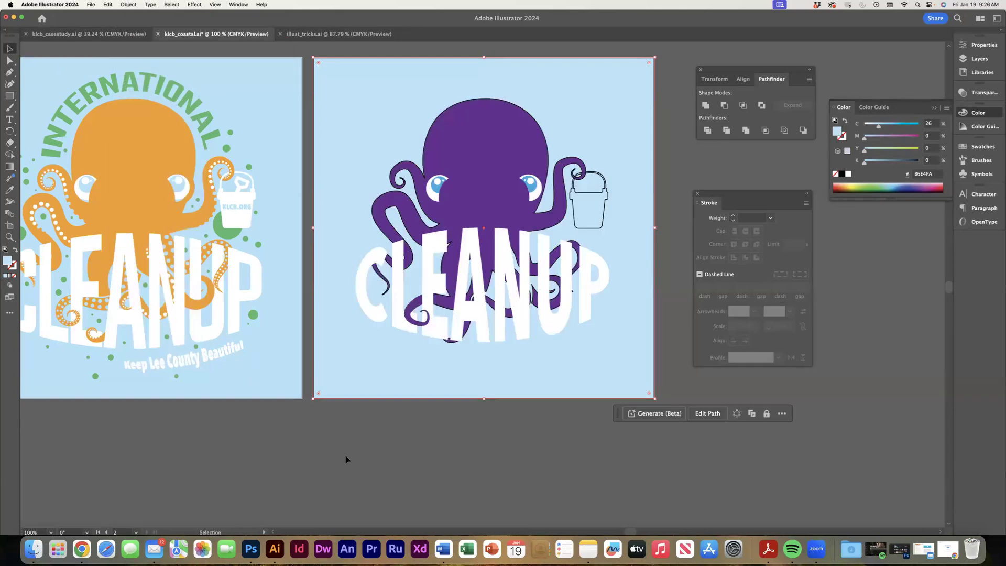
left_click(376, 450)
Remove the black stroke from the purple octopus body and tentacles.
left_click(542, 278)
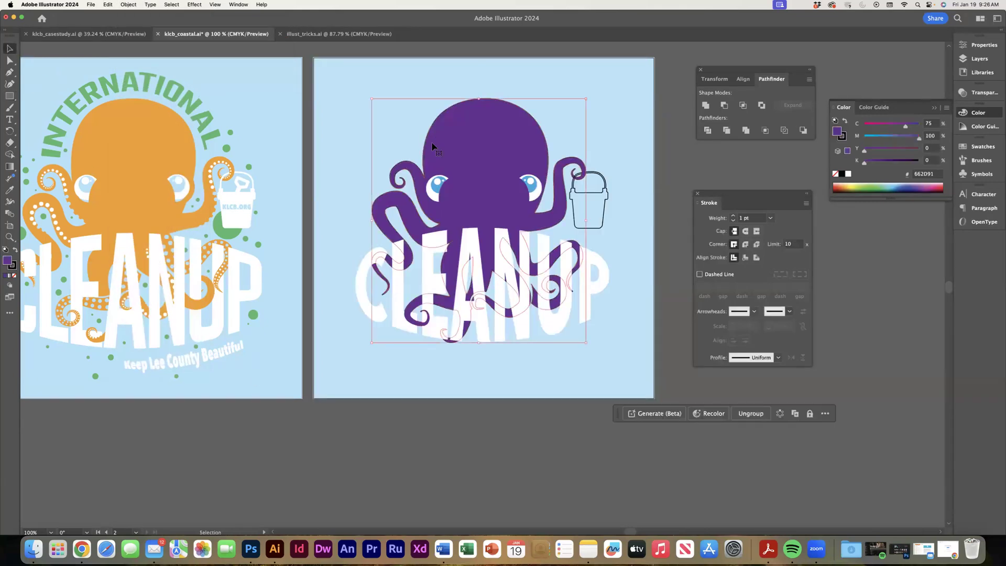
left_click(843, 136)
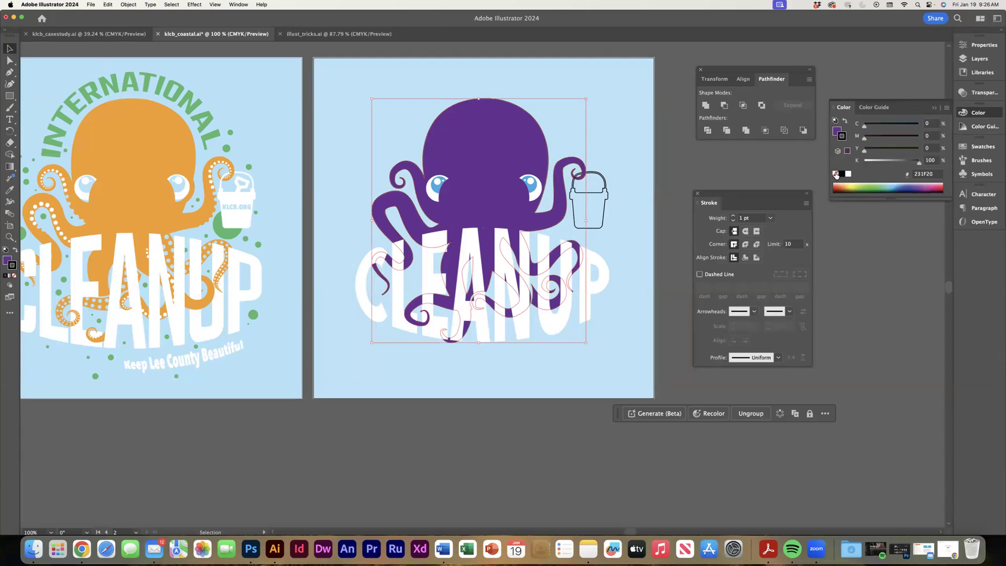
left_click(836, 174)
Fill the bucket and its handle with white and remove their stroke.
left_click(607, 223)
left_click(836, 138)
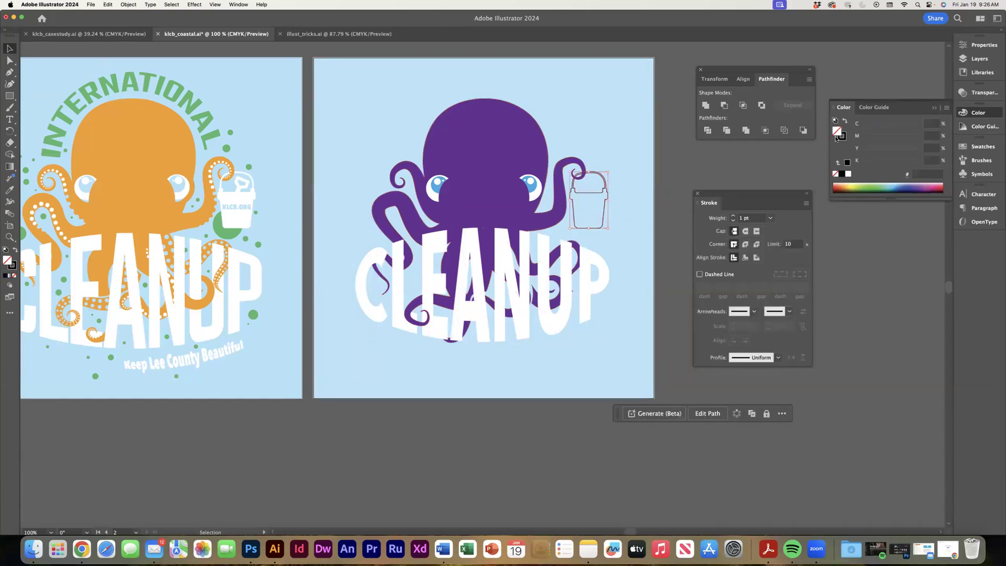
left_click(847, 174)
left_click(842, 137)
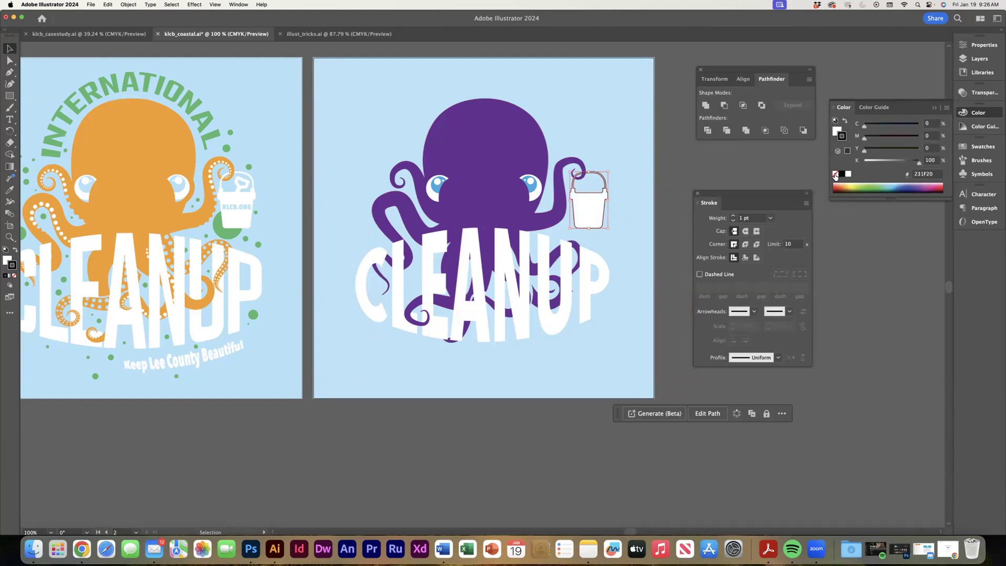
left_click(836, 174)
left_click(871, 265)
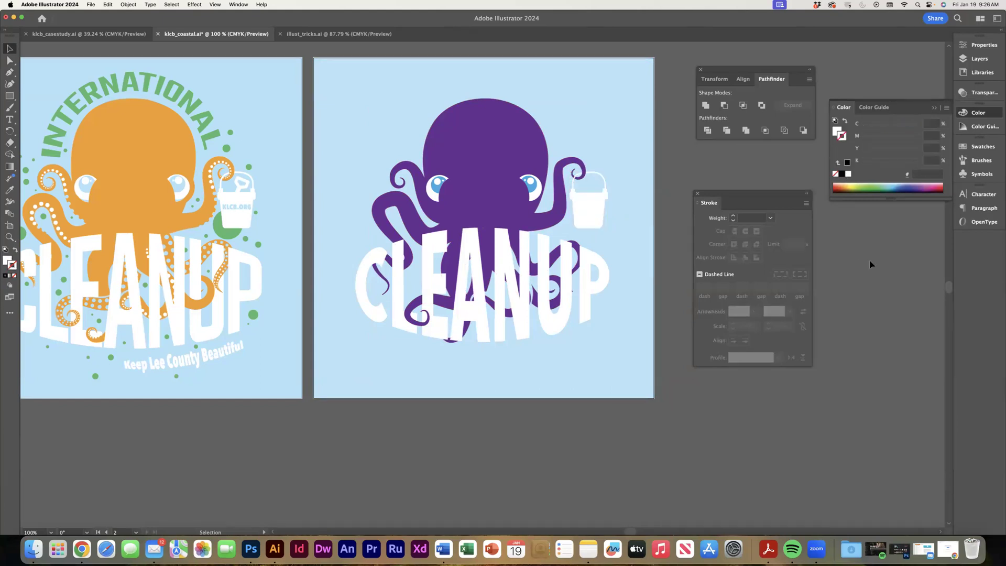
Draw a small white circle on the lower edge of the bucket-holding tentacle and duplicate it into a row of three along the edge.
key("a")
key("super+equal")
key("super+equal")
left_click_drag(565, 195, 462, 245)
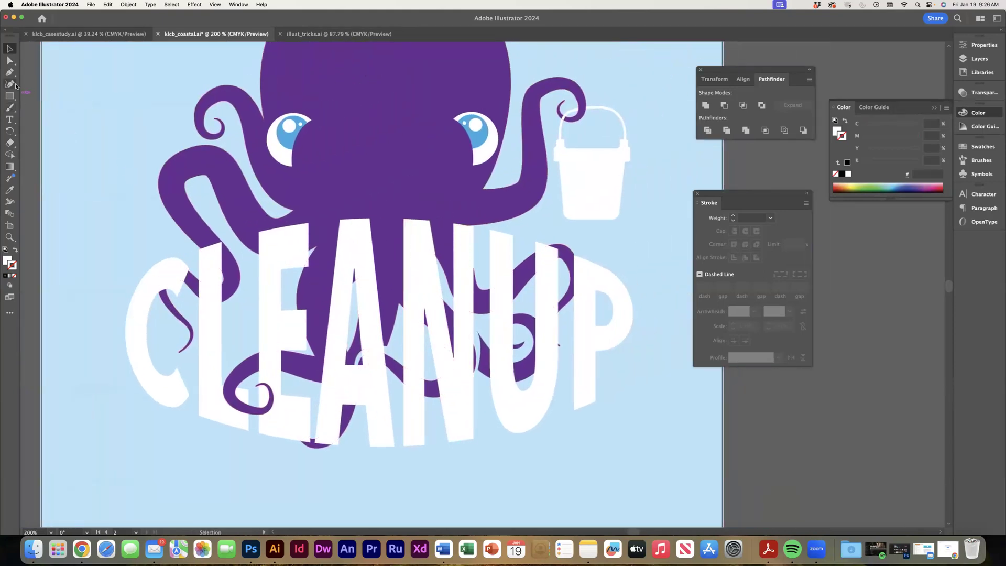
left_click_drag(10, 99, 53, 107)
left_click_drag(501, 215, 512, 224)
key("v")
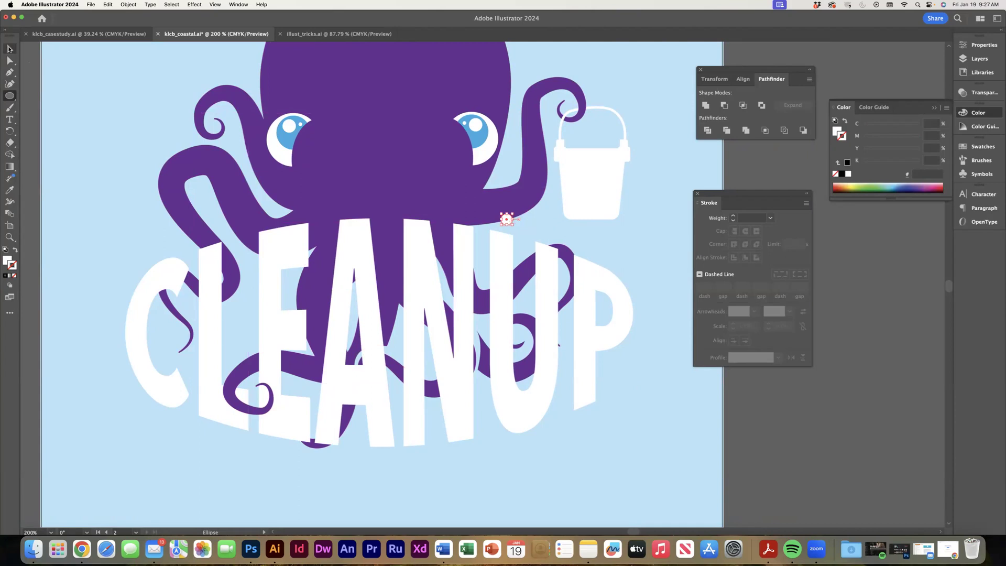
left_click_drag(511, 219, 533, 207)
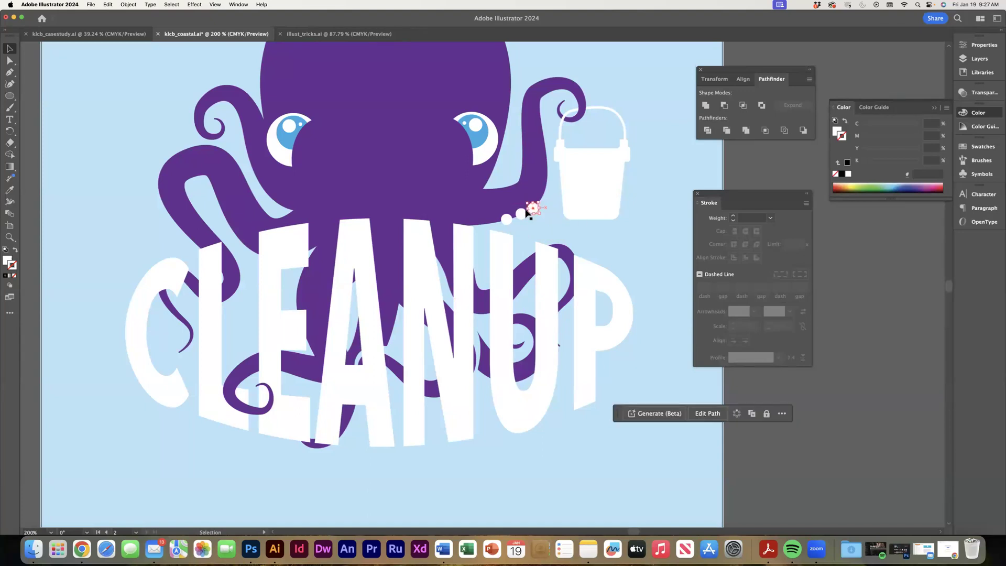
Group the three sucker circles and cut them out of the octopus shape with Minus Front.
left_click(521, 215, "shift")
left_click(506, 219, "shift")
key("super+g")
left_click(489, 211, "shift")
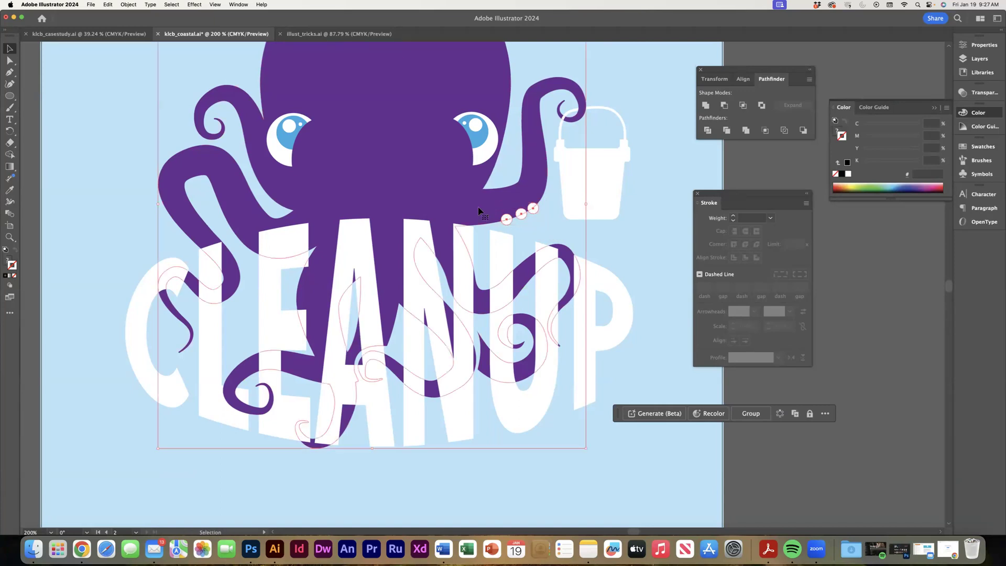
left_click(725, 106)
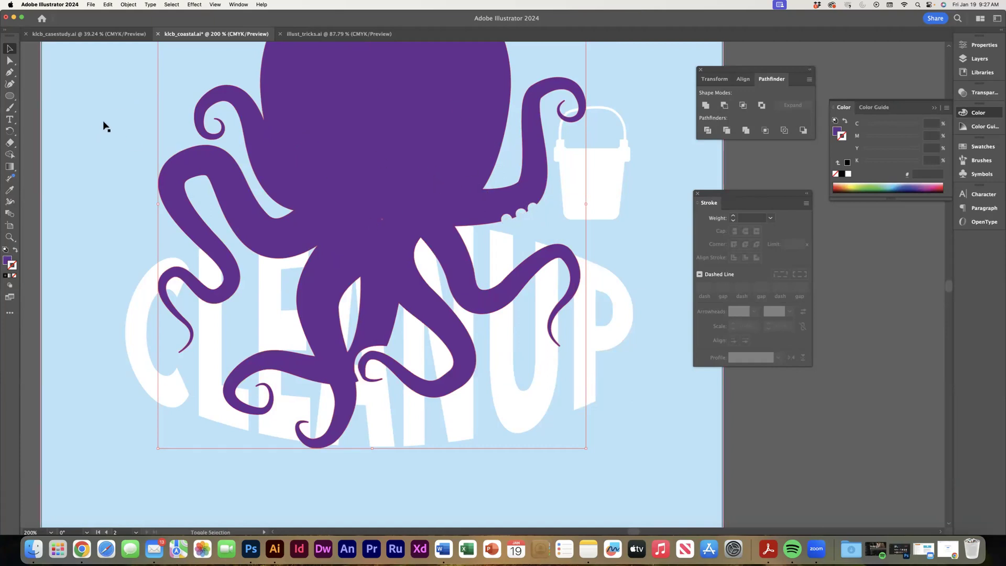
Send the octopus shape and the blue background to the back, behind the eyes and CLEANUP lettering.
key("super+a")
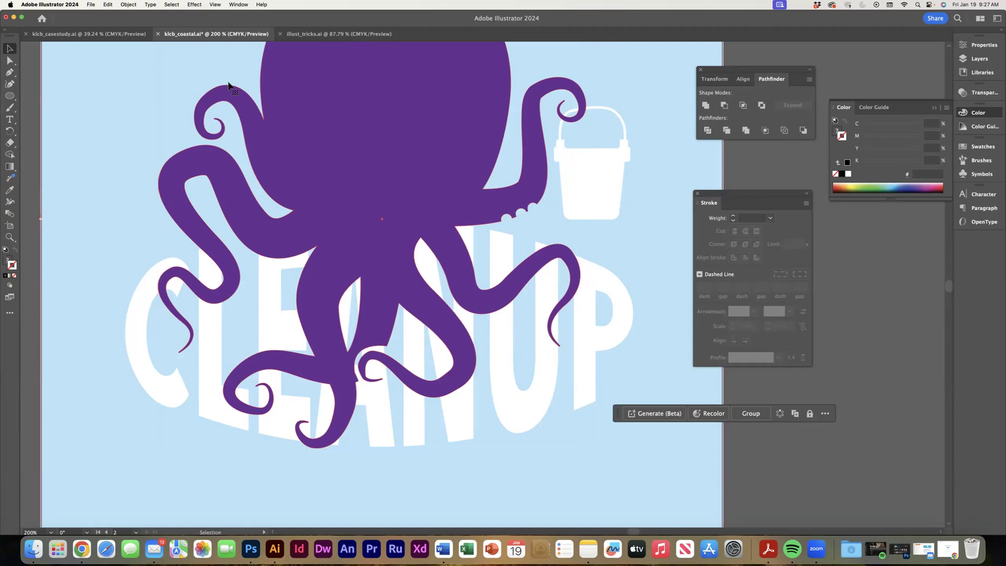
left_click(124, 6)
mouse_move(152, 25)
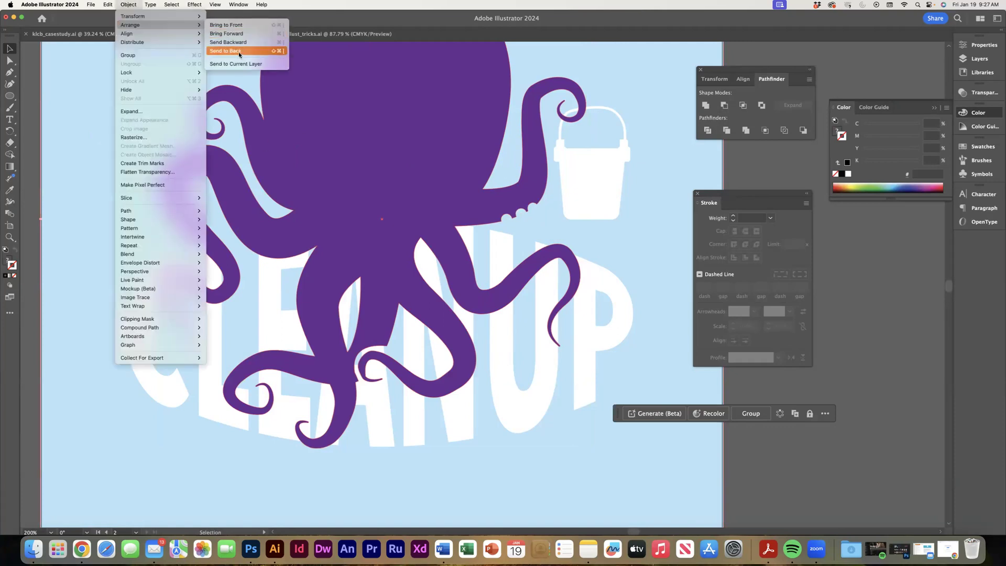
left_click(246, 50)
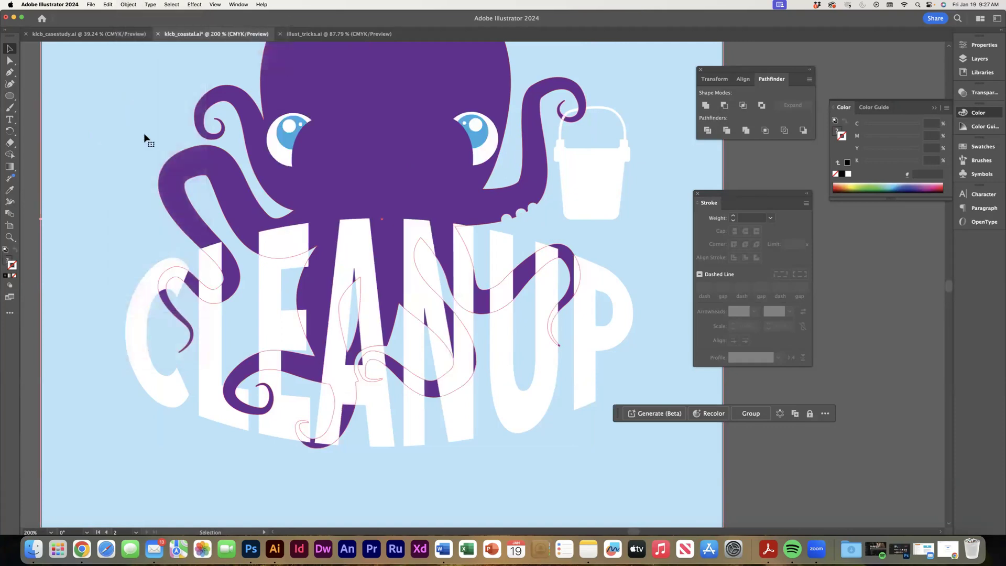
left_click(863, 339)
key("super")
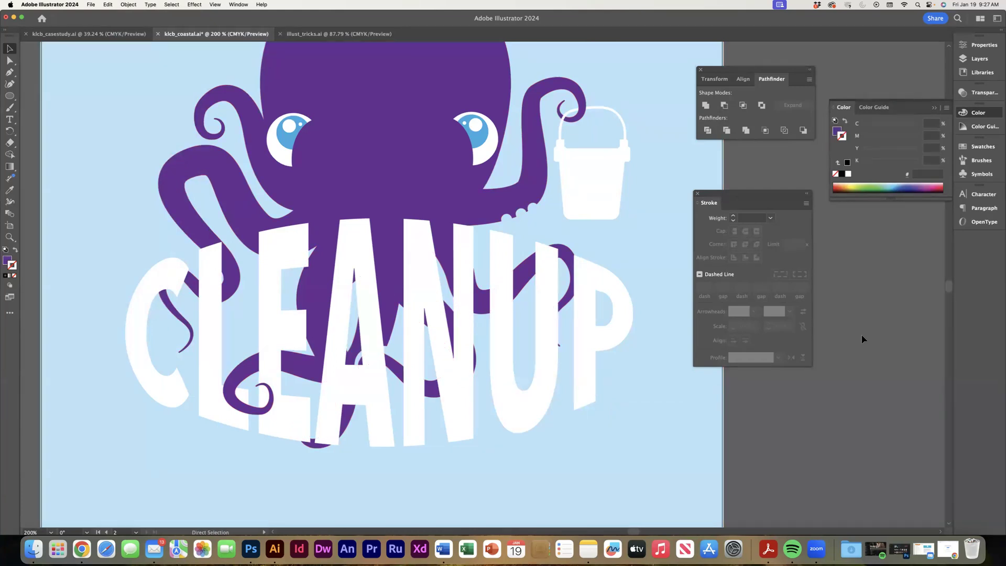
Draw a small circle on the upper bend of the thick left tentacle and fill it with white (FFFFFF).
key("super+minus")
key("super+minus")
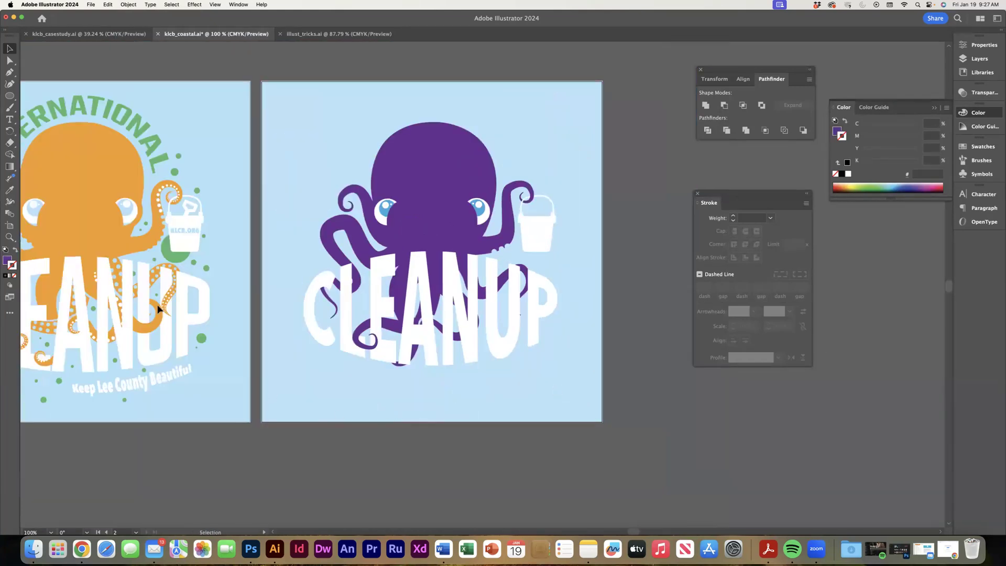
left_click_drag(155, 222, 260, 203)
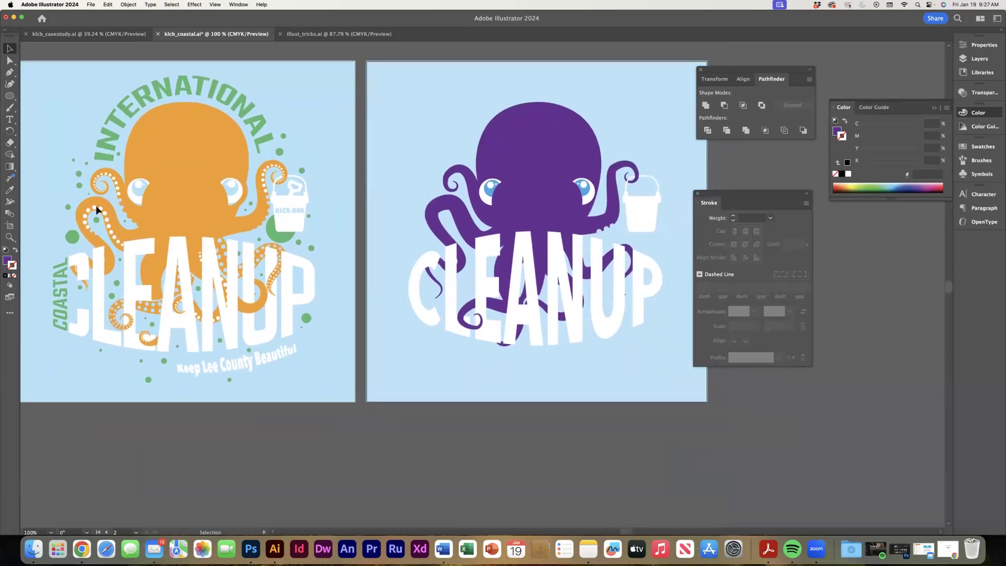
left_click(10, 96)
left_click_drag(448, 203, 452, 208)
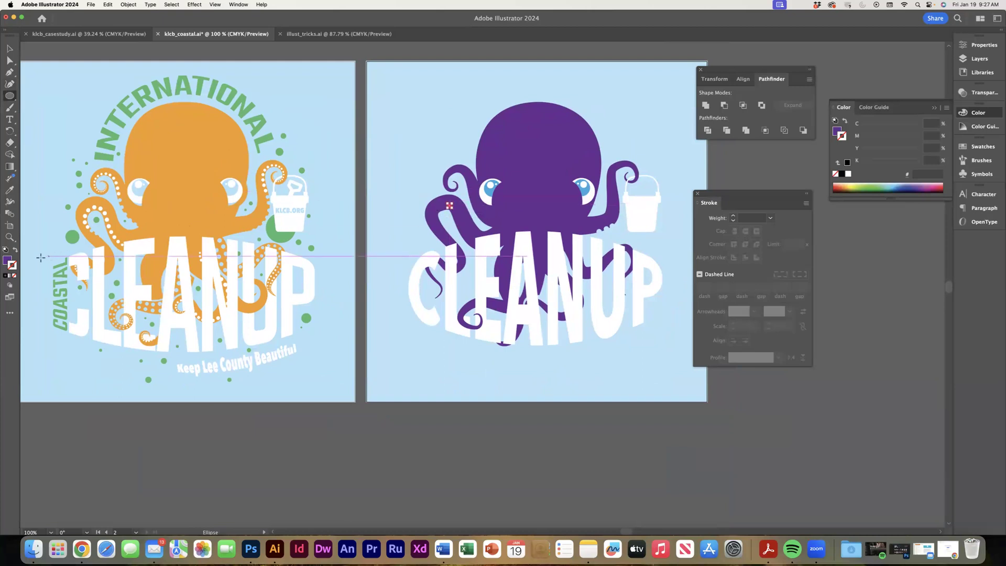
left_click(9, 261)
left_click(849, 174)
key("v")
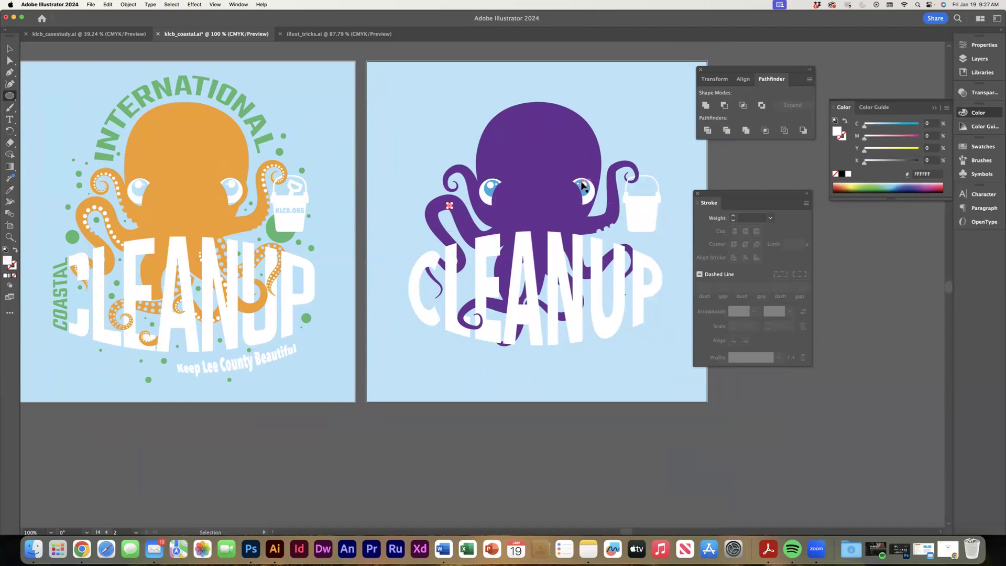
Duplicate the white sucker circle down the inner edge of the left tentacle to make a row of four.
key("super+equal")
key("super+equal")
key("super+equal")
key("super+equal")
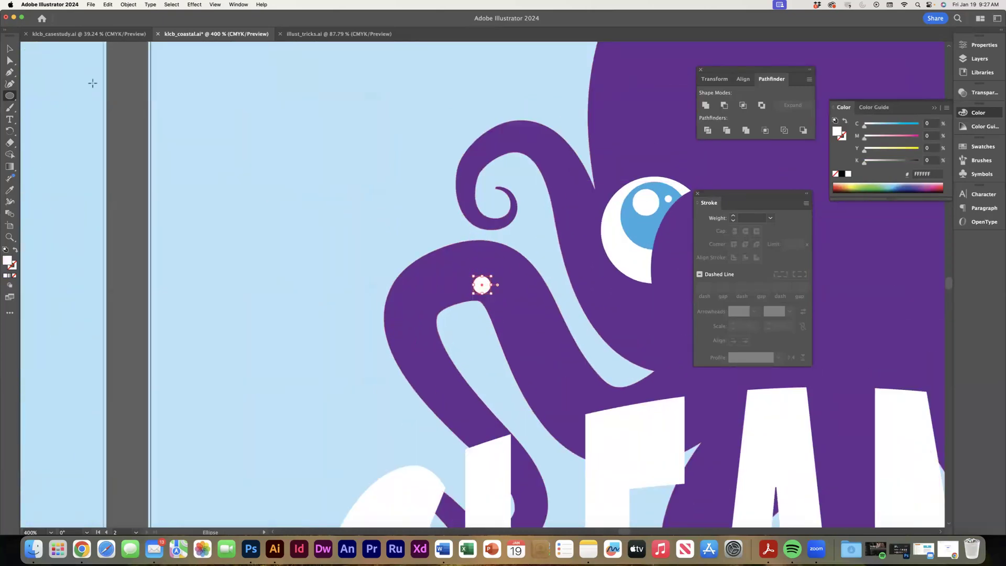
left_click(10, 48)
left_click_drag(481, 288, 499, 309)
key("super+shift+a")
left_click(495, 305)
left_click_drag(495, 304, 515, 350)
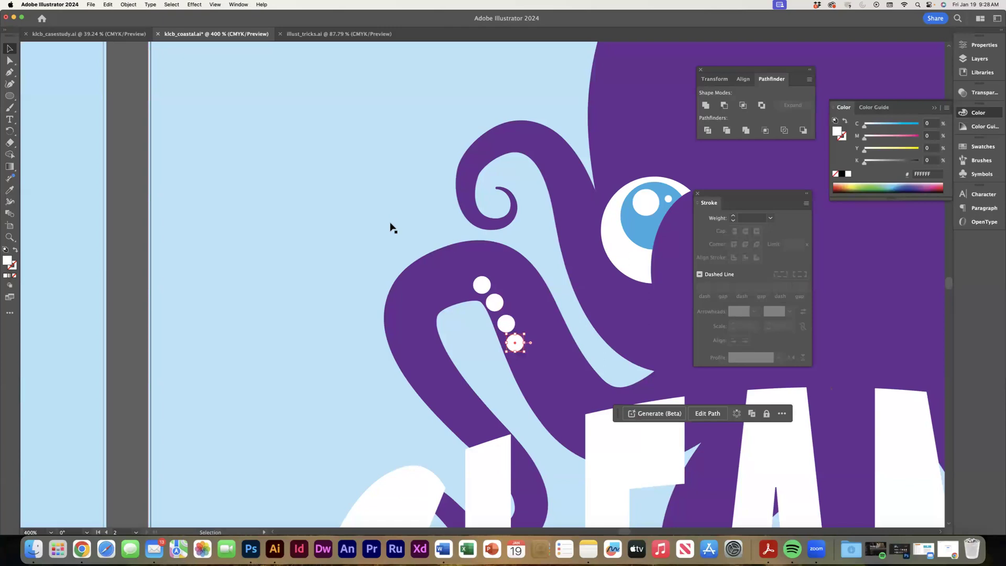
left_click(495, 303)
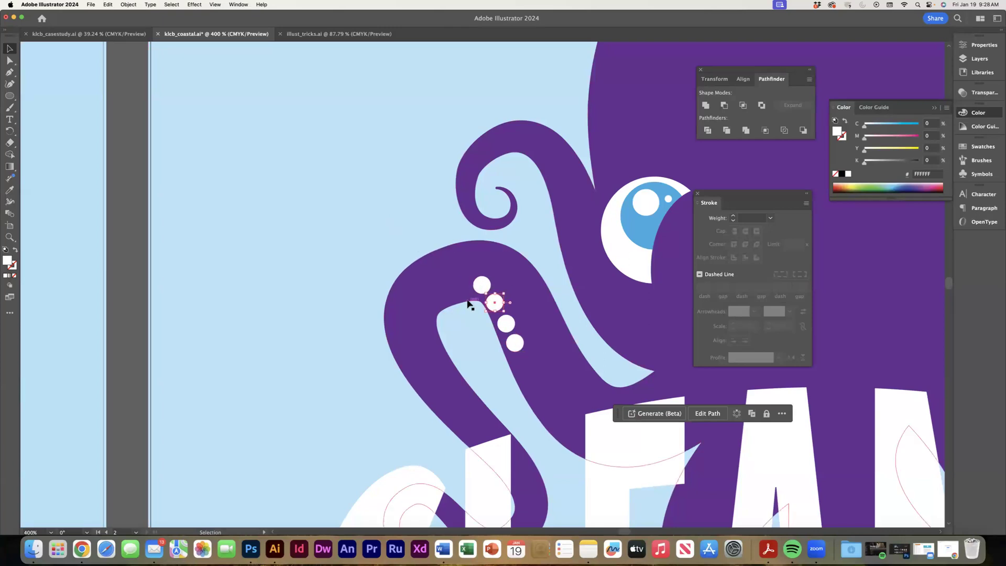
left_click(375, 200)
key("a")
key("super+1")
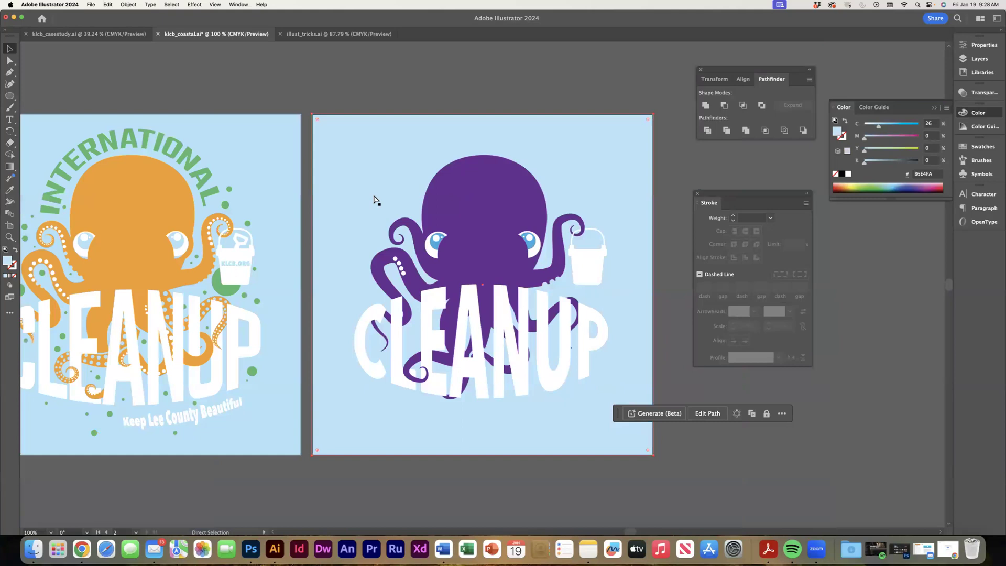
key("v")
left_click(325, 81)
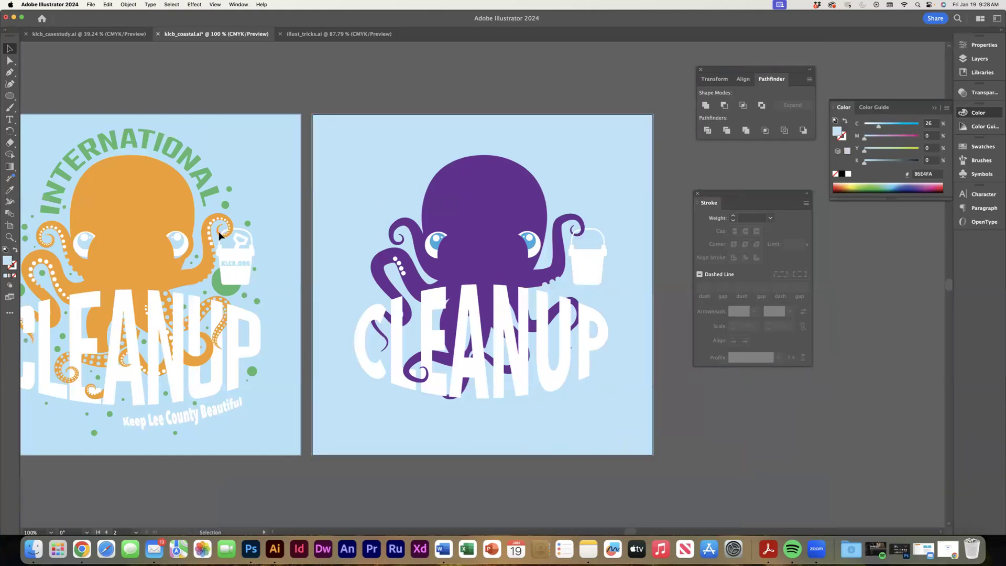
key("space")
left_click_drag(227, 274, 307, 274)
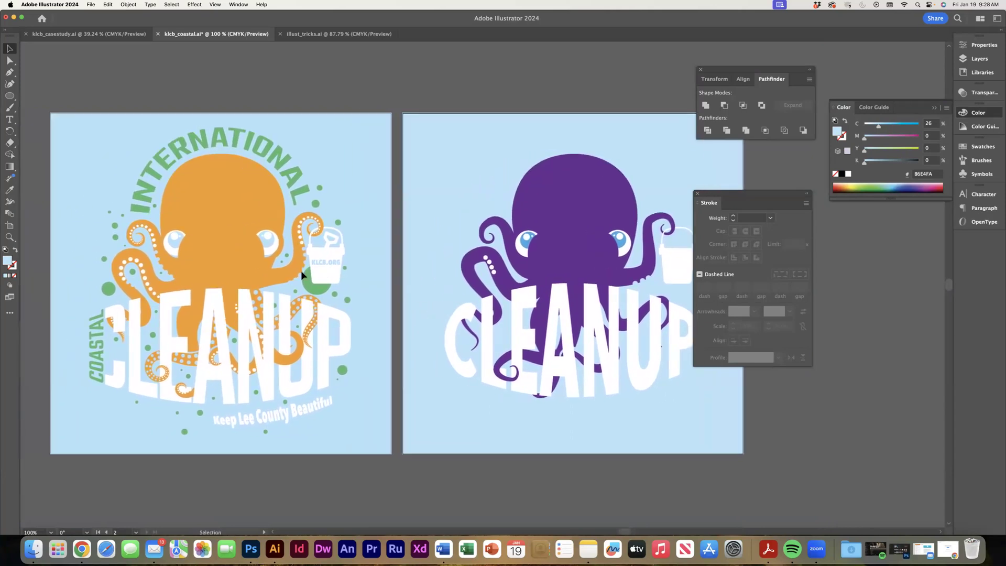